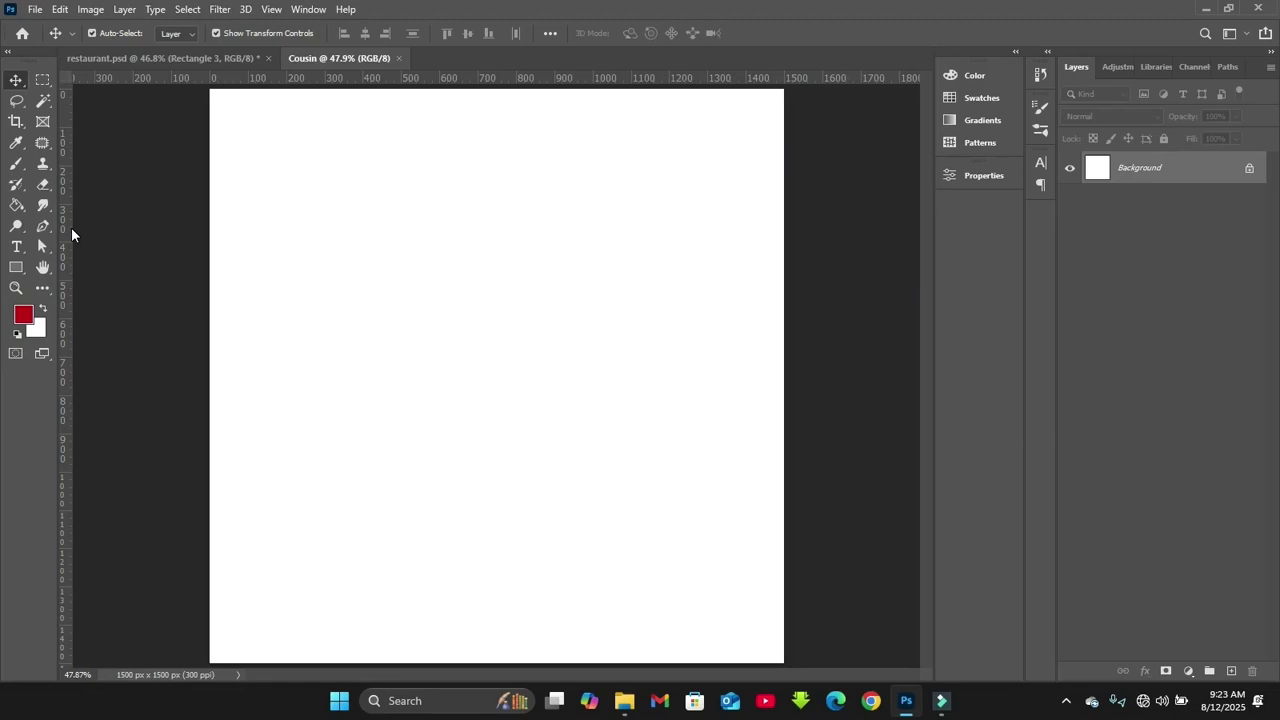
# Add two vertical and two horizontal margin guides near all four page edges
pyautogui.moveTo(67, 225); pyautogui.dragTo(770, 305)
pyautogui.moveTo(69, 264); pyautogui.dragTo(232, 260)
pyautogui.moveTo(392, 111); pyautogui.dragTo(383, 645)
pyautogui.moveTo(557, 80); pyautogui.dragTo(563, 106)
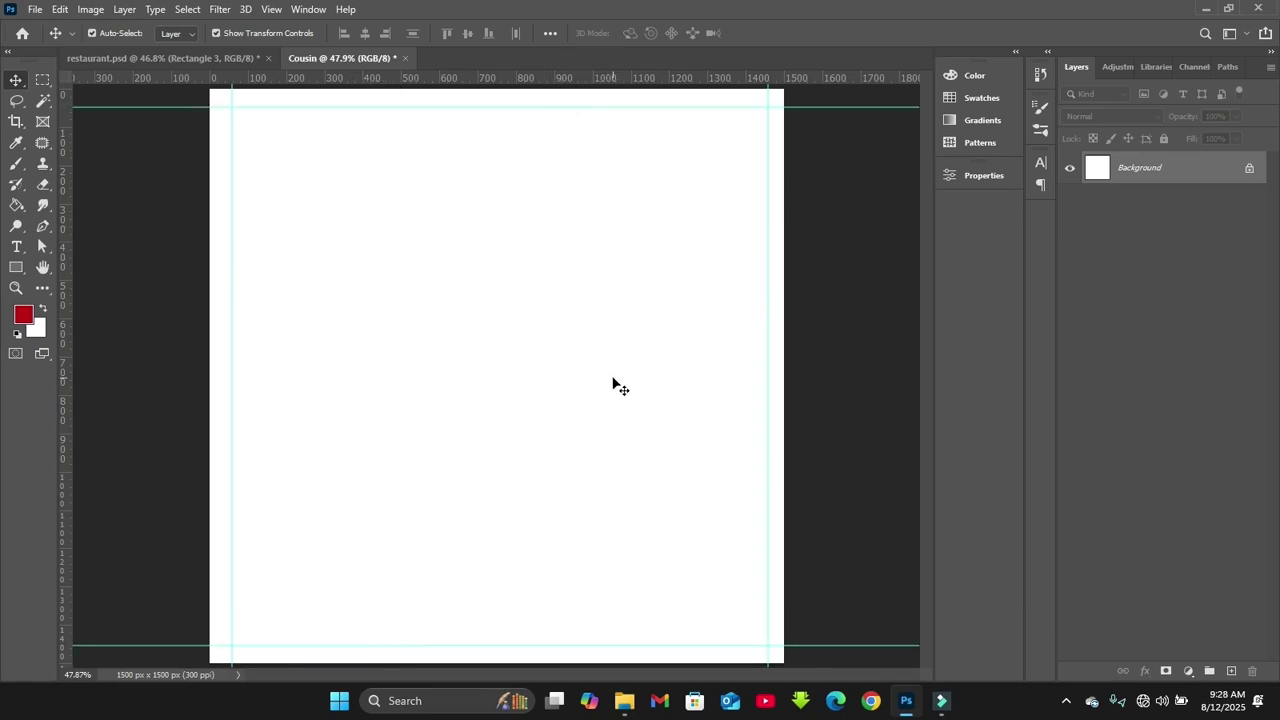
# Place the bg crumpled-paper image from the flyer images folder onto the canvas
pyautogui.moveTo(624, 700)
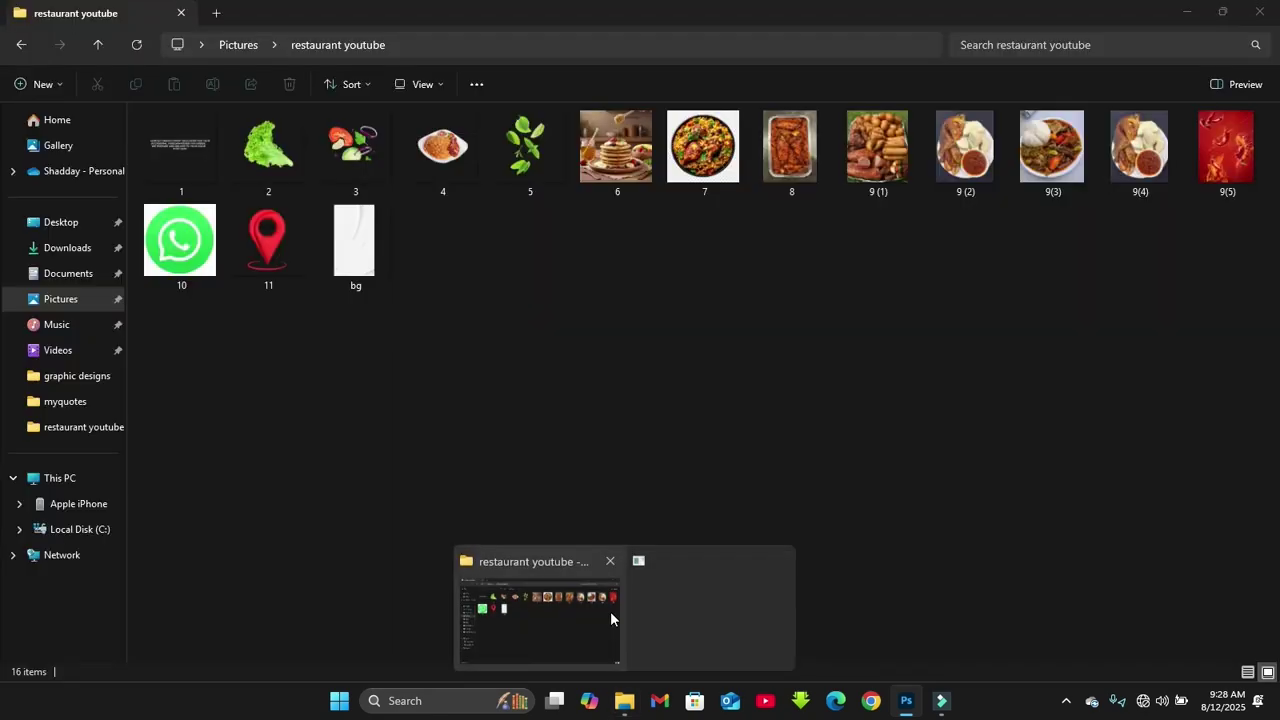
pyautogui.click(610, 611)
pyautogui.moveTo(354, 248); pyautogui.dragTo(586, 454)
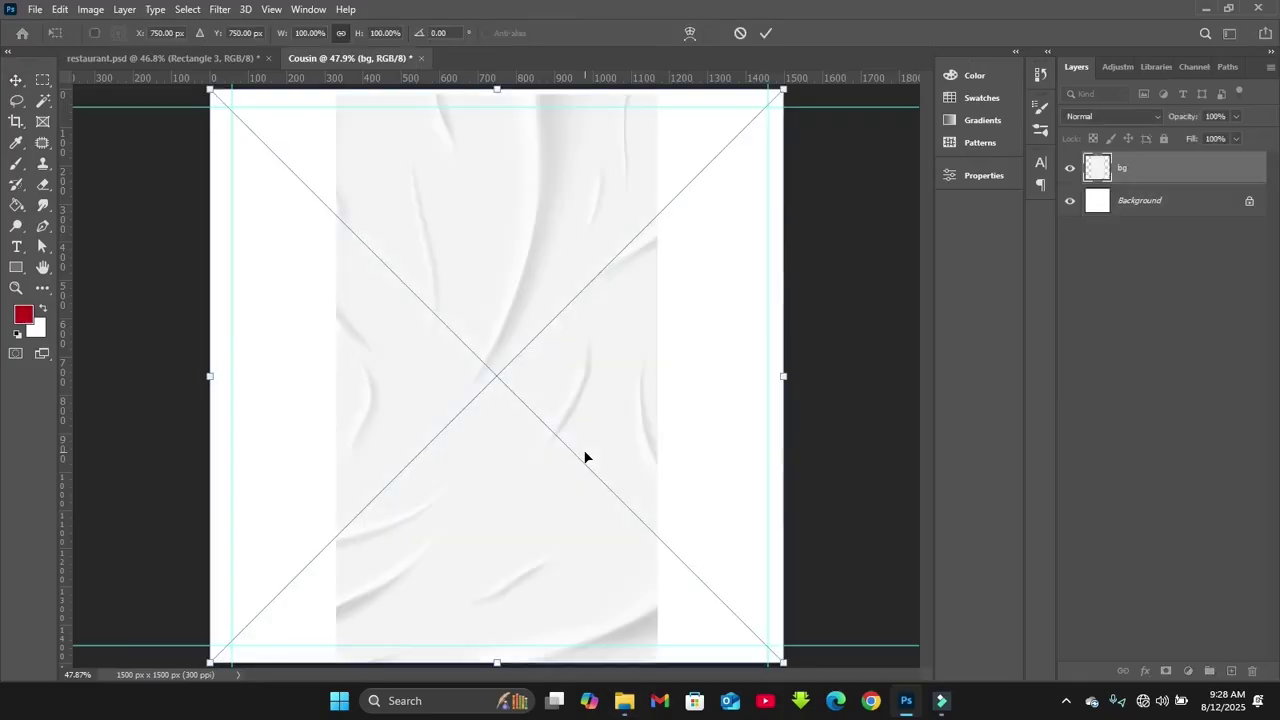
# Stretch the bg texture to fill the page and draw a black rectangle across the lower page
pyautogui.moveTo(660, 376); pyautogui.dragTo(800, 375)
pyautogui.press('Return')
pyautogui.click(16, 267)
pyautogui.press('d')
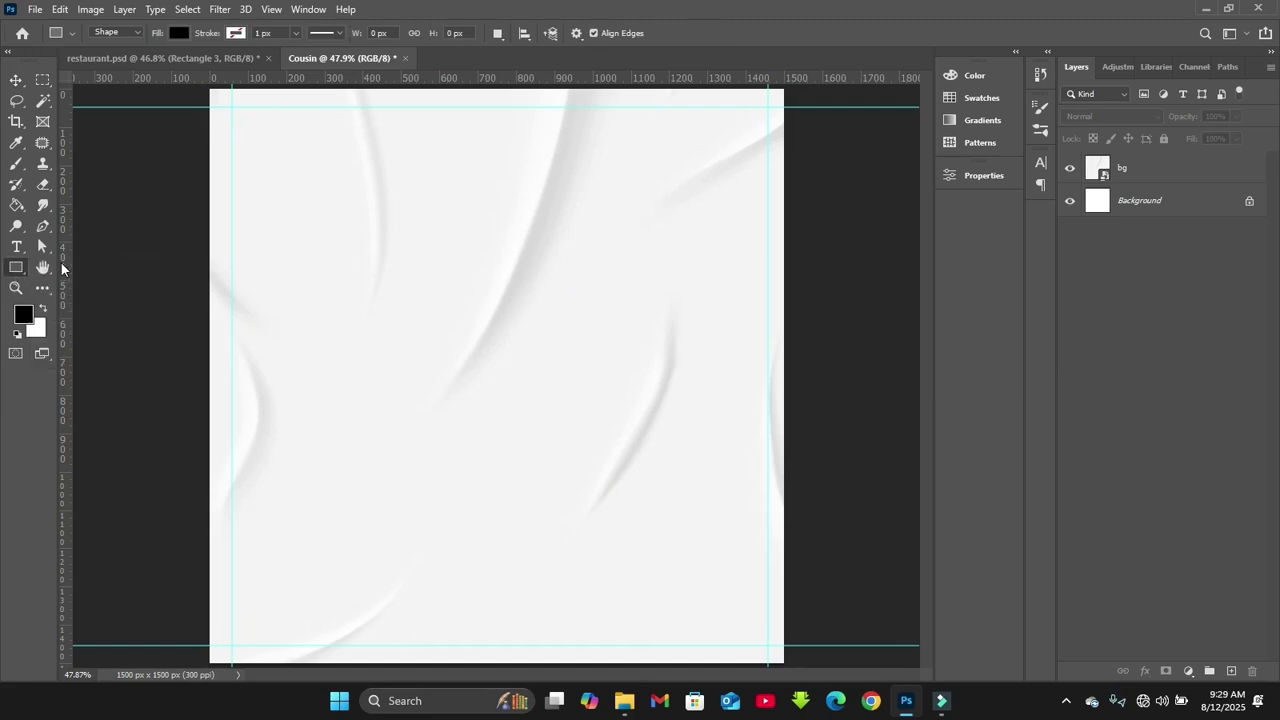
pyautogui.moveTo(305, 467); pyautogui.dragTo(929, 597)
# Shorten the black Rectangle 1 from its top and move it down toward the page bottom
pyautogui.click(906, 167)
pyautogui.hotkey('ctrl', 't')
pyautogui.moveTo(614, 469); pyautogui.dragTo(611, 478)
pyautogui.moveTo(594, 522); pyautogui.dragTo(591, 541)
pyautogui.press('Return')
pyautogui.click(826, 440)
pyautogui.hotkey('ctrl', '+')
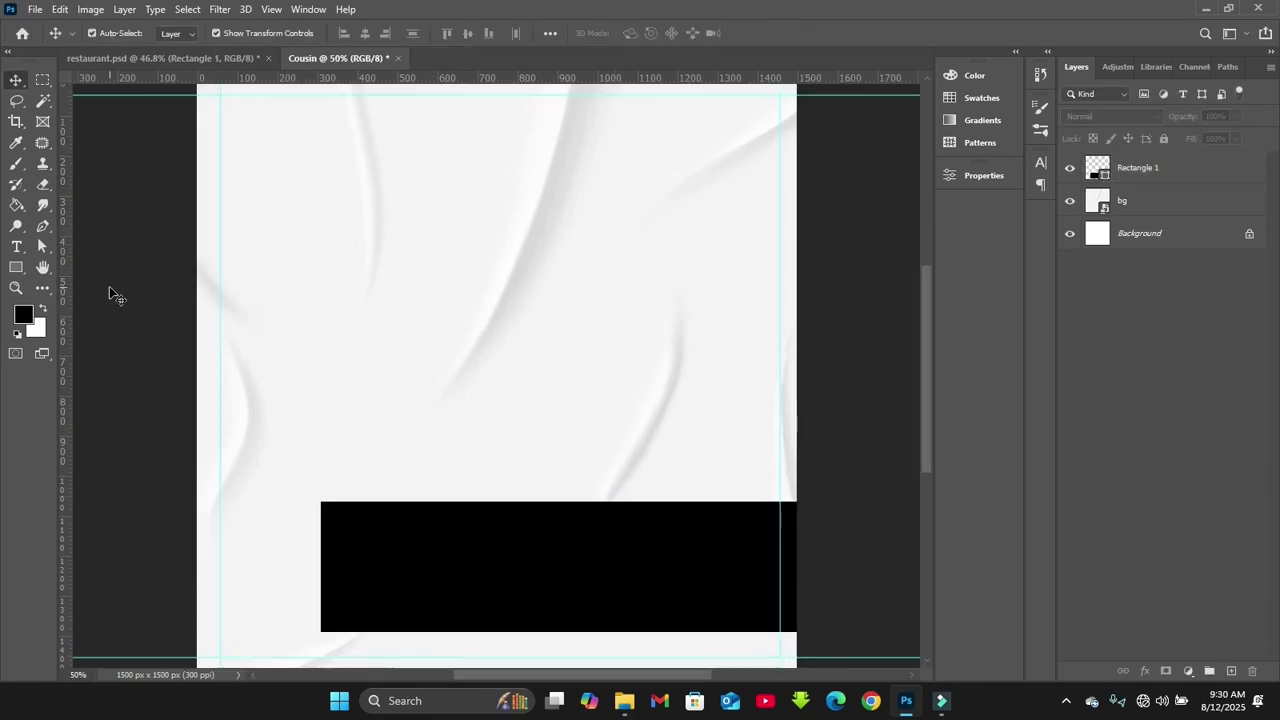
# Draw a tall rectangle on the upper left with 140 px rounded corners
pyautogui.click(16, 267)
pyautogui.moveTo(266, 152); pyautogui.dragTo(540, 597)
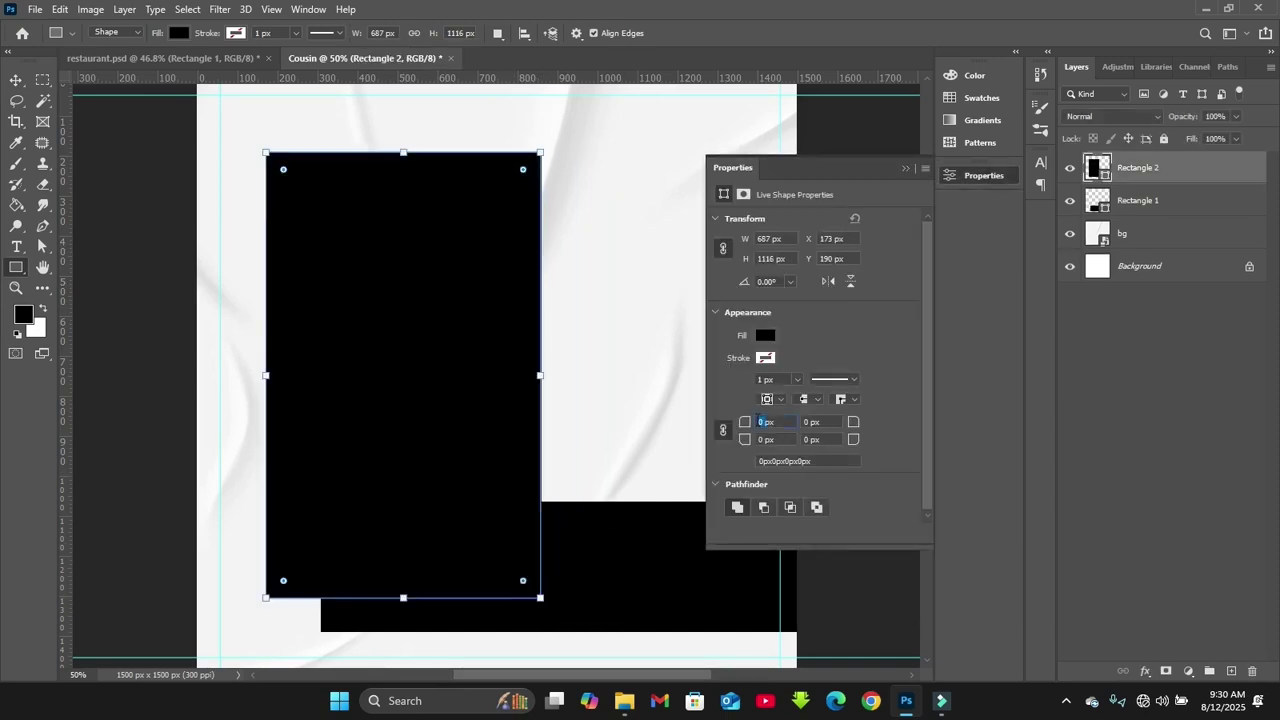
pyautogui.write('140')
pyautogui.press('Return')
# Move and scale the rounded Rectangle 2 to sit on the left margin guide over the band
pyautogui.press('v')
pyautogui.moveTo(491, 211); pyautogui.dragTo(410, 262)
pyautogui.hotkey('ctrl', 't')
pyautogui.moveTo(497, 604); pyautogui.dragTo(481, 578)
pyautogui.moveTo(480, 409); pyautogui.dragTo(500, 392)
pyautogui.press('Return')
pyautogui.moveTo(382, 394); pyautogui.dragTo(405, 437)
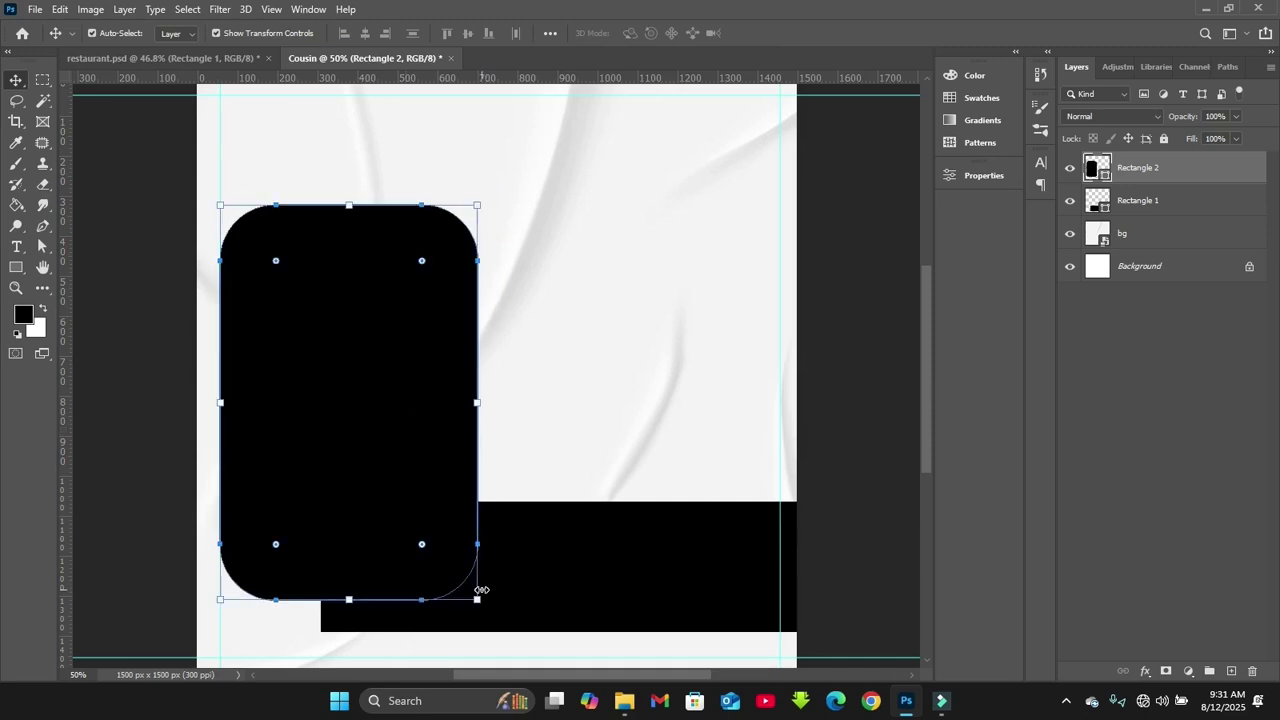
pyautogui.moveTo(480, 598); pyautogui.dragTo(480, 604)
pyautogui.moveTo(418, 544); pyautogui.dragTo(429, 531)
pyautogui.press('Return')
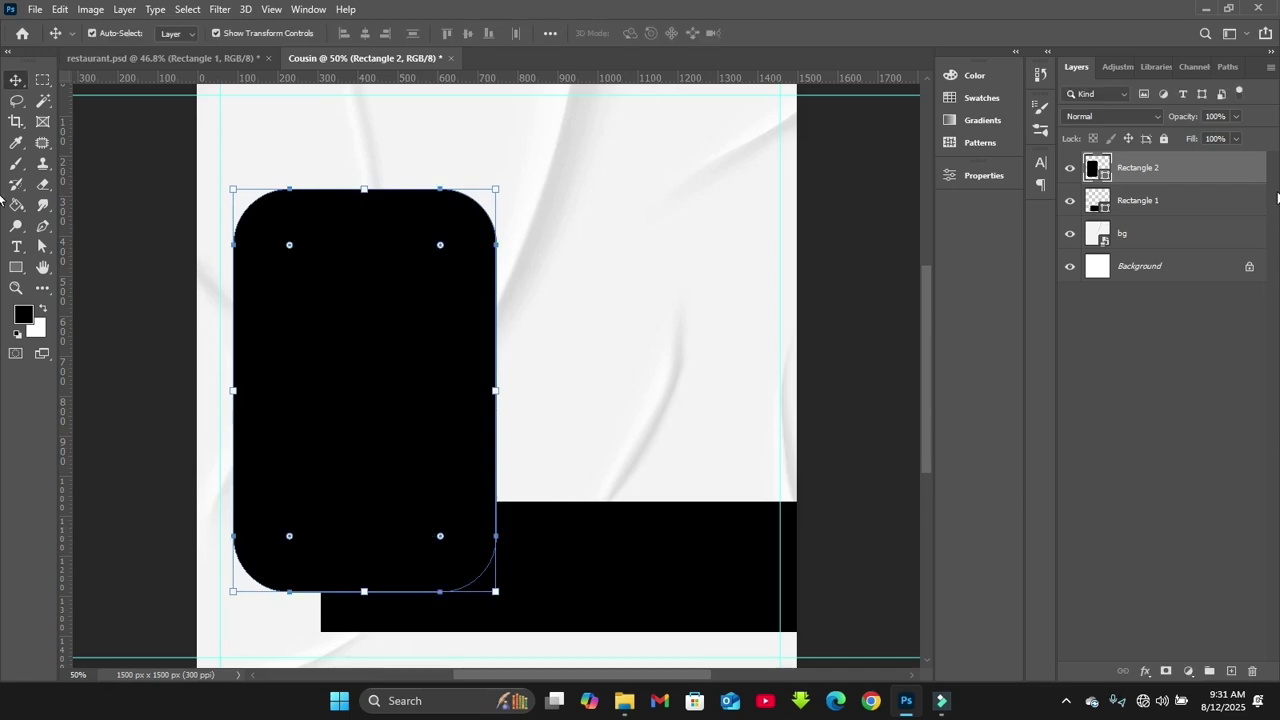
pyautogui.click(1160, 210)
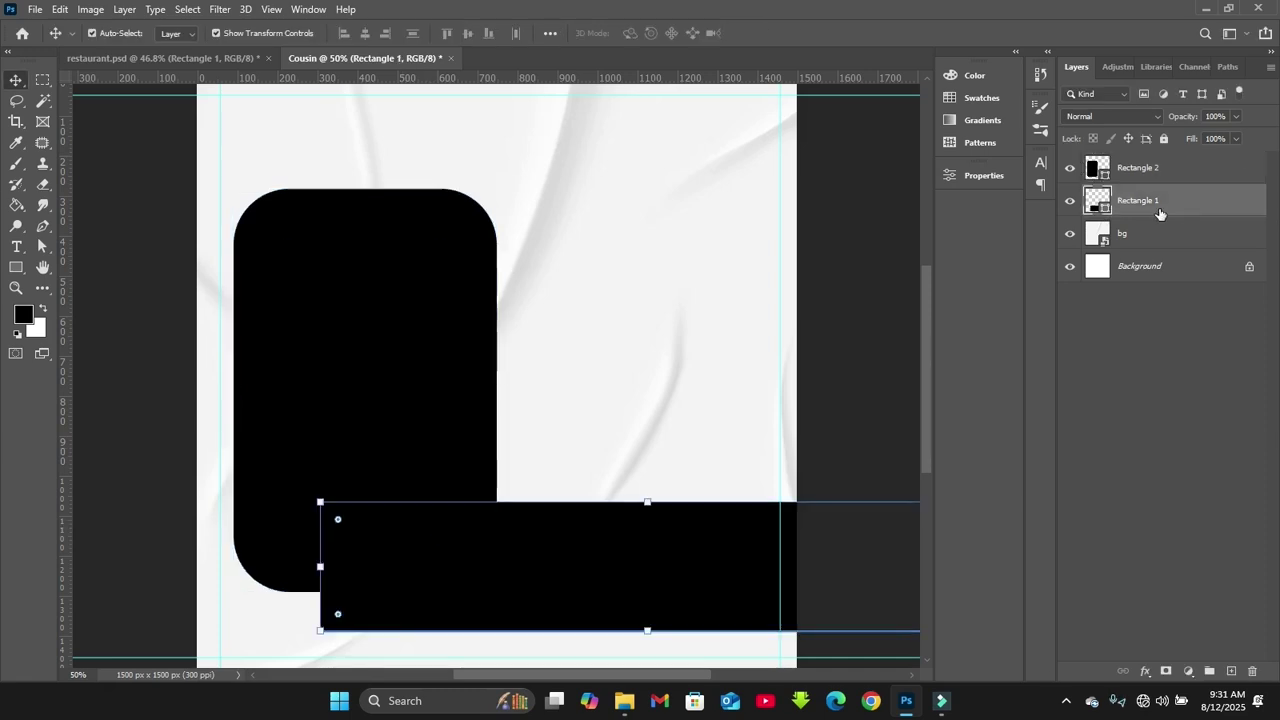
# Add a Gradient Overlay to Rectangle 1 and set its left stop to f41100
pyautogui.doubleClick(1225, 204)
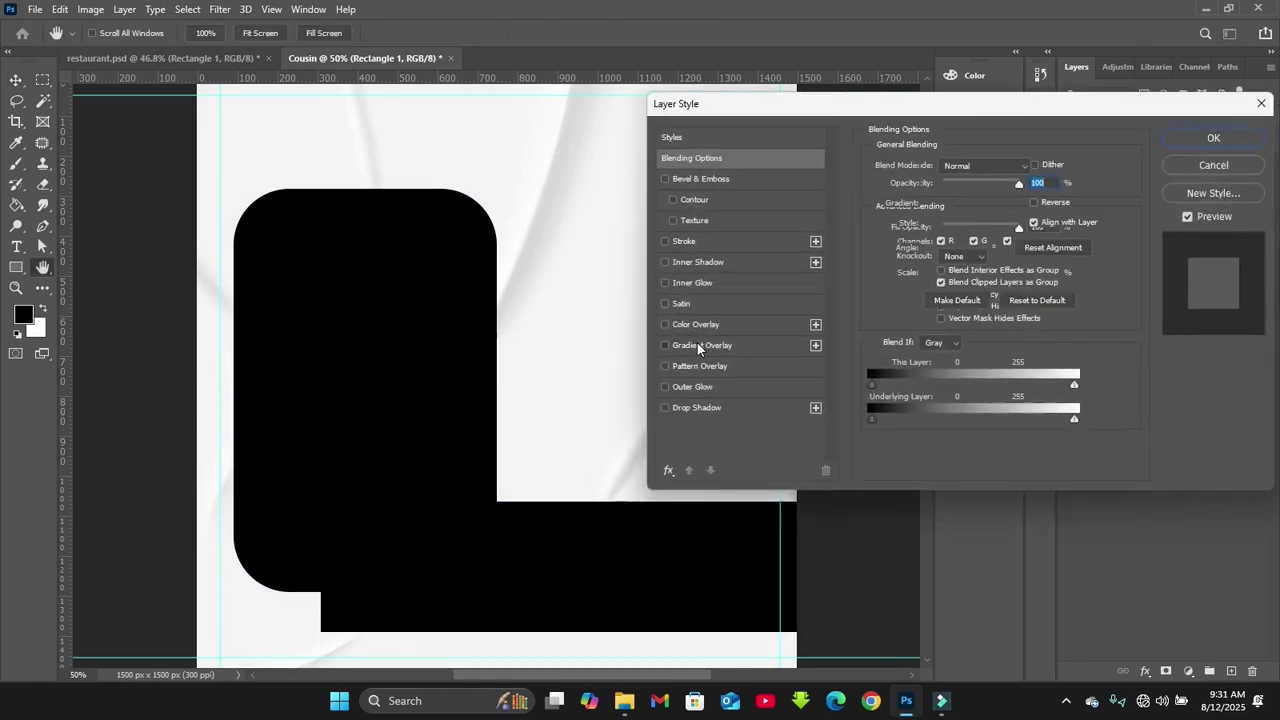
pyautogui.click(697, 344)
pyautogui.click(966, 201)
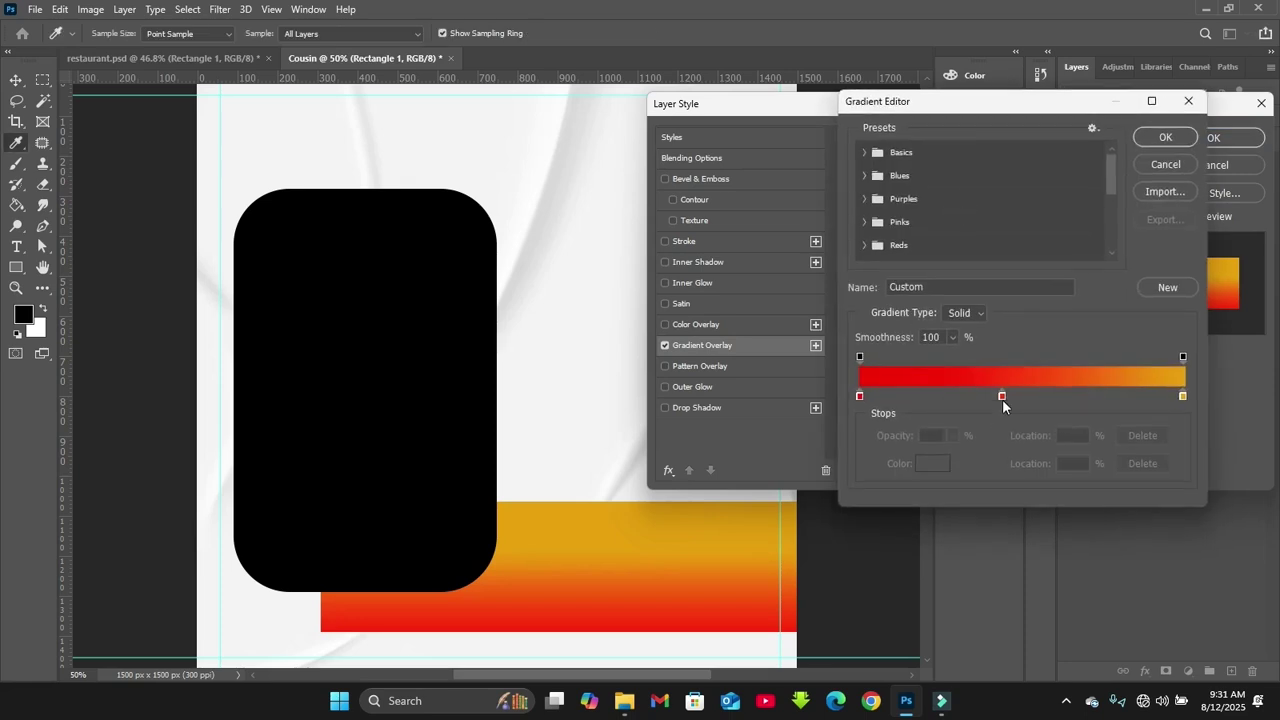
pyautogui.click(859, 396)
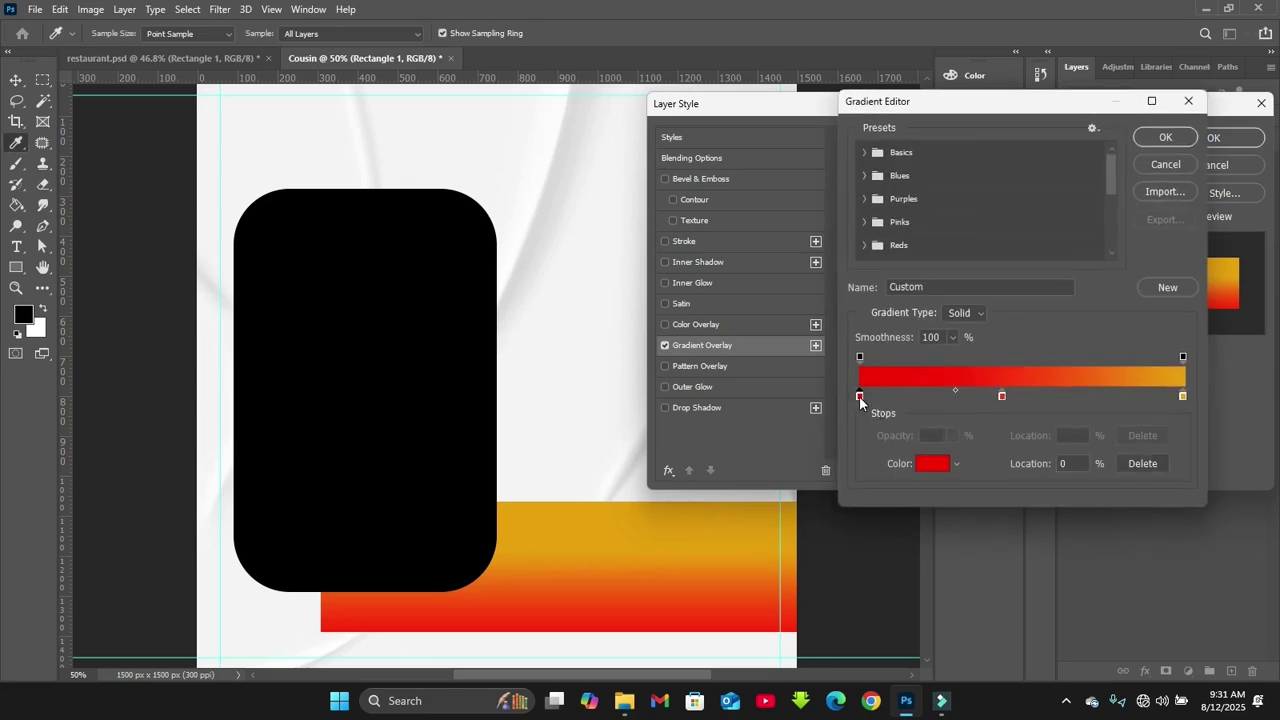
pyautogui.click(931, 462)
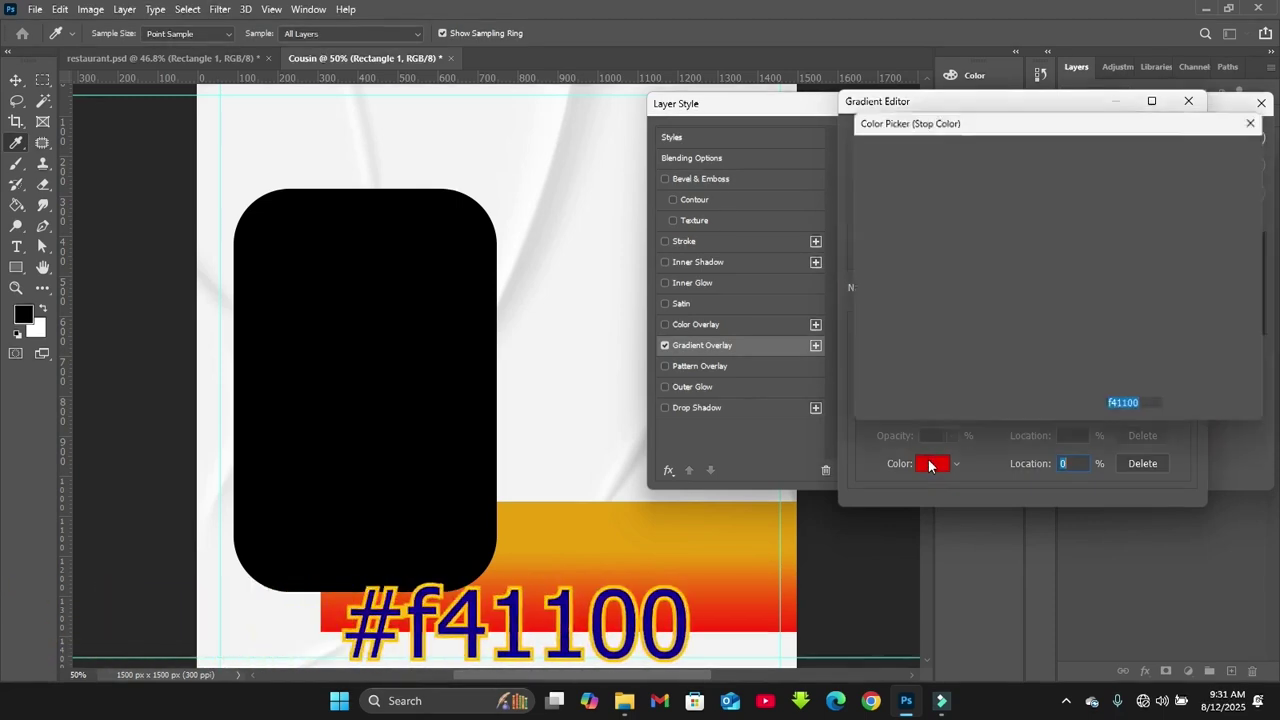
pyautogui.press('Return')
# Add a middle gradient stop of fb3109 and keep the right stop at e7a007
pyautogui.click(1001, 396)
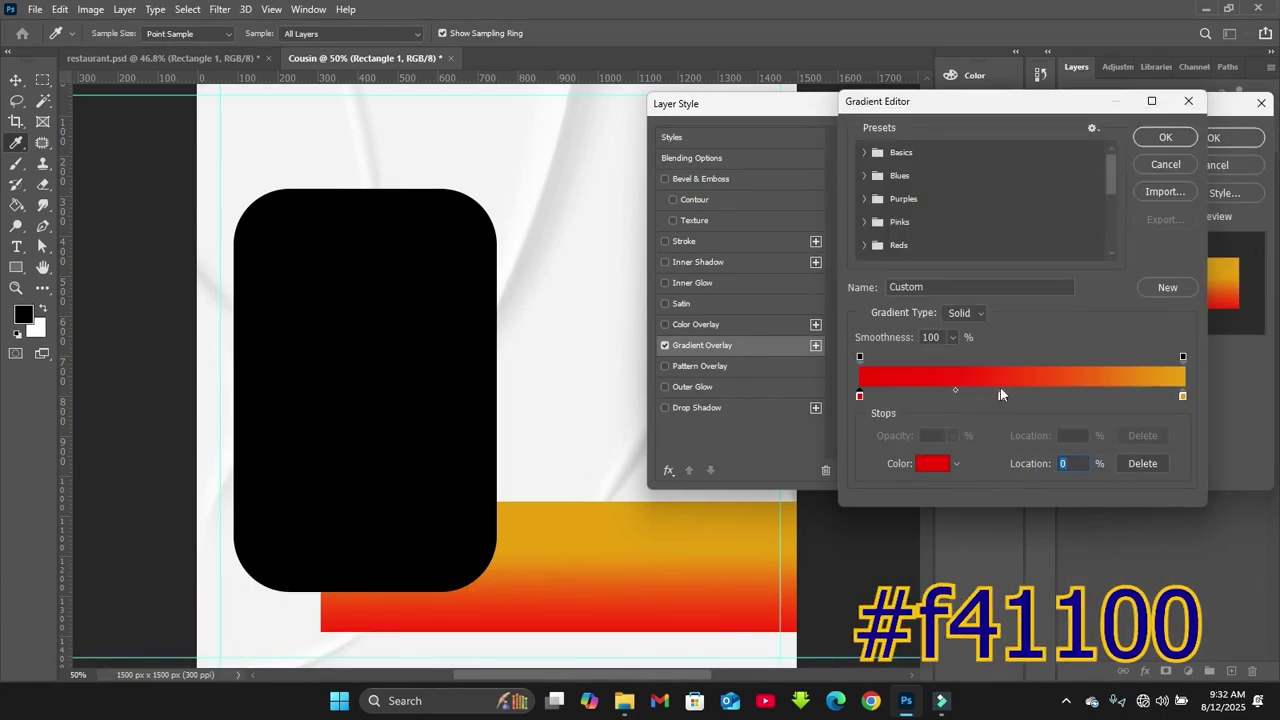
pyautogui.click(935, 463)
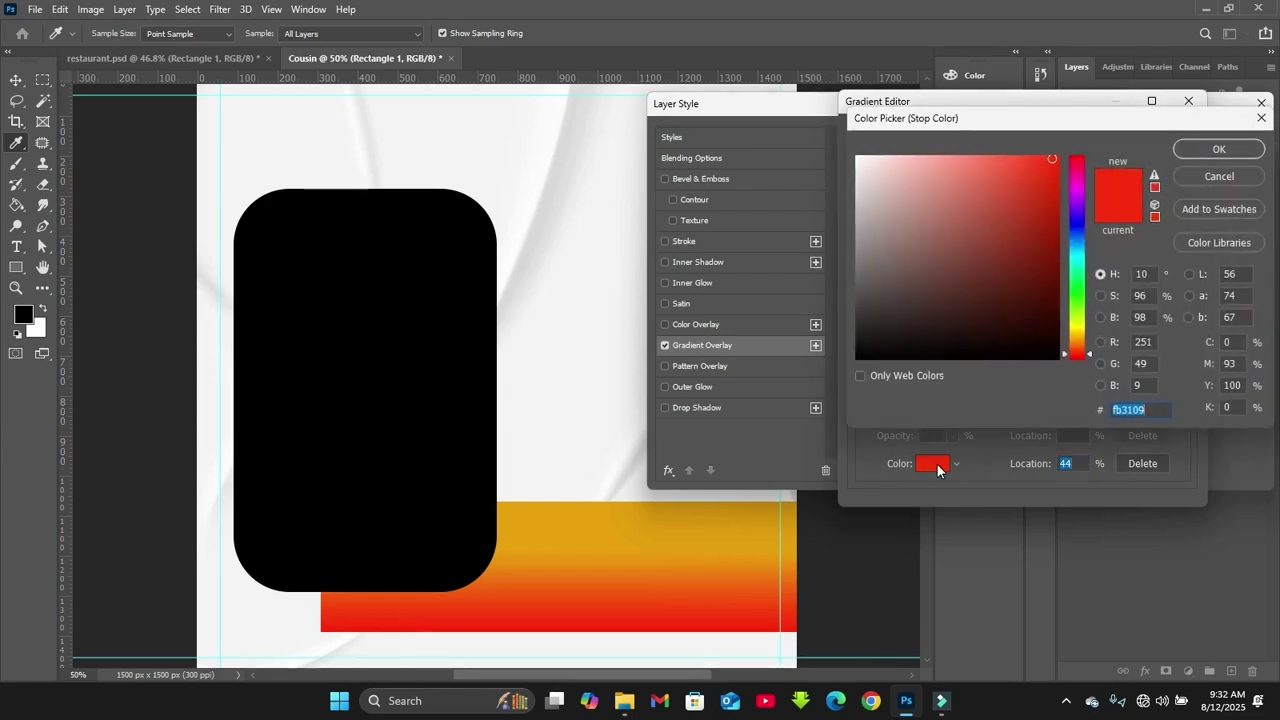
pyautogui.press('Return')
pyautogui.click(1183, 398)
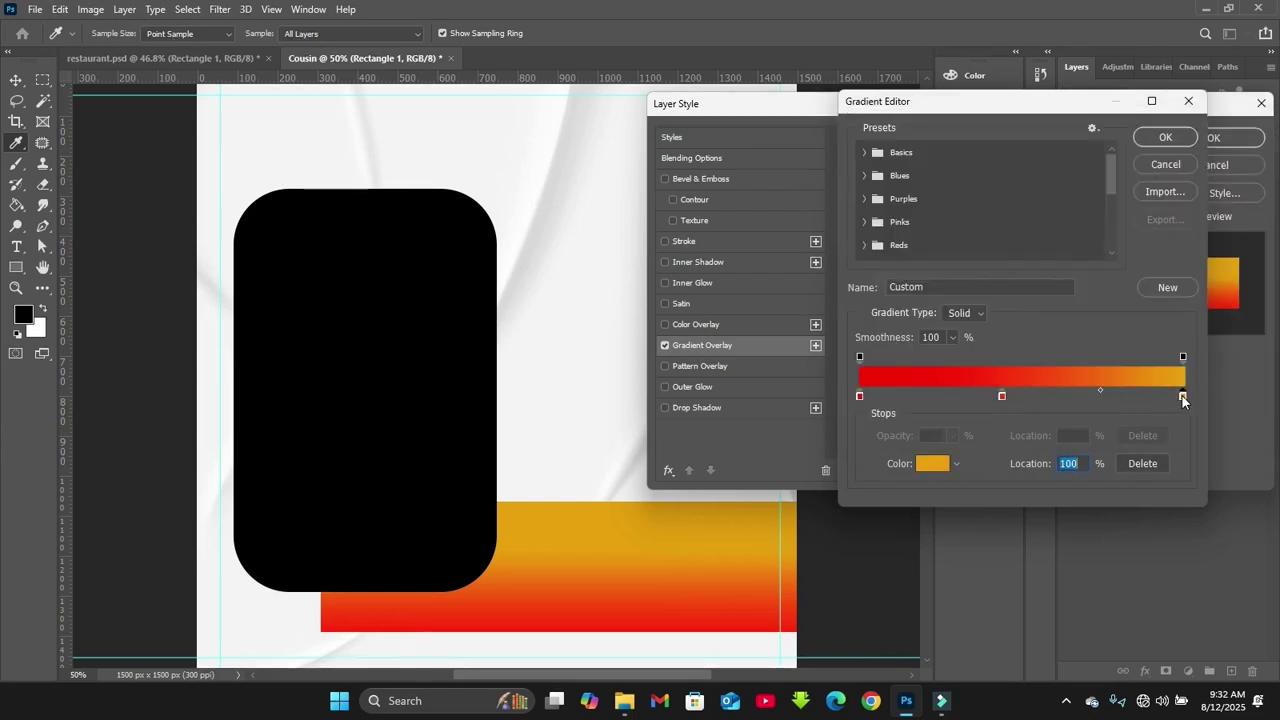
pyautogui.click(926, 463)
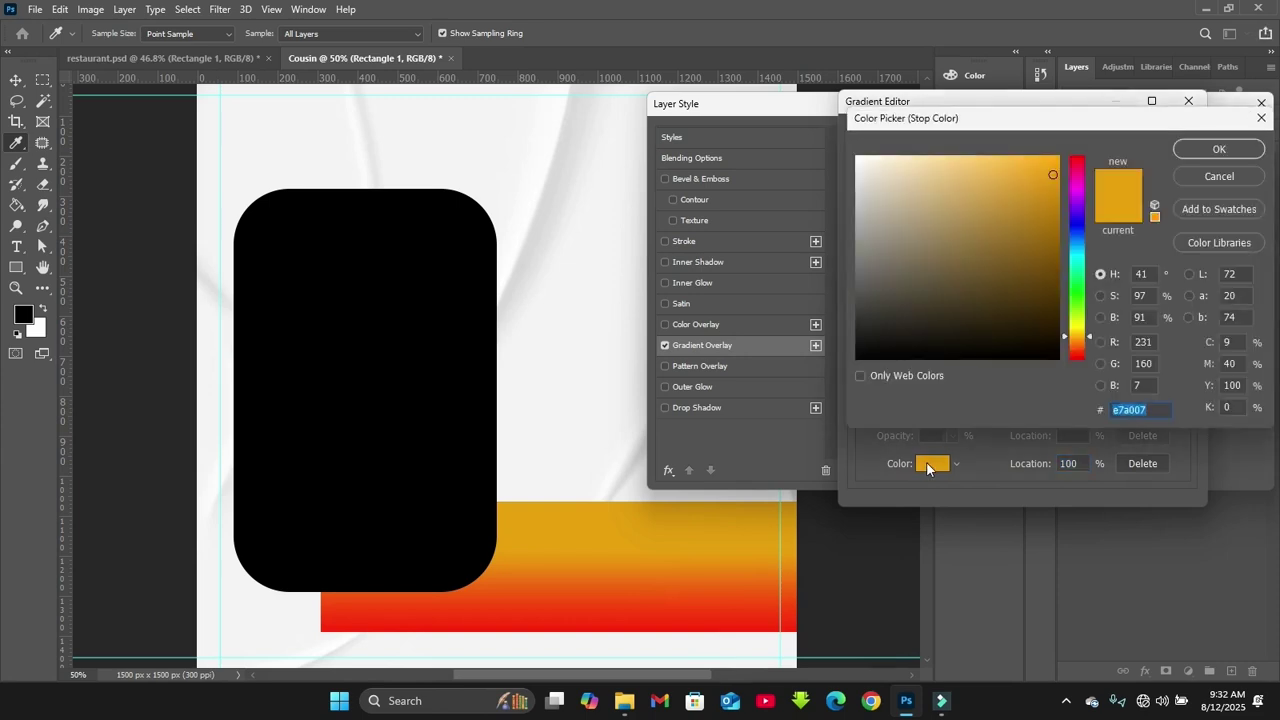
pyautogui.press('Return')
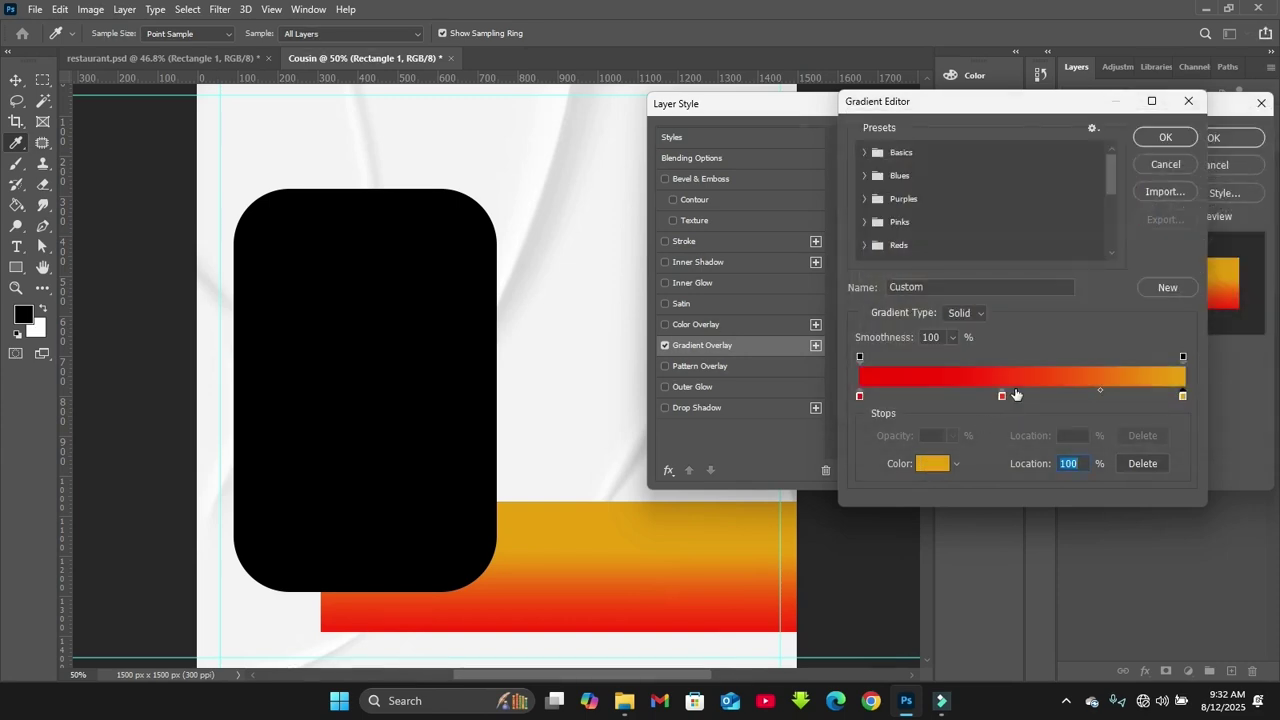
# Move the middle stop to about 47% and apply the gradient overlay
pyautogui.moveTo(1001, 396); pyautogui.dragTo(1015, 402)
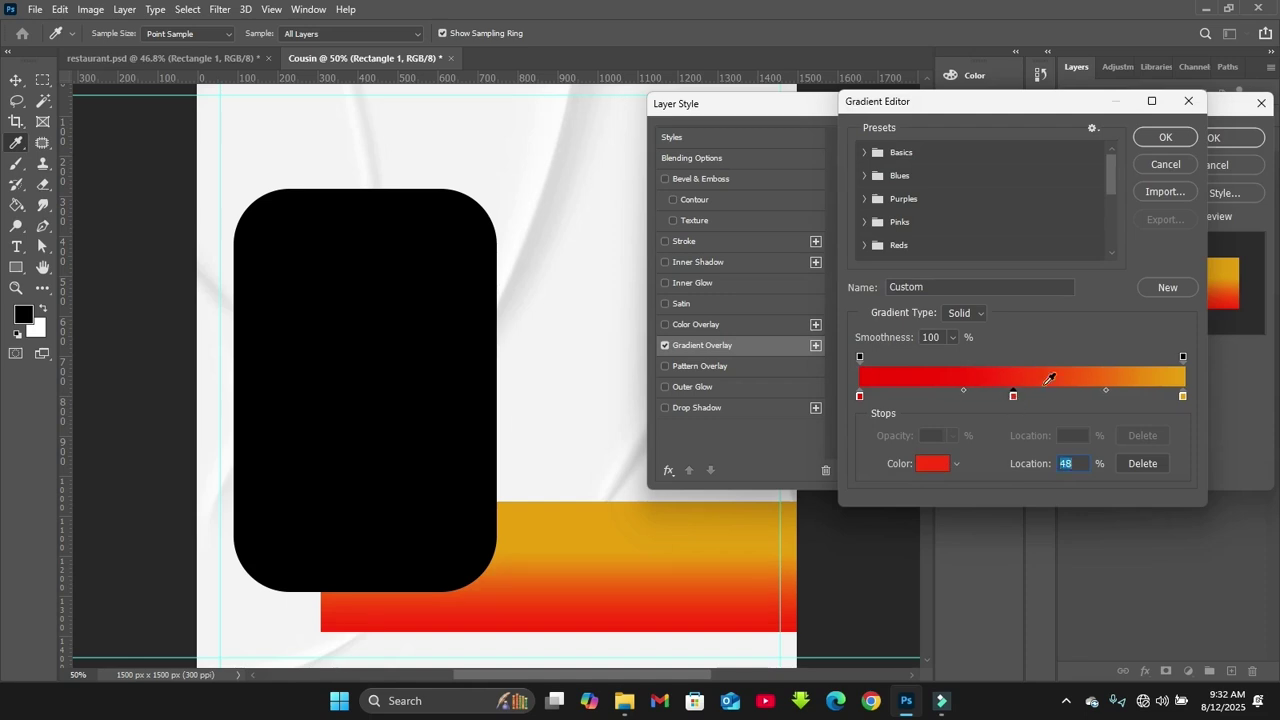
pyautogui.click(1106, 390)
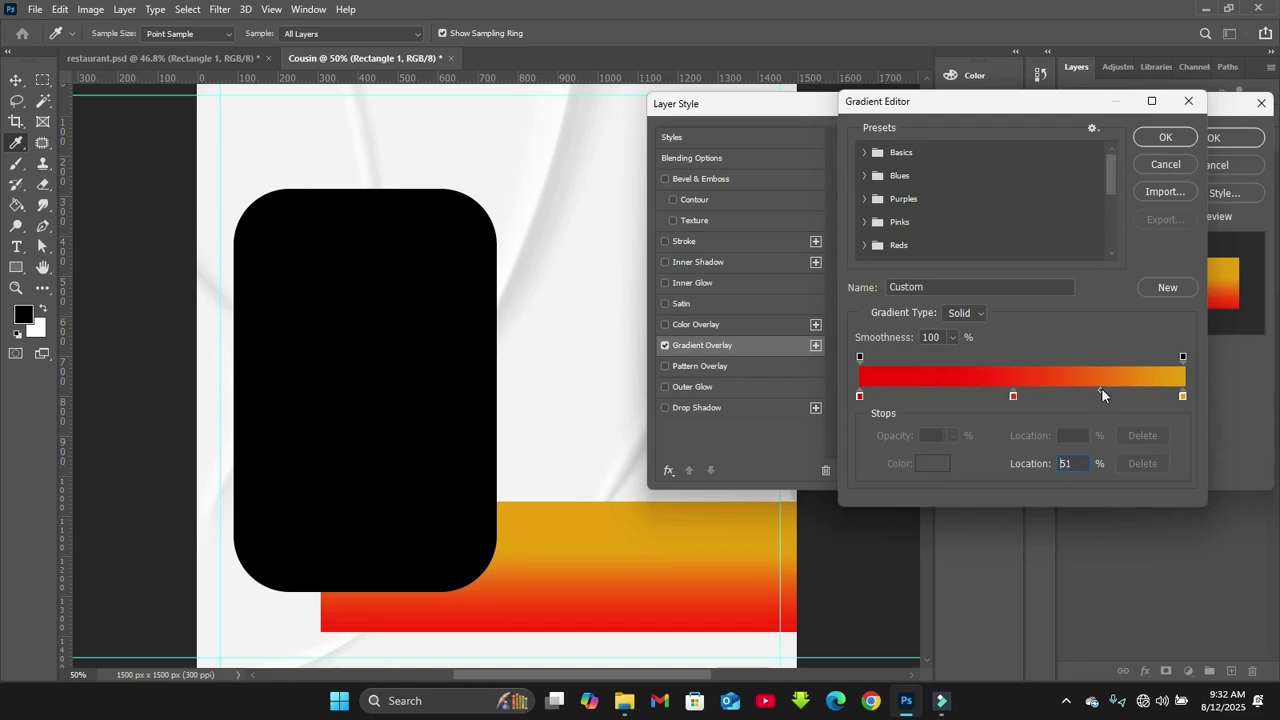
pyautogui.press('Return')
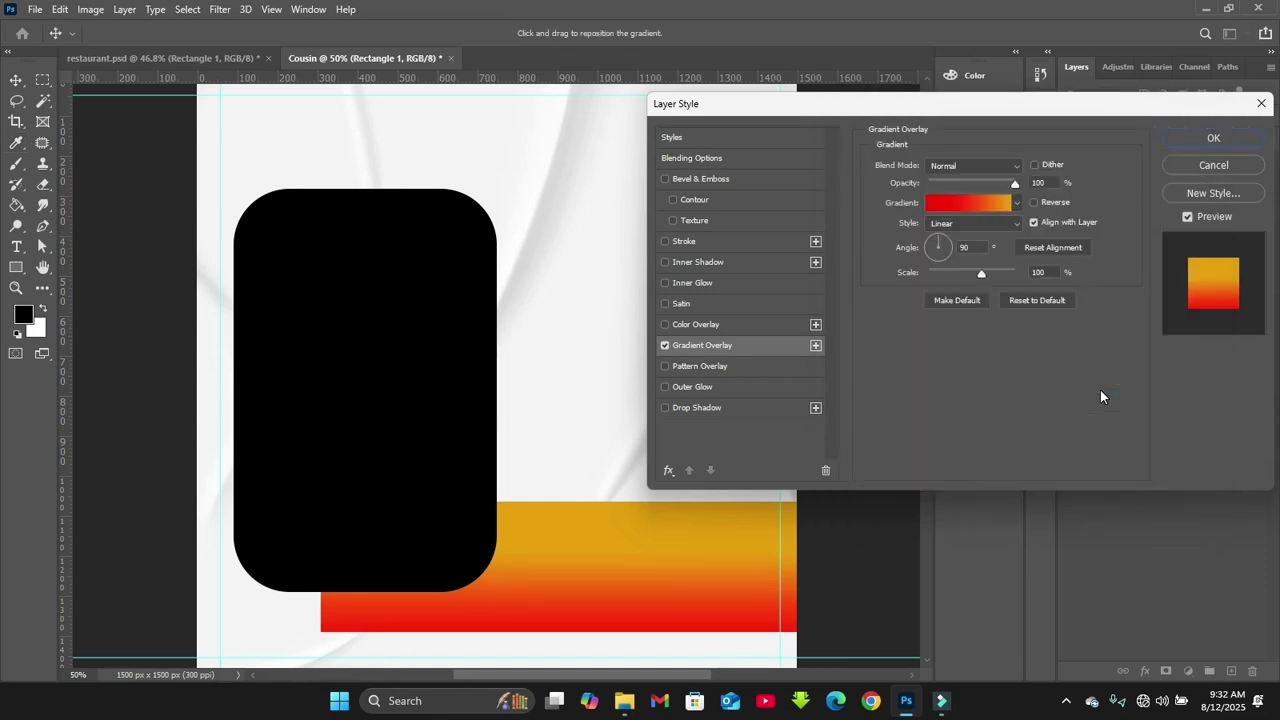
pyautogui.press('Return')
pyautogui.click(408, 416)
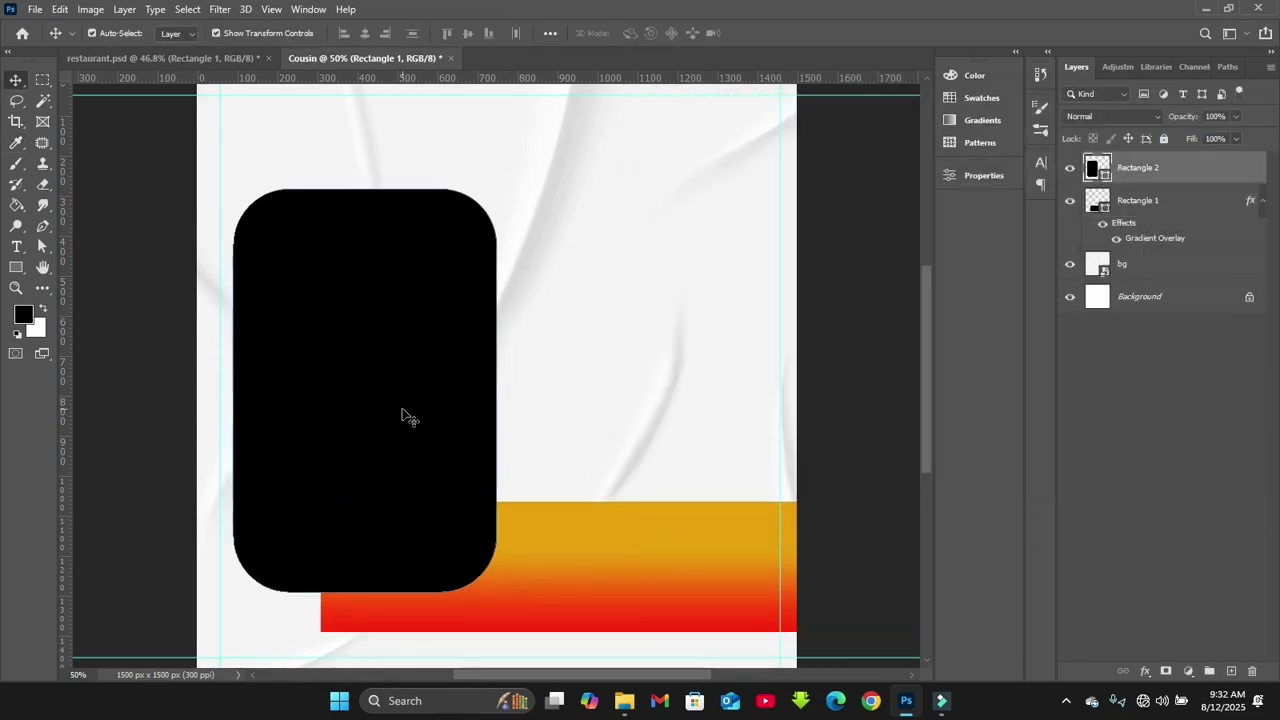
# Give Rectangle 2 the red-to-orange Gradient Overlay with its middle red stop moved further right
pyautogui.doubleClick(1224, 168)
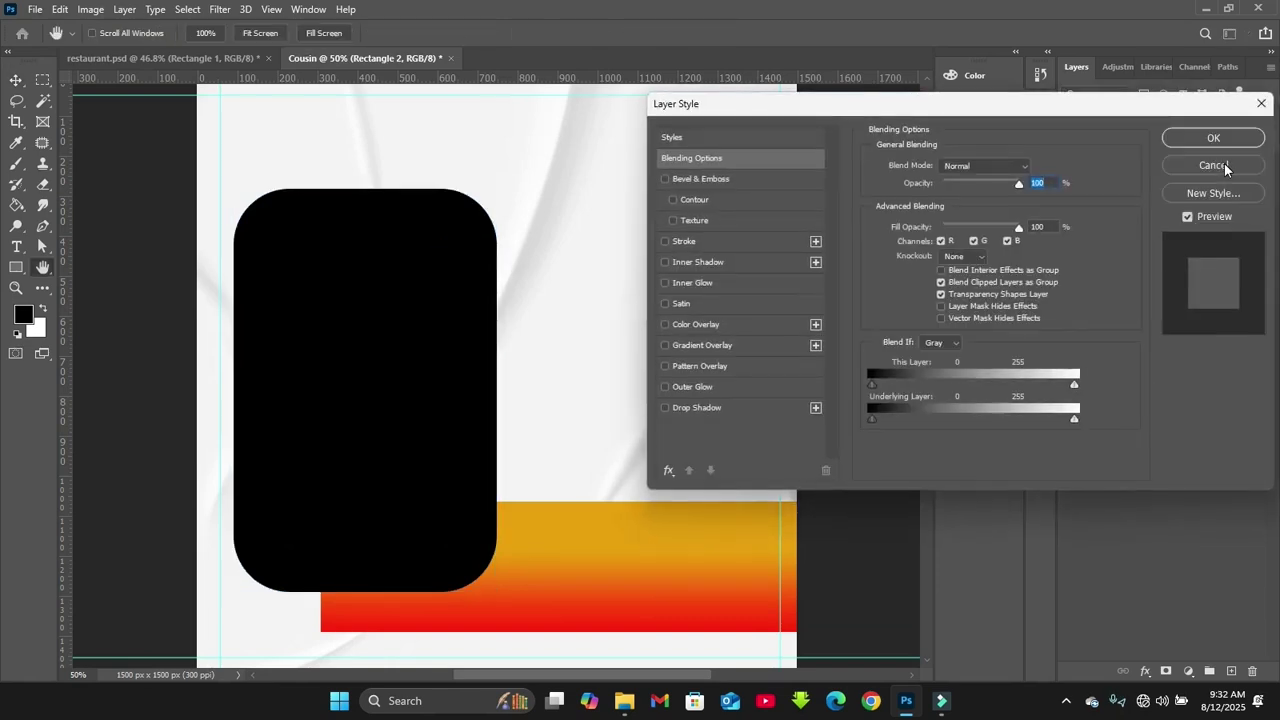
pyautogui.click(706, 348)
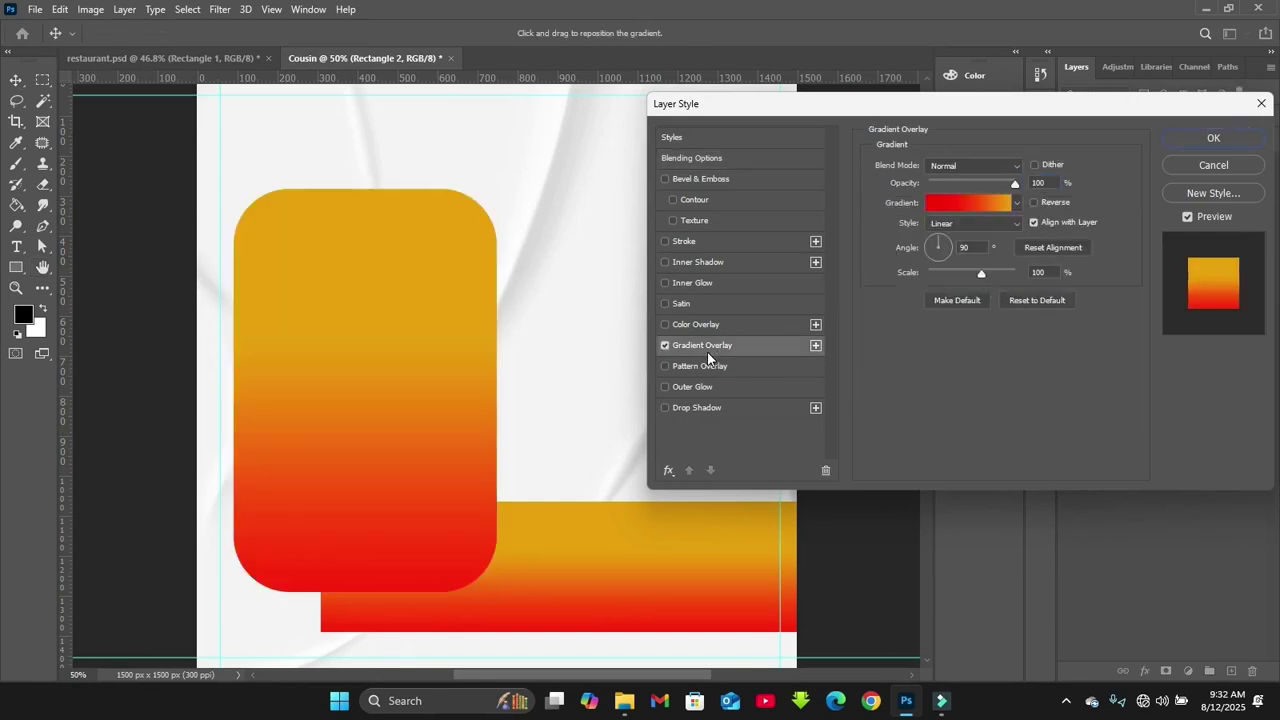
pyautogui.click(962, 205)
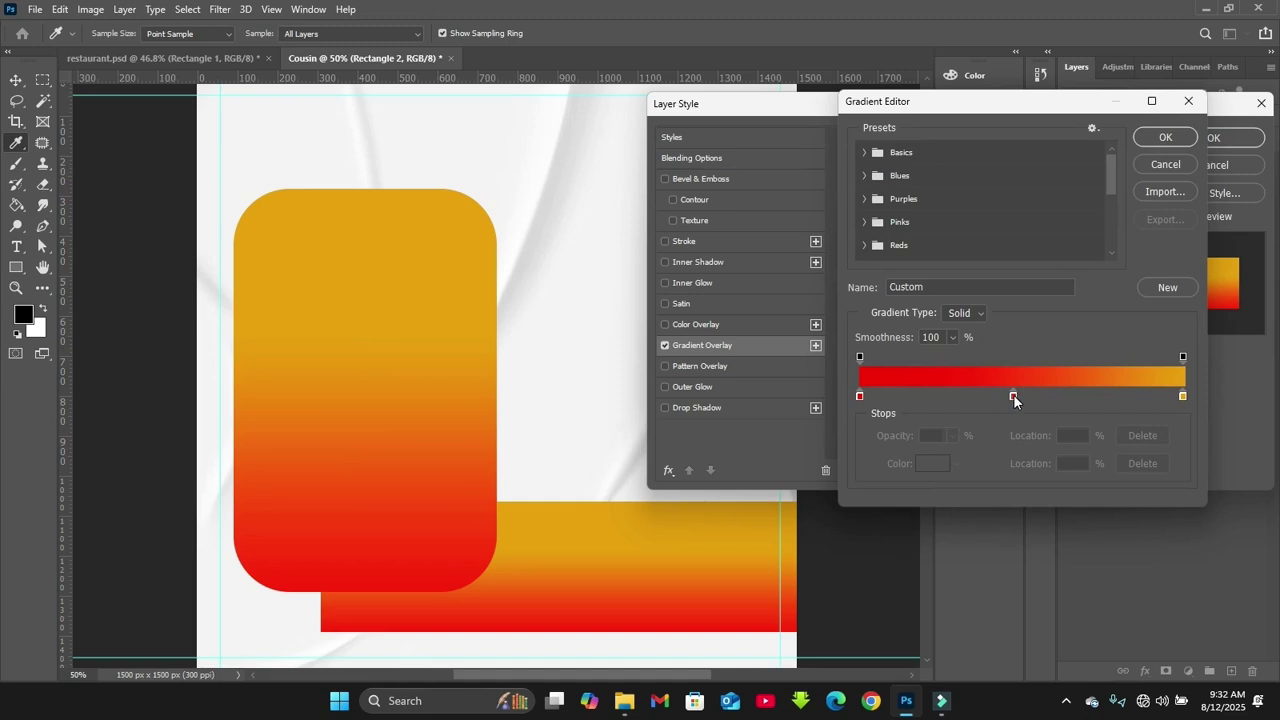
pyautogui.moveTo(1013, 394); pyautogui.dragTo(1137, 390)
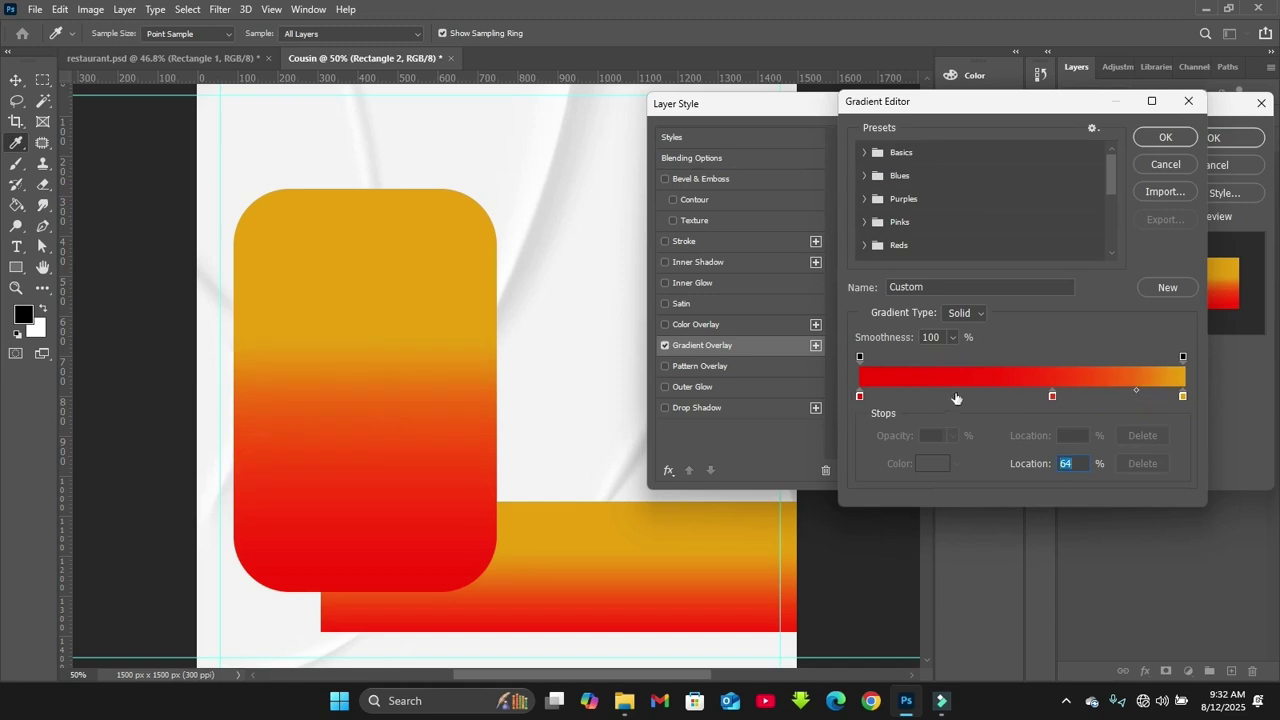
pyautogui.click(1180, 138)
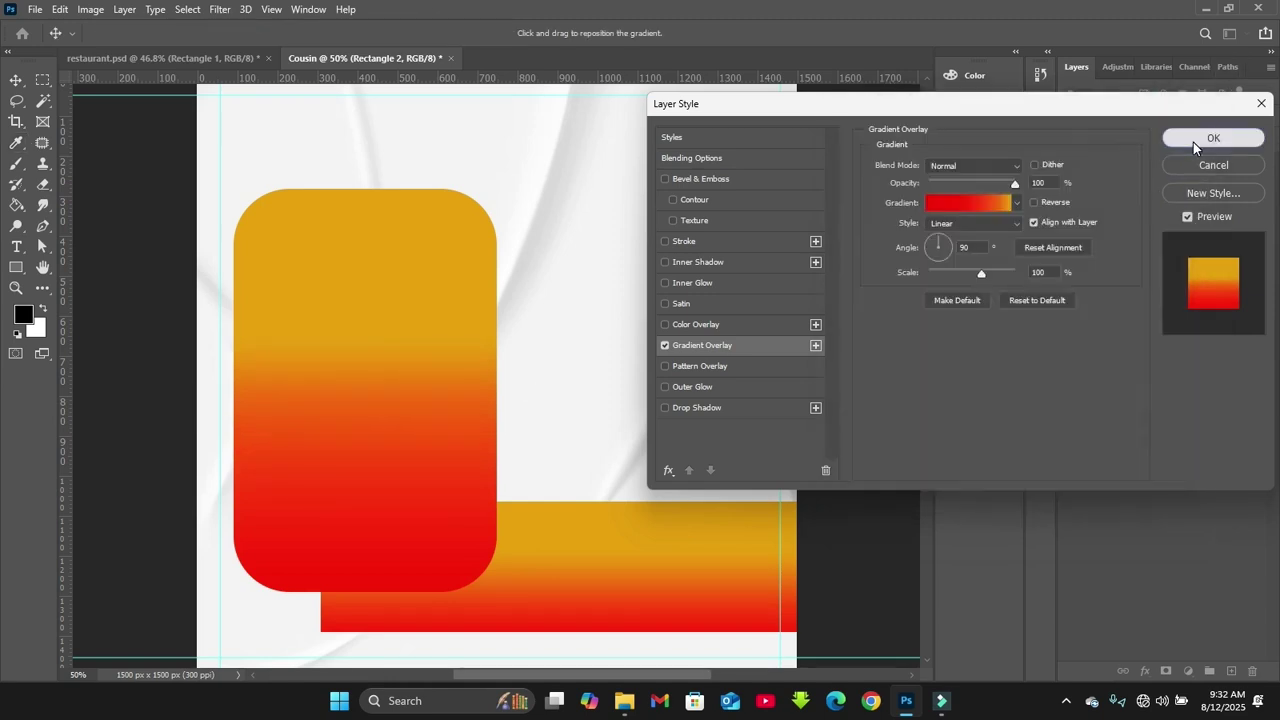
pyautogui.click(1193, 138)
# Draw a new black rectangle and give it 56 px rounded corners
pyautogui.click(16, 267)
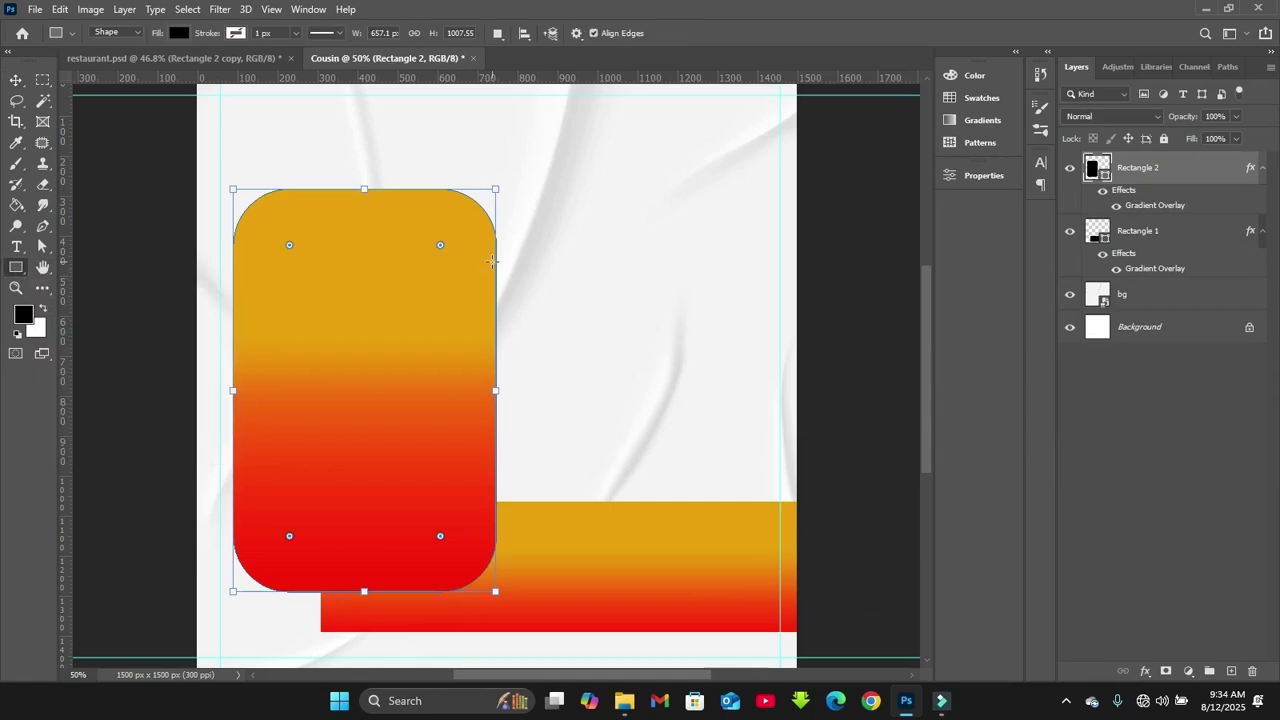
pyautogui.moveTo(562, 222); pyautogui.dragTo(728, 371)
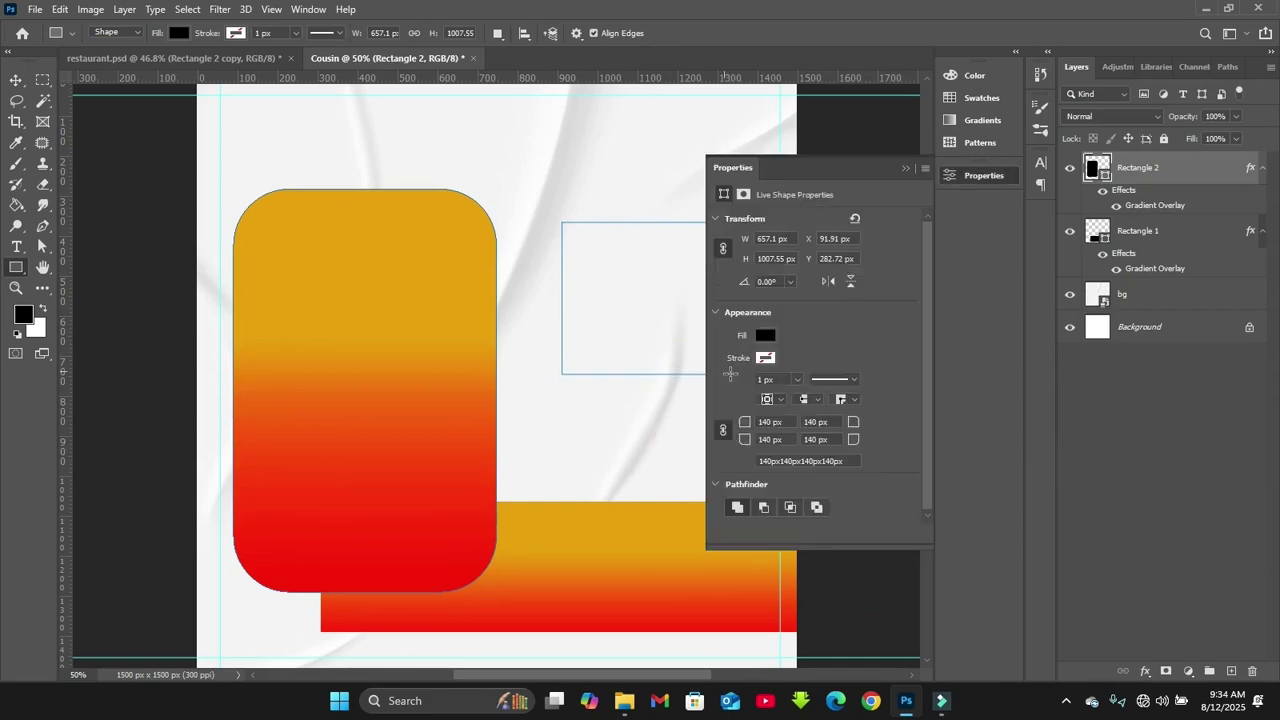
pyautogui.click(765, 422)
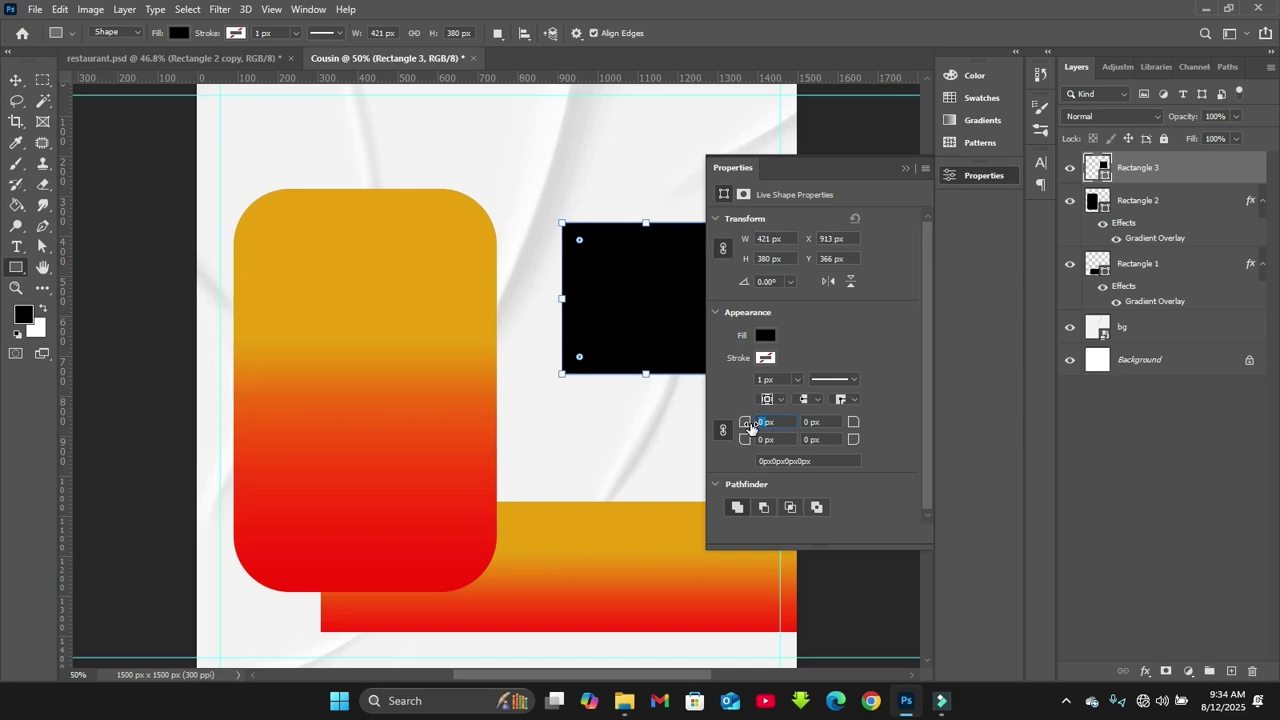
pyautogui.write('56')
pyautogui.press('Return')
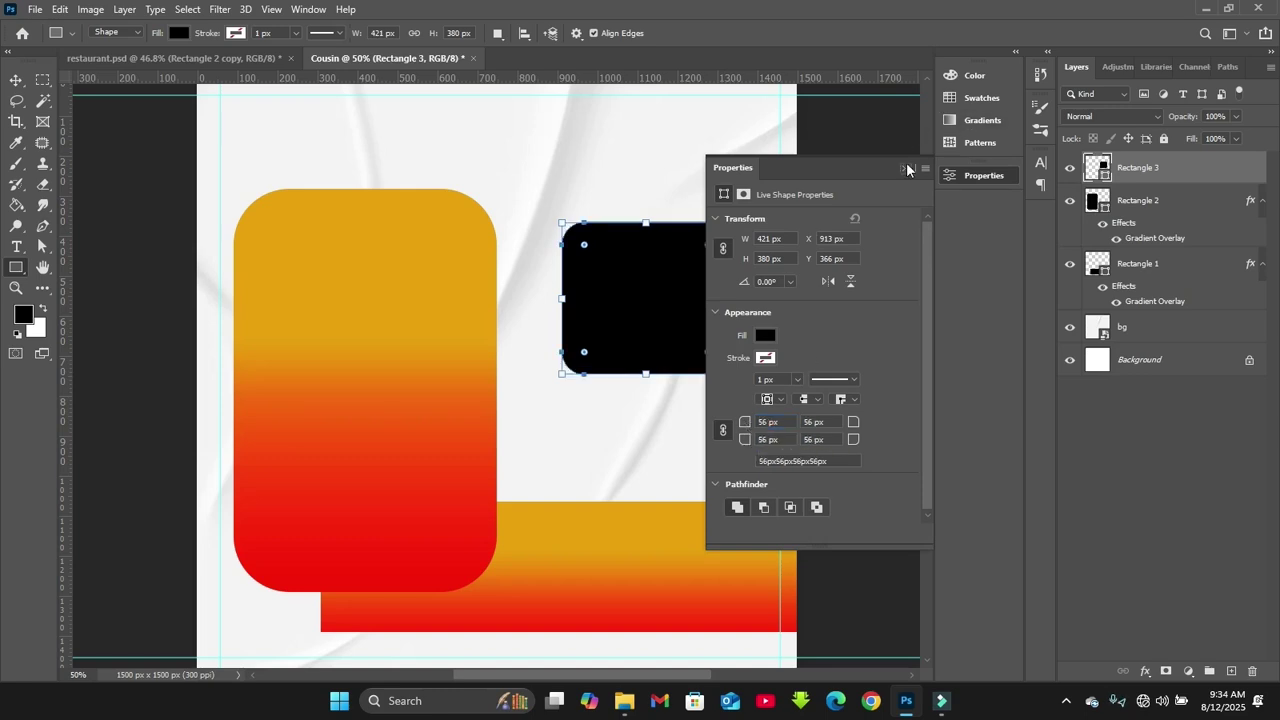
pyautogui.click(906, 169)
# Move the black rectangle onto the tall shape's top-left, shrink it, and slightly widen the tall shape
pyautogui.press('v')
pyautogui.moveTo(660, 290); pyautogui.dragTo(352, 275)
pyautogui.click(984, 175)
pyautogui.click(906, 169)
pyautogui.moveTo(414, 360); pyautogui.dragTo(392, 332)
pyautogui.moveTo(318, 240); pyautogui.dragTo(312, 233)
pyautogui.moveTo(397, 268); pyautogui.dragTo(387, 263)
pyautogui.click(460, 340)
pyautogui.moveTo(494, 380); pyautogui.dragTo(506, 384)
pyautogui.press('Return')
# Fine-tune the black square's corner rounding and size inside the tall gradient shape
pyautogui.click(315, 270)
pyautogui.moveTo(340, 243)
pyautogui.mouseDown()
pyautogui.moveTo(366, 229)
pyautogui.moveTo(352, 238)
pyautogui.mouseUp()
pyautogui.click(434, 257)
pyautogui.click(334, 285)
pyautogui.click(985, 177)
pyautogui.click(985, 177)
pyautogui.click(437, 296)
pyautogui.click(336, 291)
pyautogui.moveTo(376, 335); pyautogui.dragTo(366, 326)
pyautogui.hotkey('ctrl', '+')
pyautogui.click(258, 230)
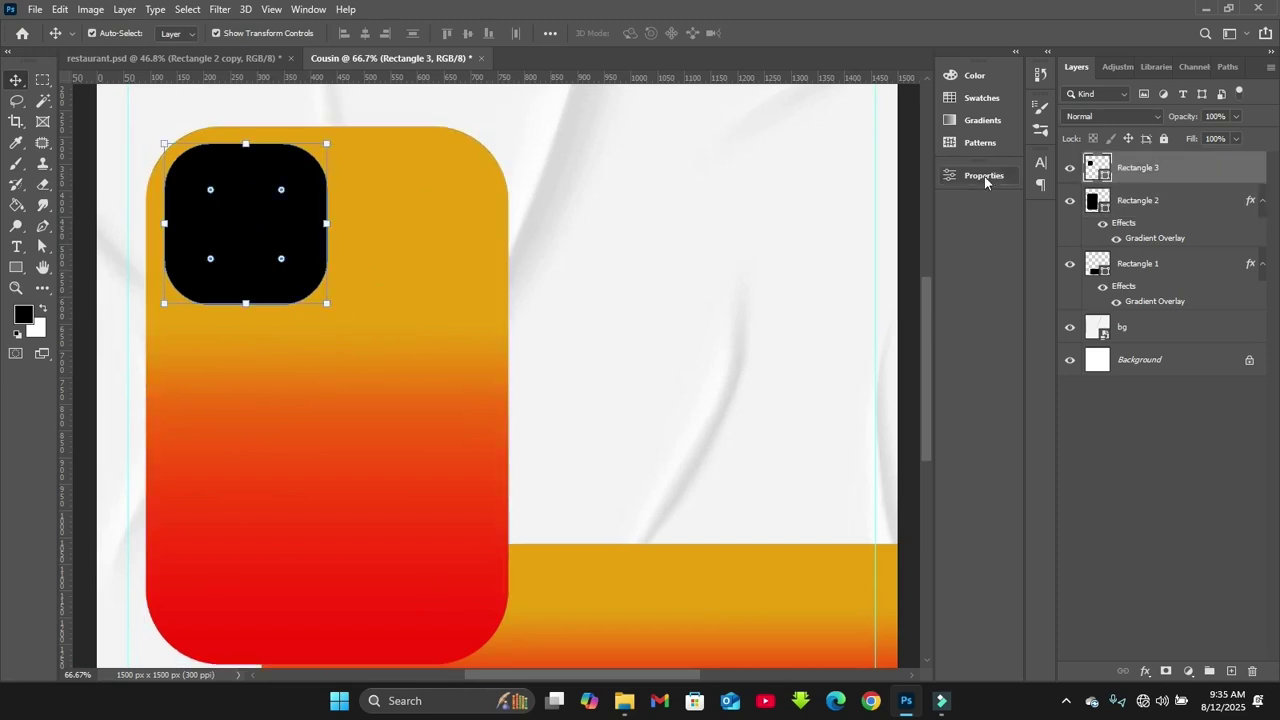
# Remove the fill from the small rounded square Rectangle 3
pyautogui.click(970, 180)
pyautogui.click(764, 338)
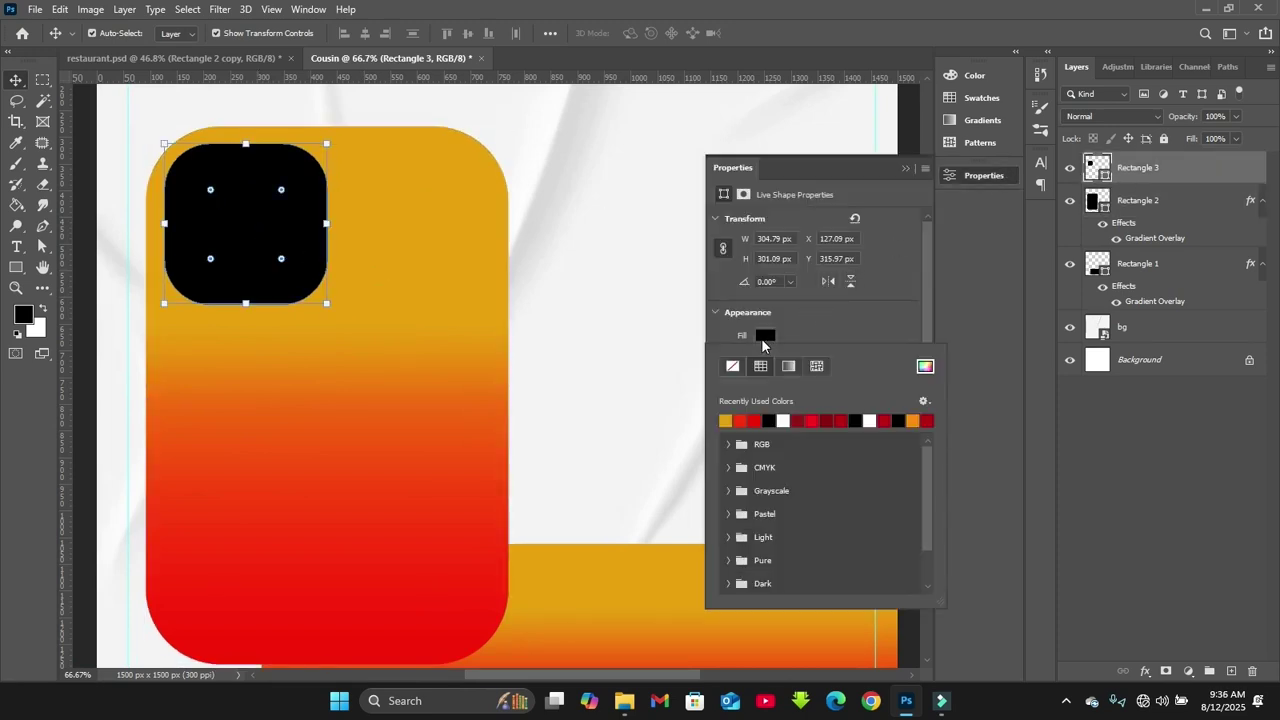
pyautogui.click(733, 368)
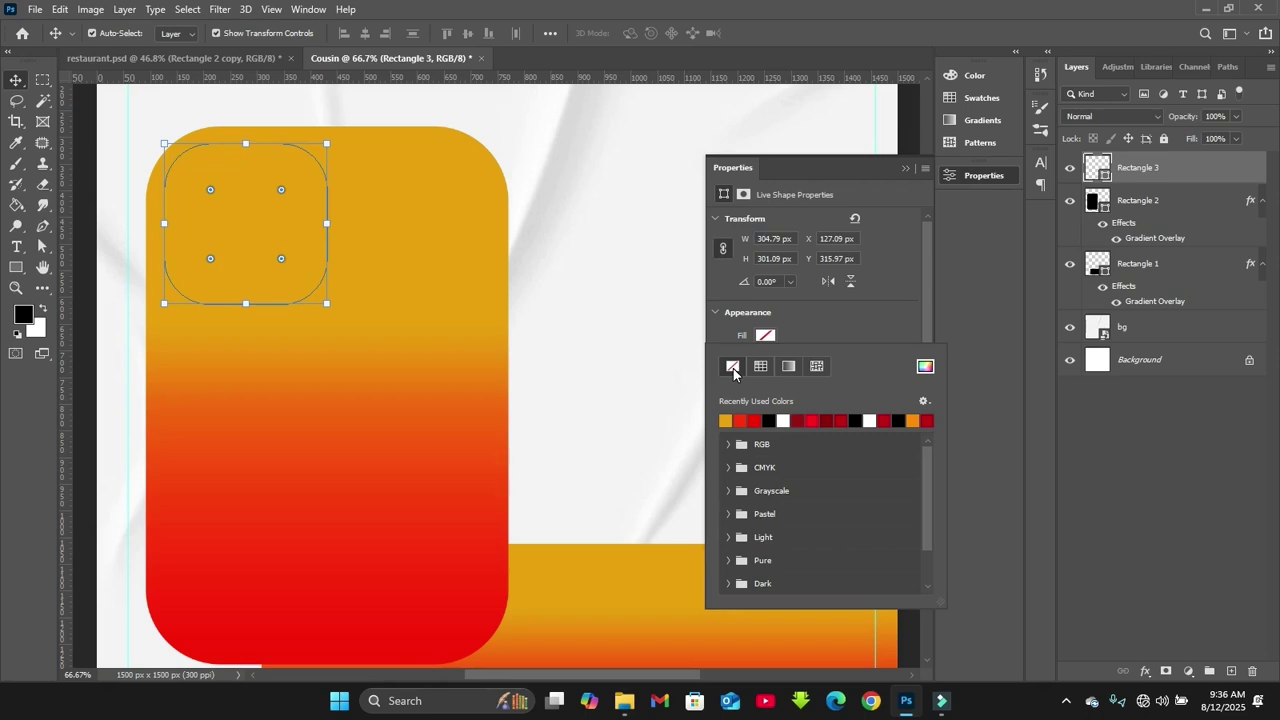
pyautogui.click(907, 167)
pyautogui.click(907, 167)
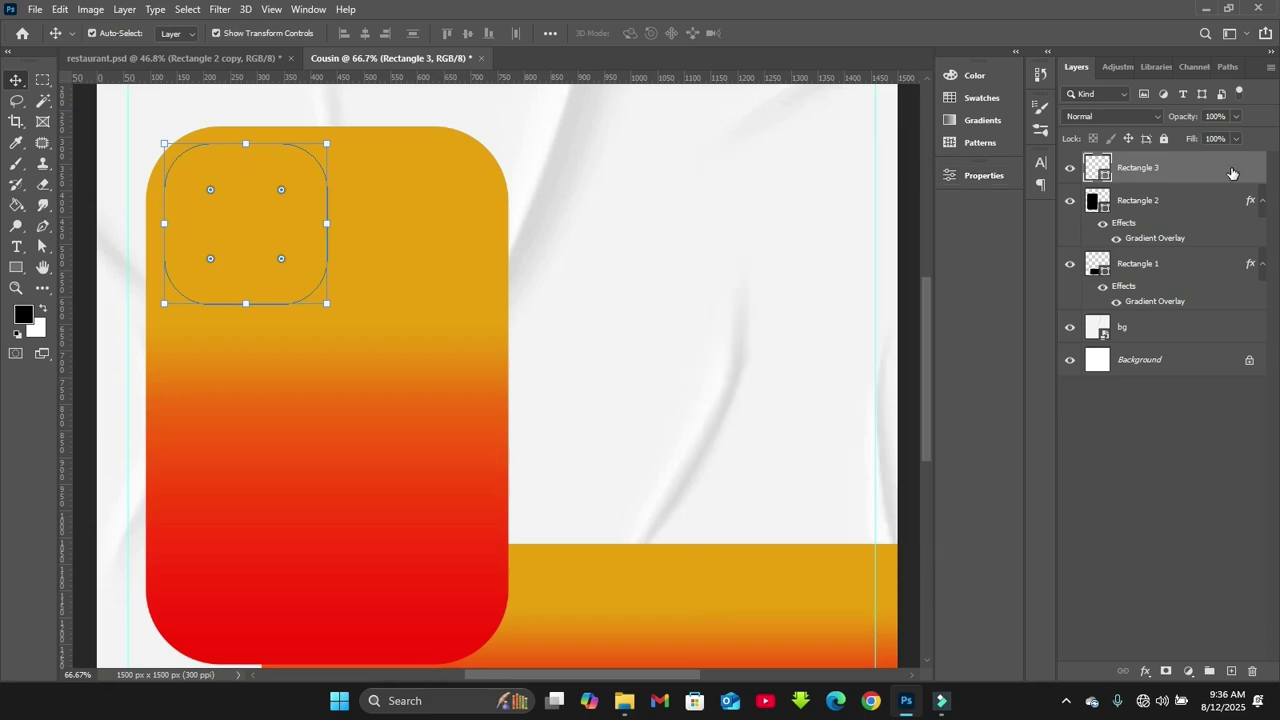
# Give Rectangle 3 a 5 px white outline
pyautogui.click(997, 182)
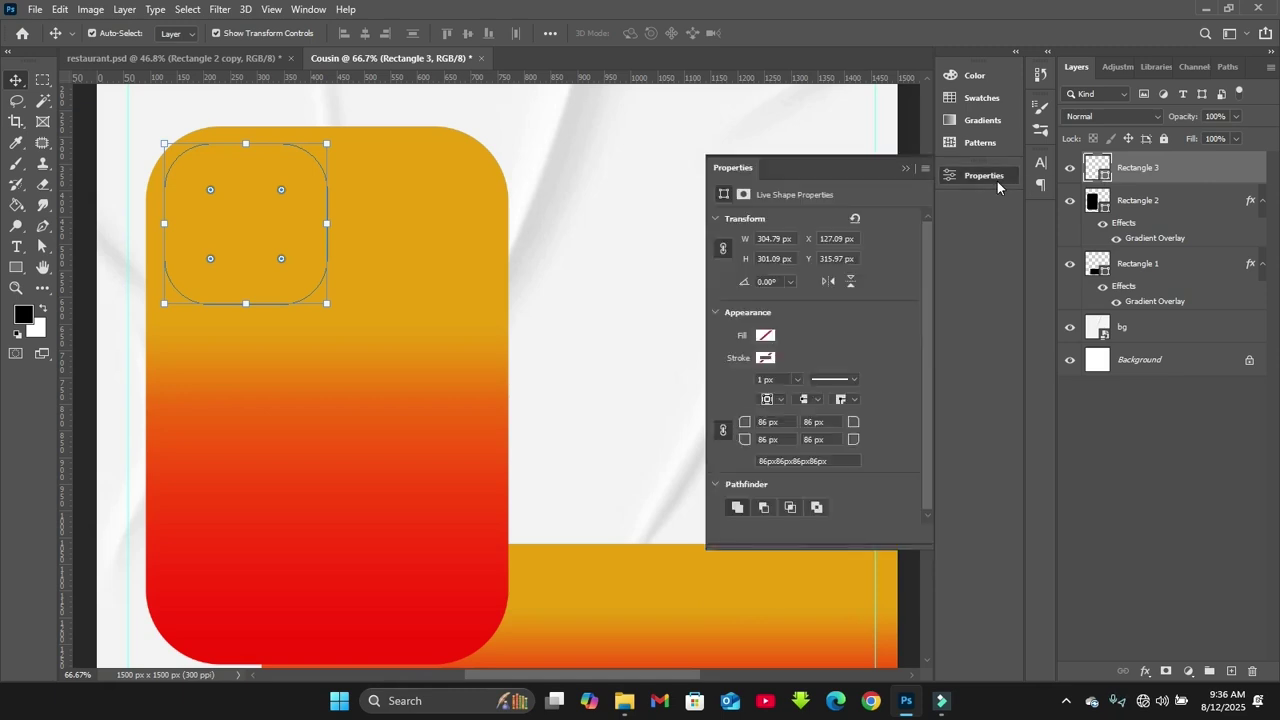
pyautogui.click(770, 358)
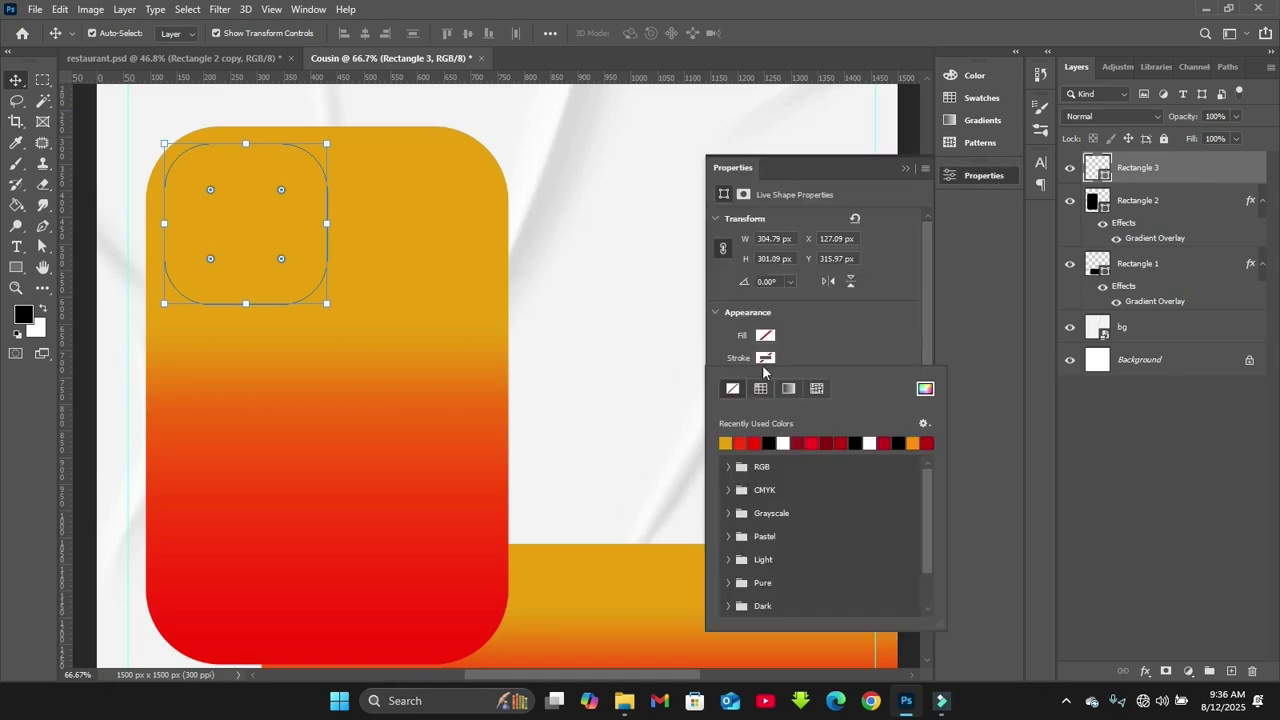
pyautogui.click(784, 442)
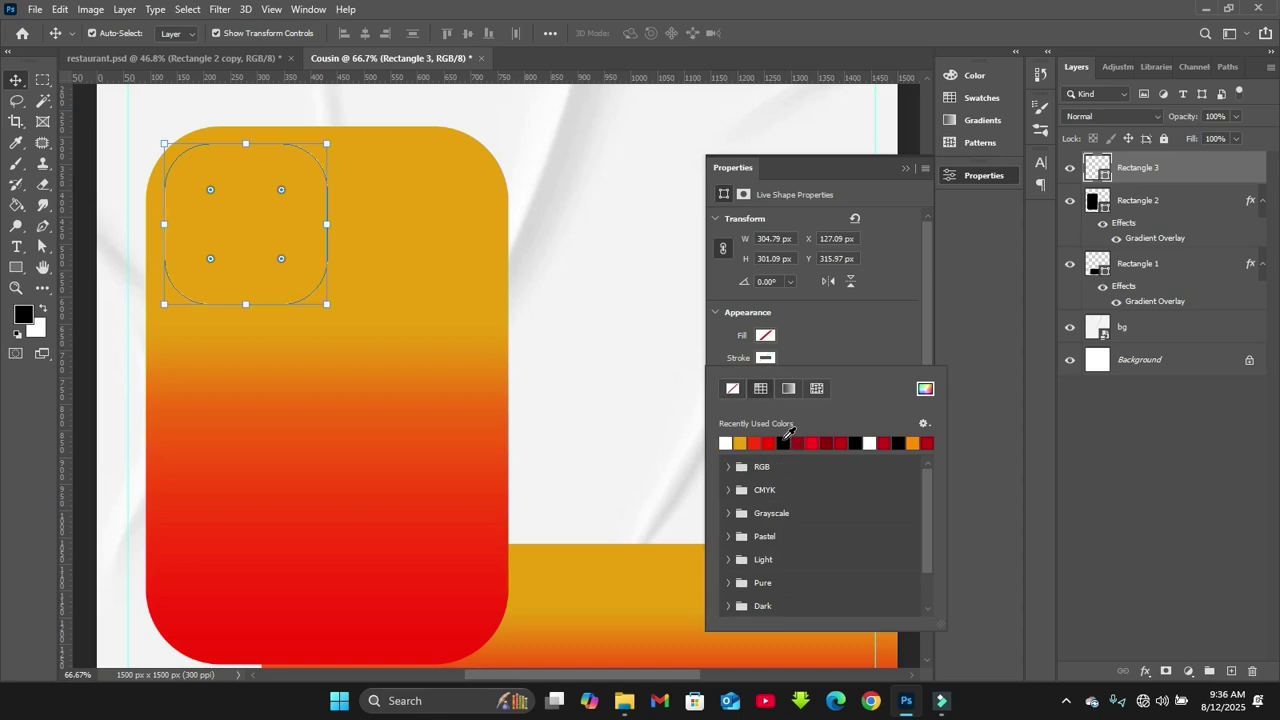
pyautogui.click(823, 334)
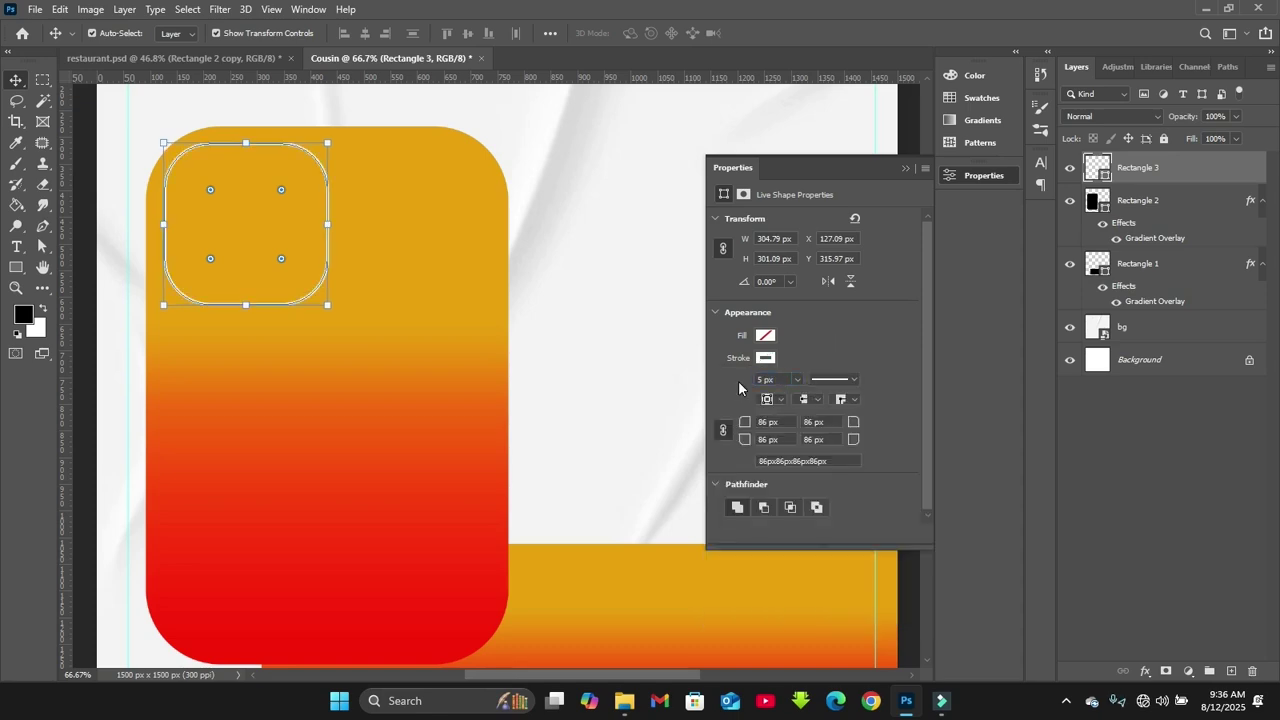
pyautogui.click(378, 362)
pyautogui.click(645, 252)
# Fill Rectangle 3 with solid black
pyautogui.click(316, 285)
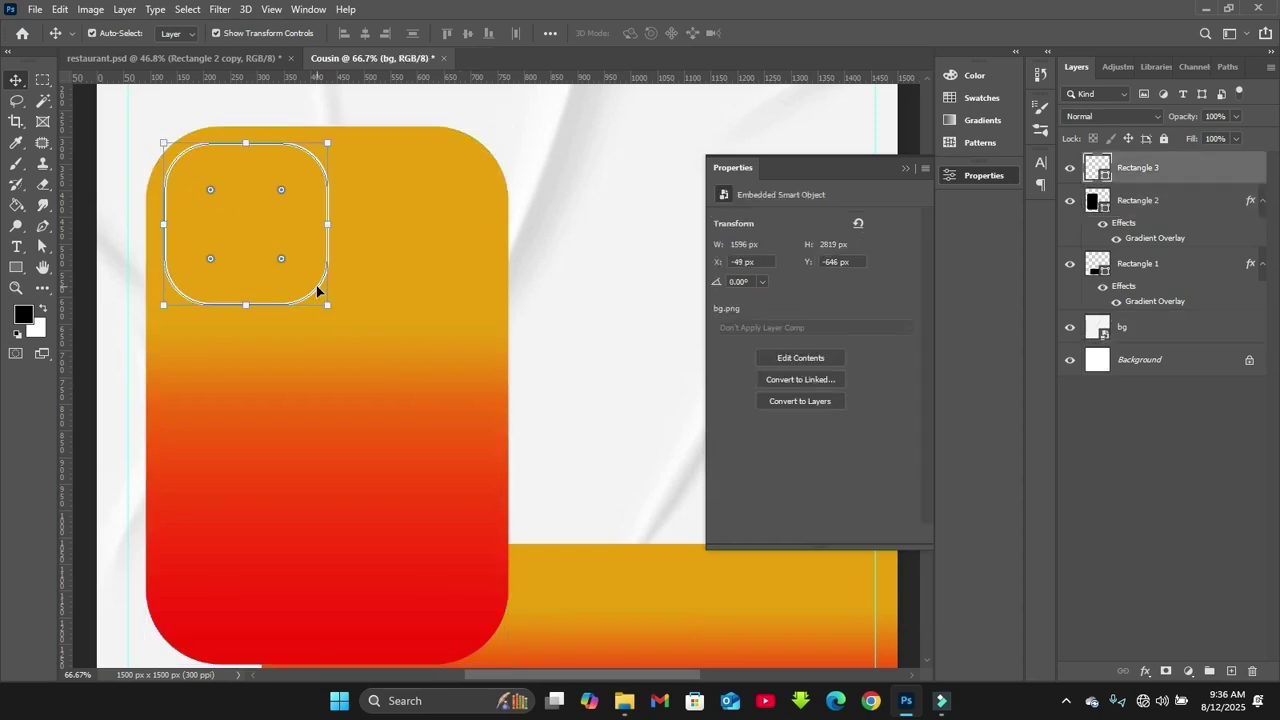
pyautogui.click(764, 337)
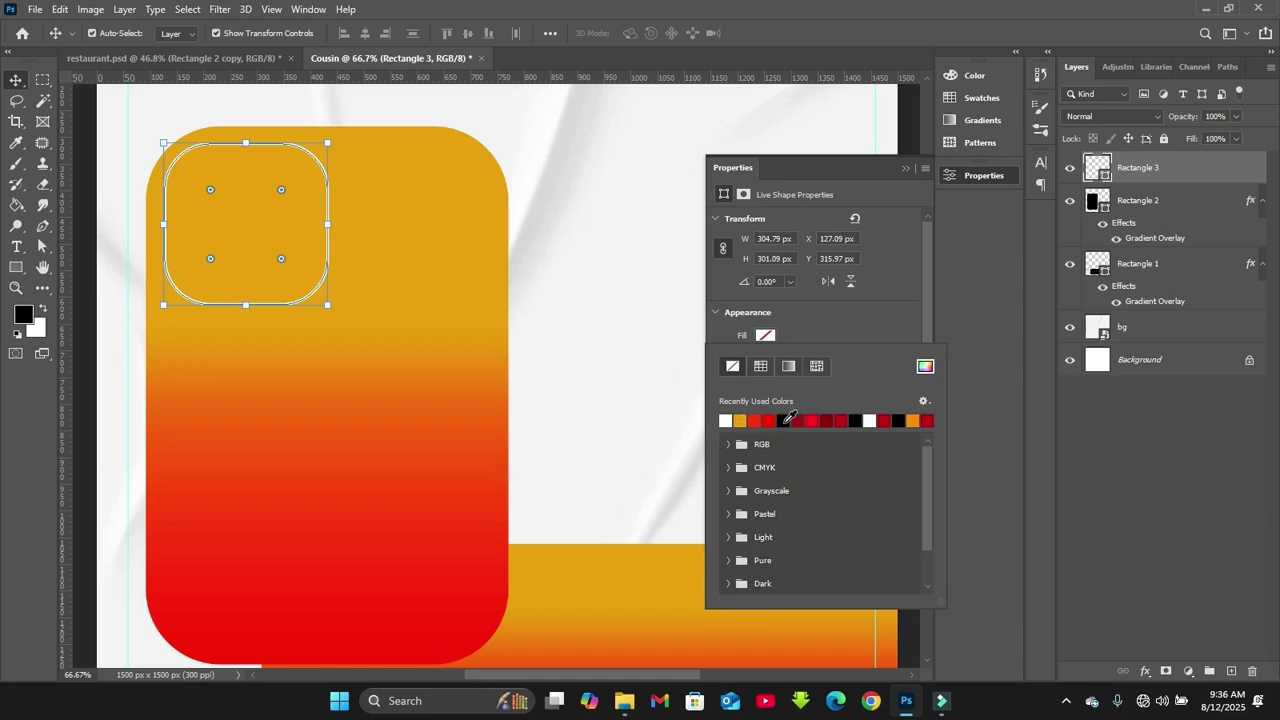
pyautogui.click(784, 420)
pyautogui.click(473, 267)
pyautogui.click(908, 168)
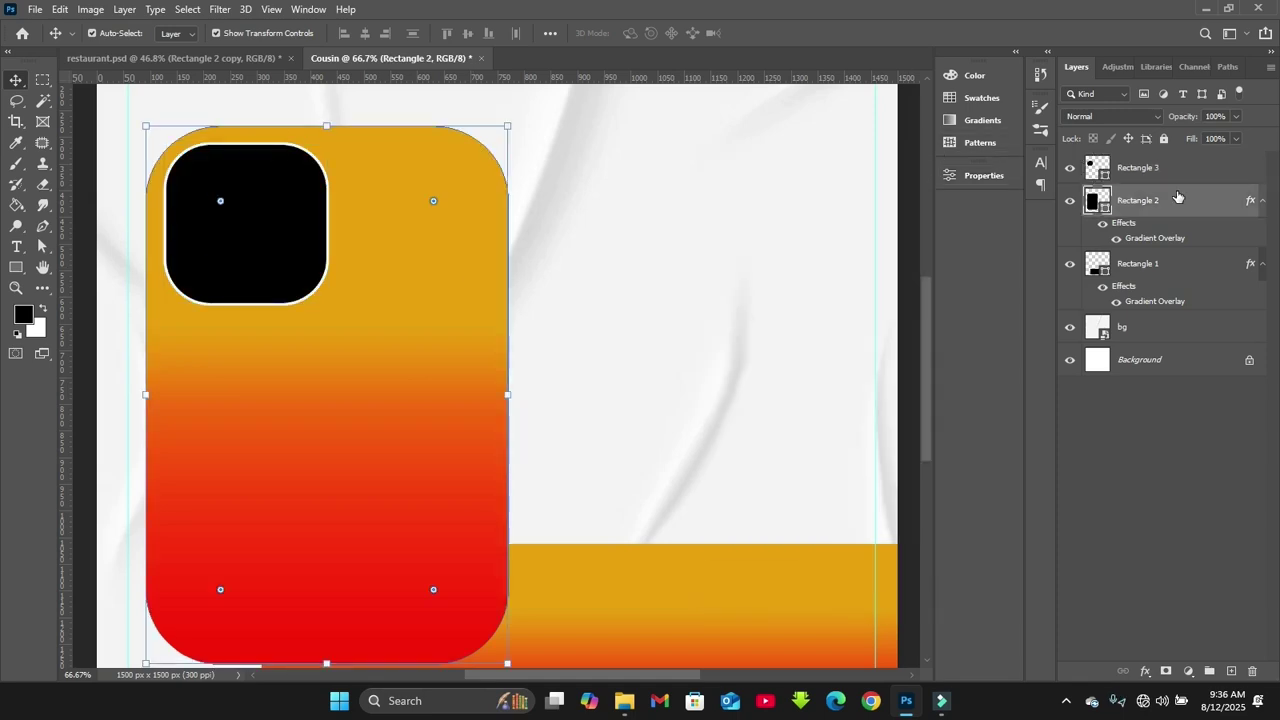
pyautogui.click(1233, 170)
pyautogui.doubleClick(1233, 170)
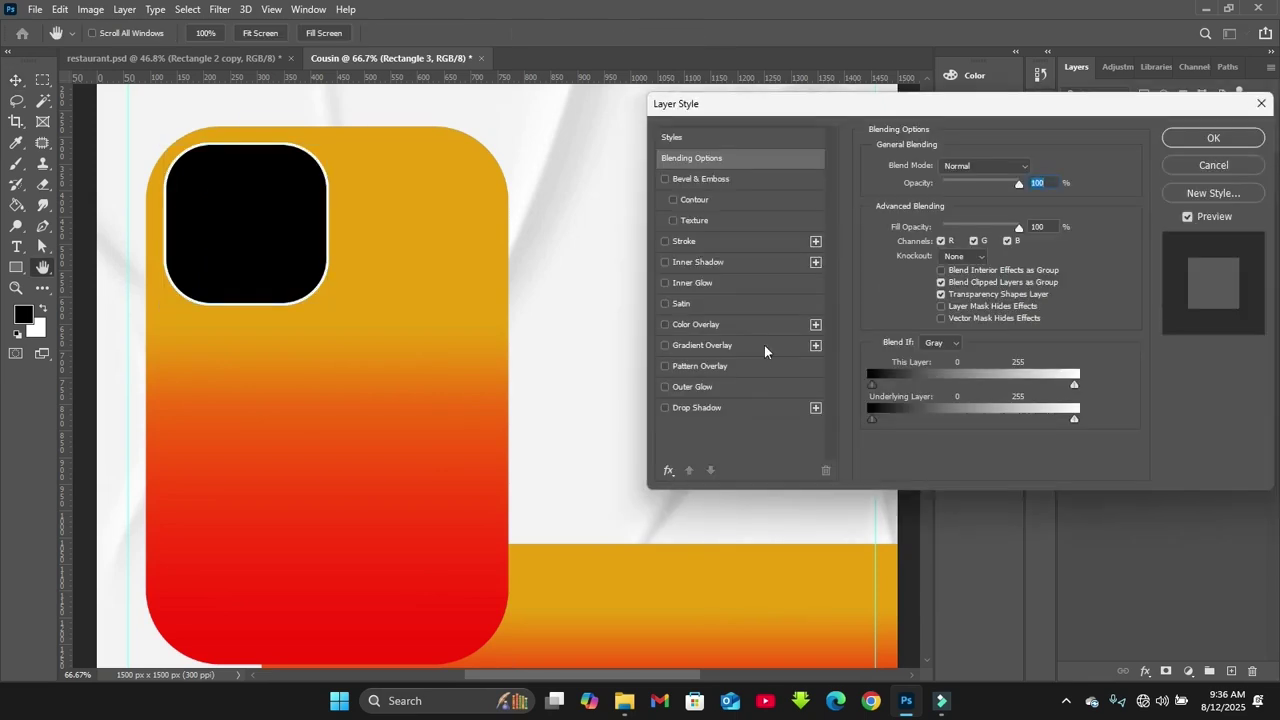
# Add a 55% drop shadow to Rectangle 3 at 90° with 7 px distance
pyautogui.click(713, 407)
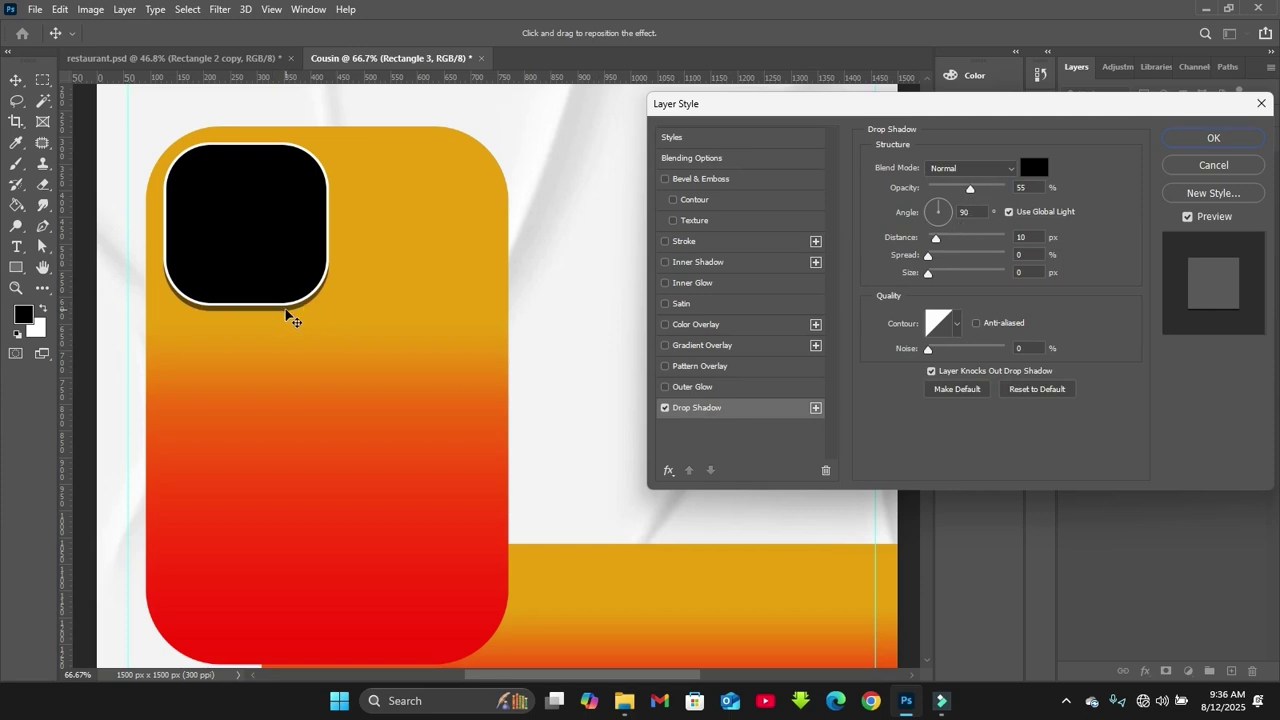
pyautogui.moveTo(286, 311); pyautogui.dragTo(286, 309)
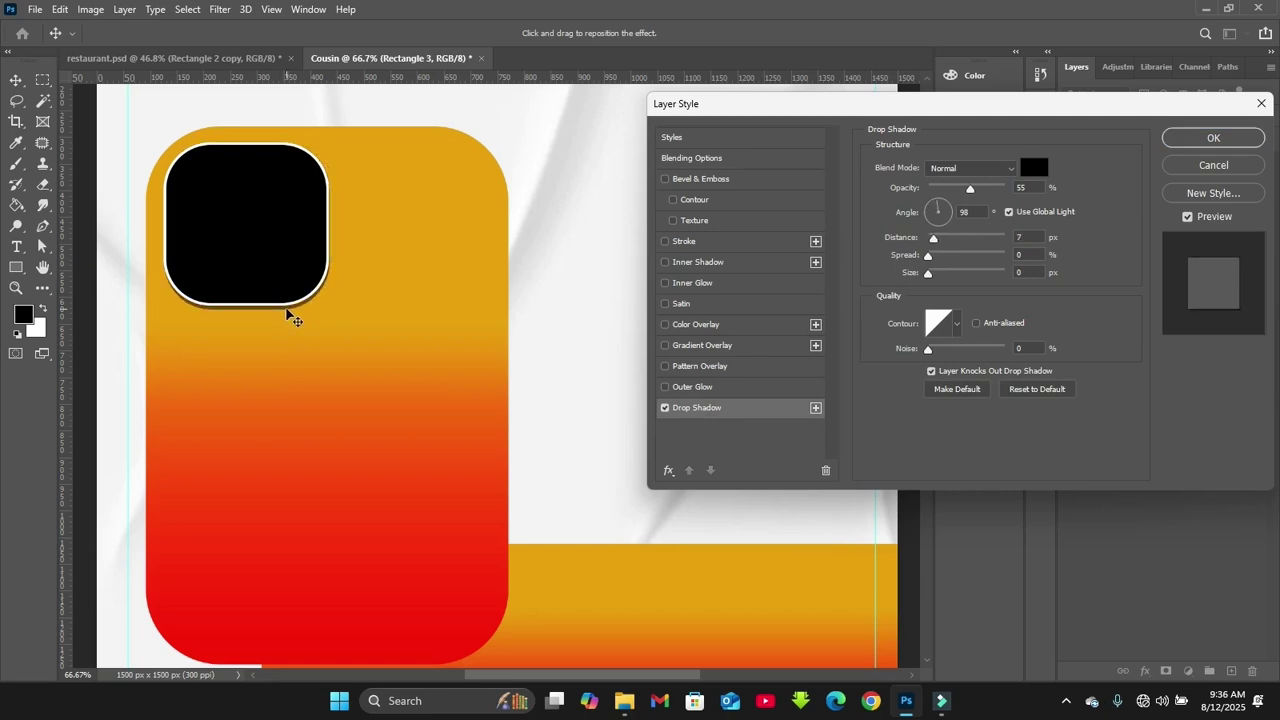
pyautogui.click(292, 317)
pyautogui.moveTo(287, 315); pyautogui.dragTo(288, 317)
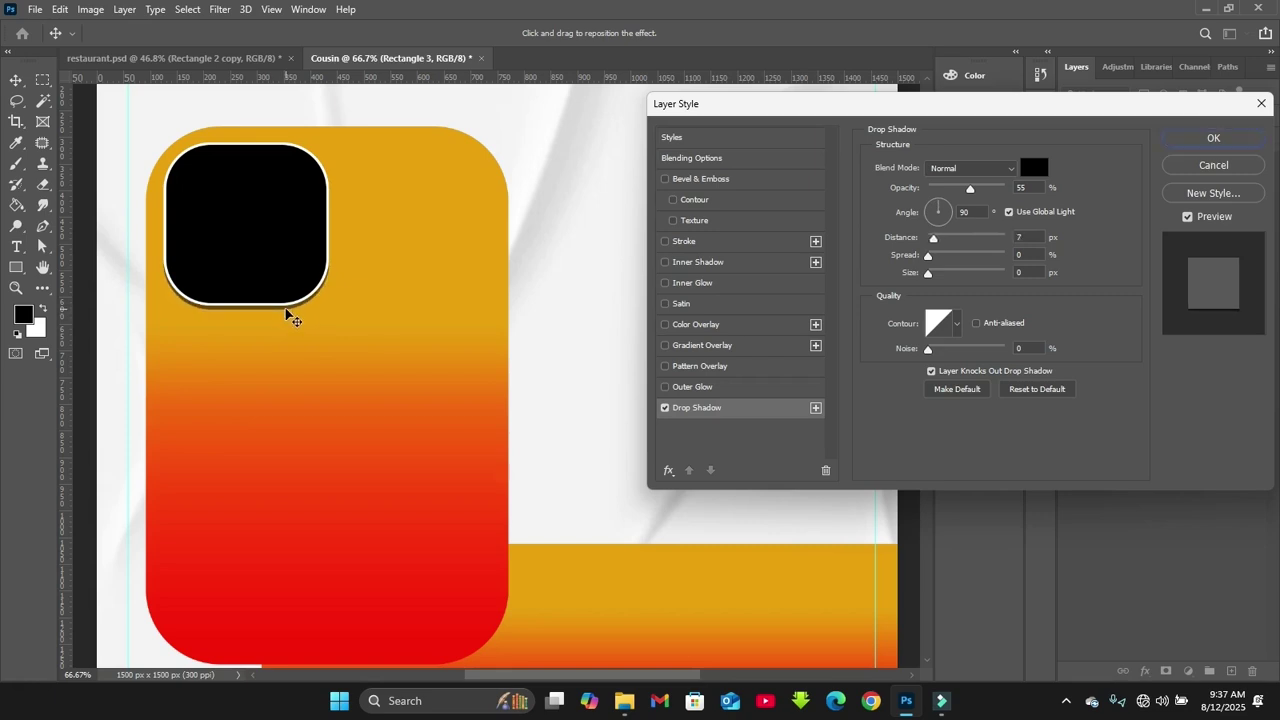
pyautogui.hotkey('ctrl', '+')
pyautogui.moveTo(566, 686); pyautogui.dragTo(471, 449)
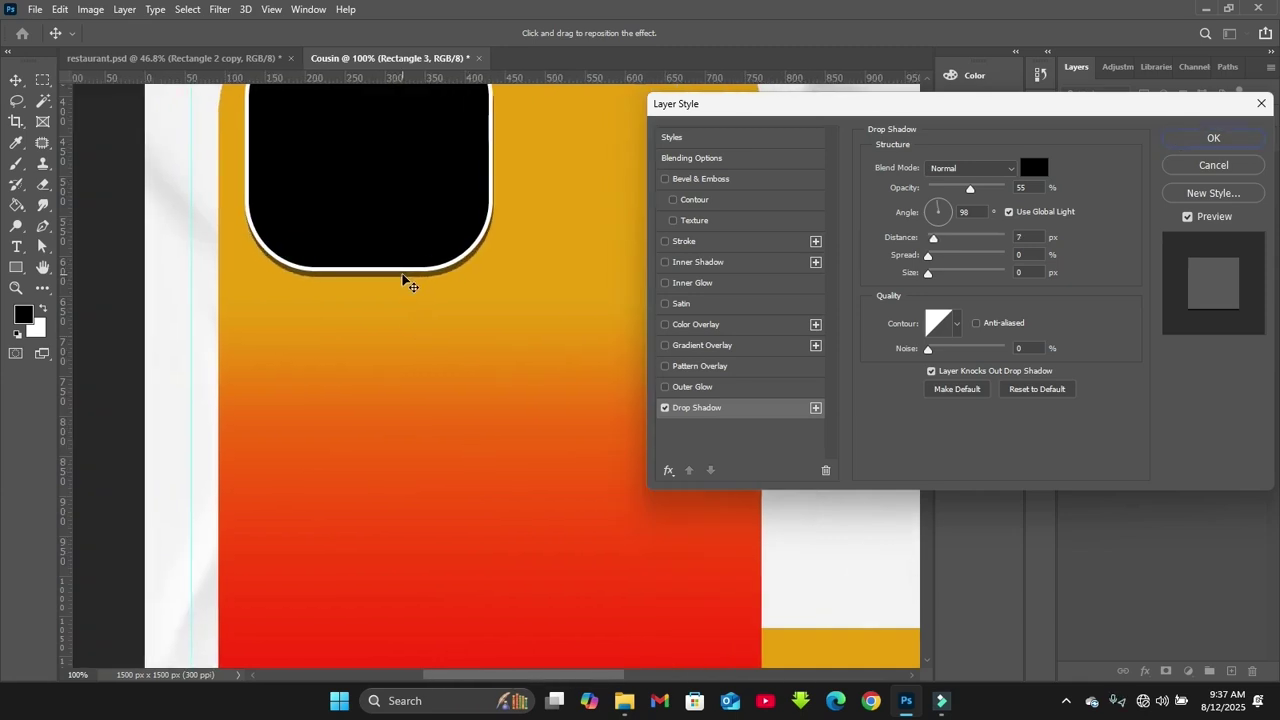
pyautogui.press('space')
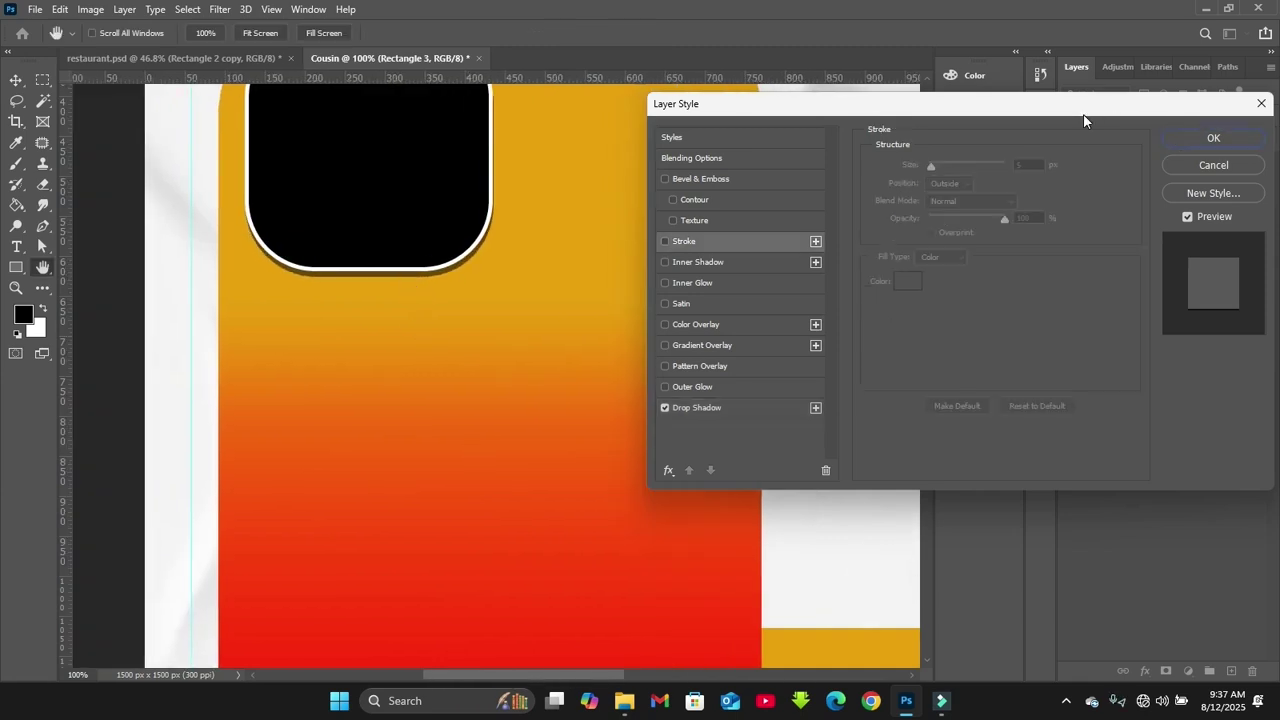
pyautogui.click(1211, 138)
pyautogui.hotkey('ctrl', '0')
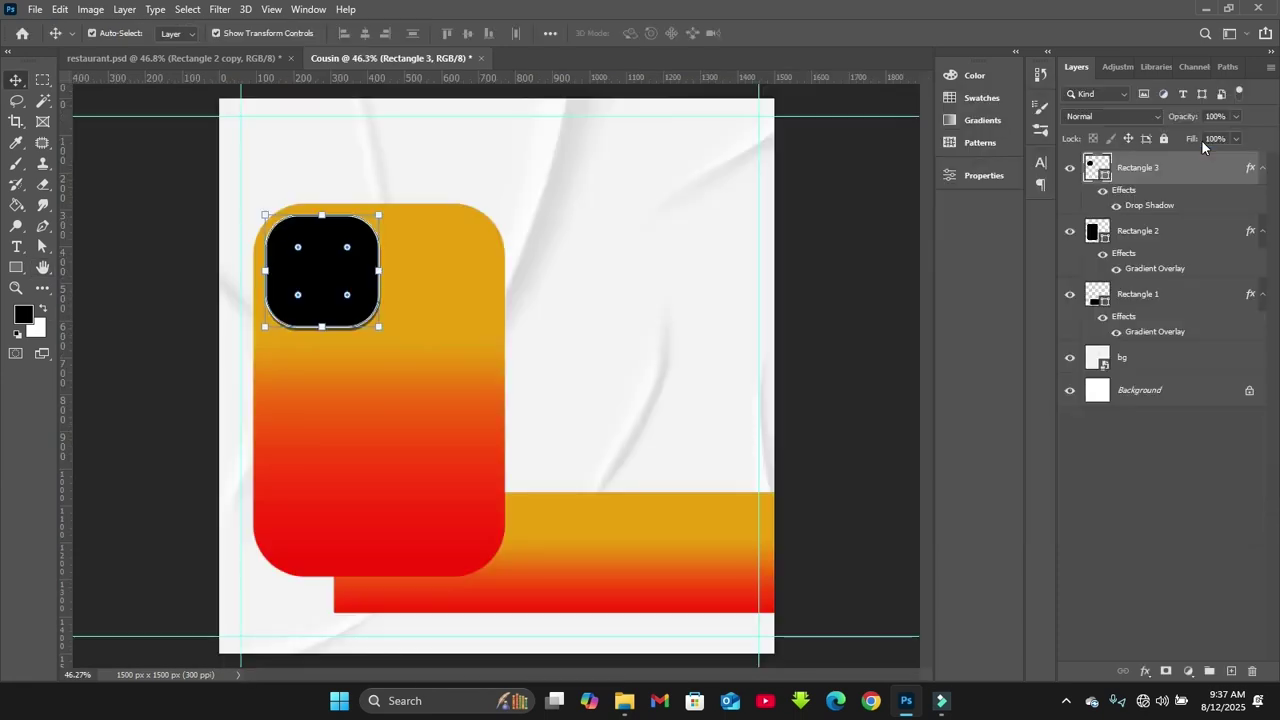
pyautogui.hotkey('ctrl', '+')
pyautogui.hotkey('ctrl', '+')
pyautogui.hotkey('ctrl', '+')
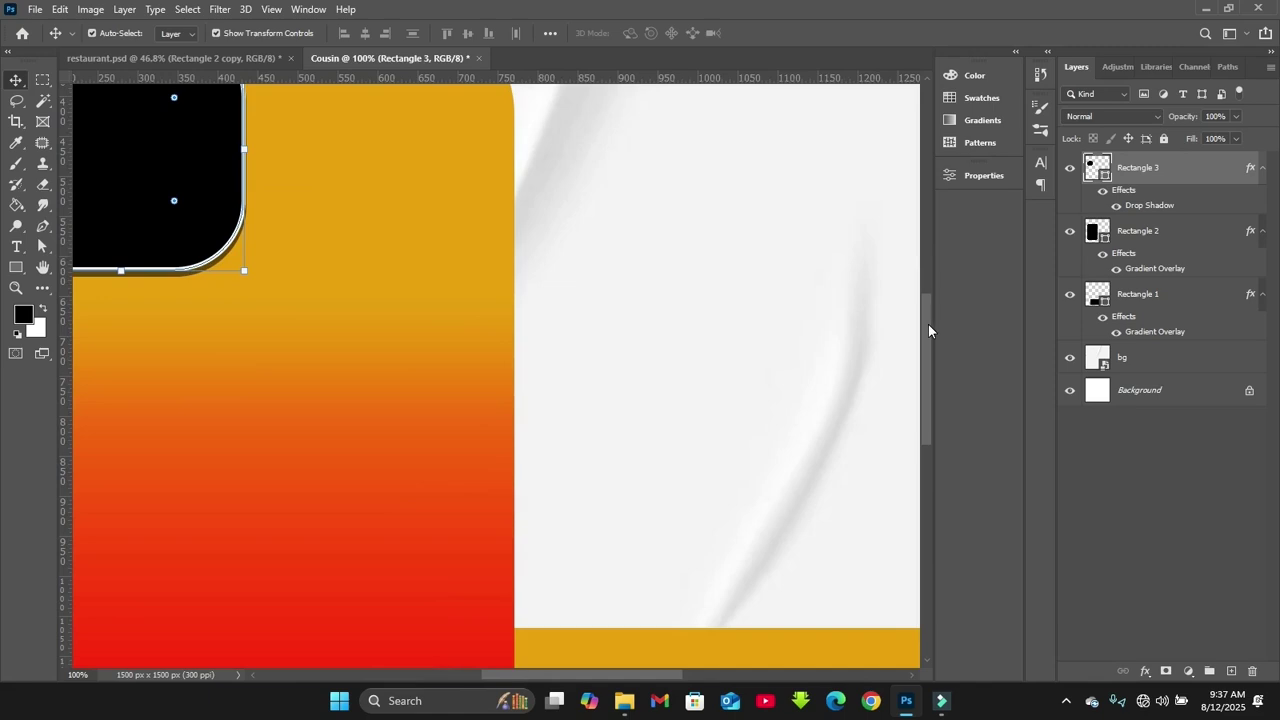
# Duplicate the black rounded square beside the original to make a pair
pyautogui.hotkey('ctrl', '-')
pyautogui.click(1125, 357)
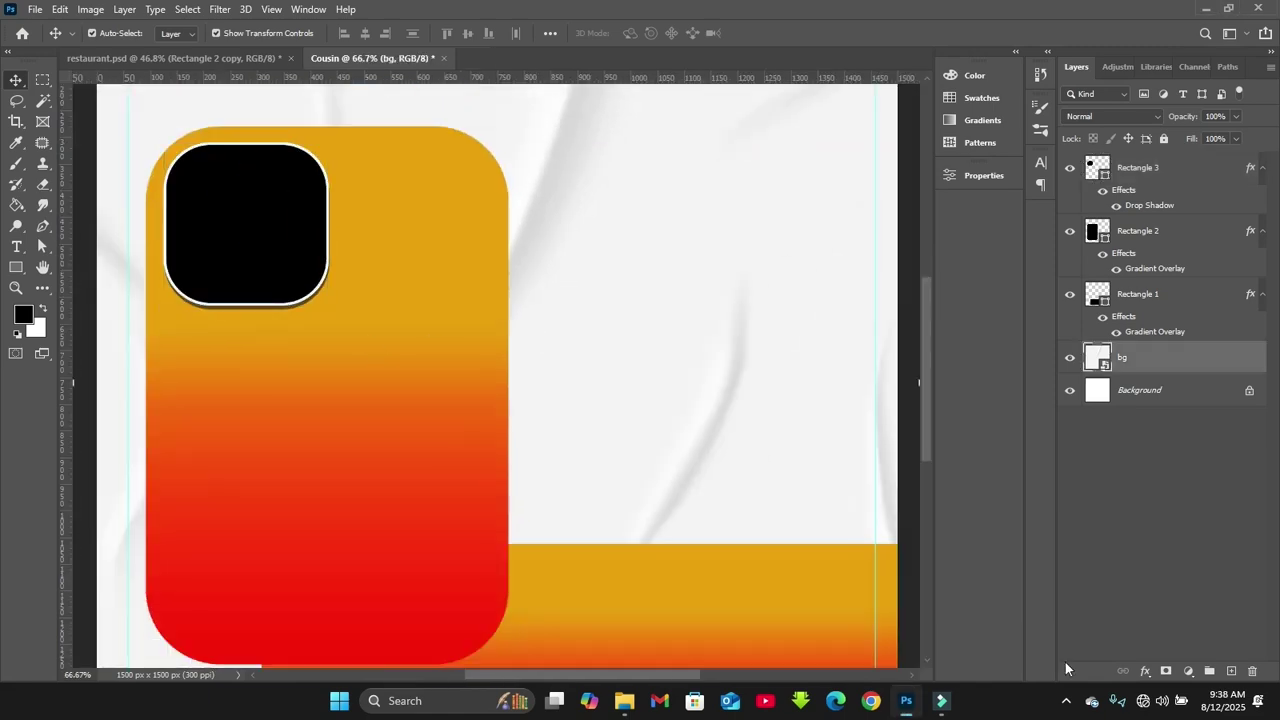
pyautogui.click(1160, 167)
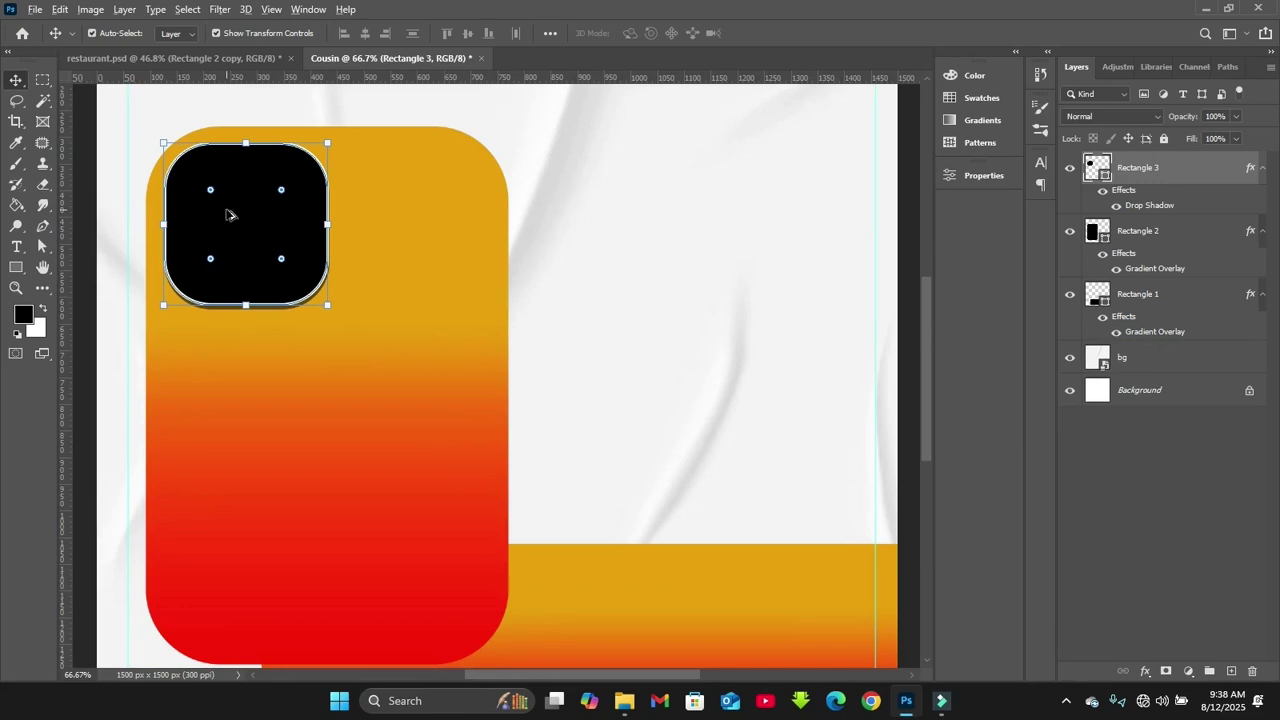
pyautogui.moveTo(229, 214); pyautogui.dragTo(400, 217)
pyautogui.keyDown('shift'); pyautogui.click(274, 223); pyautogui.keyUp('shift')
pyautogui.moveTo(274, 223); pyautogui.dragTo(270, 221)
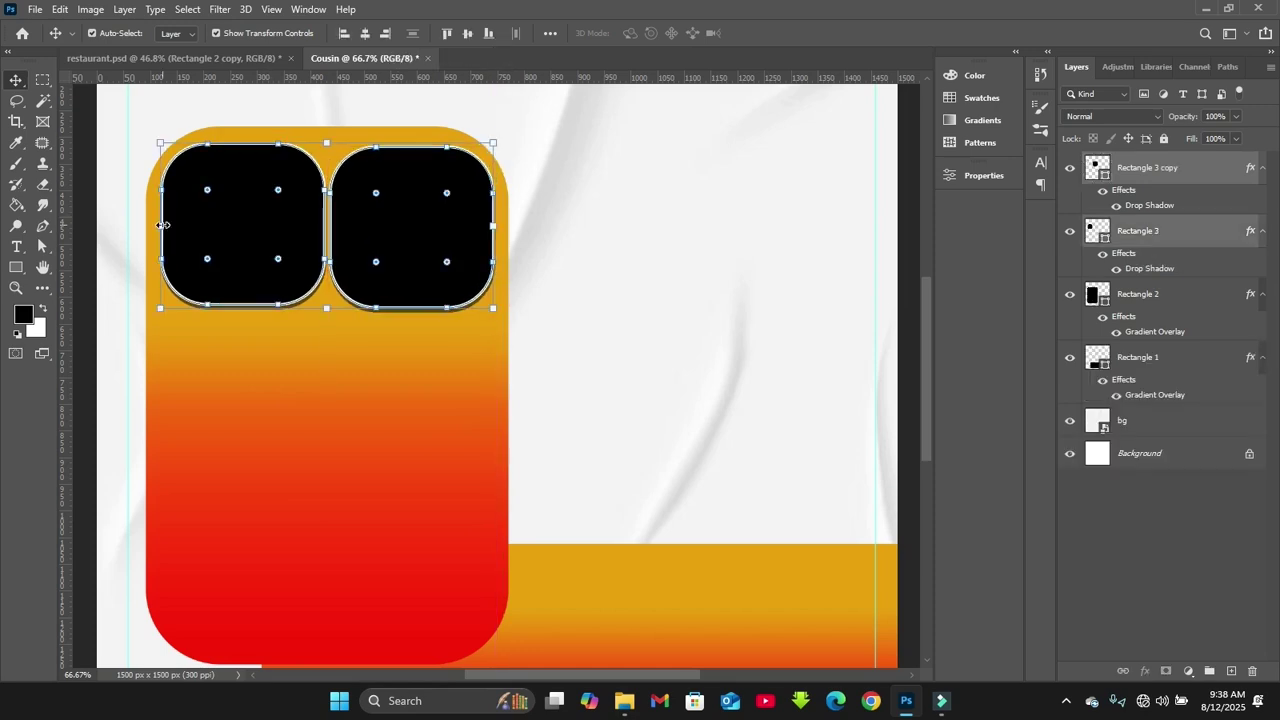
pyautogui.moveTo(160, 225); pyautogui.dragTo(170, 225)
pyautogui.press('Escape')
# Align the pair of squares and duplicate them downward into the rows below
pyautogui.click(251, 237)
pyautogui.click(248, 238)
pyautogui.click(405, 250)
pyautogui.click(417, 363)
pyautogui.click(408, 246)
pyautogui.click(263, 246)
pyautogui.moveTo(263, 246); pyautogui.dragTo(269, 246)
pyautogui.keyDown('shift'); pyautogui.click(426, 269); pyautogui.keyUp('shift')
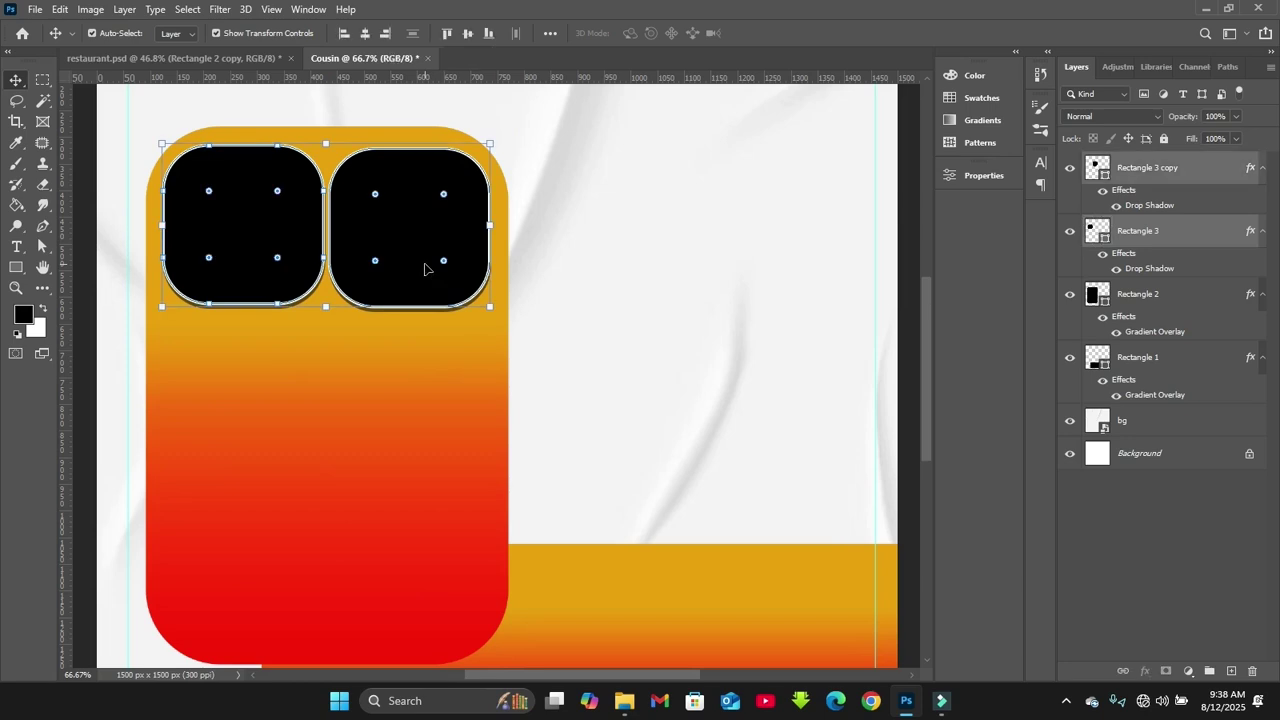
pyautogui.moveTo(404, 253); pyautogui.dragTo(394, 602)
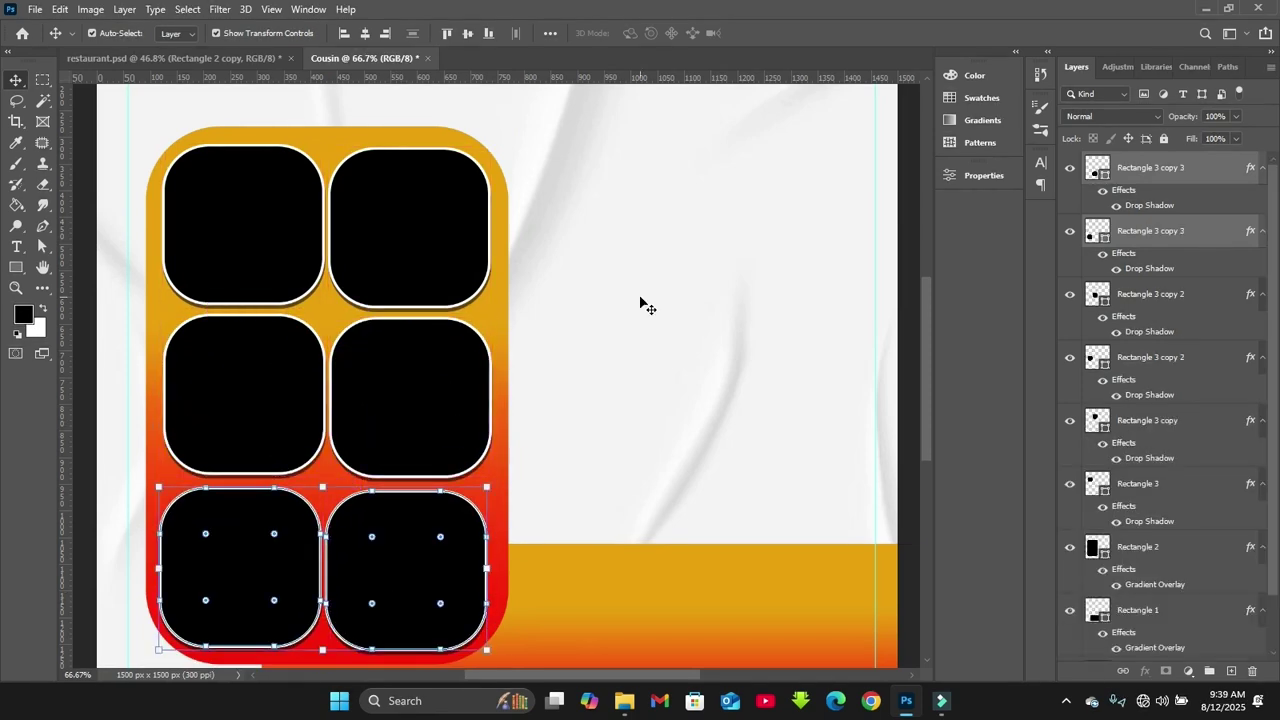
# Place the biryani photo, image 7, into the flyer above the bg layer
pyautogui.click(1150, 485)
pyautogui.click(820, 394)
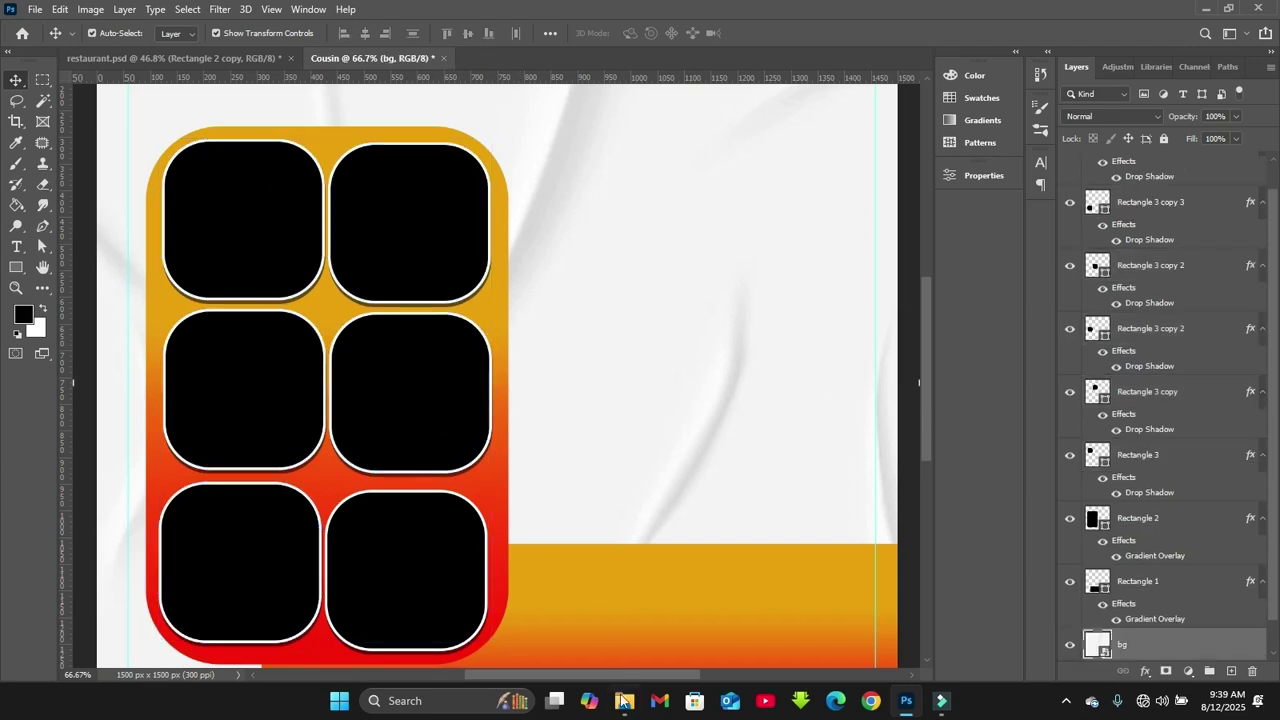
pyautogui.moveTo(622, 700)
pyautogui.click(541, 634)
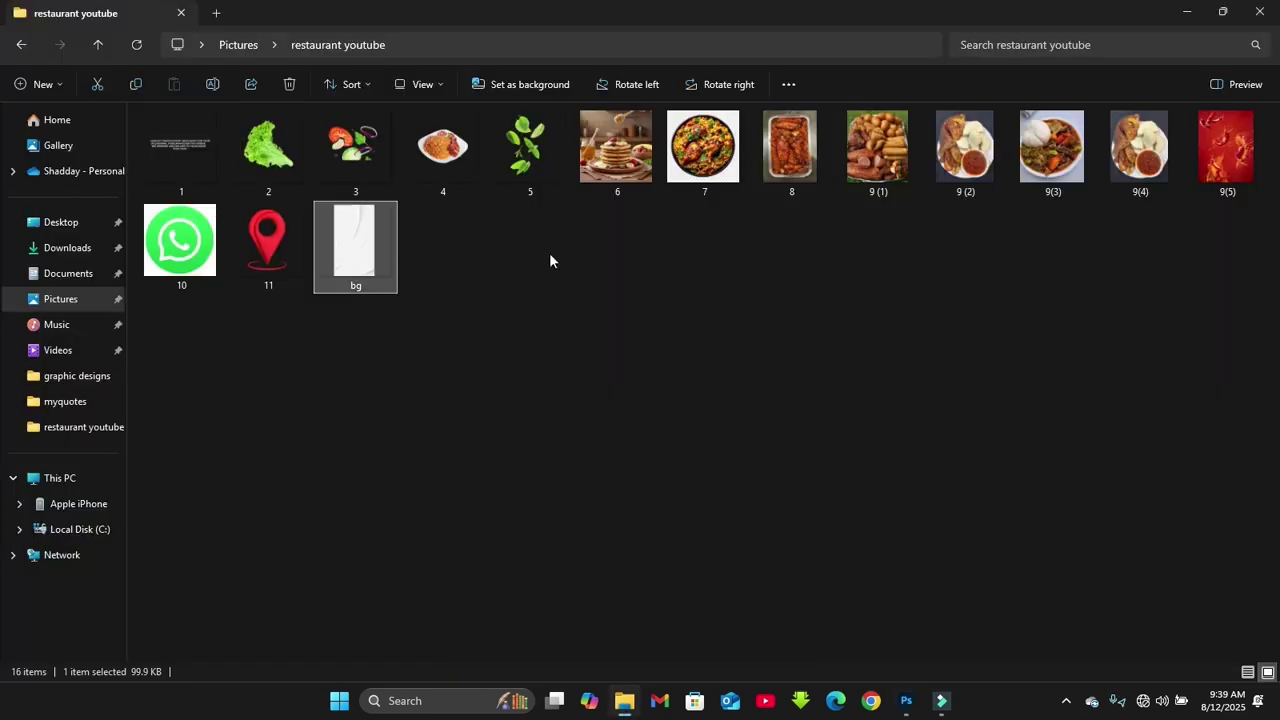
pyautogui.moveTo(703, 155); pyautogui.dragTo(420, 191)
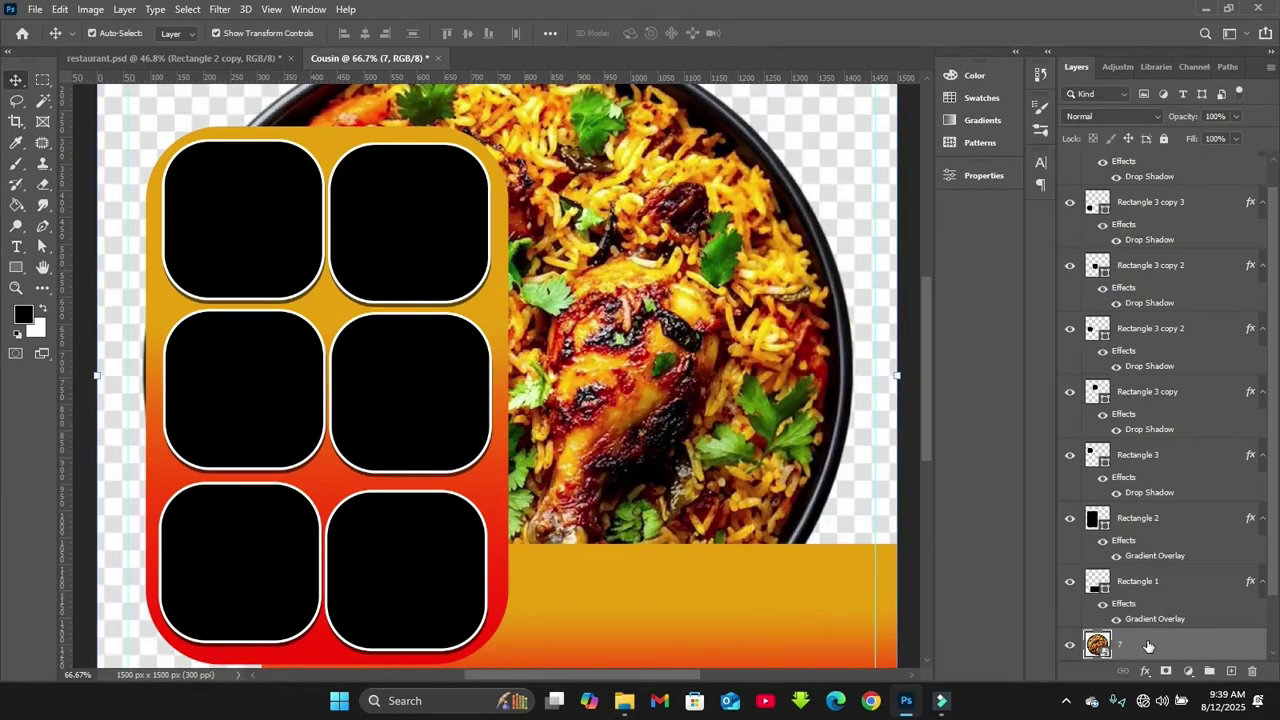
# Move biryani layer 7 to the top of the stack and shrink it to about 21%
pyautogui.moveTo(1148, 646); pyautogui.dragTo(1104, 160)
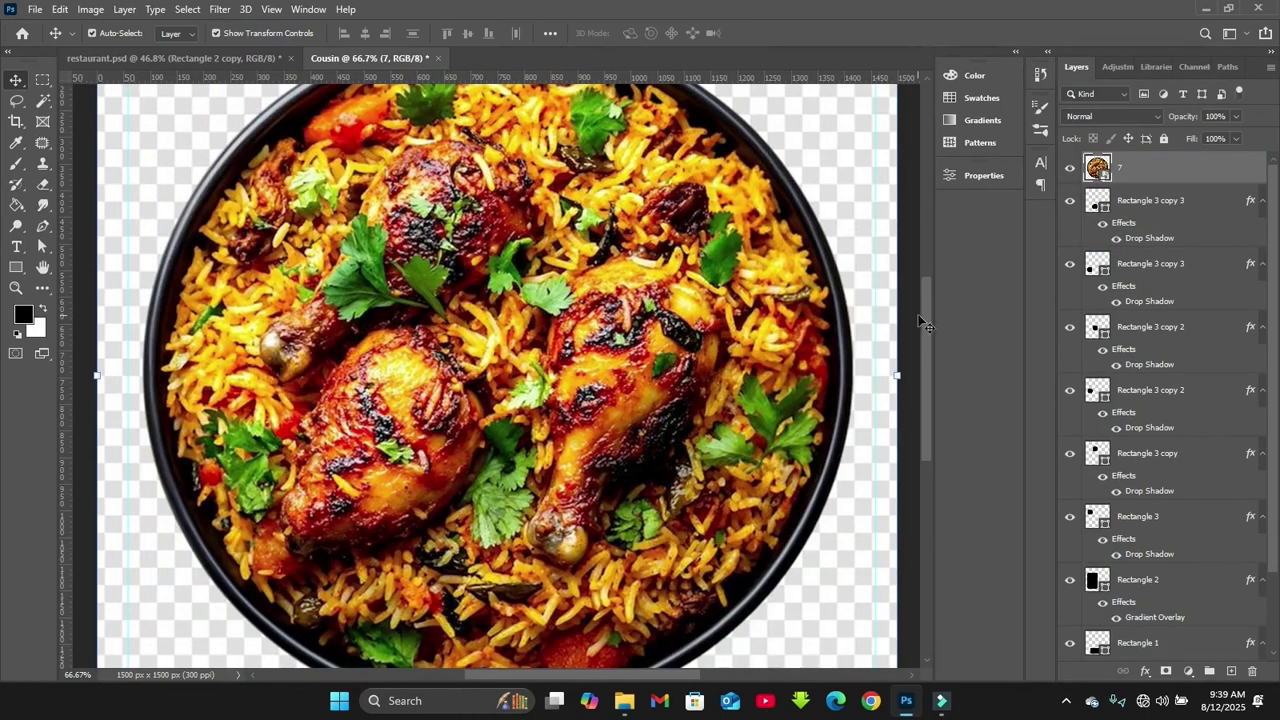
pyautogui.moveTo(903, 371); pyautogui.dragTo(677, 349)
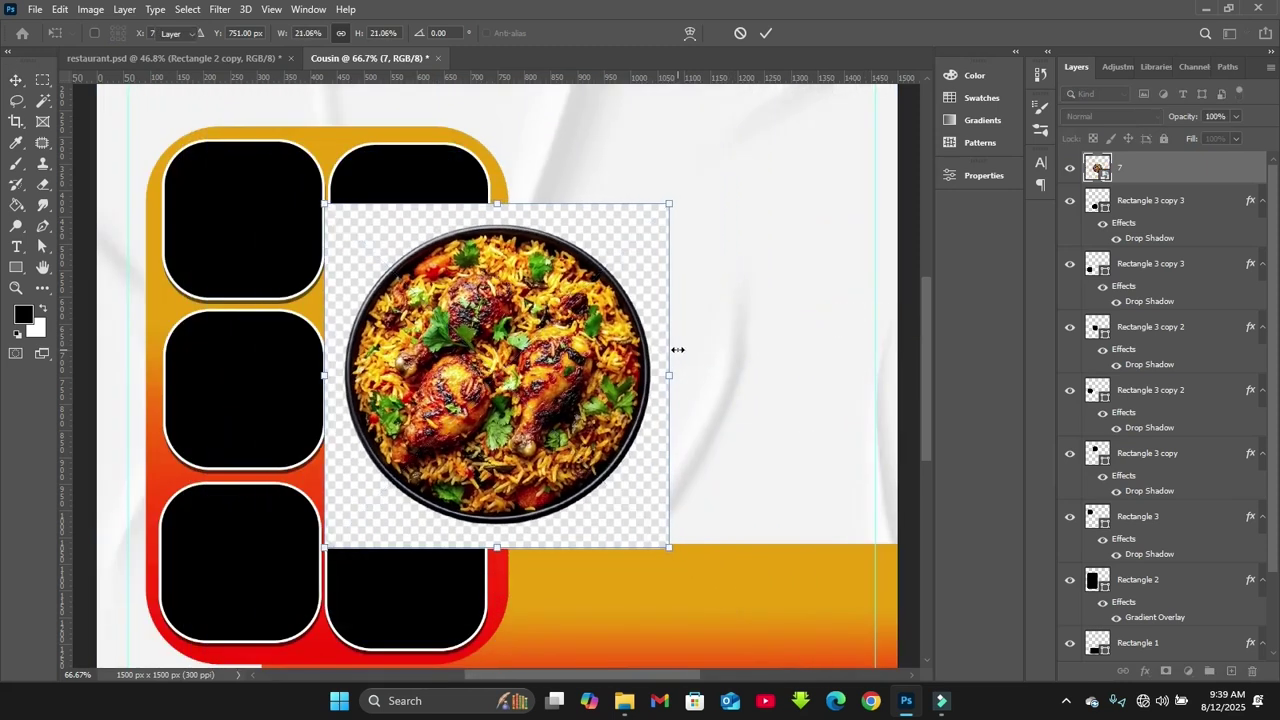
pyautogui.press('Return')
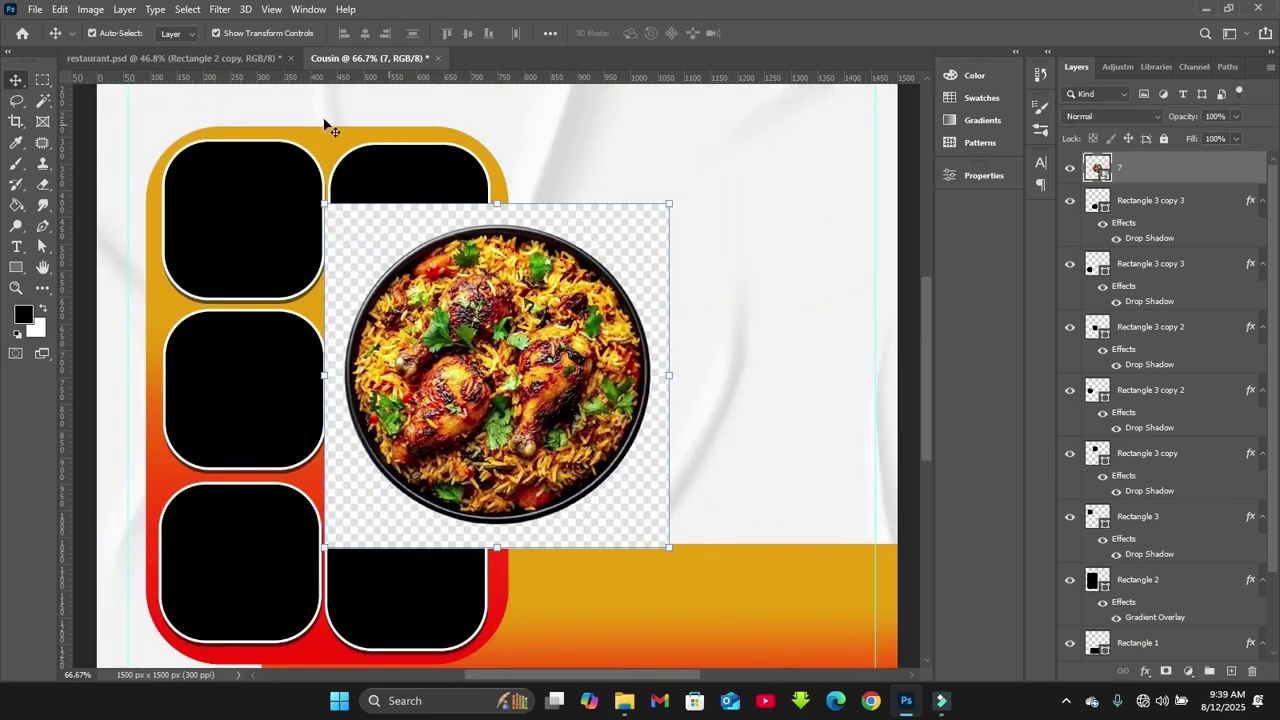
# Select the dish and copy it onto a new Layer 1
pyautogui.click(44, 105)
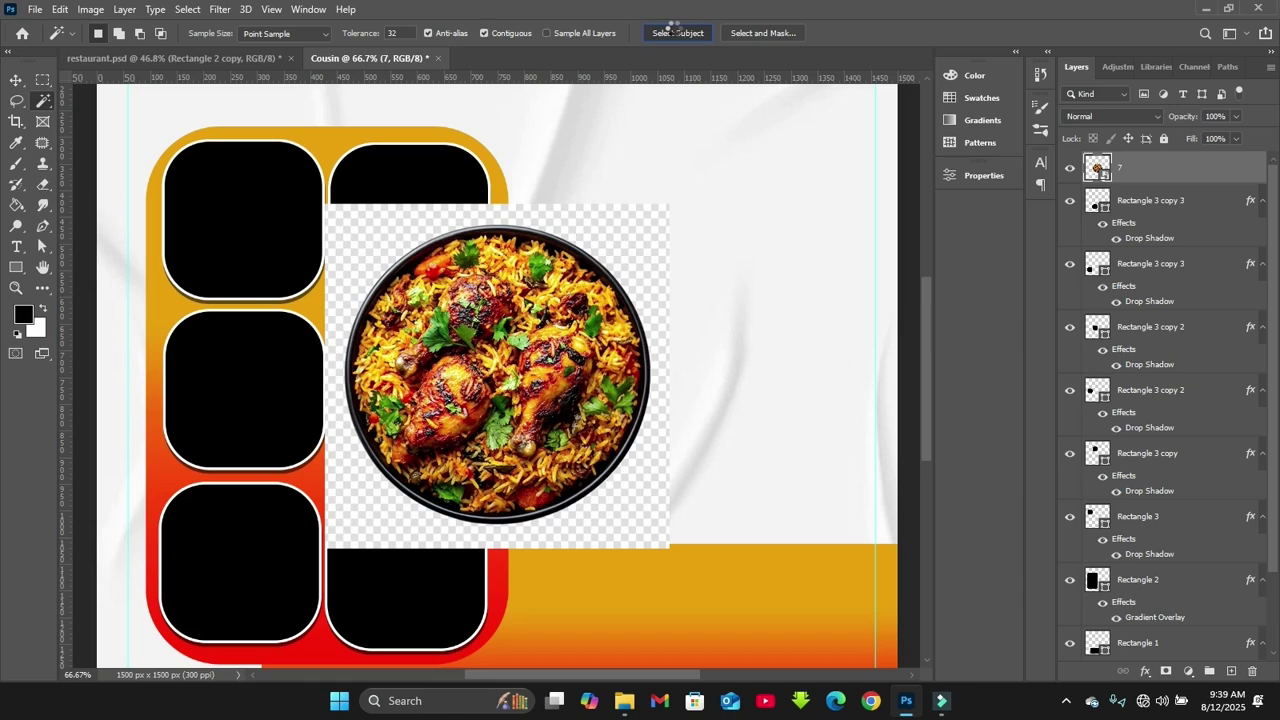
pyautogui.hotkey('ctrl', 'j')
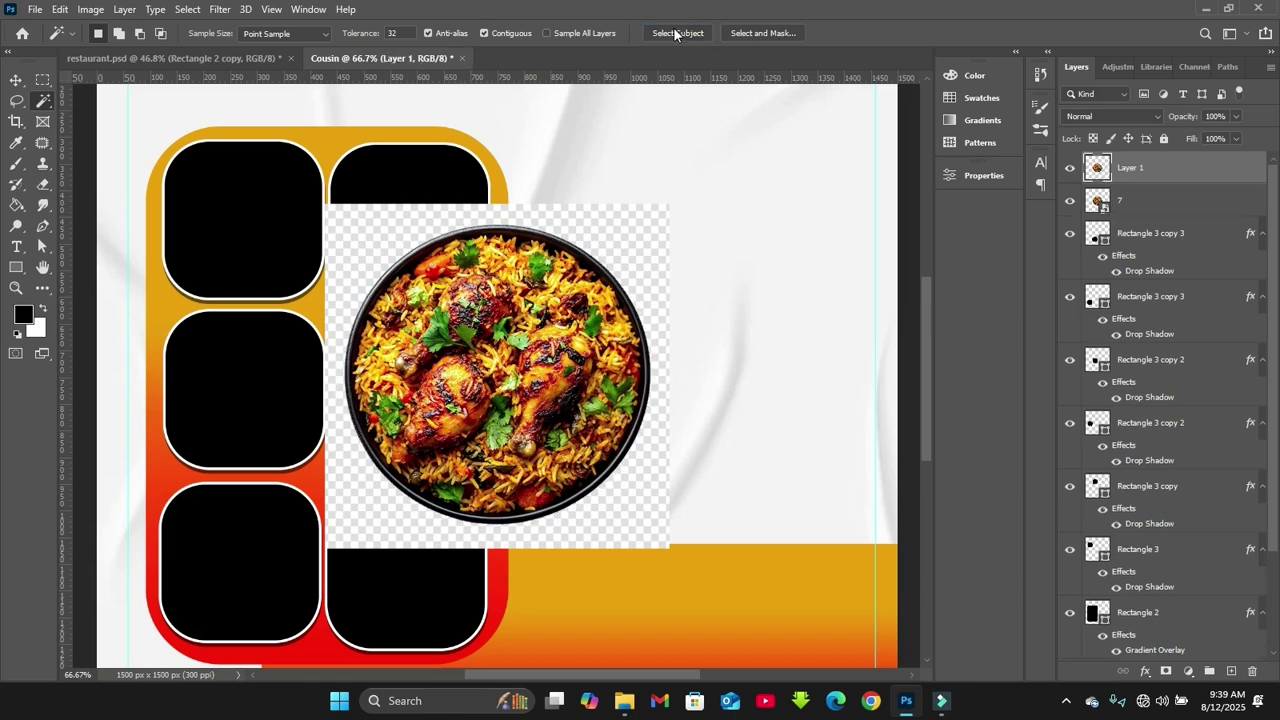
pyautogui.click(1163, 207)
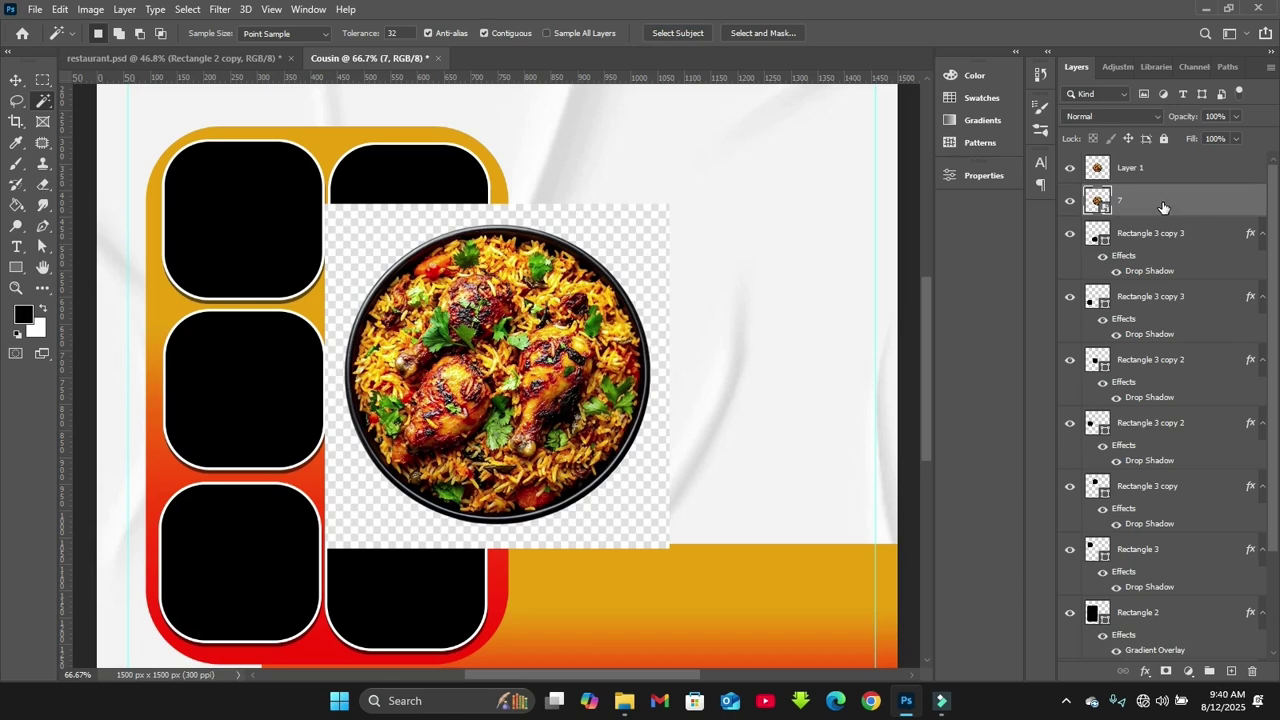
# Delete the original biryani photo layer and fill the first tile shape with #6c7171
pyautogui.press('Delete')
pyautogui.press('v')
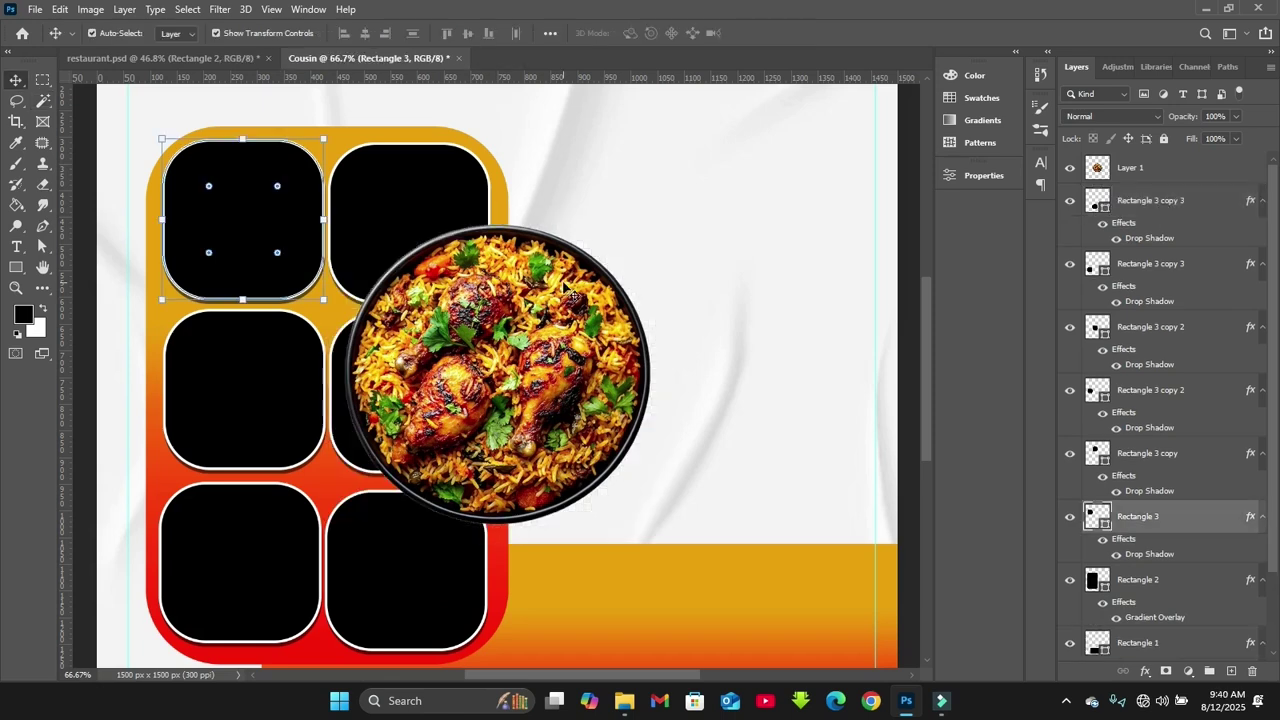
pyautogui.click(977, 175)
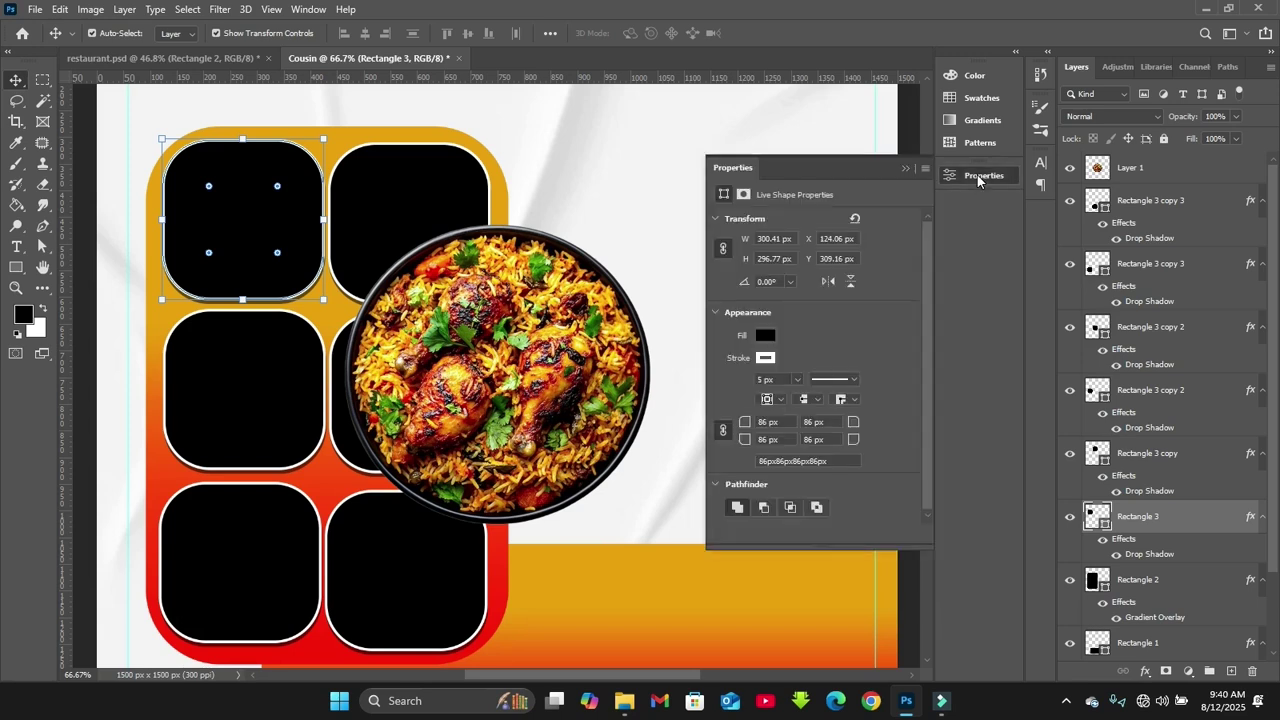
pyautogui.click(765, 336)
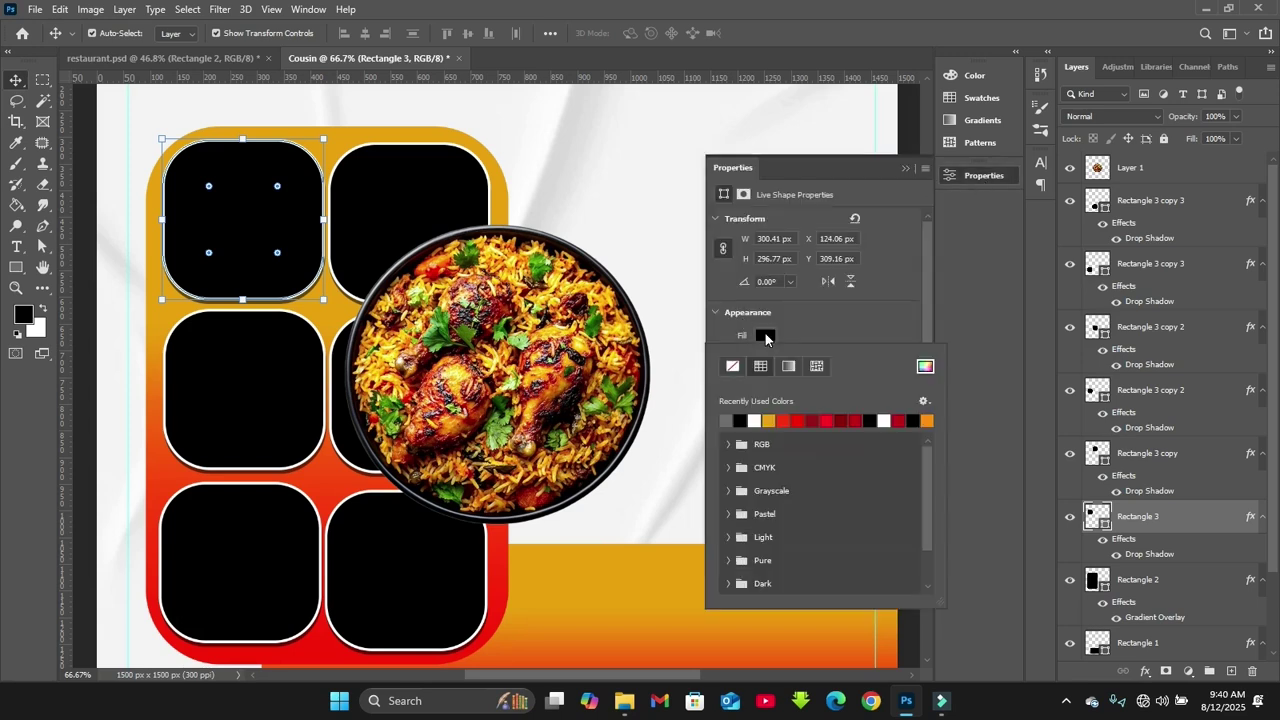
pyautogui.click(924, 369)
pyautogui.write('6c7171')
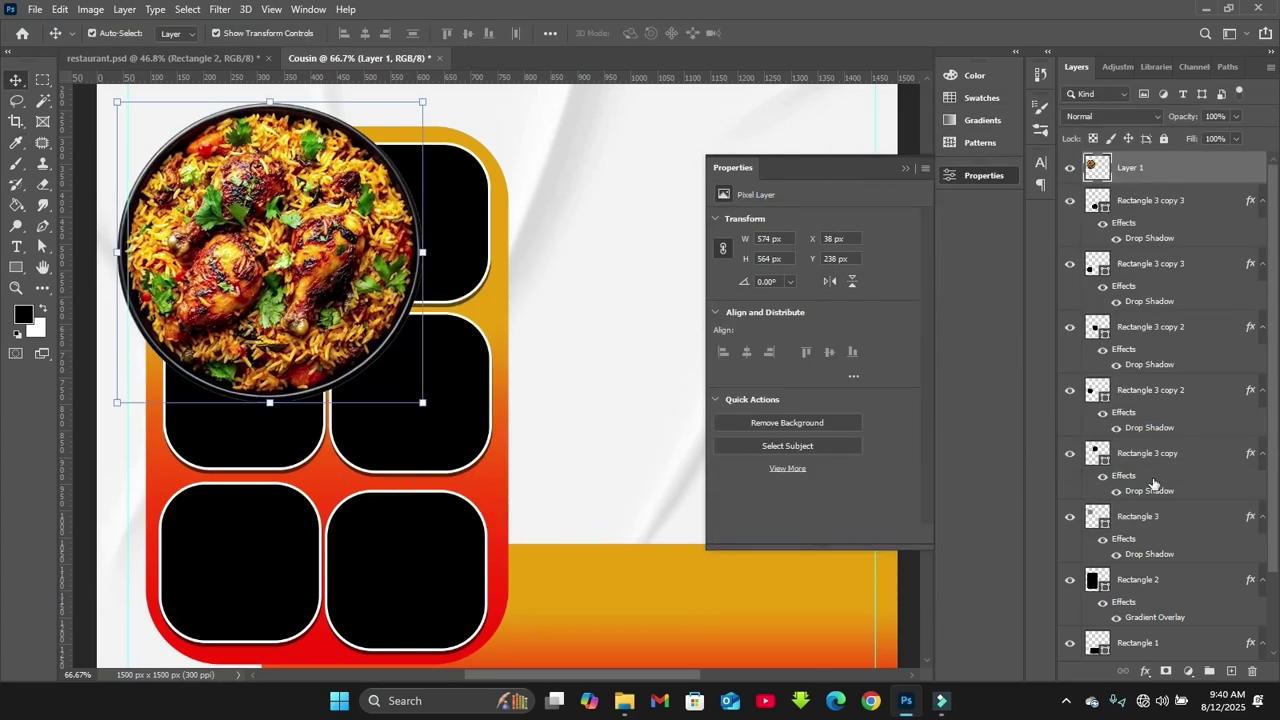
# Stack Layer 1 above the tile and scale the biryani photo over the top-left tile
pyautogui.moveTo(1155, 166); pyautogui.dragTo(1163, 484)
pyautogui.moveTo(422, 102); pyautogui.dragTo(357, 166)
pyautogui.hotkey('ctrl', '+')
pyautogui.moveTo(632, 677); pyautogui.dragTo(560, 678)
pyautogui.moveTo(926, 373); pyautogui.dragTo(926, 341)
pyautogui.moveTo(470, 335); pyautogui.dragTo(473, 241)
pyautogui.moveTo(638, 437); pyautogui.dragTo(576, 377)
pyautogui.moveTo(510, 305); pyautogui.dragTo(516, 303)
pyautogui.click(792, 33)
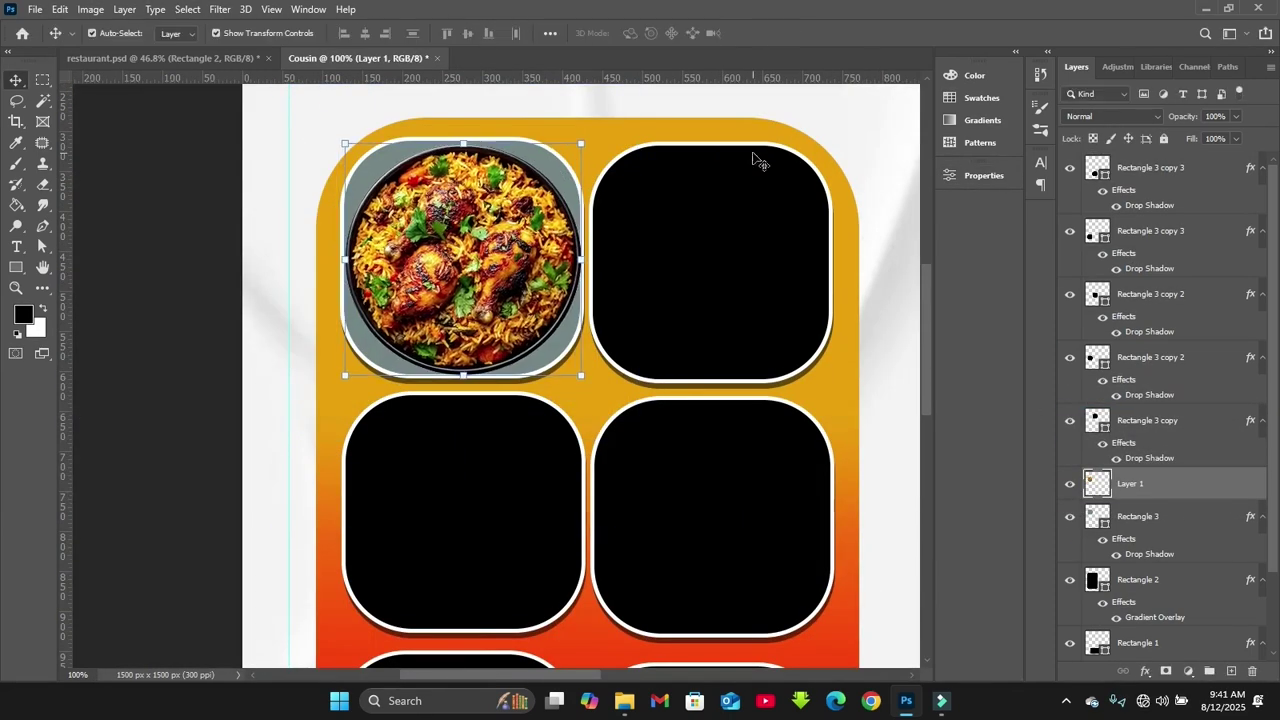
# Clip the biryani photo into the tile's rounded shape and enlarge it slightly
pyautogui.rightClick(1166, 485)
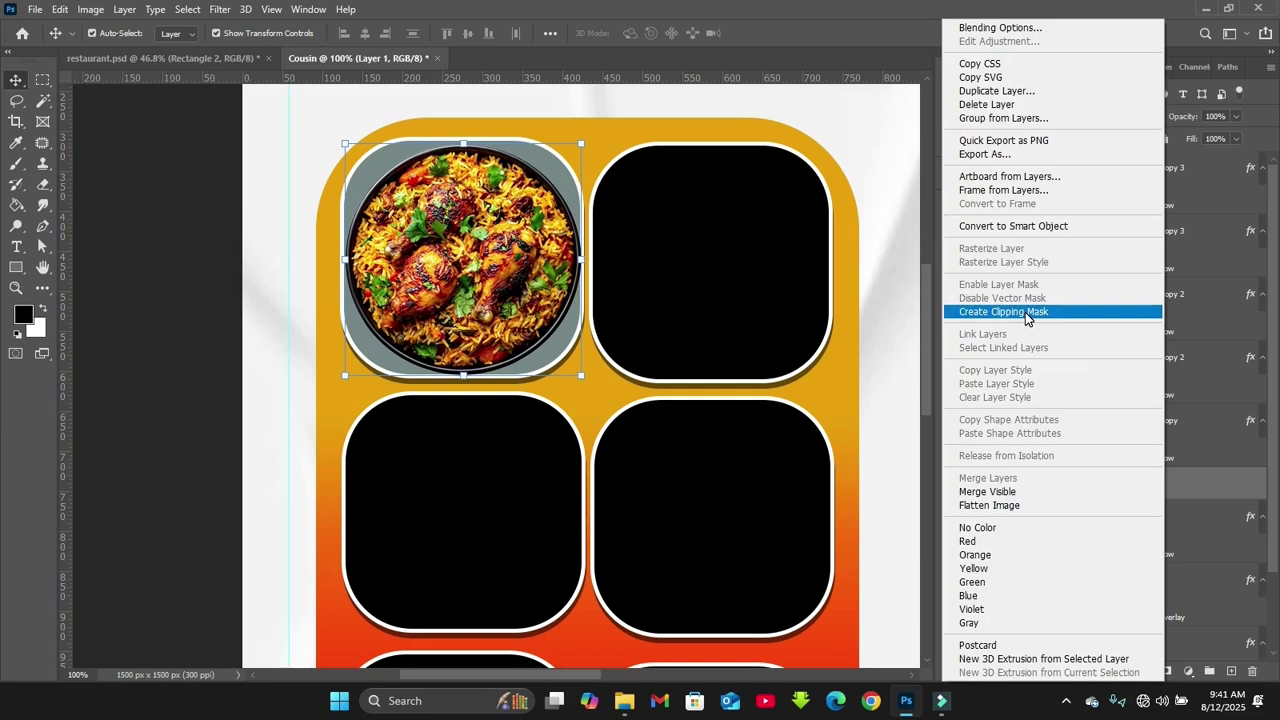
pyautogui.click(1025, 312)
pyautogui.moveTo(345, 143); pyautogui.dragTo(340, 140)
pyautogui.press('Return')
pyautogui.click(258, 335)
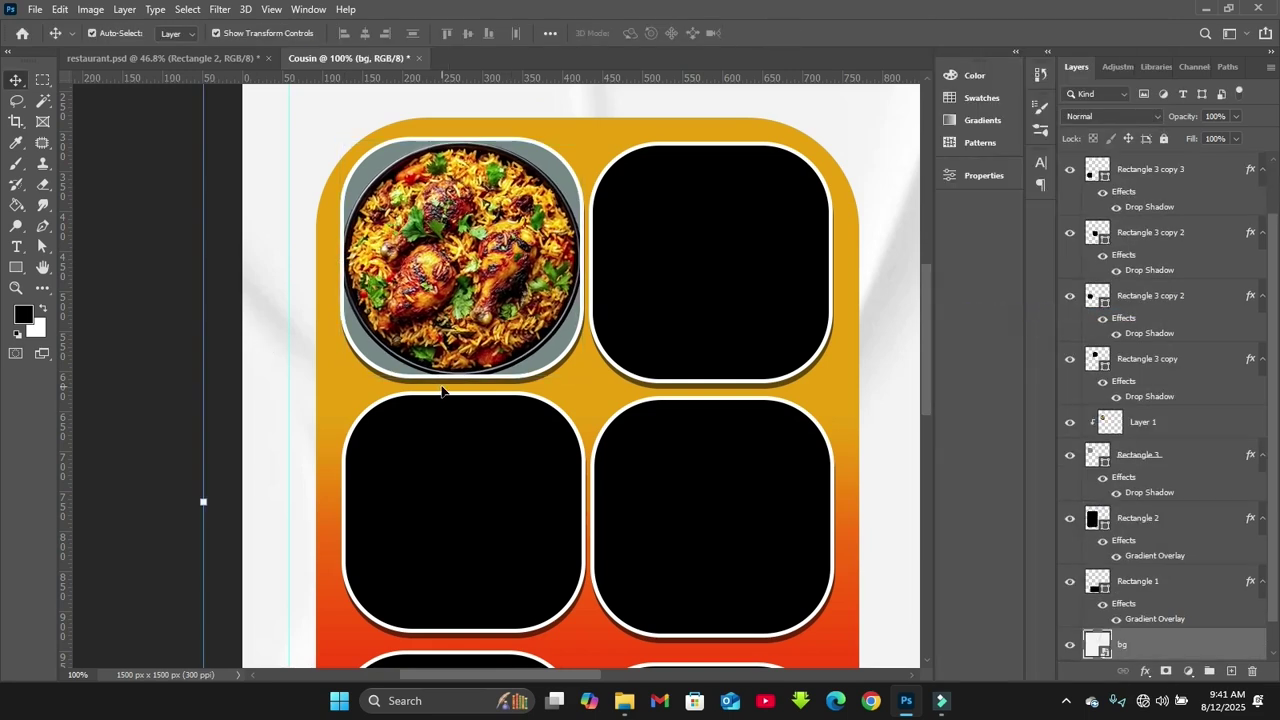
pyautogui.hotkey('ctrl', '-')
pyautogui.hotkey('ctrl', '-')
# Place image 6, the pancake photo, into the flyer and shrink it
pyautogui.moveTo(618, 705)
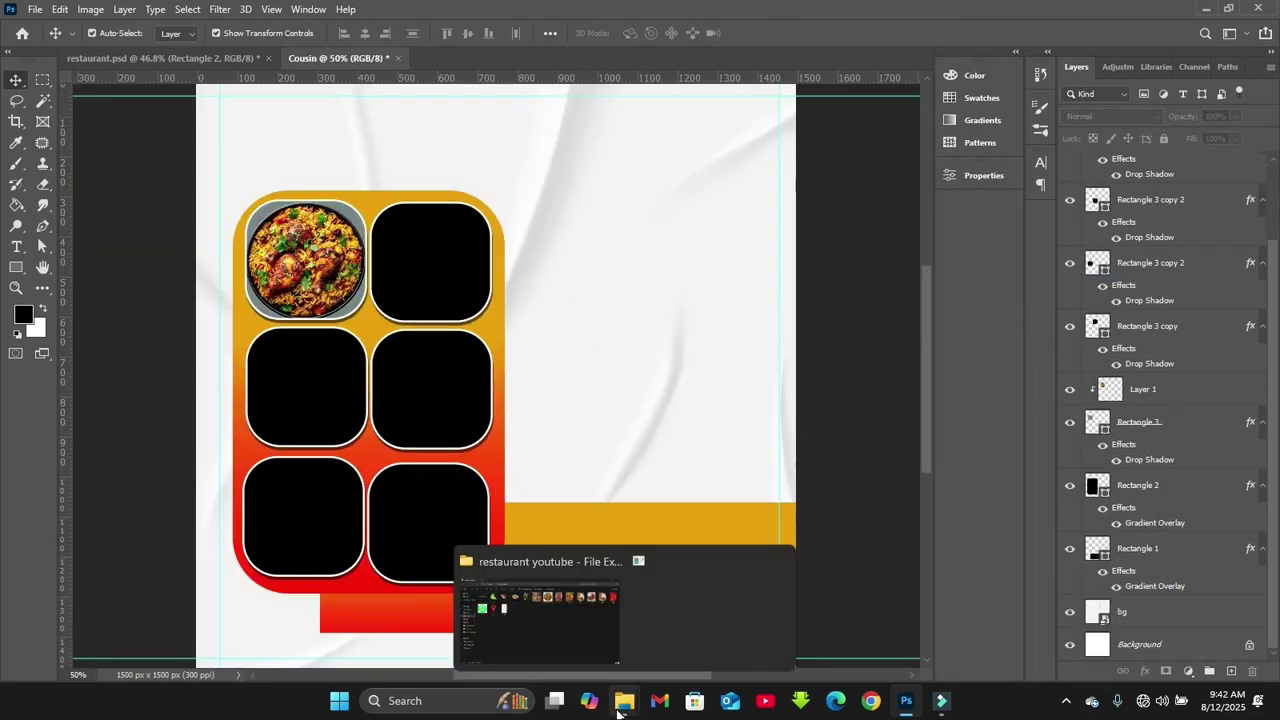
pyautogui.click(596, 651)
pyautogui.moveTo(612, 170); pyautogui.dragTo(615, 389)
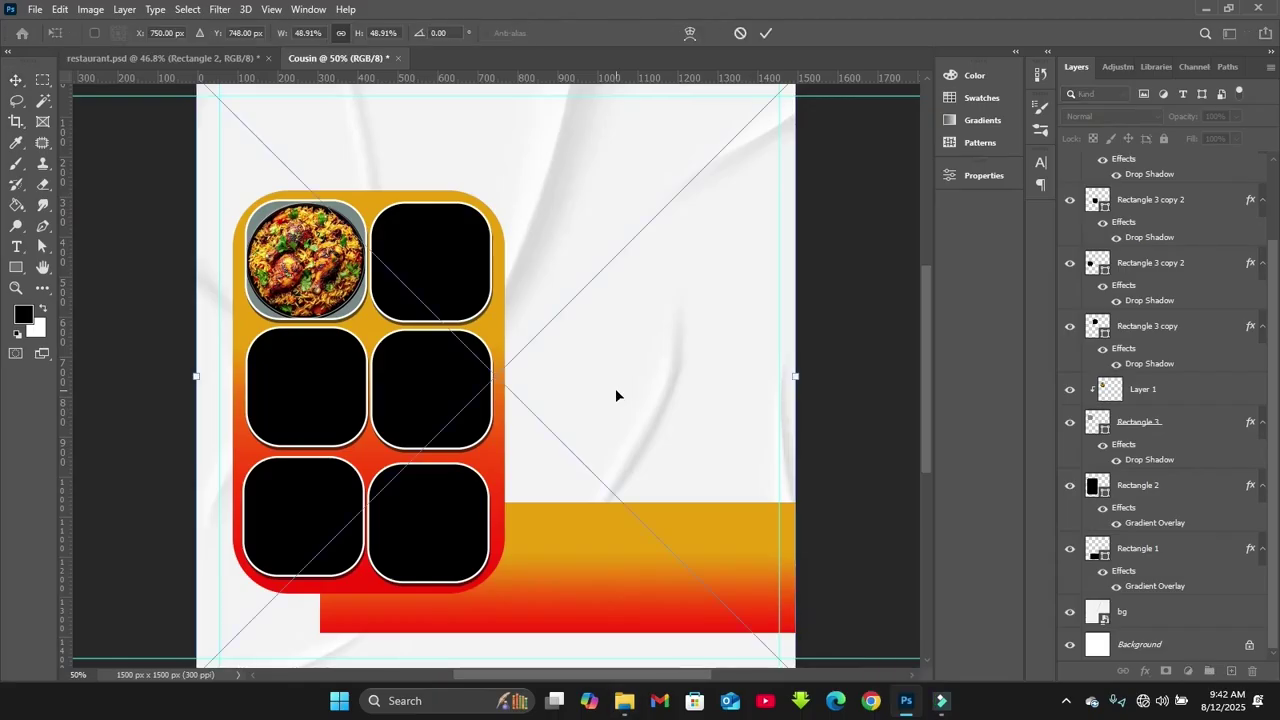
pyautogui.press('Return')
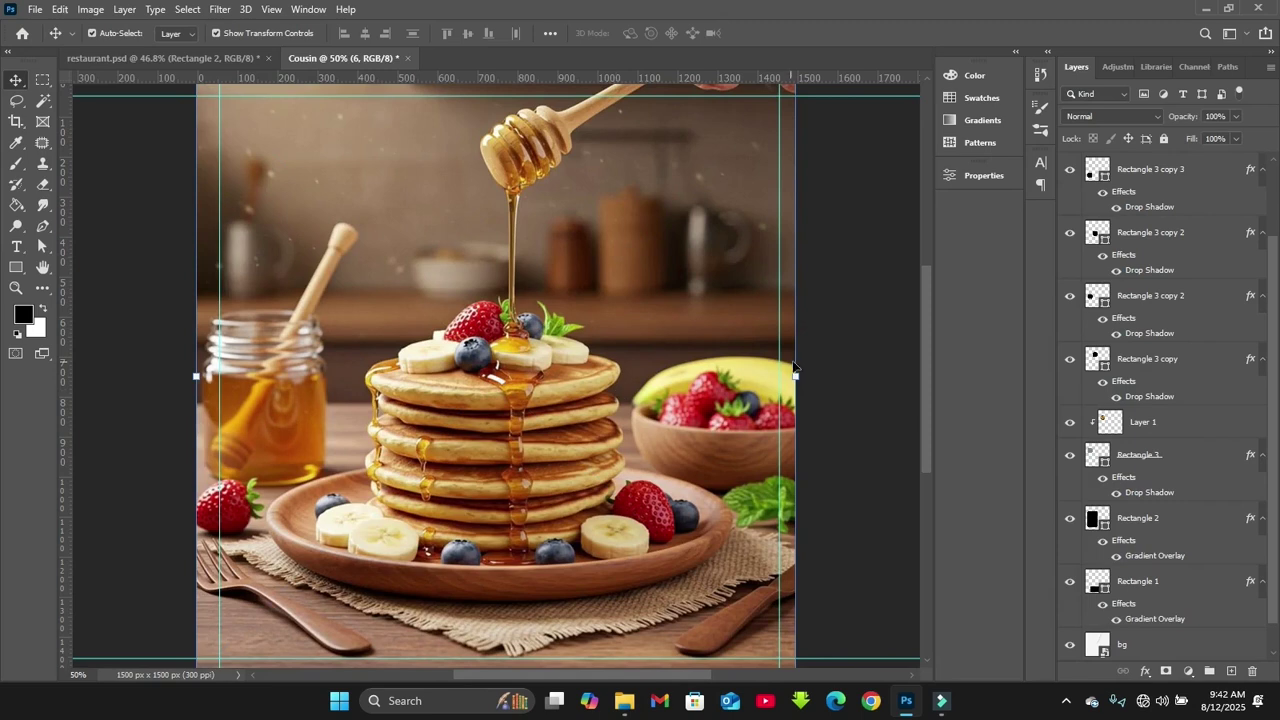
pyautogui.moveTo(797, 375); pyautogui.dragTo(490, 352)
# Stack the pancake layer above the top-right tile and fit the photo over it
pyautogui.click(451, 230)
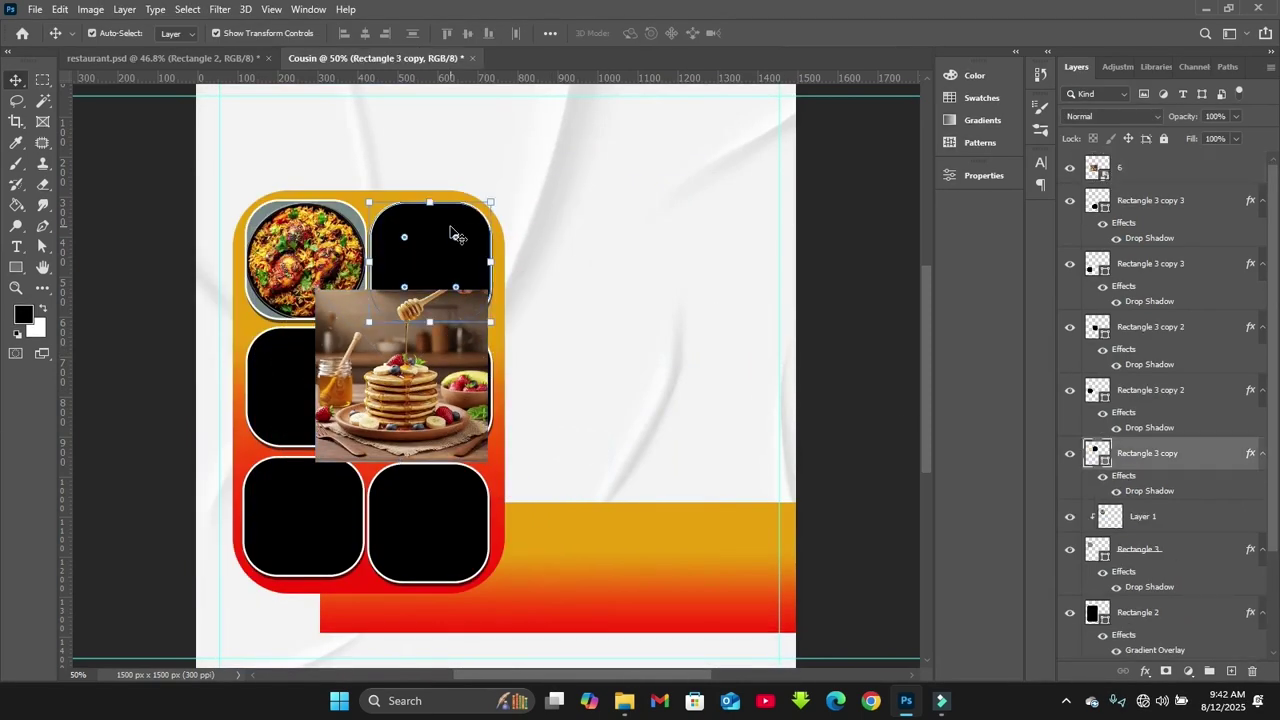
pyautogui.moveTo(1172, 170); pyautogui.dragTo(1160, 441)
pyautogui.moveTo(414, 318); pyautogui.dragTo(430, 213)
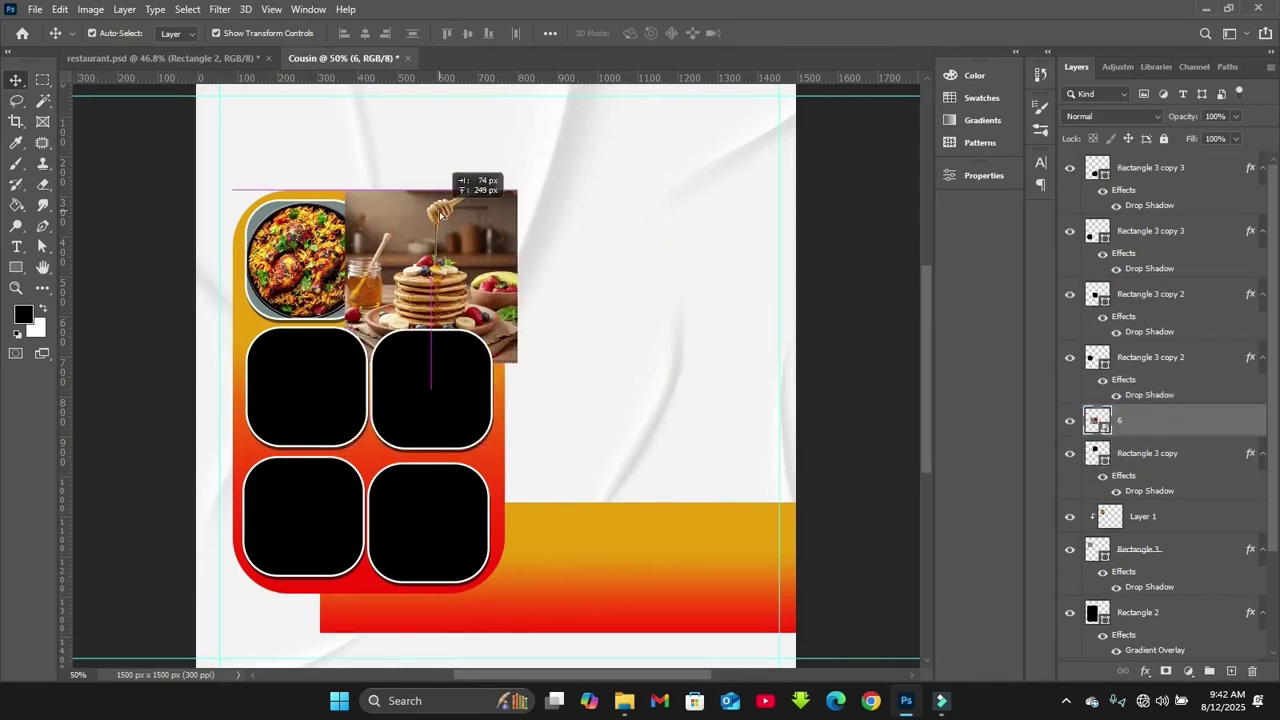
pyautogui.hotkey('ctrl', '+')
pyautogui.hotkey('ctrl', '+')
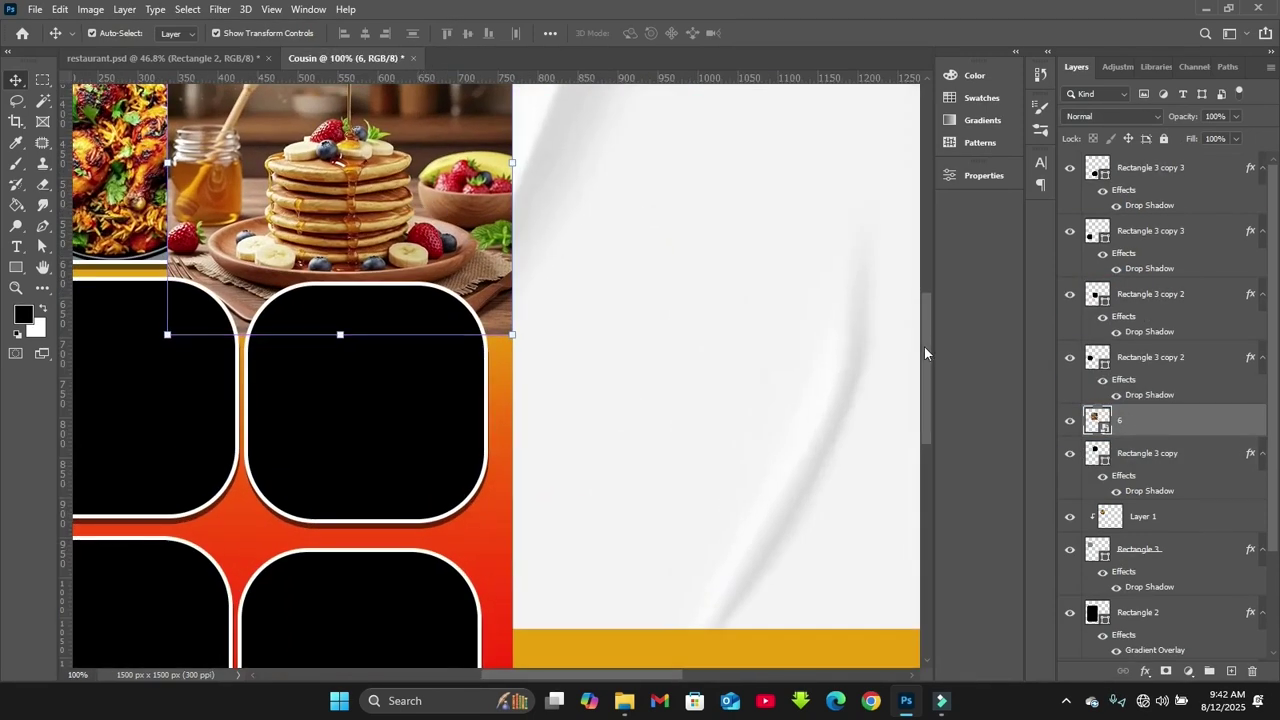
pyautogui.moveTo(924, 353); pyautogui.dragTo(923, 330)
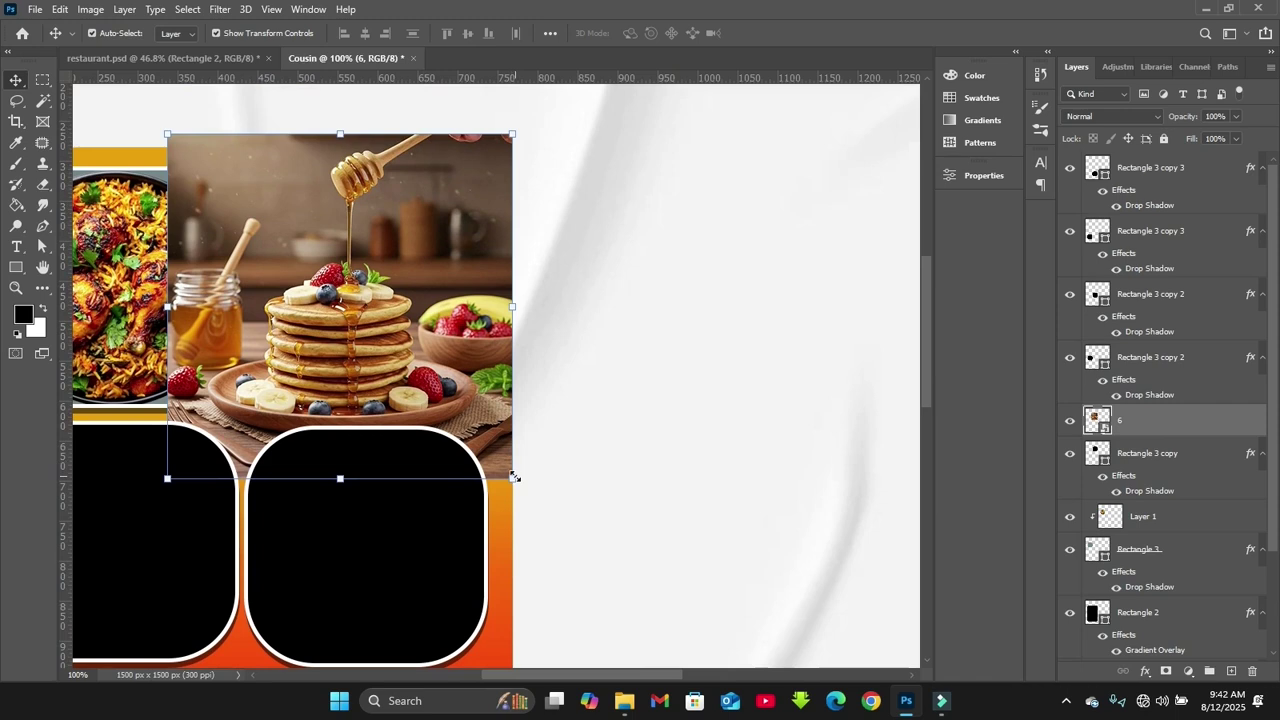
pyautogui.moveTo(492, 442); pyautogui.dragTo(466, 388)
pyautogui.moveTo(410, 348); pyautogui.dragTo(436, 334)
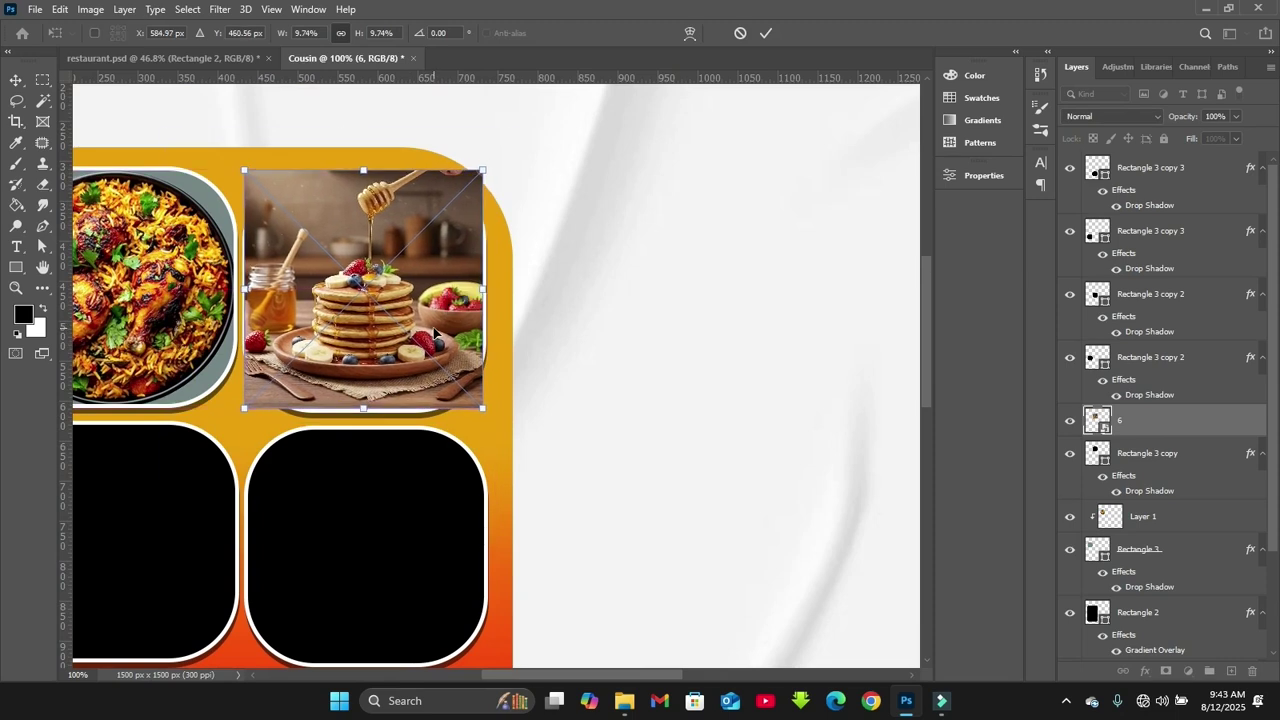
pyautogui.press('Return')
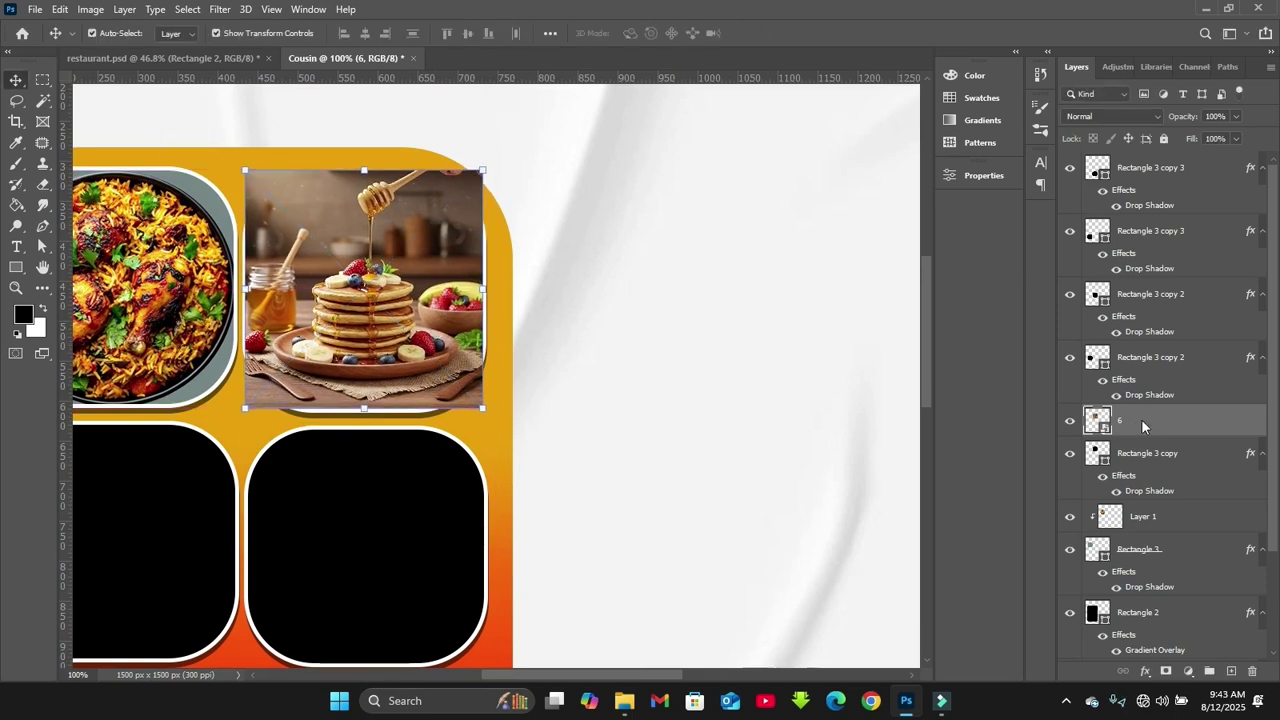
# Clip the pancake photo to the top-right tile's rounded shape
pyautogui.rightClick(1142, 425)
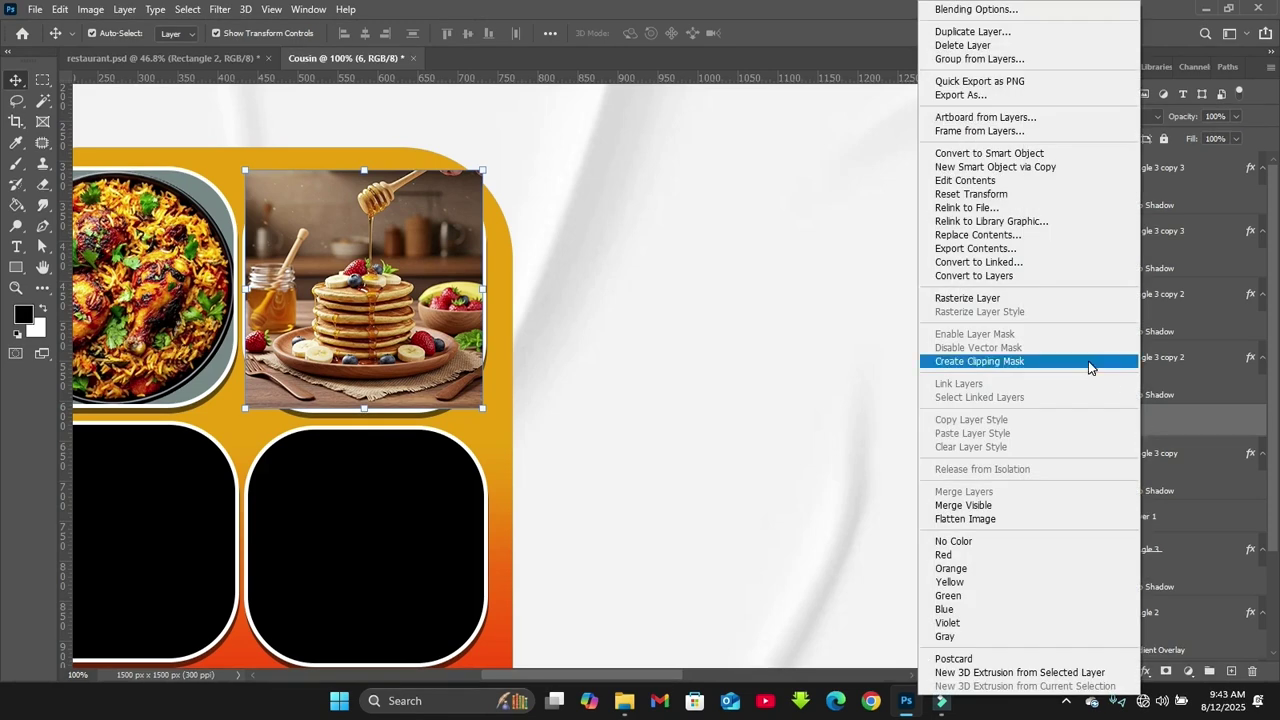
pyautogui.click(1023, 368)
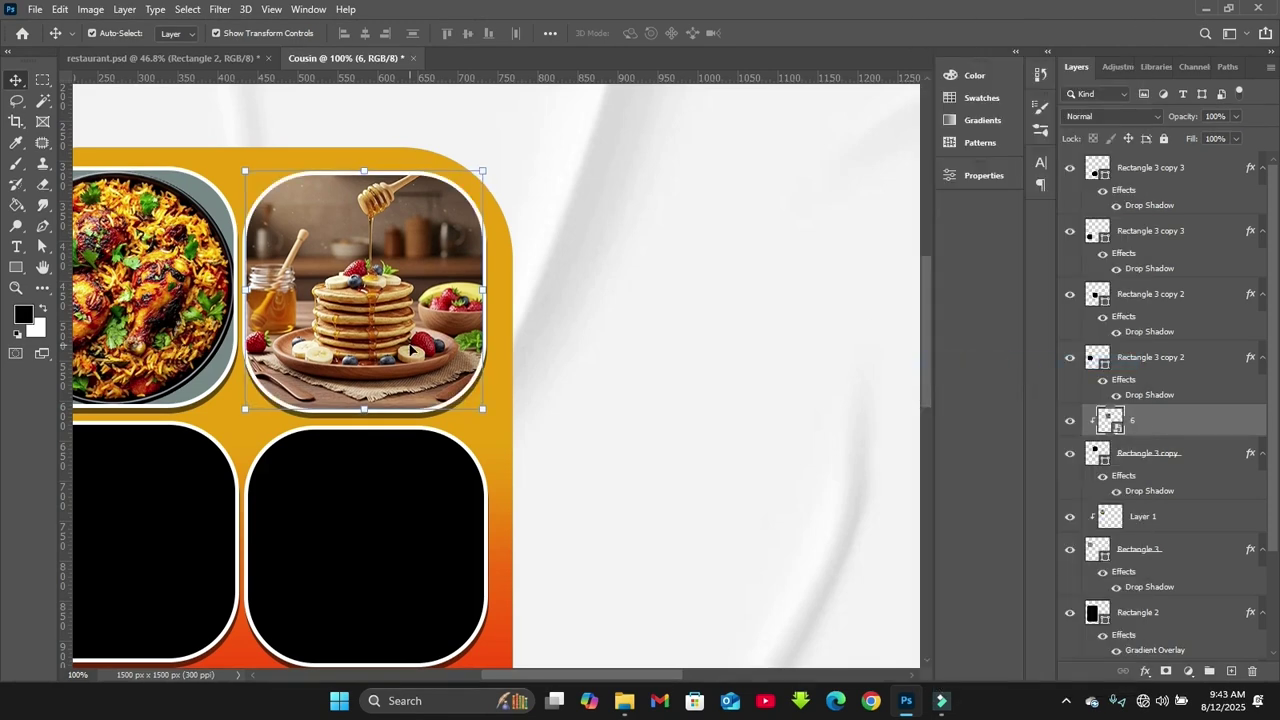
pyautogui.click(641, 343)
pyautogui.click(628, 707)
# Place image 8, the chicken tray photo, higher in the layer stack and shrink it
pyautogui.moveTo(791, 150); pyautogui.dragTo(380, 534)
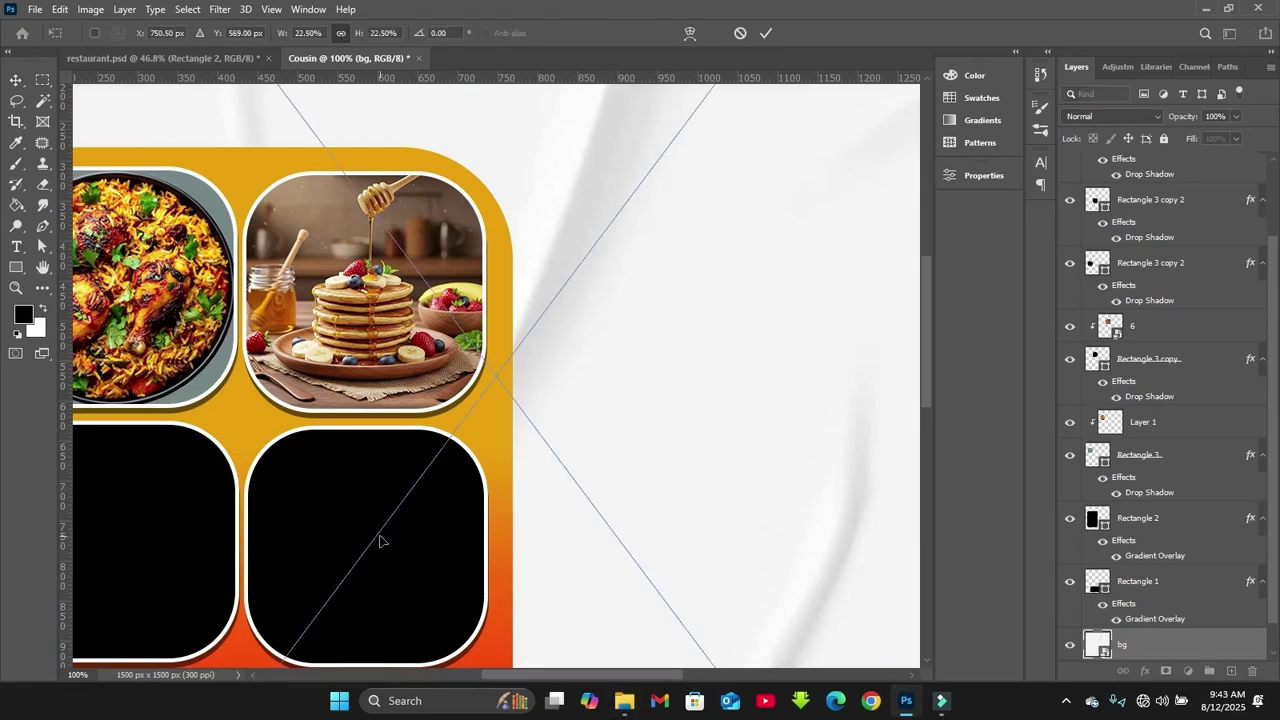
pyautogui.press('Return')
pyautogui.moveTo(1130, 644); pyautogui.dragTo(1112, 203)
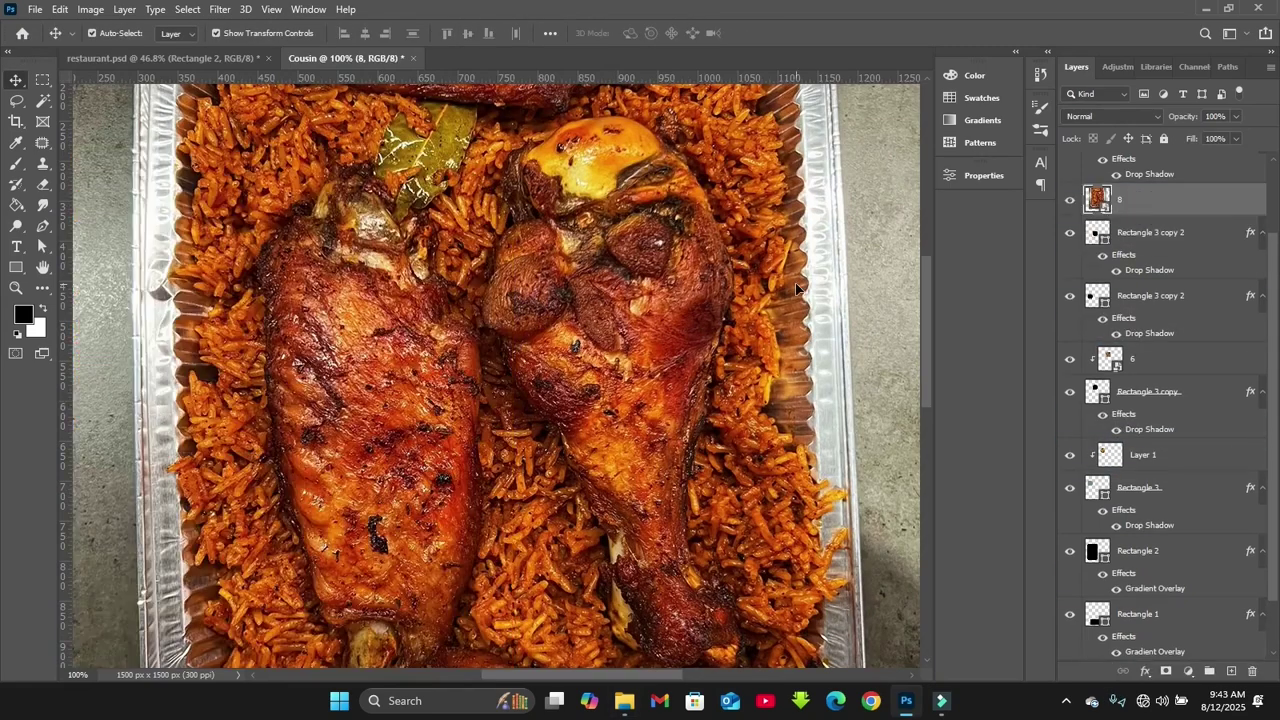
pyautogui.moveTo(365, 330); pyautogui.dragTo(437, 455)
pyautogui.press('Return')
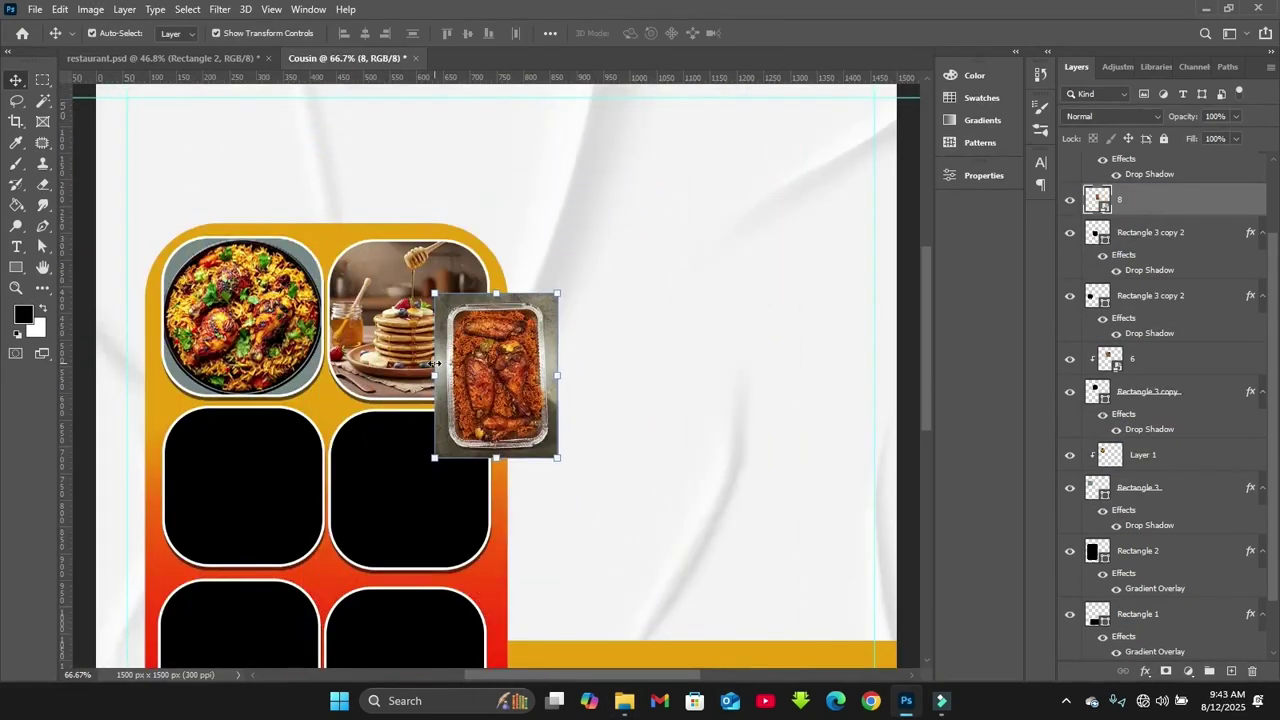
# Resize and position the chicken tray photo in the left column
pyautogui.scroll(-2, 927, 355)
pyautogui.moveTo(496, 376); pyautogui.dragTo(491, 443)
pyautogui.hotkey('ctrl', 't')
pyautogui.moveTo(400, 557); pyautogui.dragTo(380, 590)
pyautogui.moveTo(515, 450); pyautogui.dragTo(530, 455)
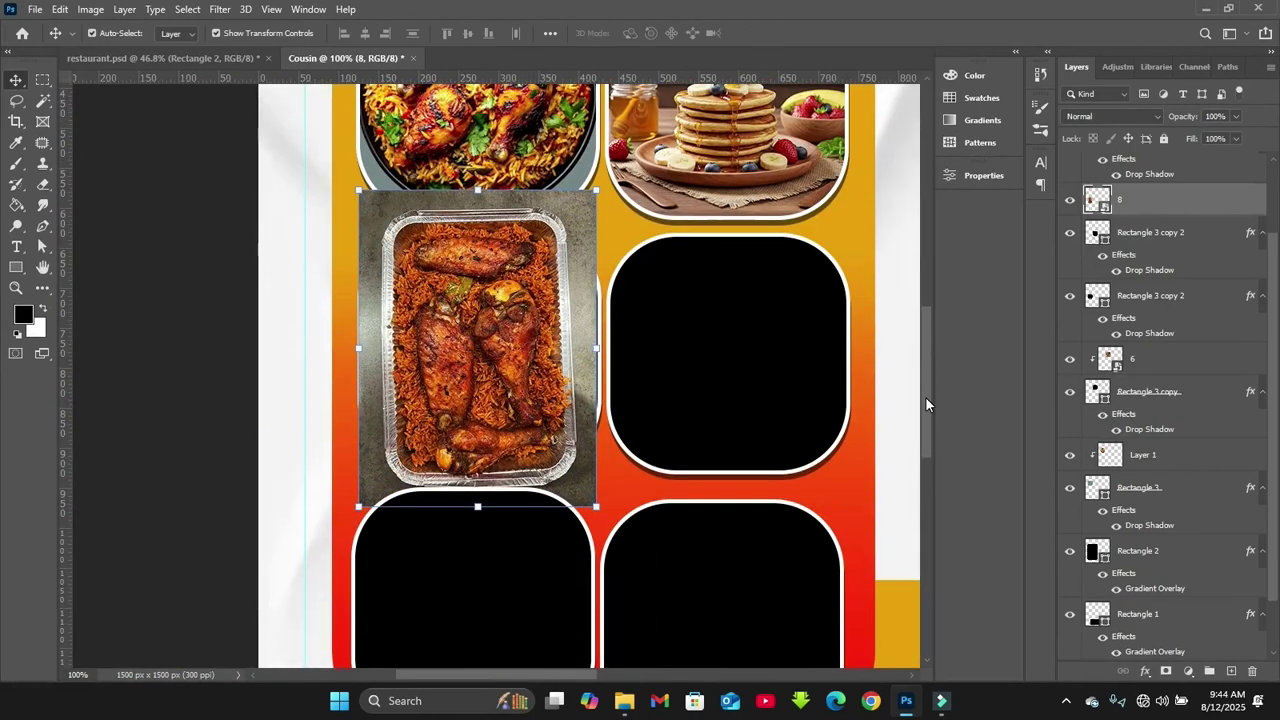
pyautogui.hscroll(3, 926, 398)
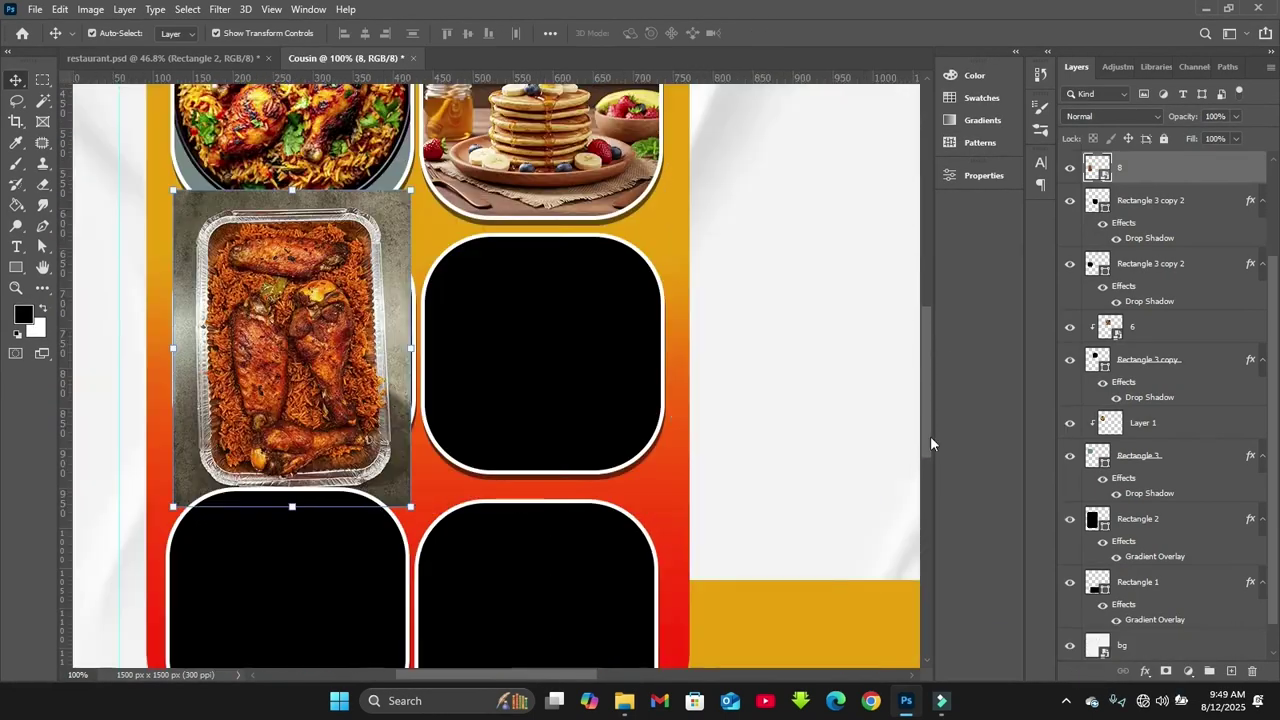
pyautogui.moveTo(921, 411); pyautogui.dragTo(921, 443)
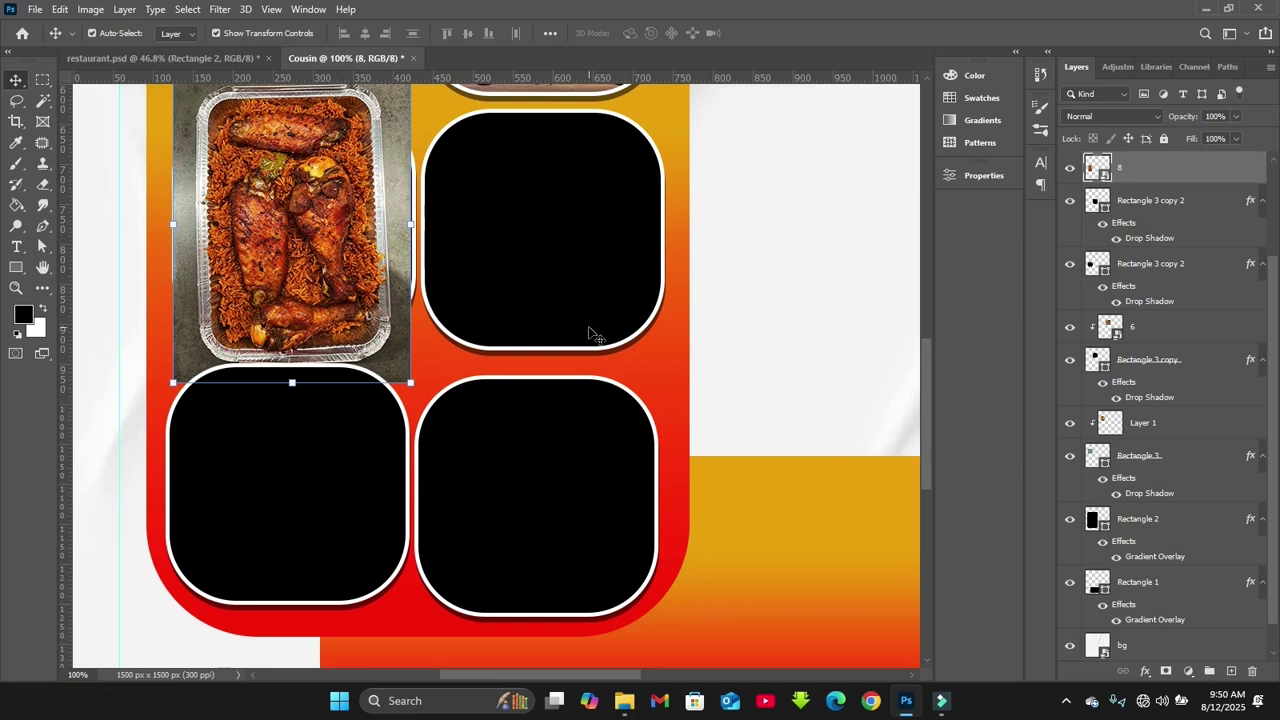
pyautogui.moveTo(277, 241)
pyautogui.mouseDown()
pyautogui.moveTo(280, 334)
pyautogui.moveTo(280, 240)
pyautogui.mouseUp()
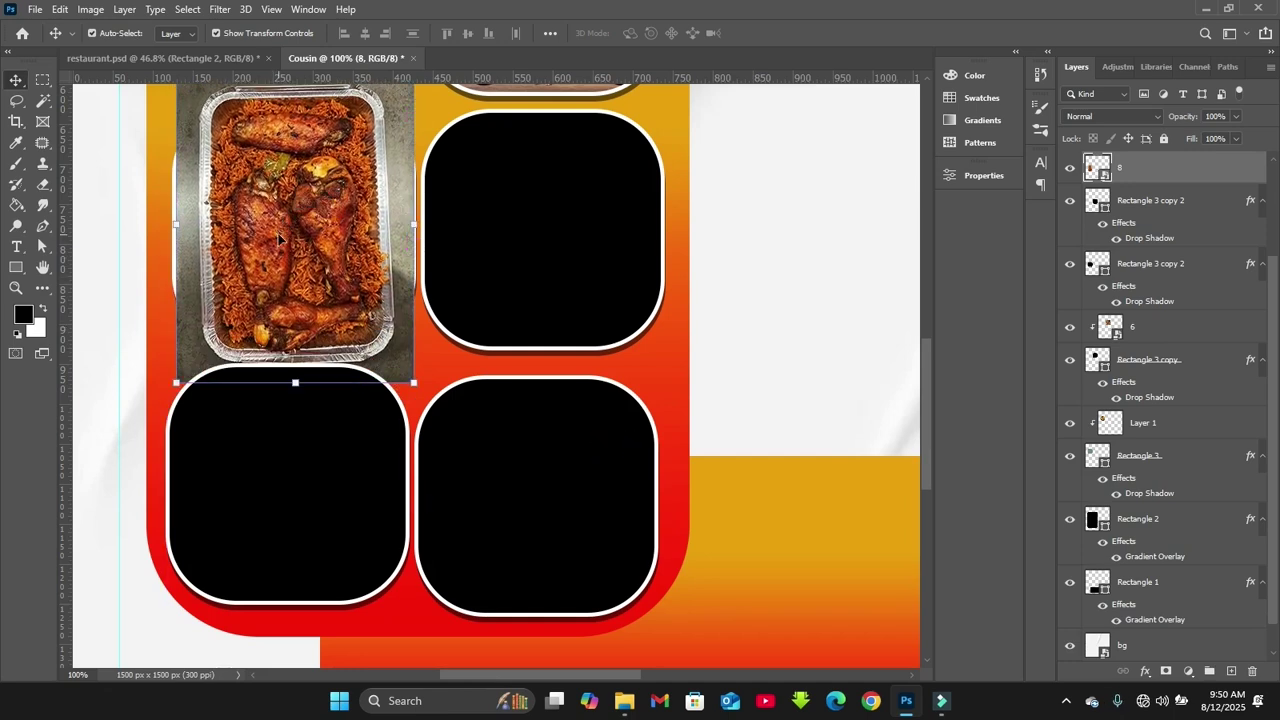
pyautogui.scroll(3, 1275, 360)
# Move the photo above the bottom-left tile, tilt it, and clip it with Alt+Ctrl+G
pyautogui.click(290, 565)
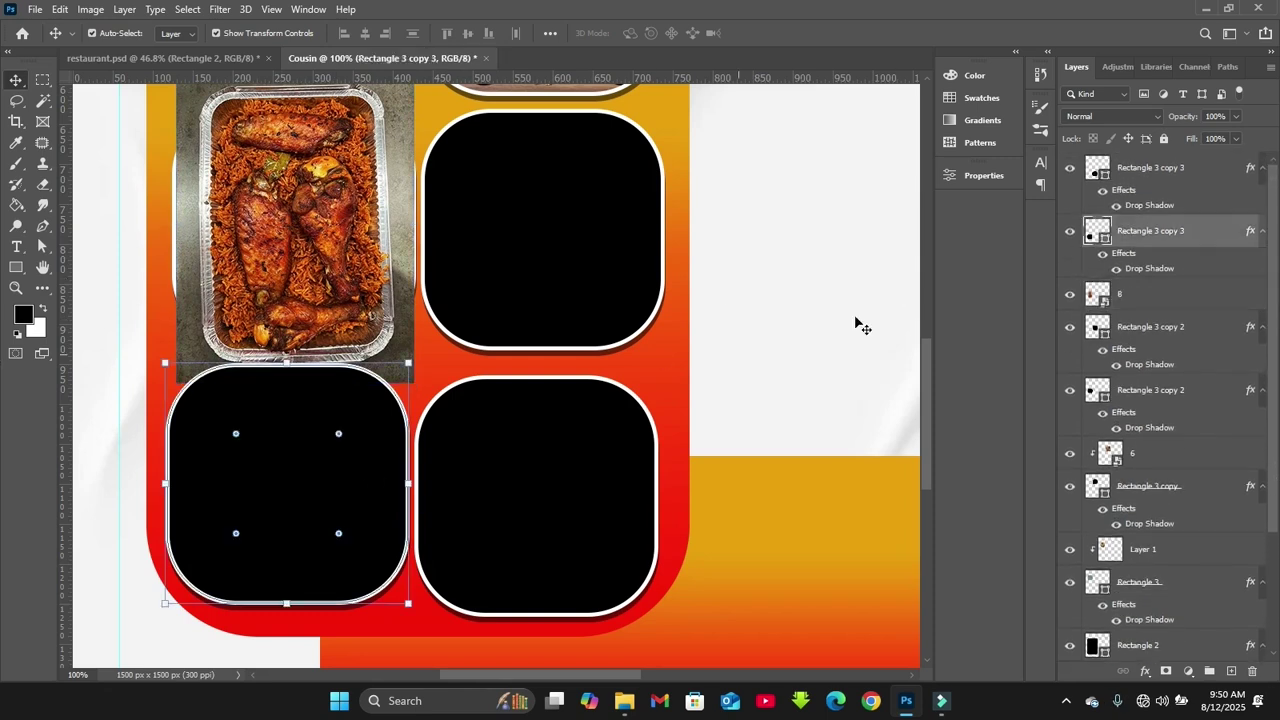
pyautogui.moveTo(285, 243); pyautogui.dragTo(279, 433)
pyautogui.hotkey('ctrl', ']')
pyautogui.hotkey('ctrl', 't')
pyautogui.moveTo(150, 320); pyautogui.dragTo(182, 448)
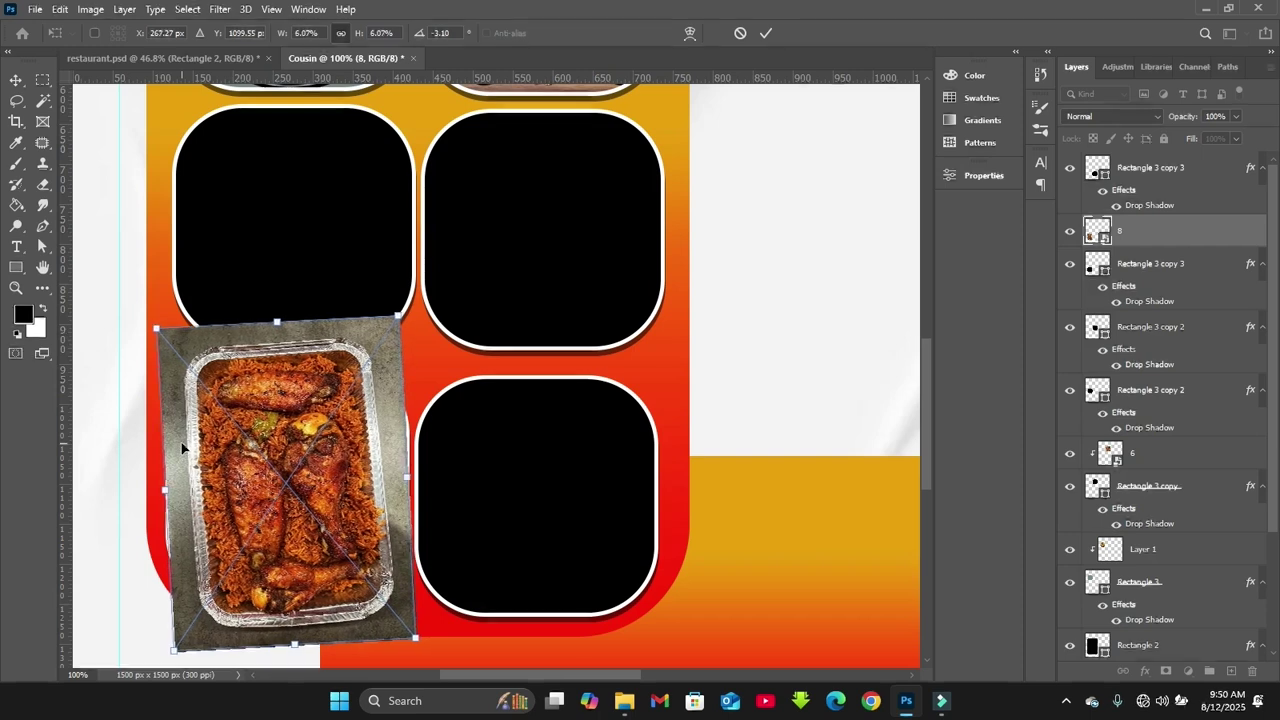
pyautogui.hotkey('ctrl', 'alt', 'g')
# Resize and rotate the clipped chicken photo to fill the bottom-left tile
pyautogui.moveTo(398, 316); pyautogui.dragTo(398, 318)
pyautogui.moveTo(163, 665); pyautogui.dragTo(191, 626)
pyautogui.moveTo(294, 470); pyautogui.dragTo(280, 464)
pyautogui.moveTo(149, 297)
pyautogui.mouseDown()
pyautogui.moveTo(150, 277)
pyautogui.moveTo(140, 302)
pyautogui.mouseUp()
pyautogui.moveTo(160, 632); pyautogui.dragTo(183, 688)
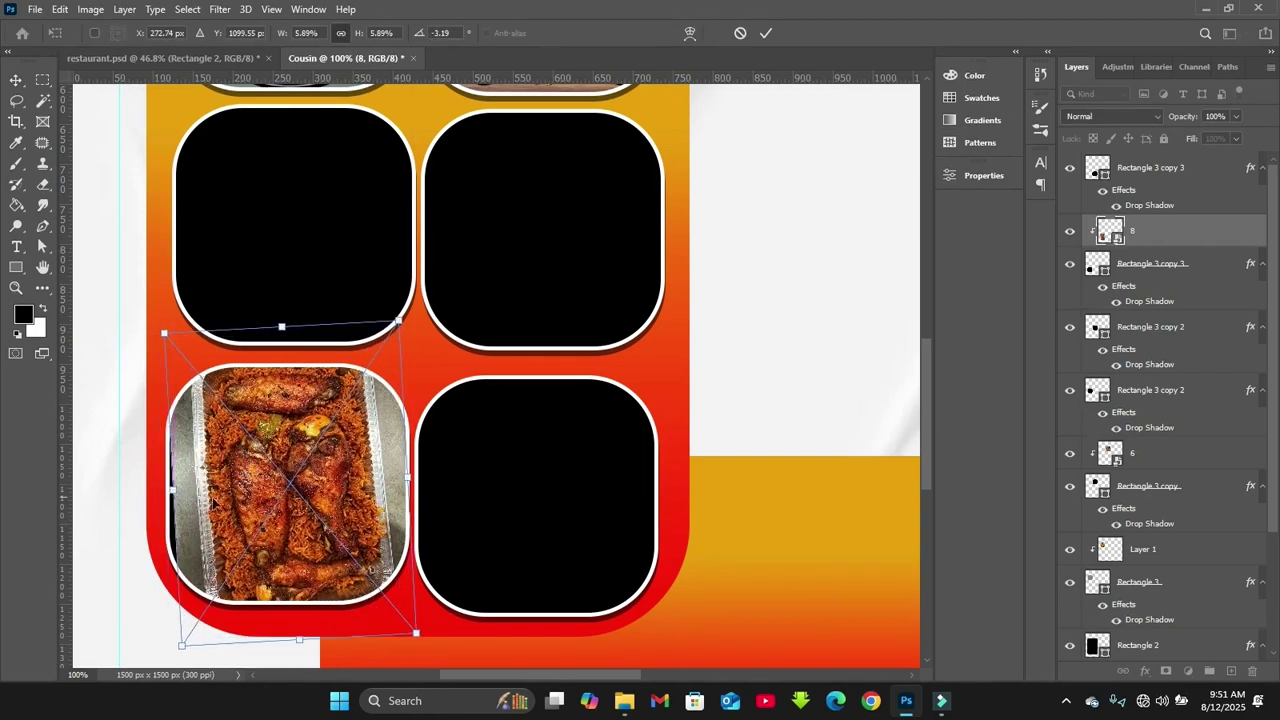
pyautogui.moveTo(212, 498); pyautogui.dragTo(208, 500)
pyautogui.press('Return')
# Fine-tune the chicken photo's size, rotation and position within the tile
pyautogui.moveTo(411, 324); pyautogui.dragTo(402, 334)
pyautogui.moveTo(370, 475); pyautogui.dragTo(385, 478)
pyautogui.press('Return')
pyautogui.moveTo(168, 323); pyautogui.dragTo(162, 330)
pyautogui.moveTo(213, 484); pyautogui.dragTo(206, 486)
pyautogui.moveTo(194, 654); pyautogui.dragTo(187, 664)
pyautogui.press('Return')
# Adjust the tilt from about -6.56° and straighten the photo to nearly upright
pyautogui.moveTo(200, 517); pyautogui.dragTo(194, 533)
pyautogui.moveTo(428, 336); pyautogui.dragTo(322, 486)
pyautogui.press('Return')
pyautogui.press('Return')
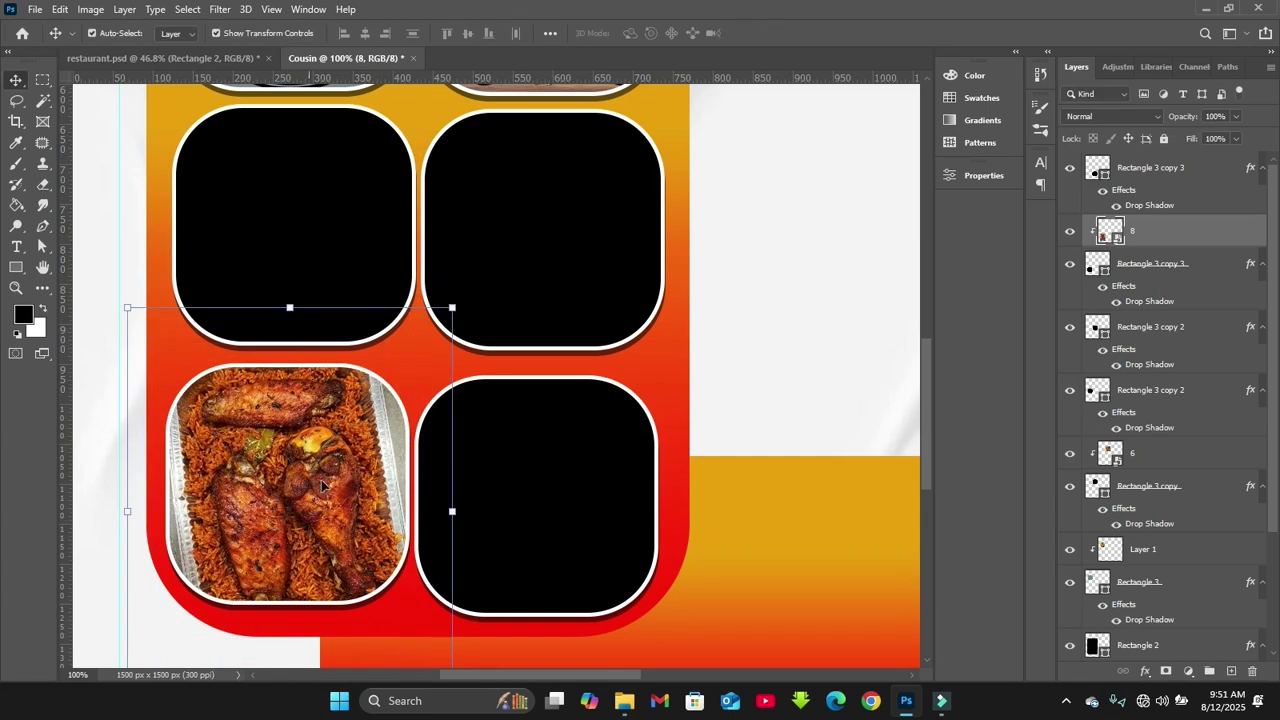
pyautogui.moveTo(126, 303); pyautogui.dragTo(120, 343)
pyautogui.moveTo(405, 492); pyautogui.dragTo(412, 492)
pyautogui.press('Return')
pyautogui.hotkey('ctrl', 't')
pyautogui.moveTo(440, 318); pyautogui.dragTo(400, 643)
pyautogui.press('Return')
# Place image 9 (1), the snack platter, and scale it over the middle-left tile
pyautogui.click(612, 463)
pyautogui.click(760, 405)
pyautogui.click(597, 609)
pyautogui.moveTo(877, 149); pyautogui.dragTo(520, 388)
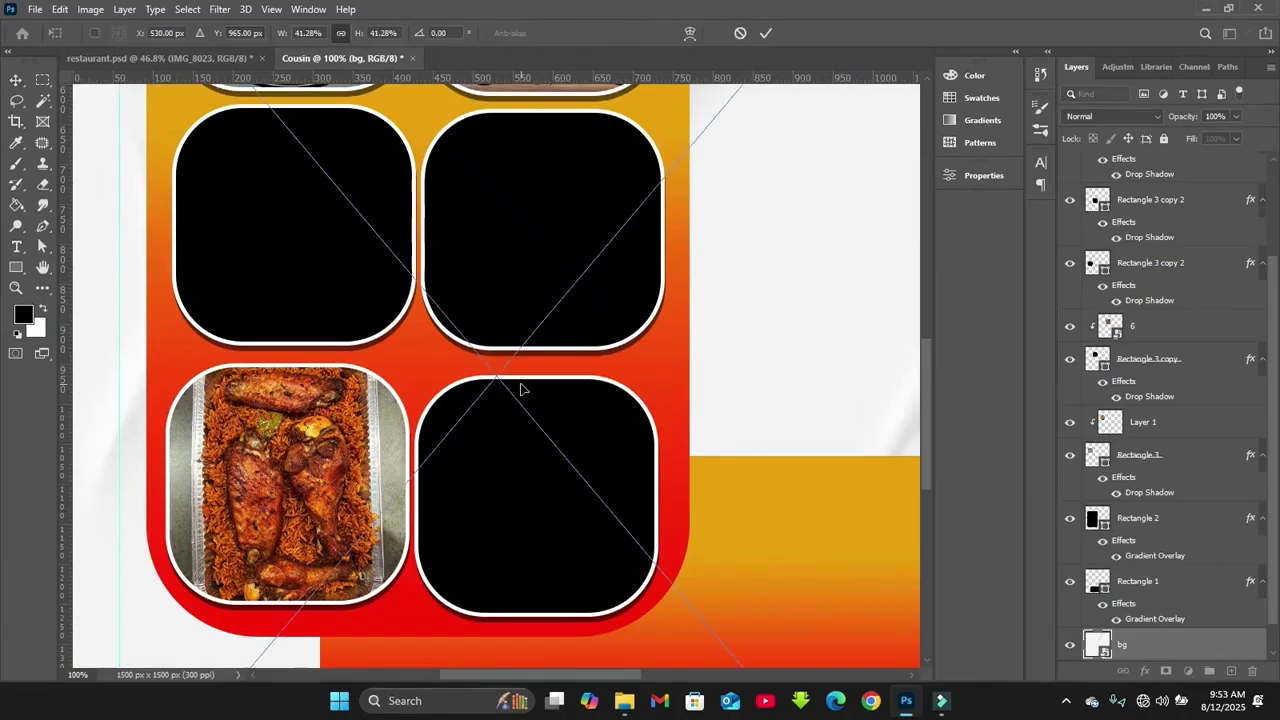
pyautogui.press('Return')
pyautogui.hotkey('ctrl', '-')
pyautogui.moveTo(1130, 645); pyautogui.dragTo(1130, 250)
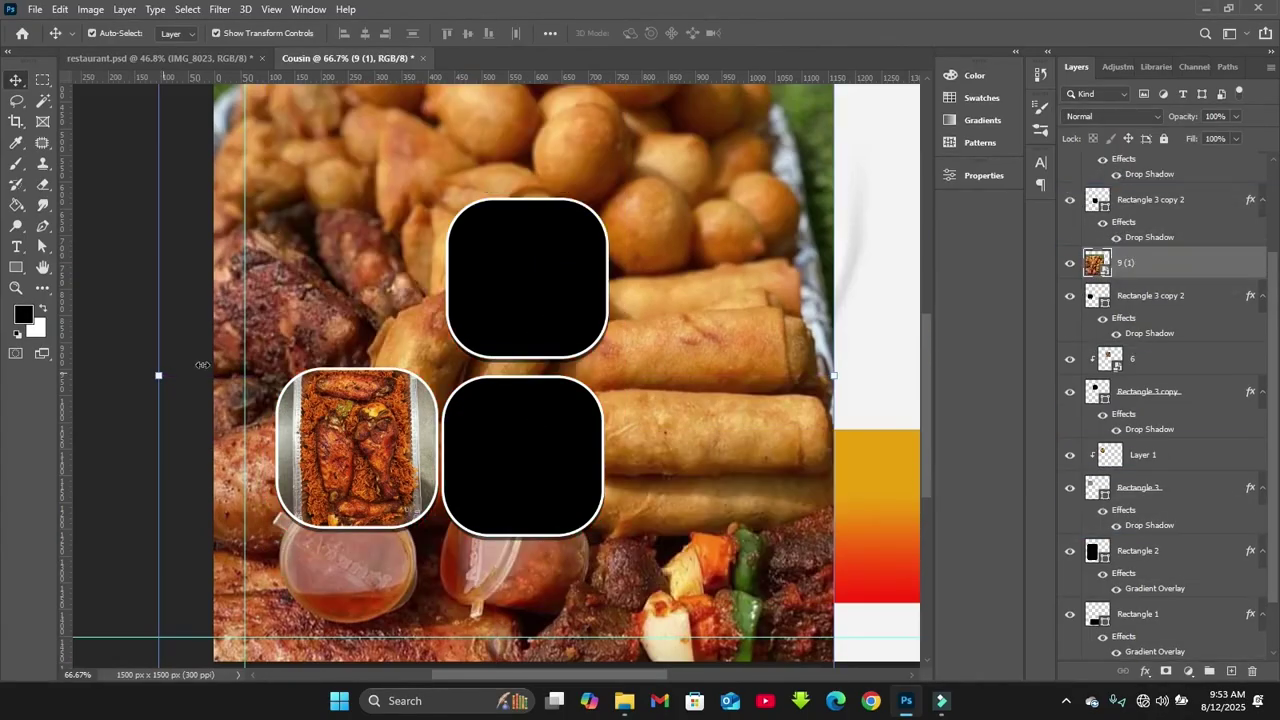
pyautogui.moveTo(202, 365); pyautogui.dragTo(360, 372)
pyautogui.moveTo(500, 372); pyautogui.dragTo(364, 278)
pyautogui.moveTo(457, 414); pyautogui.dragTo(443, 371)
# Clip the platter photo to the middle-left tile and enlarge it slightly
pyautogui.hotkey('ctrl', '+')
pyautogui.scroll(2, 300, 300)
pyautogui.moveTo(315, 295); pyautogui.dragTo(300, 285)
pyautogui.rightClick(1125, 262)
pyautogui.click(1020, 366)
pyautogui.moveTo(411, 300); pyautogui.dragTo(418, 298)
pyautogui.press('Return')
# Place image 9(3), the fufu and soup photo, and shrink it to 310x349 px
pyautogui.click(624, 700)
pyautogui.moveTo(1052, 150); pyautogui.dragTo(569, 343)
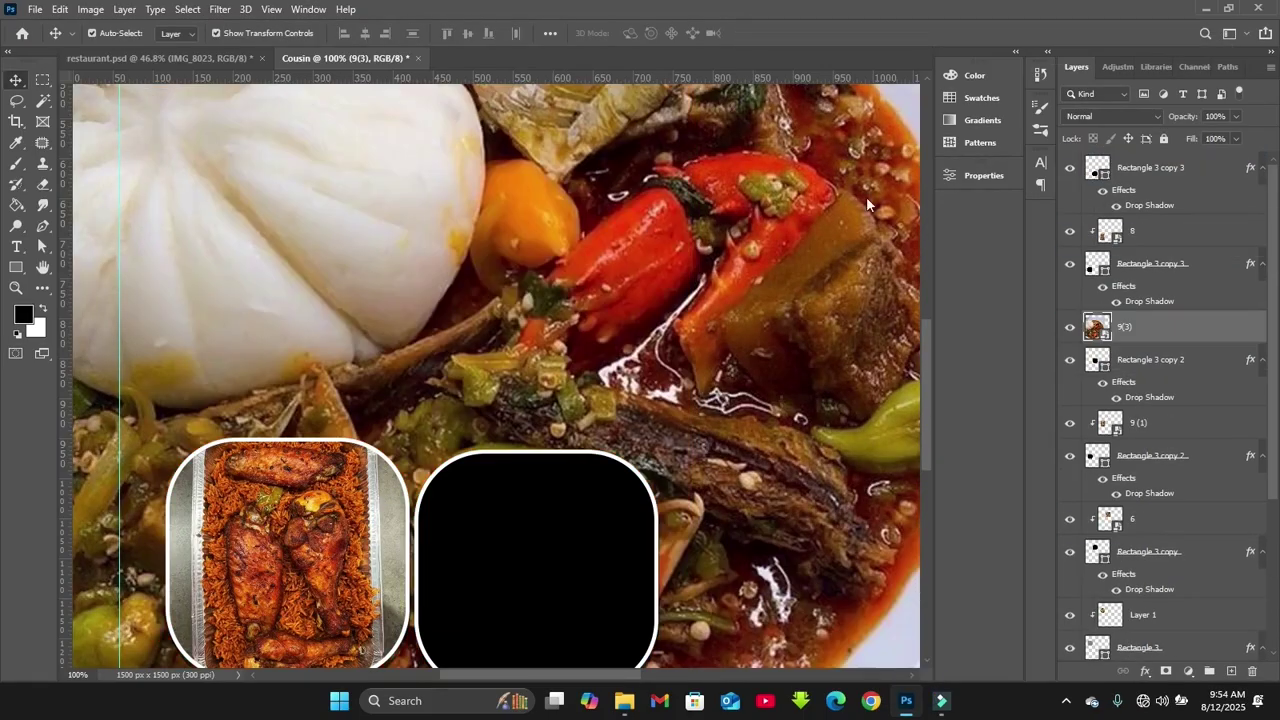
pyautogui.hotkey('ctrl', '-')
pyautogui.hotkey('ctrl', '-')
pyautogui.moveTo(766, 86); pyautogui.dragTo(583, 252)
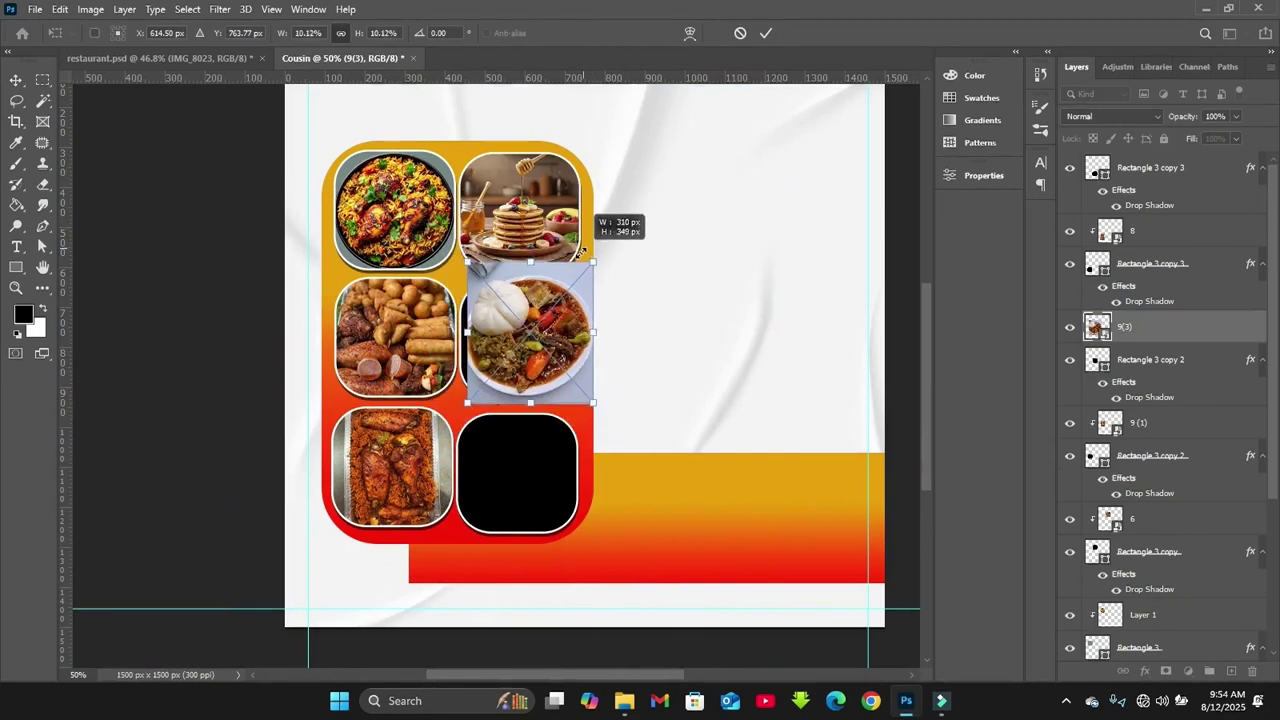
pyautogui.press('Return')
pyautogui.hotkey('ctrl', '+')
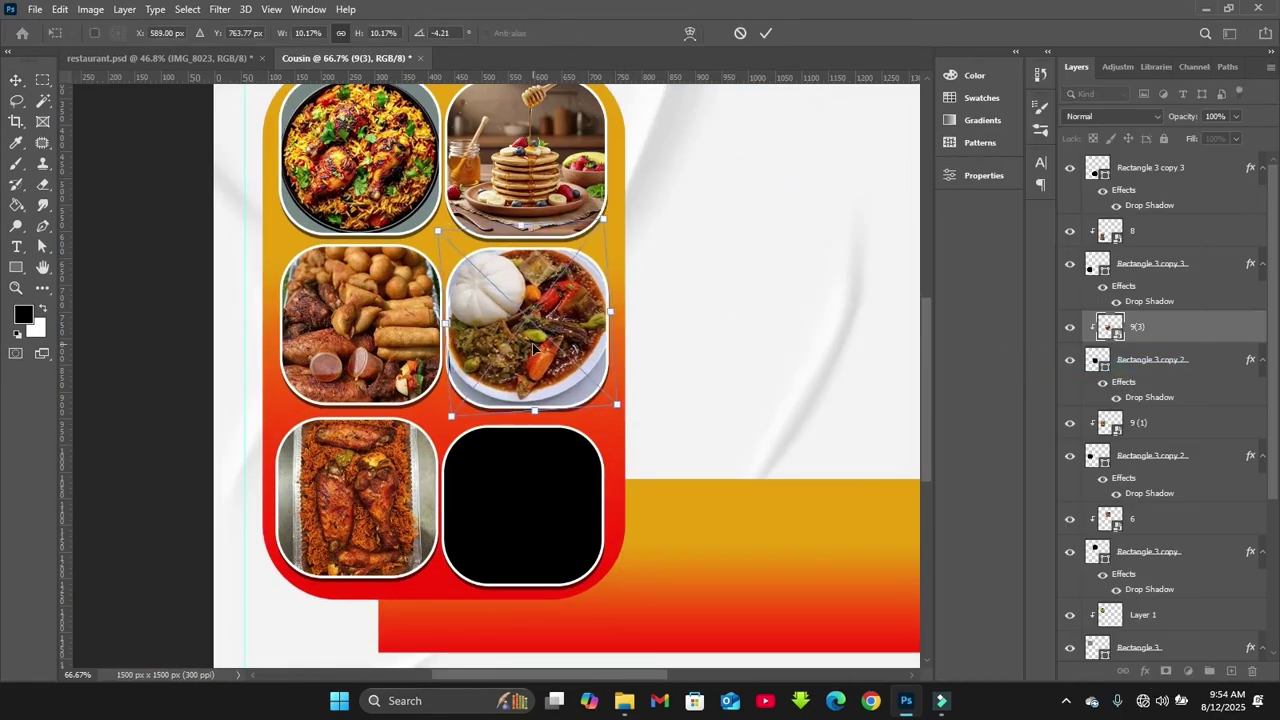
# Place image 9(2), the fish and yam photo, scaled down over the last black card
pyautogui.hotkey('alt', 'Tab')
pyautogui.moveTo(965, 147); pyautogui.dragTo(750, 300)
pyautogui.moveTo(1108, 140); pyautogui.dragTo(1108, 143)
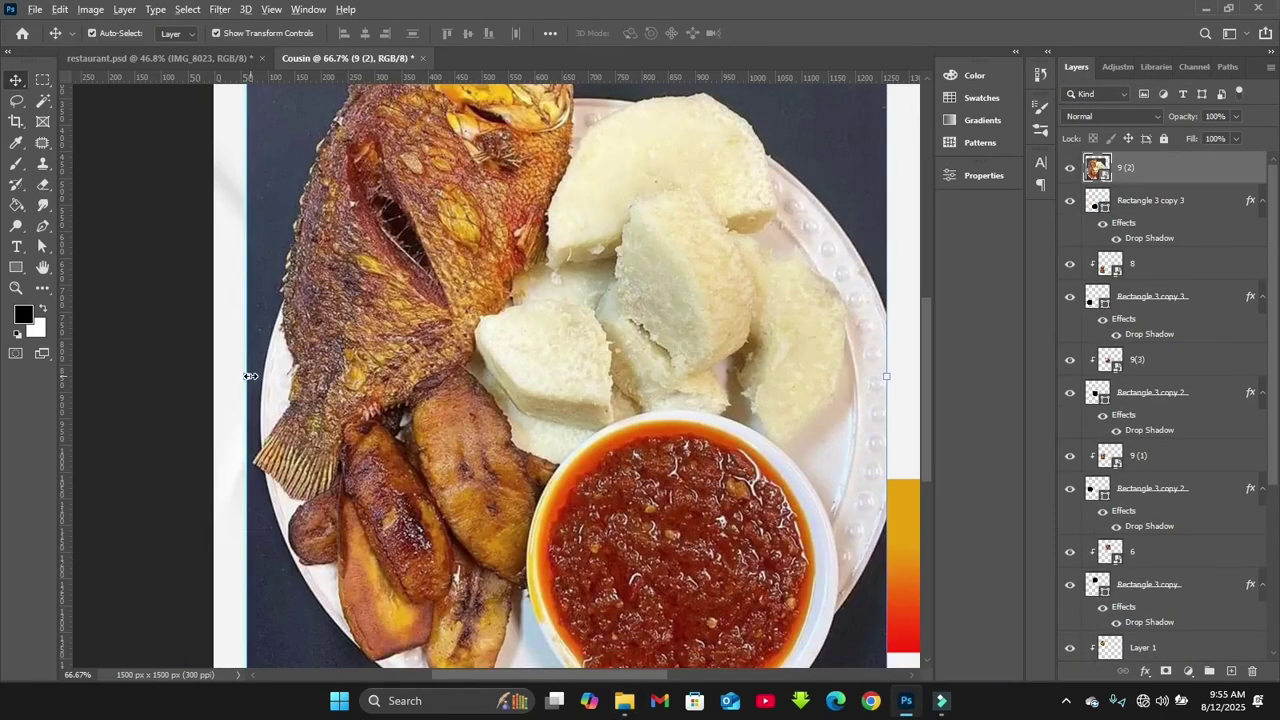
pyautogui.moveTo(247, 376); pyautogui.dragTo(468, 375)
pyautogui.press('Return')
pyautogui.moveTo(560, 360); pyautogui.dragTo(536, 466)
pyautogui.moveTo(655, 345); pyautogui.dragTo(578, 308)
pyautogui.press('Return')
# Rotate and resize the fish photo, clip it into the bottom-right card, nearly upright
pyautogui.moveTo(590, 432); pyautogui.dragTo(575, 455)
pyautogui.moveTo(673, 348); pyautogui.dragTo(660, 364)
pyautogui.moveTo(557, 349); pyautogui.dragTo(590, 348)
pyautogui.press('Return')
pyautogui.moveTo(624, 446); pyautogui.dragTo(656, 504)
pyautogui.moveTo(630, 547); pyautogui.dragTo(653, 556)
pyautogui.hotkey('ctrl', 'alt', 'g')
pyautogui.moveTo(639, 368); pyautogui.dragTo(484, 519)
pyautogui.press('Return')
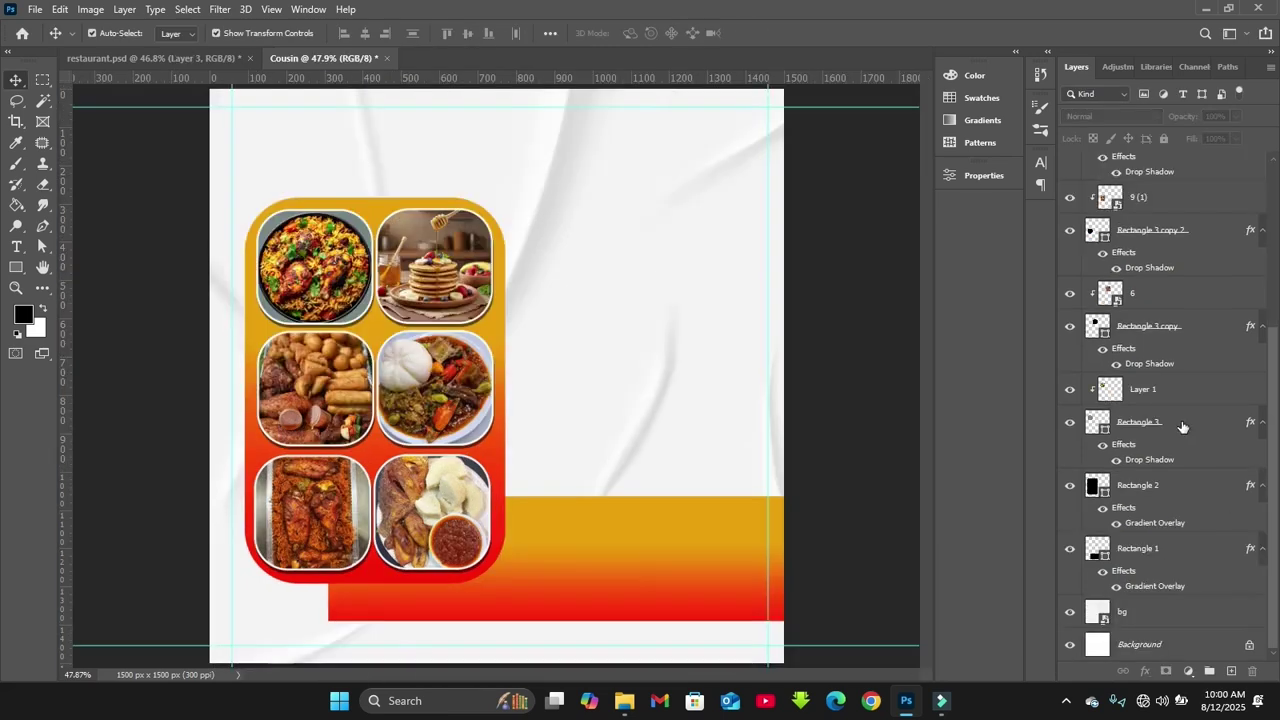
# Select layers Rectangle 2 through 9 (2) and scale the card collage to 95%
pyautogui.click(1150, 488)
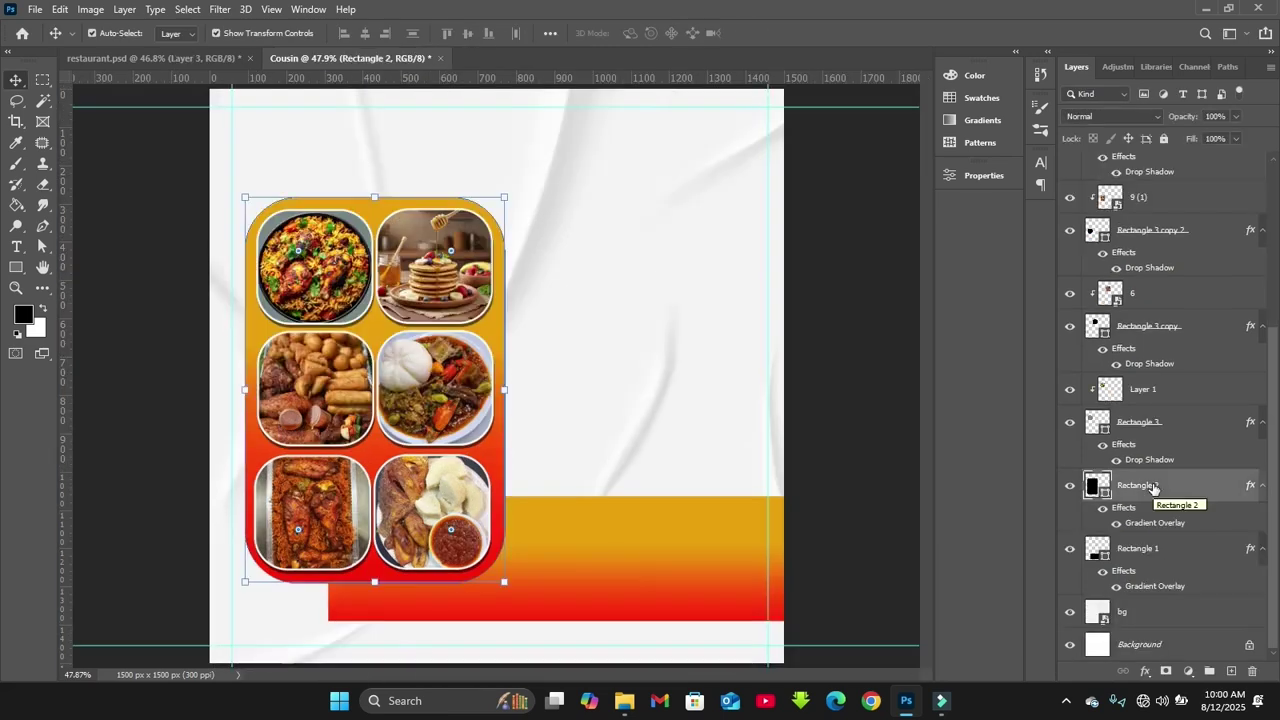
pyautogui.scroll(3, 1130, 400)
pyautogui.keyDown('shift'); pyautogui.click(1140, 167); pyautogui.keyUp('shift')
pyautogui.hotkey('ctrl', 't')
pyautogui.moveTo(503, 200); pyautogui.dragTo(530, 238)
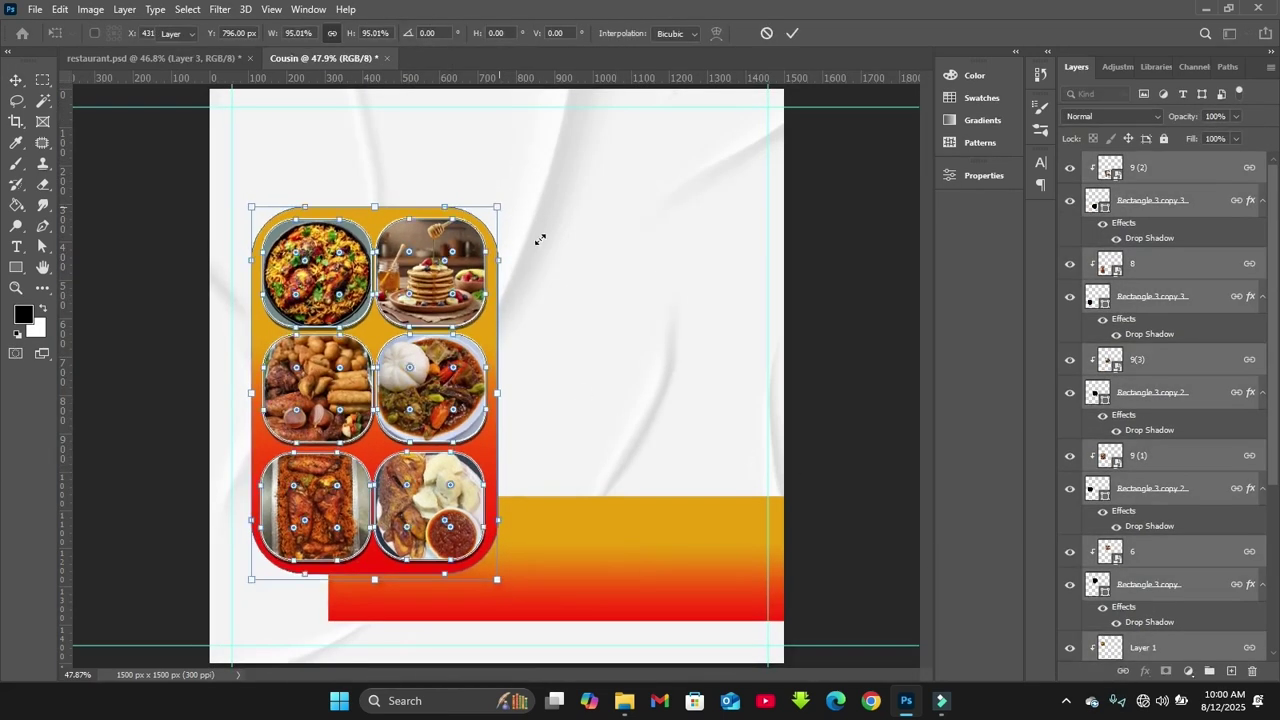
pyautogui.moveTo(624, 700)
pyautogui.click(582, 624)
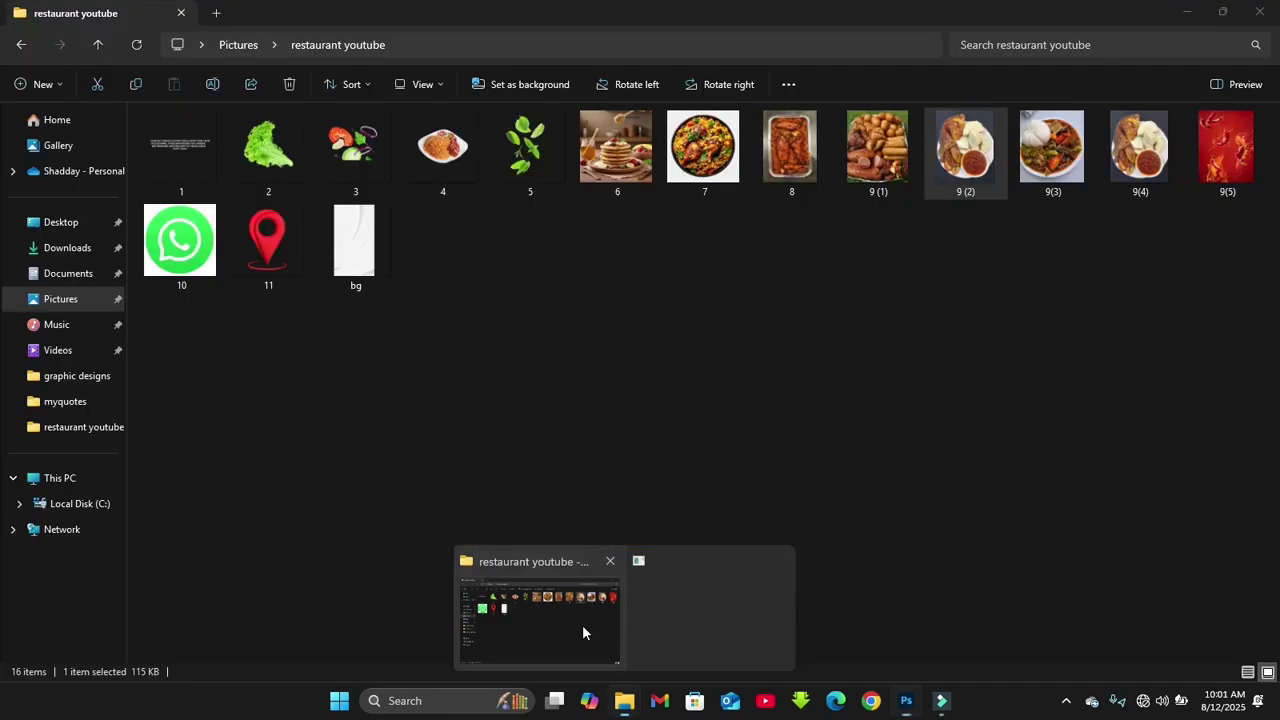
# Drag image 4, the rice and chicken plate, into the flyer and raise its layer above the collage
pyautogui.click(426, 152)
pyautogui.moveTo(426, 152); pyautogui.dragTo(605, 551)
pyautogui.moveTo(1180, 647); pyautogui.dragTo(1160, 170)
pyautogui.moveTo(499, 477); pyautogui.dragTo(440, 617)
# Scale the plate down and position it over the bottom of the food collage
pyautogui.click(629, 381)
pyautogui.moveTo(132, 515); pyautogui.dragTo(393, 514)
pyautogui.press('Return')
pyautogui.moveTo(482, 561); pyautogui.dragTo(335, 568)
pyautogui.hotkey('ctrl', '+')
pyautogui.hotkey('ctrl', '+')
pyautogui.moveTo(438, 339); pyautogui.dragTo(373, 344)
pyautogui.hotkey('ctrl', 't')
pyautogui.press('Return')
# Refine the plate to about 52 percent size and nudge it slightly left and down
pyautogui.hotkey('ctrl', 't')
pyautogui.moveTo(532, 353); pyautogui.dragTo(538, 350)
pyautogui.press('Return')
pyautogui.hotkey('ctrl', 't')
pyautogui.hotkey('shift', 'Left')
pyautogui.hotkey('shift', 'Left')
pyautogui.moveTo(526, 576); pyautogui.dragTo(511, 560)
pyautogui.moveTo(330, 372); pyautogui.dragTo(328, 392)
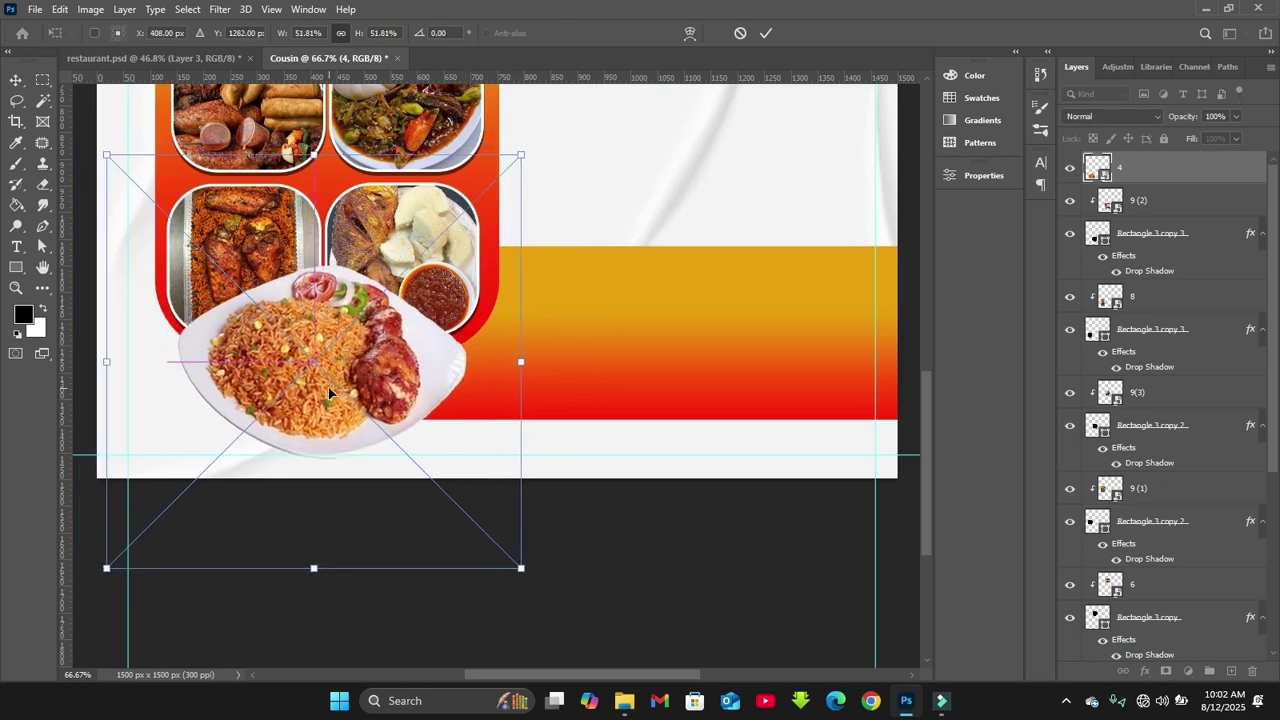
pyautogui.press('Return')
pyautogui.hotkey('ctrl', '0')
# Nudge the orange panel, rice plate and orange-red band up, then select layer 9 (2)
pyautogui.click(601, 356)
pyautogui.hotkey('ctrl', '+')
pyautogui.hotkey('ctrl', '+')
pyautogui.moveTo(928, 373); pyautogui.dragTo(928, 418)
pyautogui.click(483, 330)
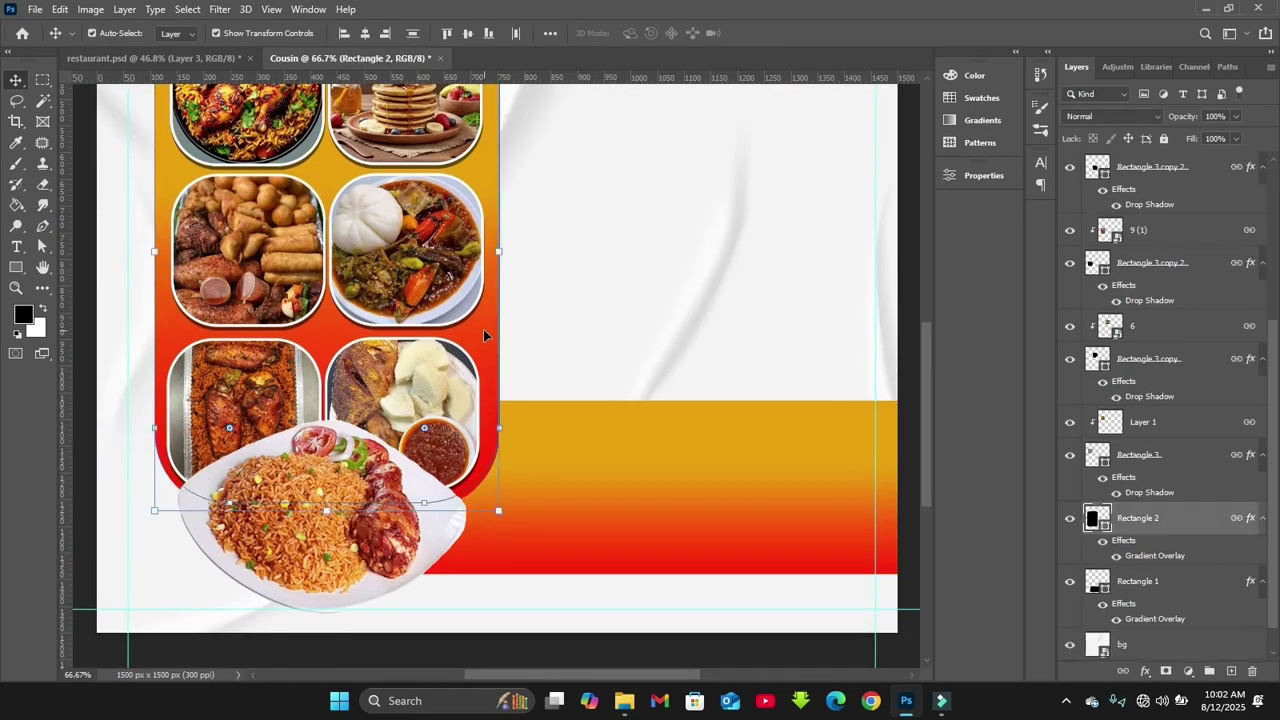
pyautogui.hotkey('shift', 'Up')
pyautogui.hotkey('shift', 'Up')
pyautogui.hotkey('shift', 'Up')
pyautogui.hotkey('shift', 'Up')
pyautogui.click(429, 535)
pyautogui.hotkey('shift', 'Up')
pyautogui.hotkey('shift', 'Up')
pyautogui.hotkey('shift', 'Up')
pyautogui.click(644, 524)
pyautogui.hotkey('shift', 'Up')
pyautogui.hotkey('shift', 'Up')
pyautogui.hotkey('shift', 'Up')
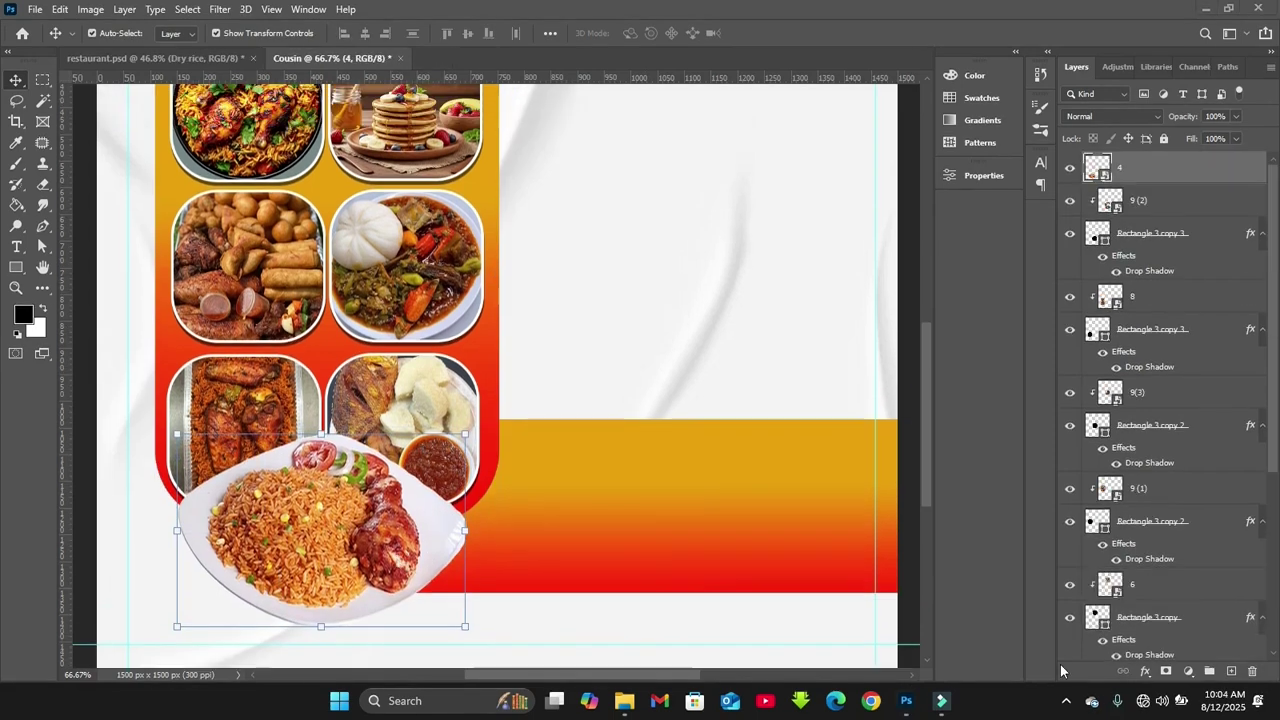
pyautogui.click(746, 400)
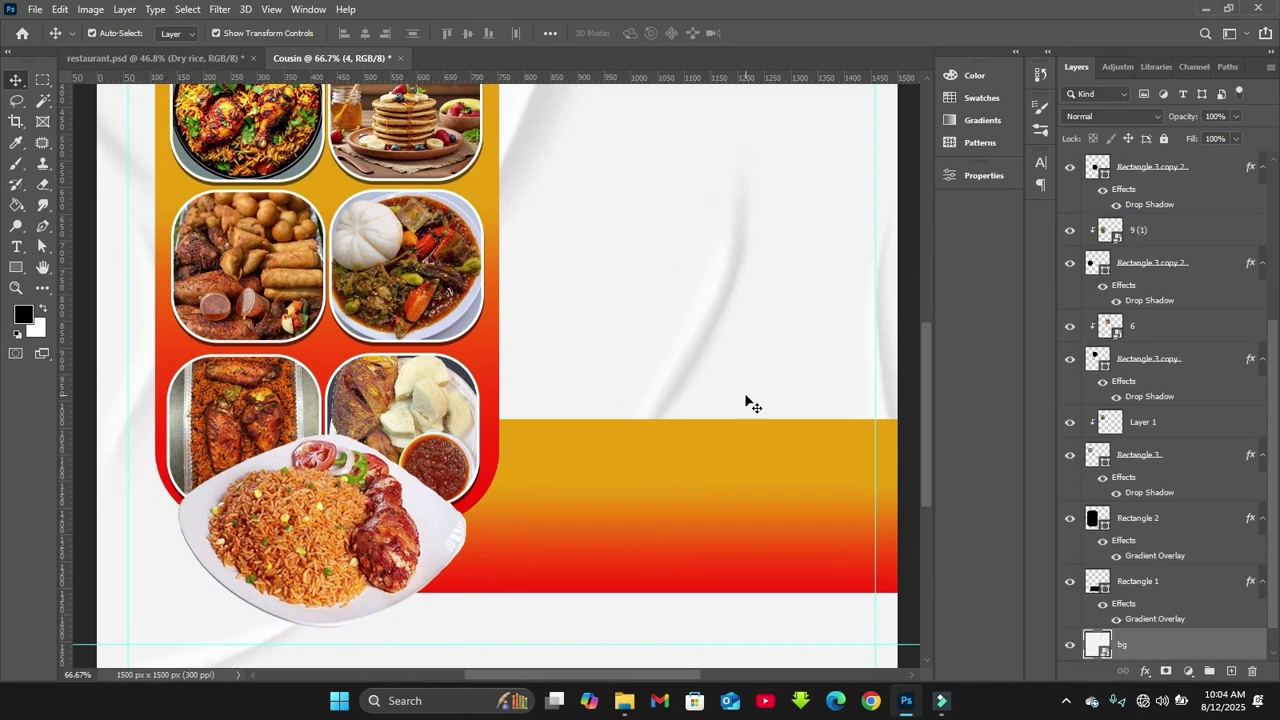
pyautogui.click(418, 545)
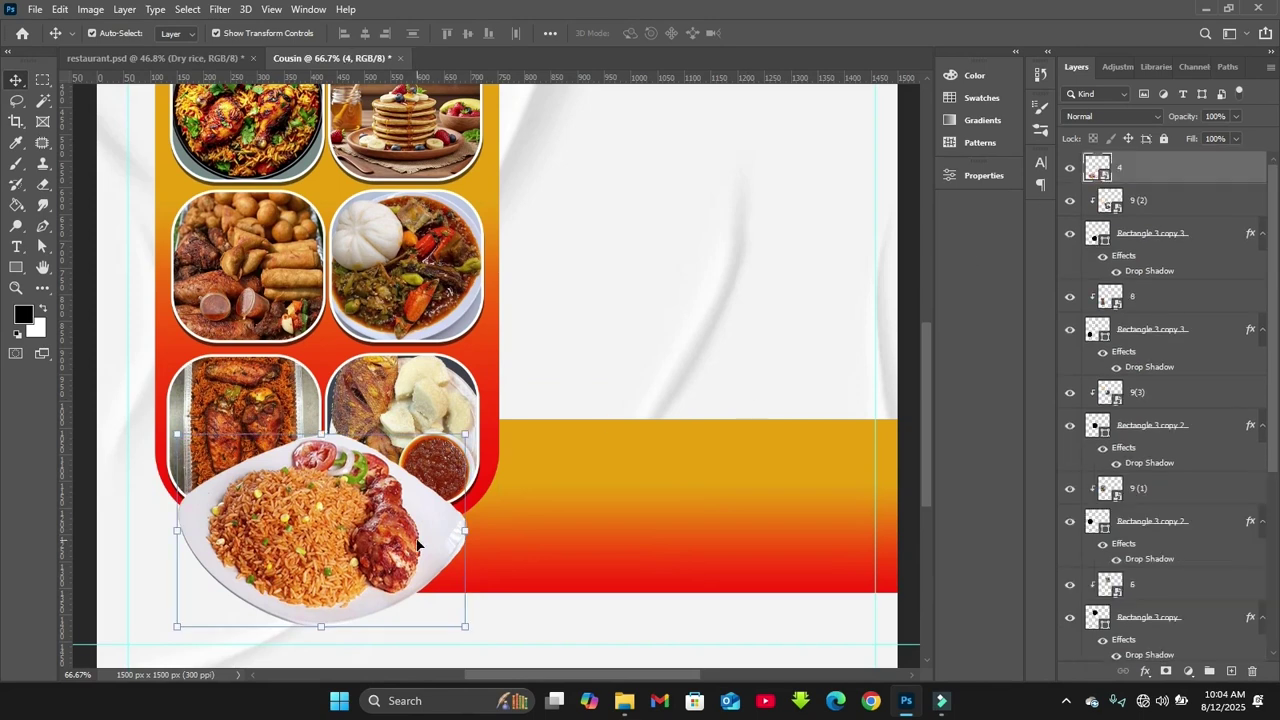
pyautogui.click(1178, 206)
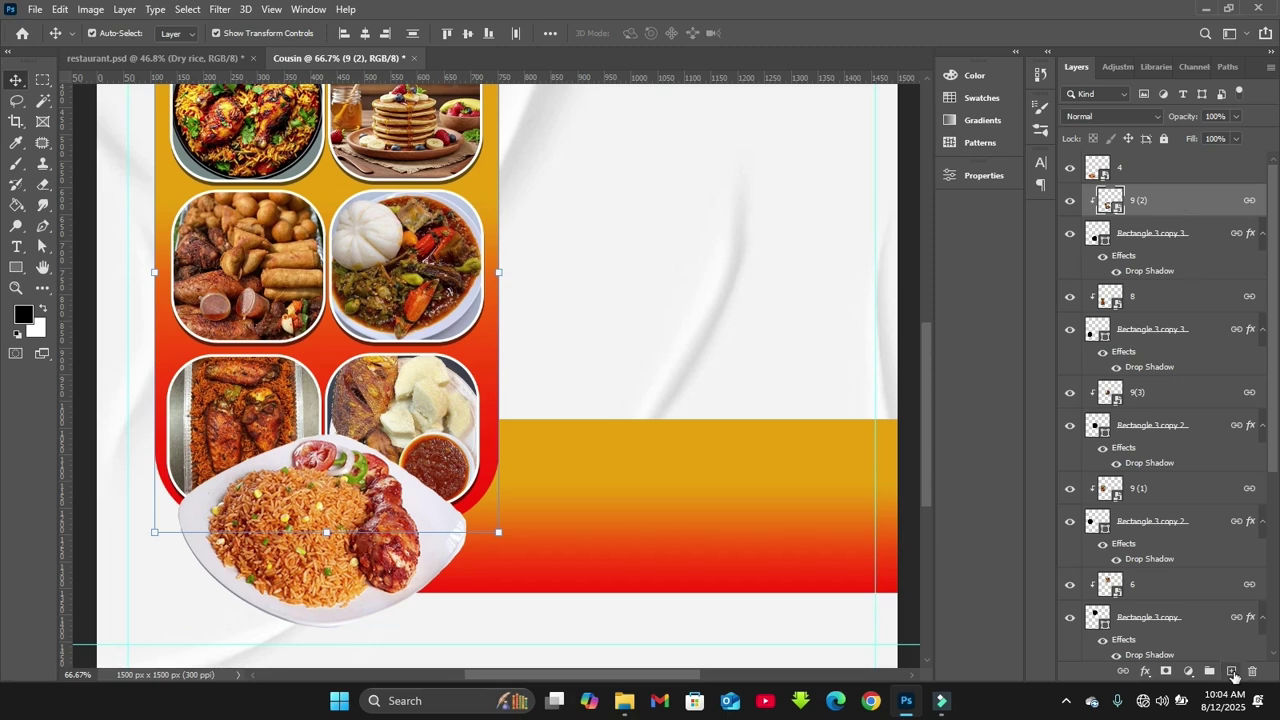
# Add a new layer and set a flattened elliptical brush, size 400, at 62% opacity
pyautogui.click(1231, 671)
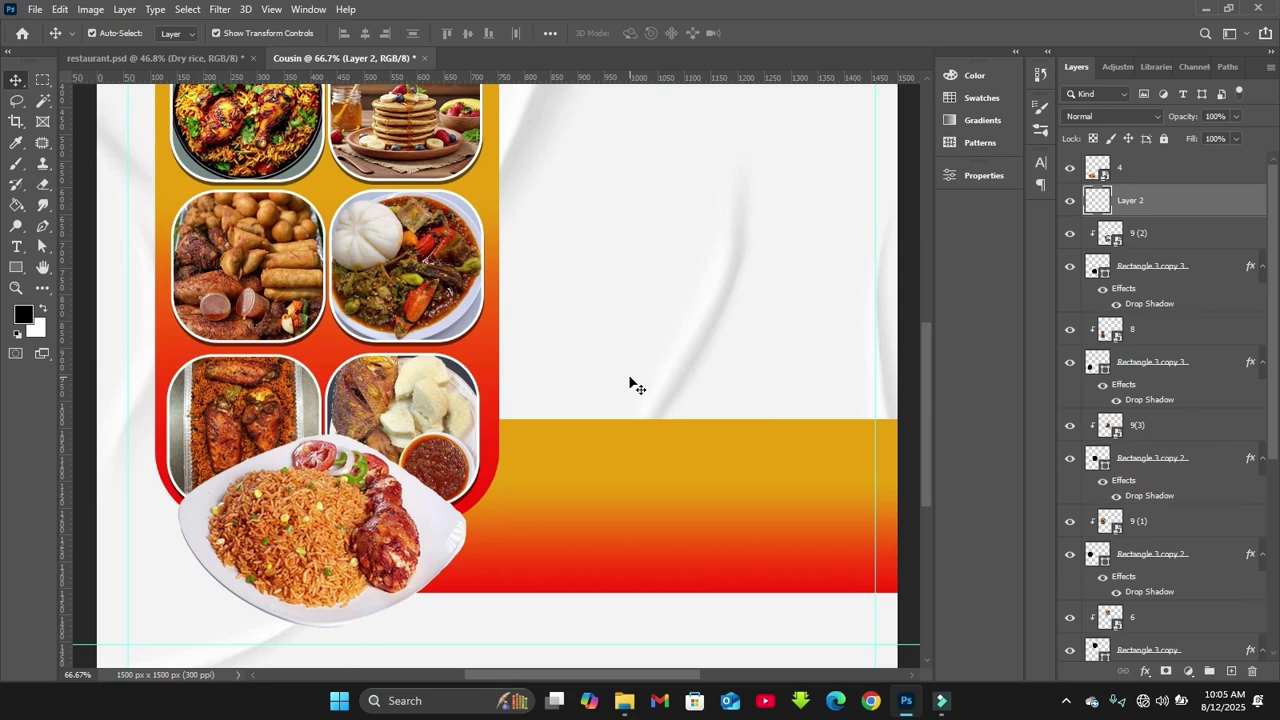
pyautogui.press('b')
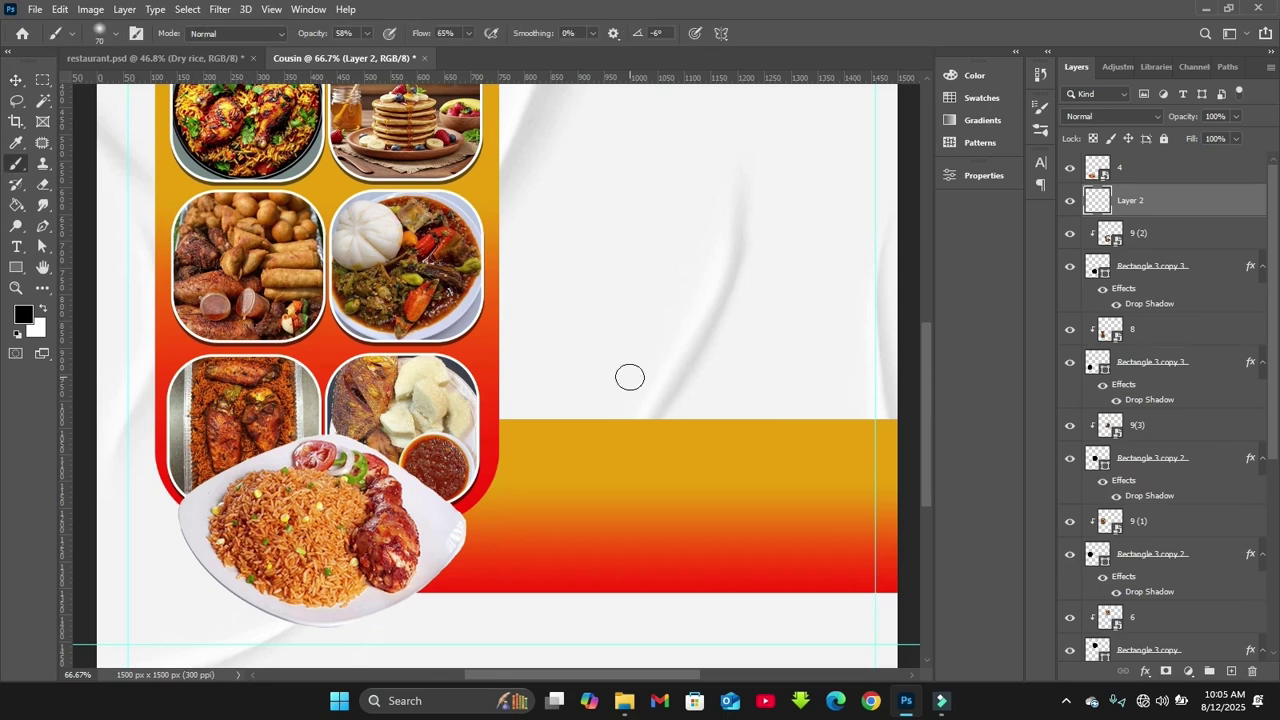
pyautogui.press(']')
pyautogui.press(']')
pyautogui.press(']')
pyautogui.press(']')
pyautogui.press(']')
pyautogui.press(']')
pyautogui.press(']')
pyautogui.press(']')
pyautogui.press(']')
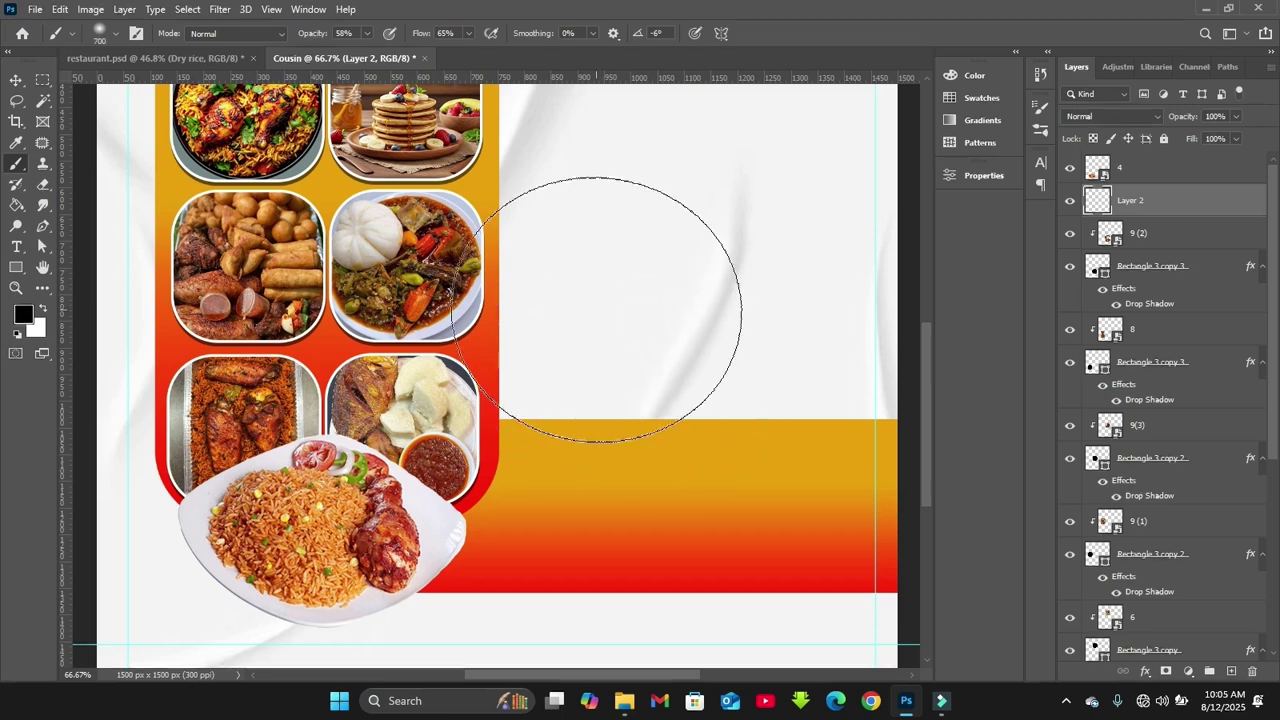
pyautogui.press('[')
pyautogui.press('[')
pyautogui.press('[')
pyautogui.press(']')
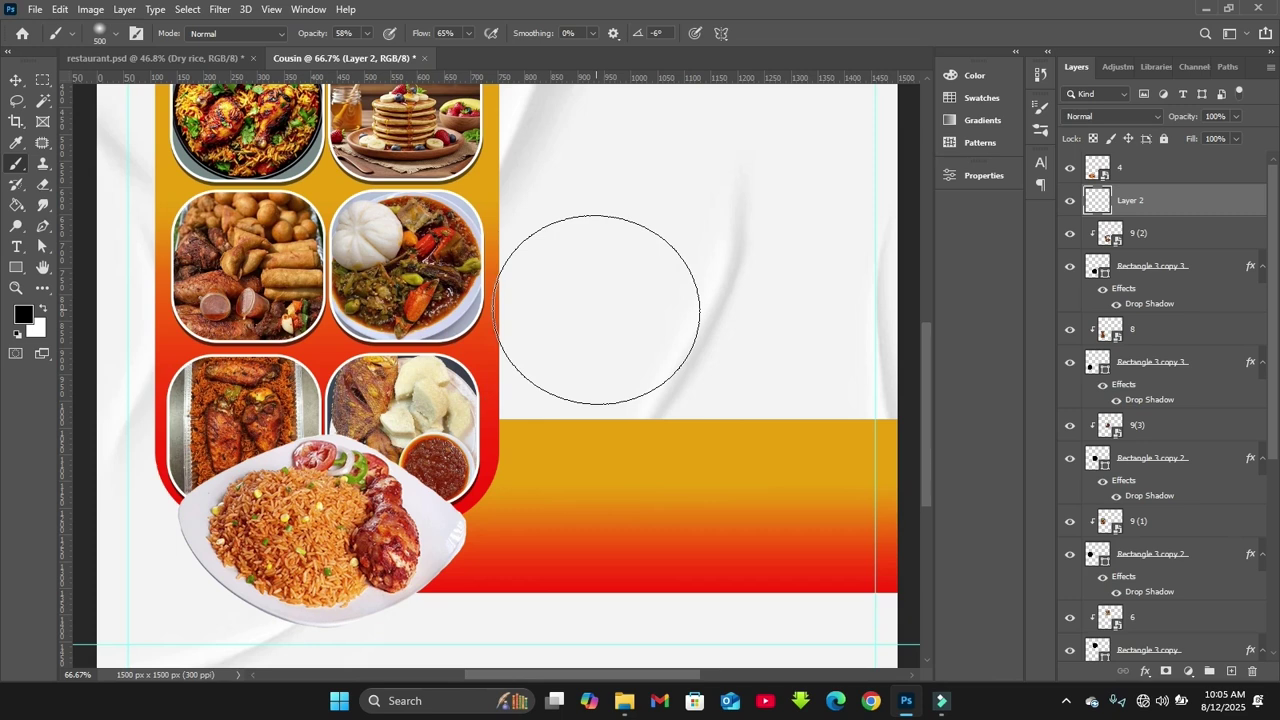
pyautogui.rightClick(596, 310)
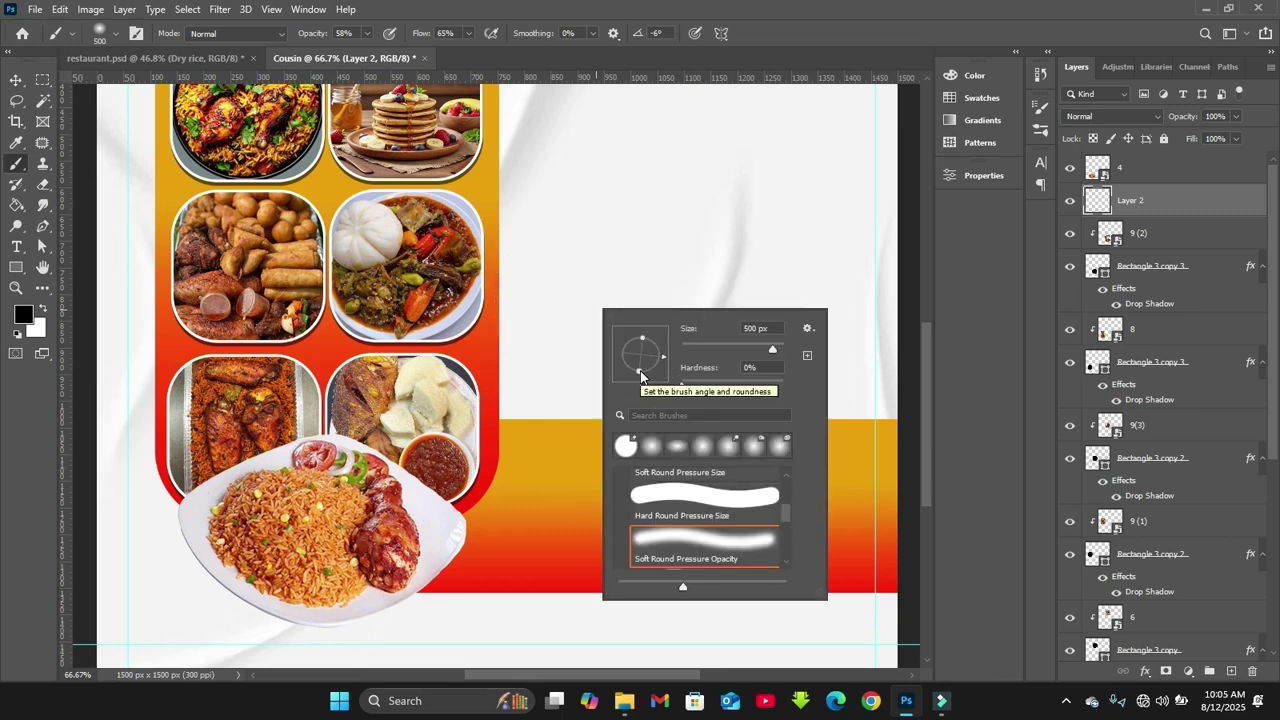
pyautogui.click(640, 375)
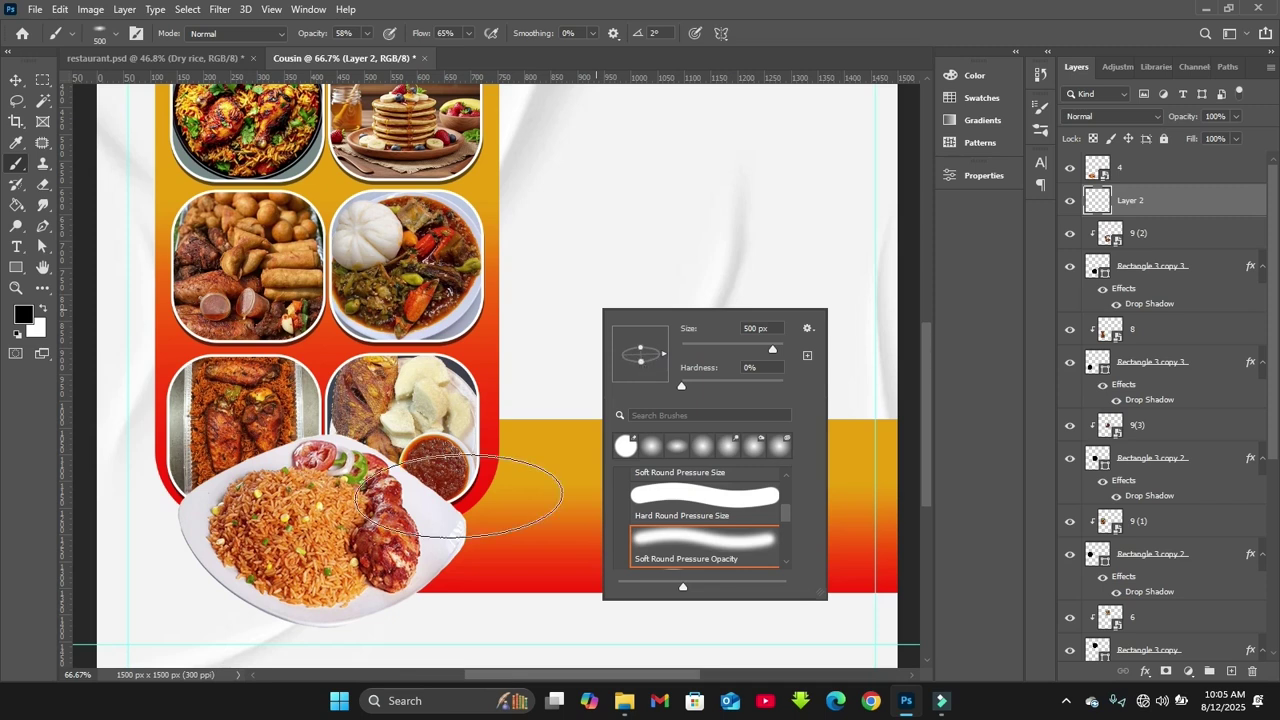
pyautogui.click(330, 568)
pyautogui.press('[')
pyautogui.press('[')
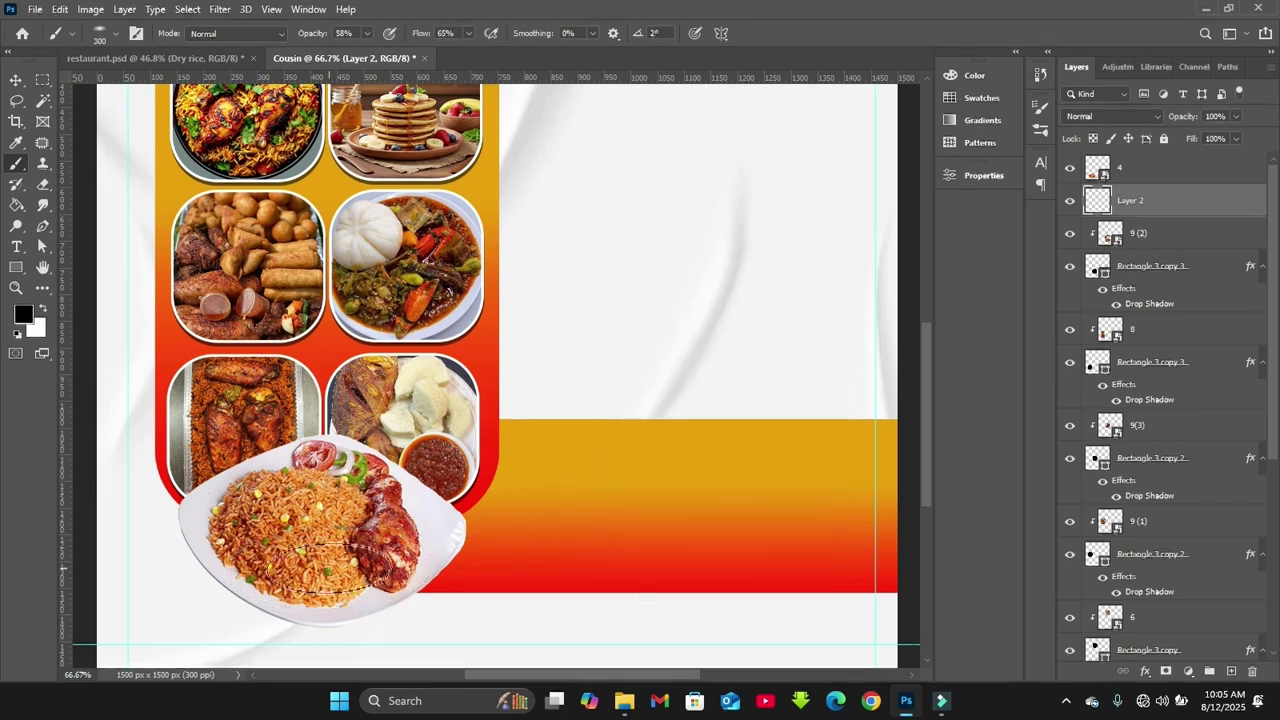
pyautogui.click(349, 32)
pyautogui.scroll(4, 349, 32)
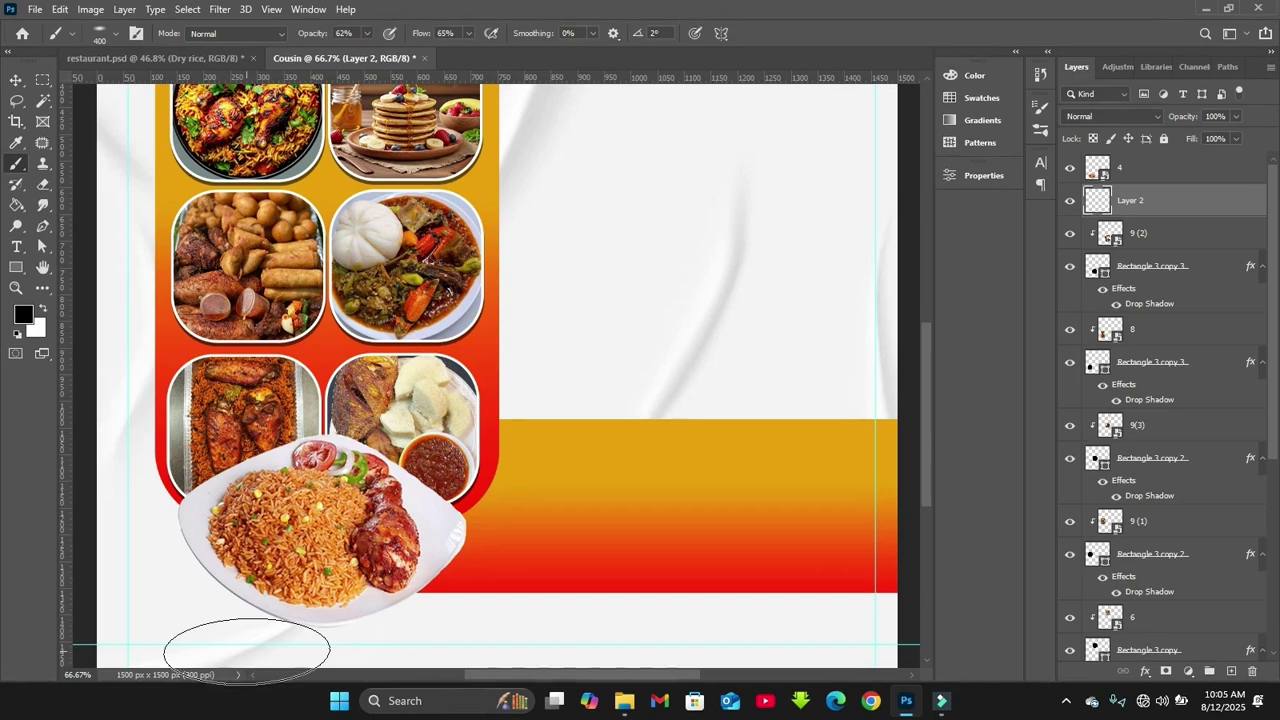
# Paint a soft dark shadow along the underside and lower left of the rice plate
pyautogui.moveTo(220, 570)
pyautogui.mouseDown()
pyautogui.moveTo(218, 584)
pyautogui.moveTo(256, 588)
pyautogui.moveTo(230, 600)
pyautogui.moveTo(350, 585)
pyautogui.mouseUp()
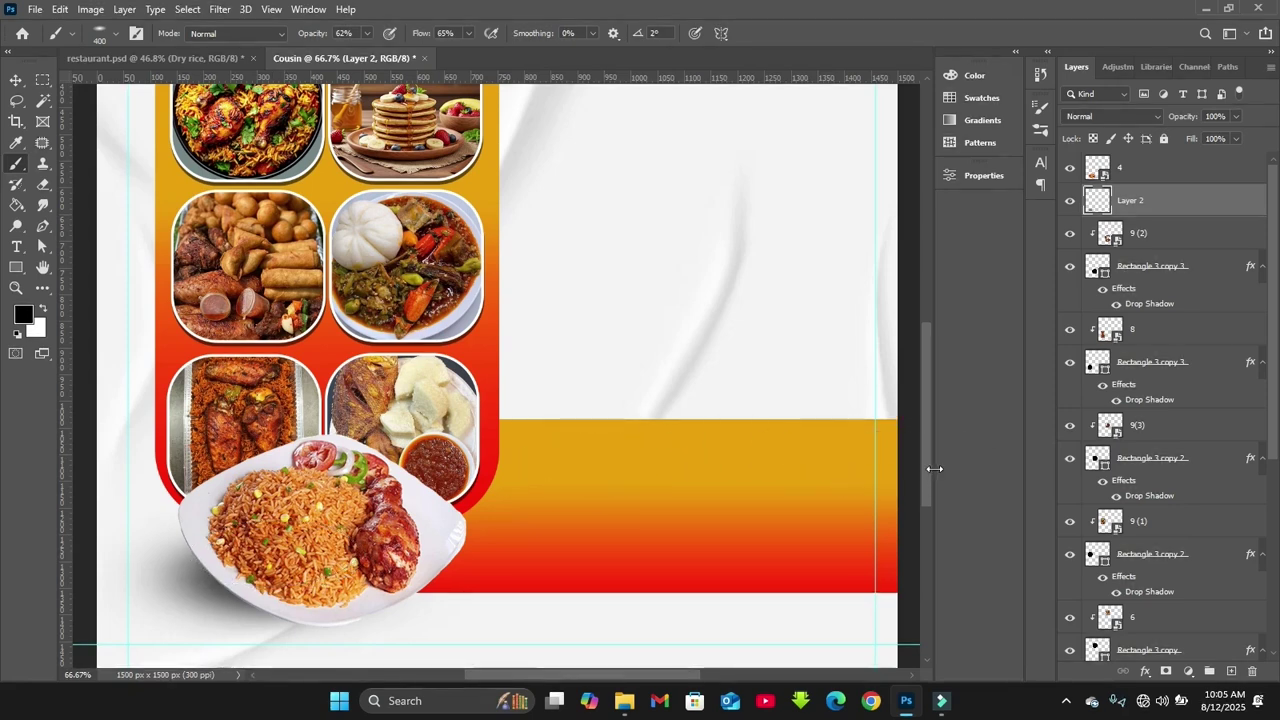
pyautogui.scroll(-3, 273, 553)
pyautogui.moveTo(255, 437)
pyautogui.mouseDown()
pyautogui.moveTo(370, 461)
pyautogui.moveTo(401, 435)
pyautogui.moveTo(390, 463)
pyautogui.moveTo(423, 443)
pyautogui.moveTo(387, 462)
pyautogui.moveTo(408, 460)
pyautogui.moveTo(417, 448)
pyautogui.moveTo(258, 471)
pyautogui.moveTo(266, 482)
pyautogui.moveTo(237, 425)
pyautogui.mouseUp()
pyautogui.press('[')
pyautogui.press('[')
pyautogui.press(']')
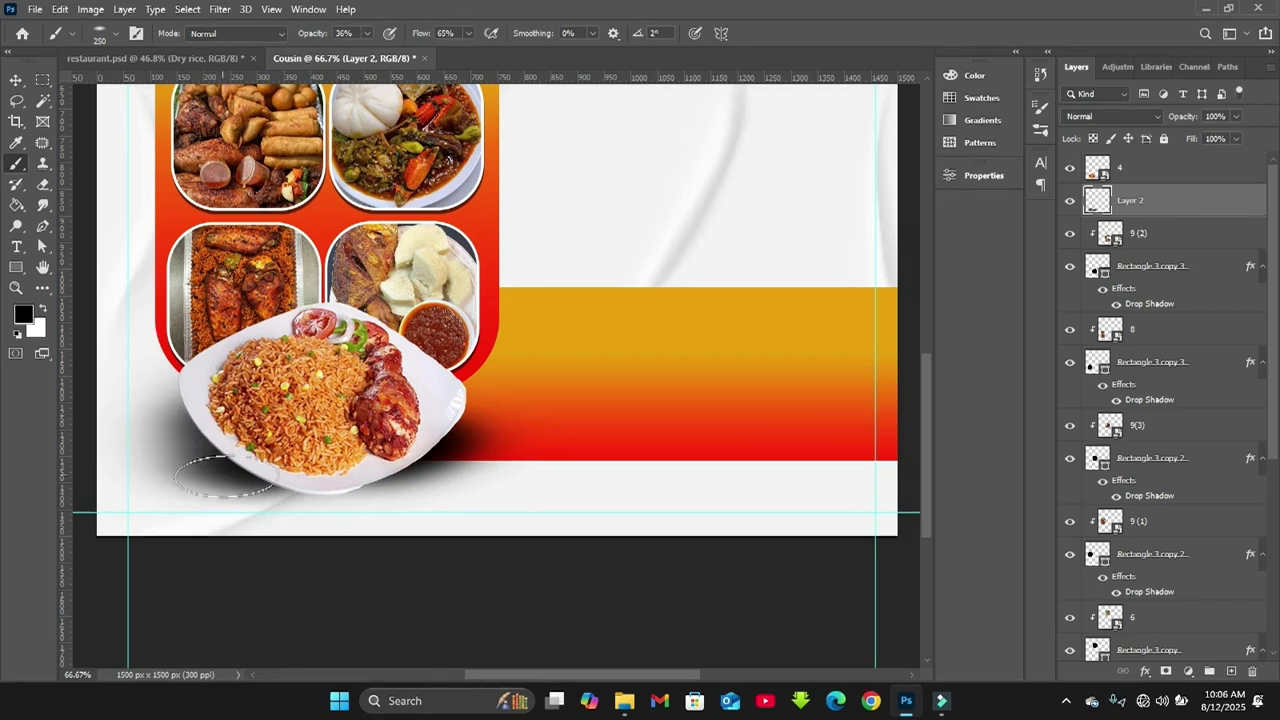
pyautogui.moveTo(237, 485)
pyautogui.mouseDown()
pyautogui.moveTo(360, 455)
pyautogui.moveTo(392, 468)
pyautogui.moveTo(425, 438)
pyautogui.moveTo(415, 478)
pyautogui.moveTo(424, 440)
pyautogui.moveTo(320, 468)
pyautogui.mouseUp()
pyautogui.press('[')
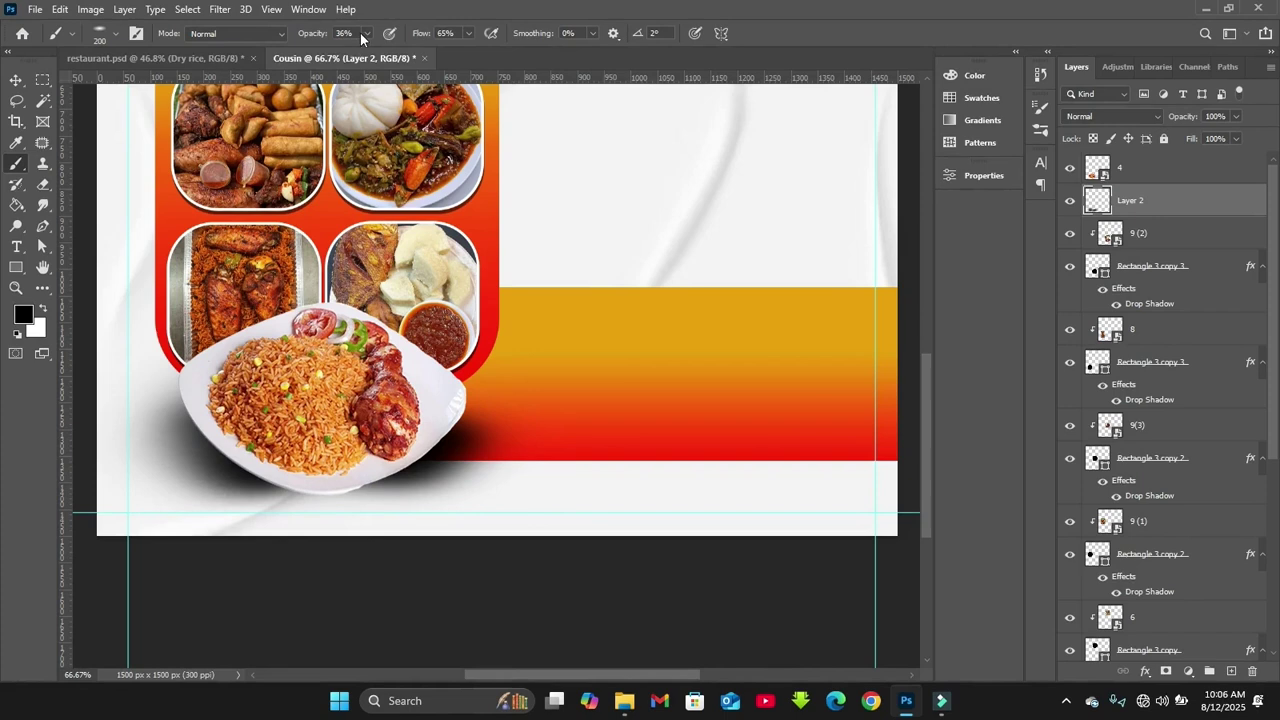
pyautogui.press(']')
pyautogui.press(']')
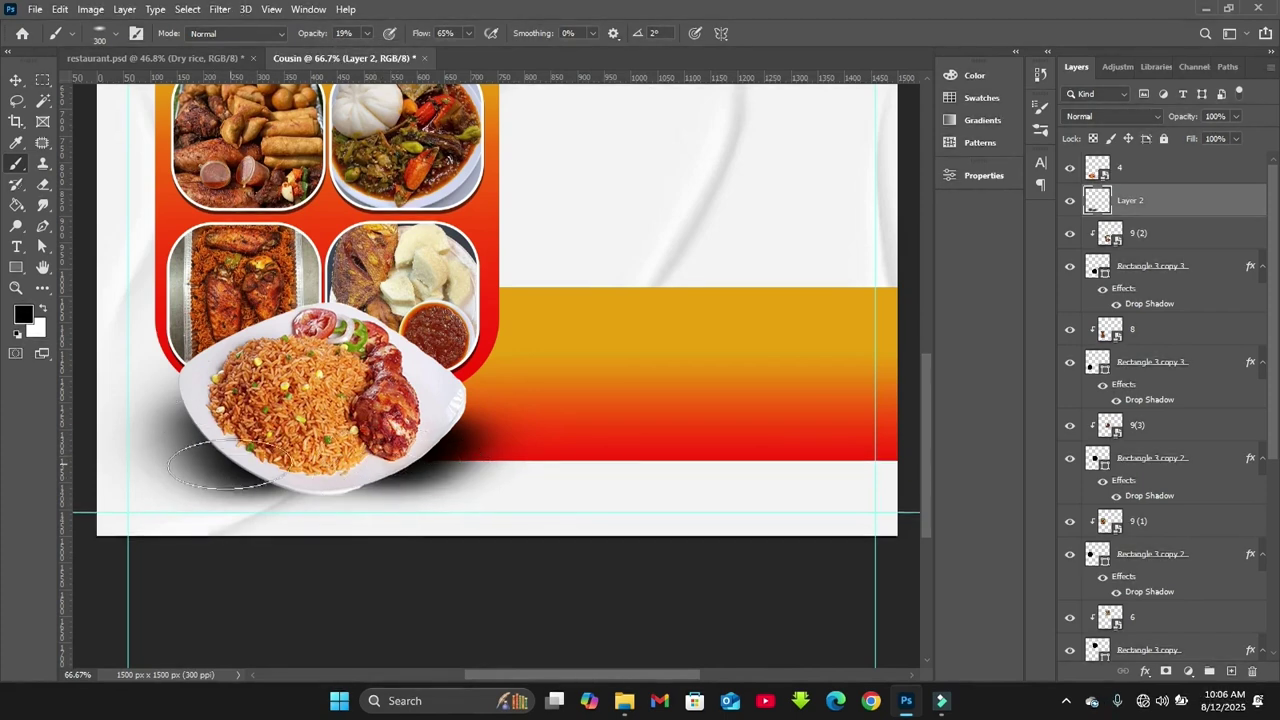
pyautogui.moveTo(222, 432)
pyautogui.mouseDown()
pyautogui.moveTo(218, 412)
pyautogui.moveTo(262, 482)
pyautogui.moveTo(266, 440)
pyautogui.moveTo(304, 468)
pyautogui.mouseUp()
# Nudge the orange panel and photos up, trying and undoing a move of the band
pyautogui.press('v')
pyautogui.click(488, 340)
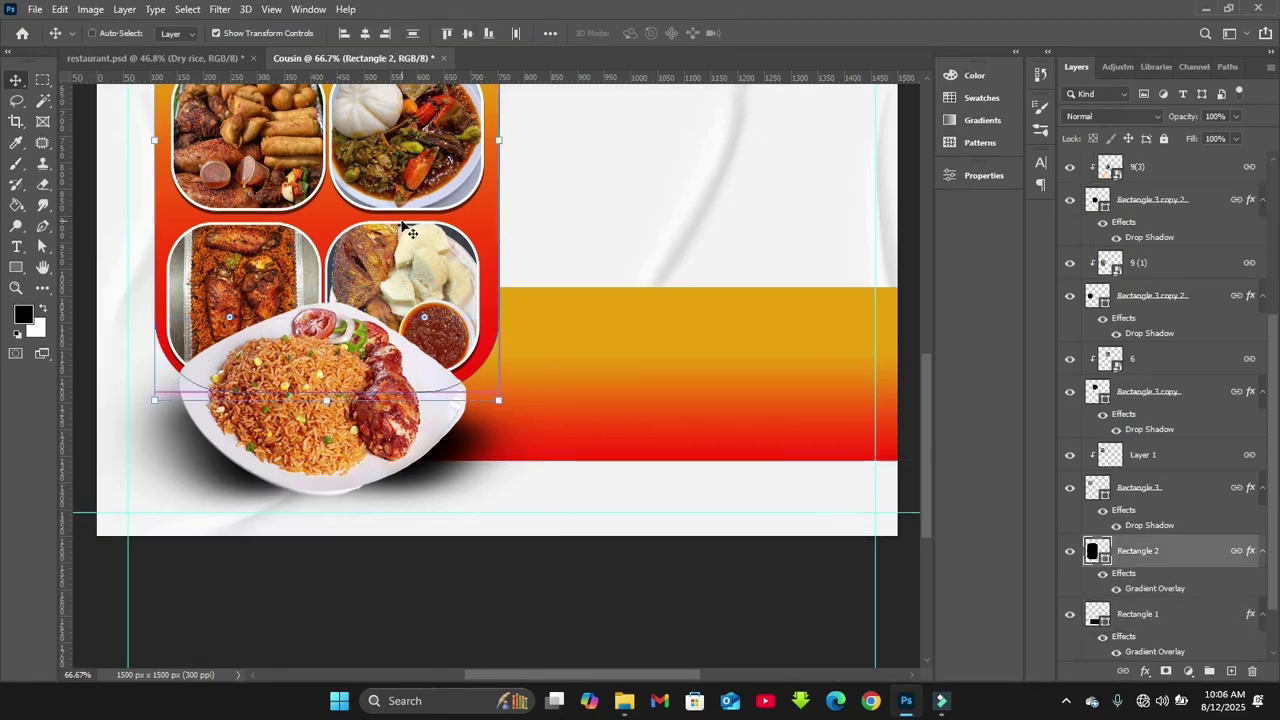
pyautogui.hotkey('ctrl', '-')
pyautogui.hotkey('shift', 'Up')
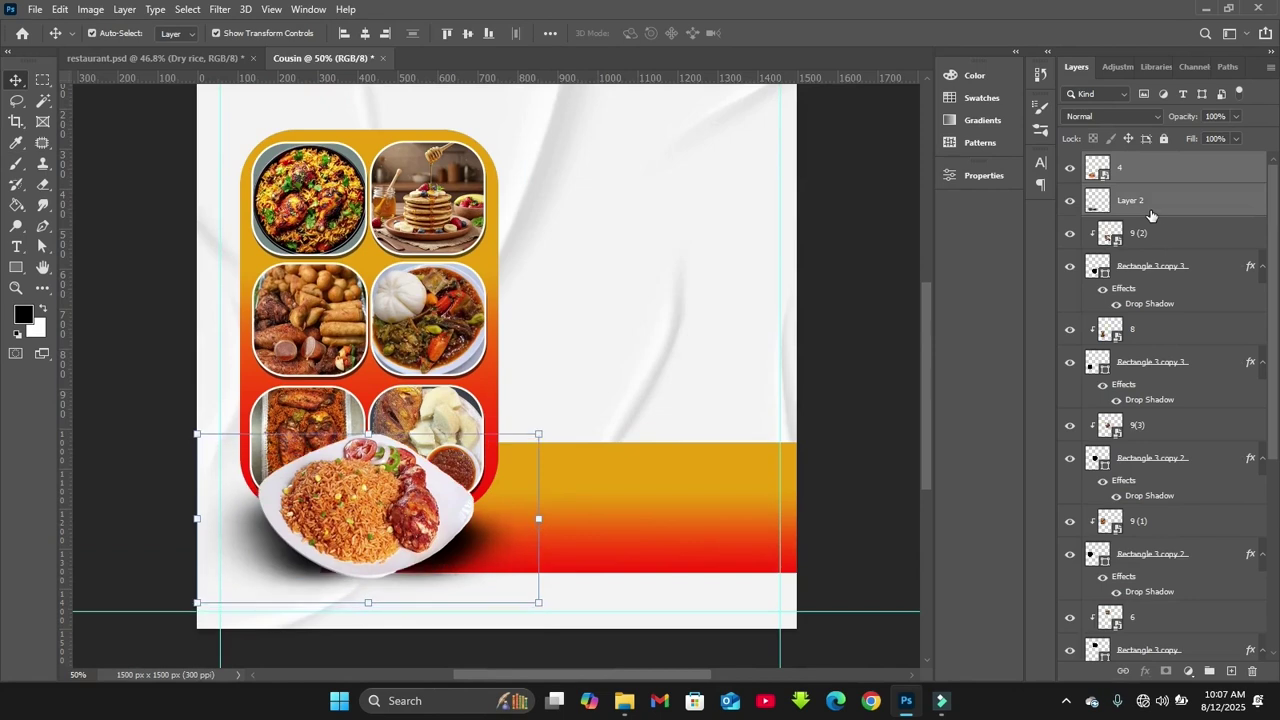
pyautogui.moveTo(717, 533); pyautogui.dragTo(717, 523)
pyautogui.hotkey('ctrl', 'z')
pyautogui.hotkey('ctrl', 'z')
pyautogui.hotkey('ctrl', 'shift', 'z')
pyautogui.hotkey('ctrl', 'z')
pyautogui.hotkey('ctrl', 'z')
pyautogui.hotkey('ctrl', 'z')
pyautogui.hotkey('ctrl', 'z')
pyautogui.hotkey('ctrl', 'z')
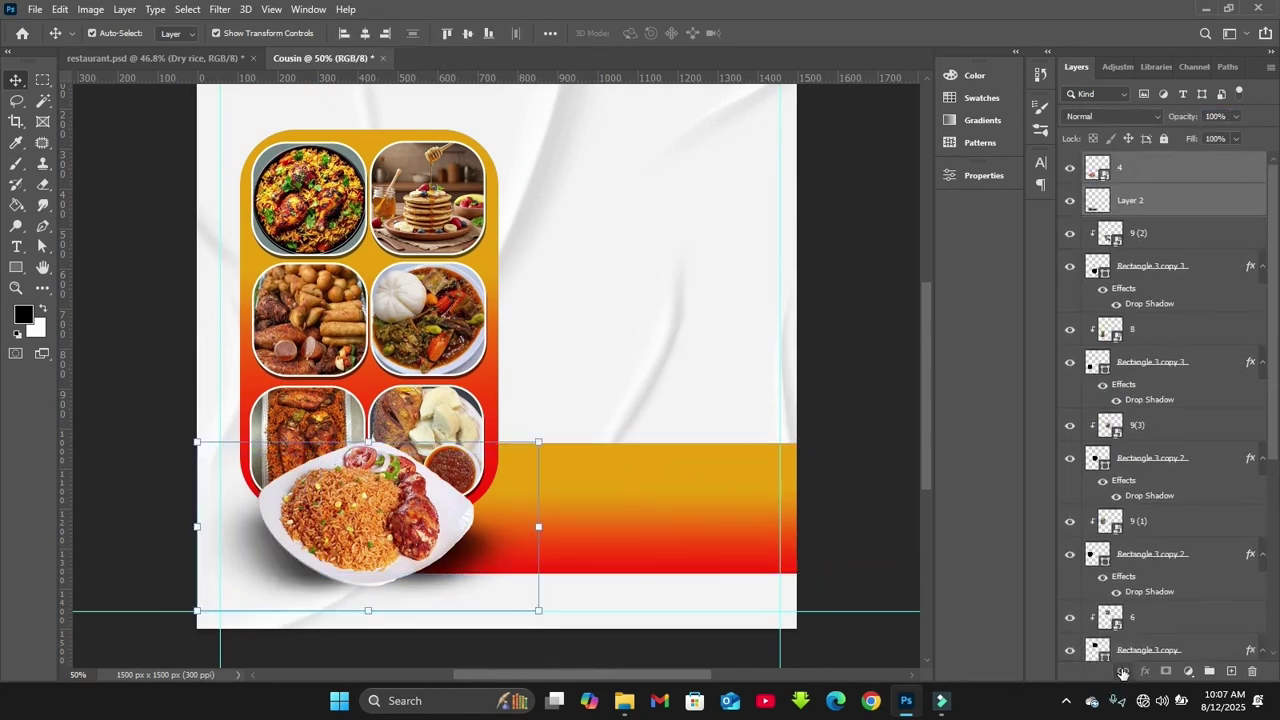
# Group the collage layers from 9 (2) down to Rectangle 2 into Group 1
pyautogui.scroll(2, 922, 458)
pyautogui.click(1138, 233)
pyautogui.scroll(-5, 1160, 450)
pyautogui.keyDown('shift'); pyautogui.click(1140, 490); pyautogui.keyUp('shift')
pyautogui.hotkey('ctrl', 'g')
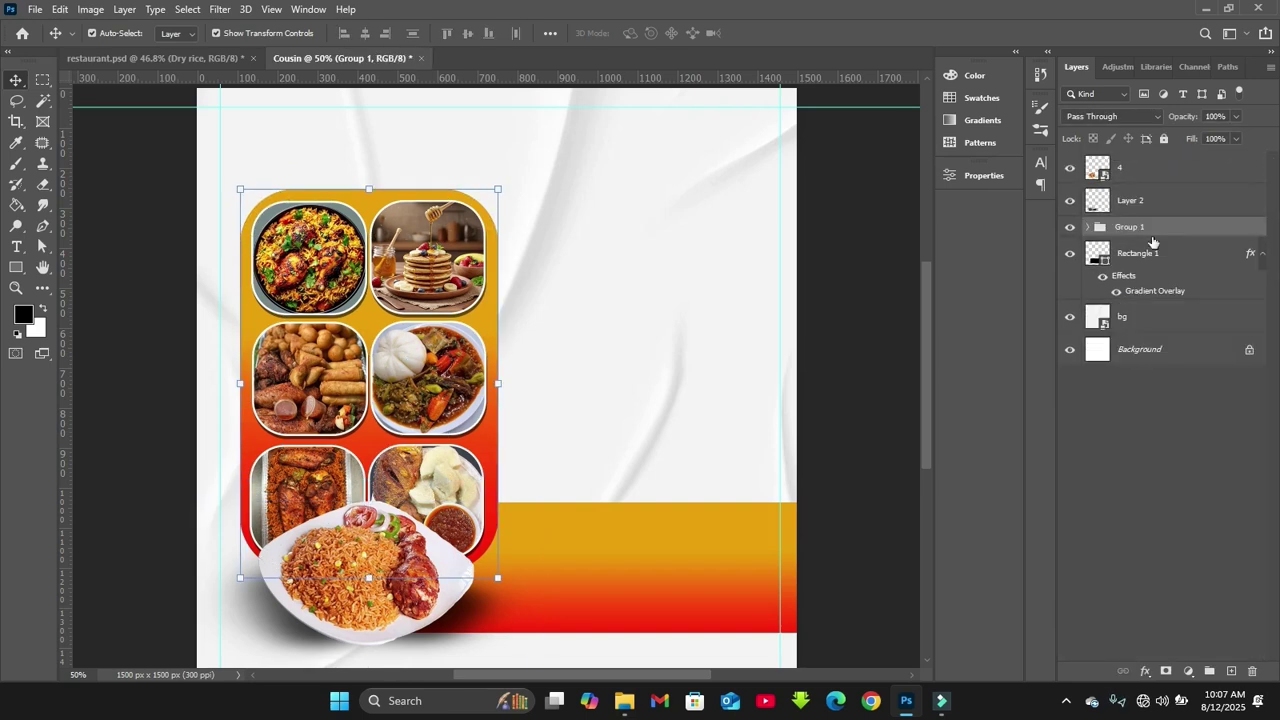
pyautogui.click(1130, 203)
pyautogui.click(820, 343)
pyautogui.scroll(-1, 820, 343)
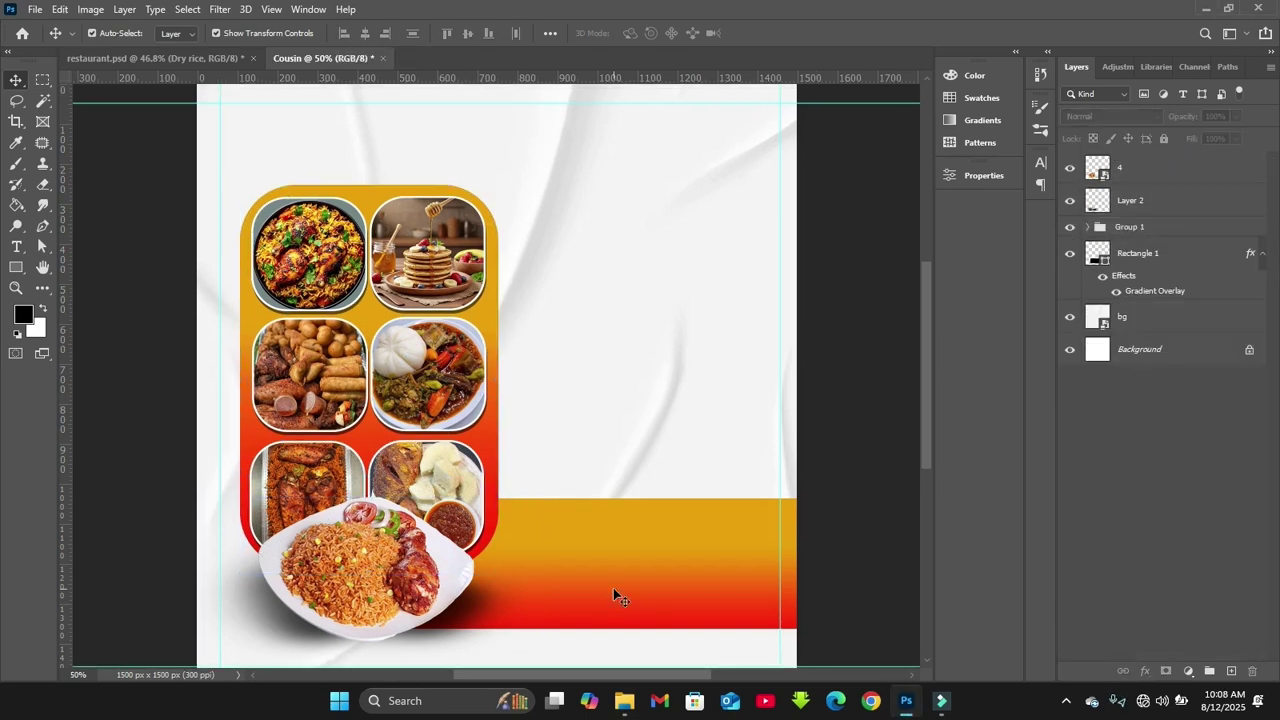
# Drag the 'text' dish-list image into the flyer, shrink it and place it right of the photos
pyautogui.moveTo(622, 706)
pyautogui.click(580, 615)
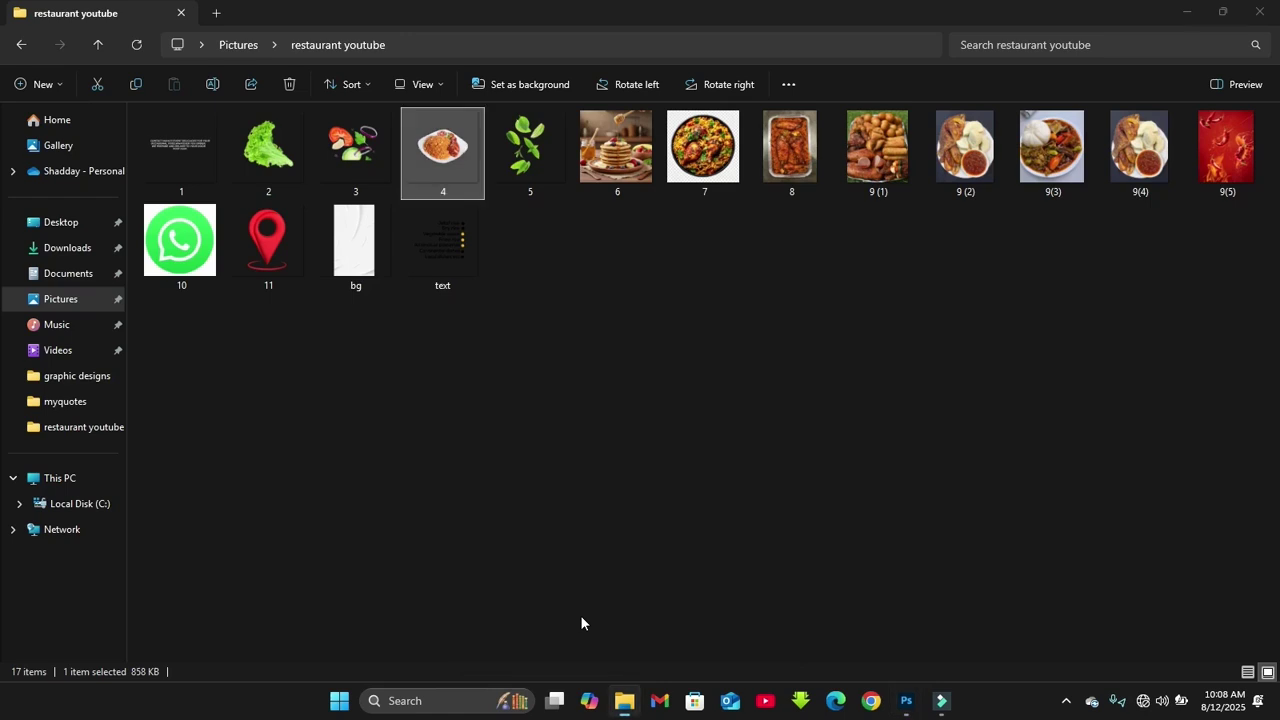
pyautogui.click(455, 236)
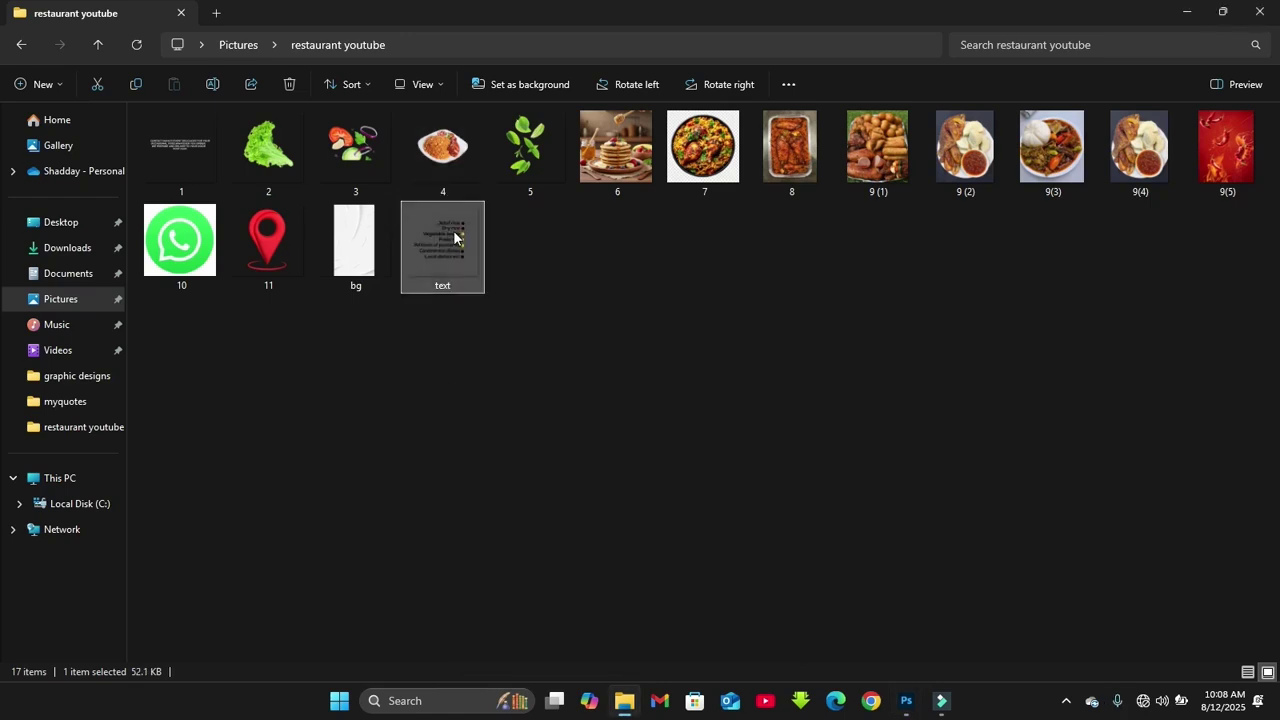
pyautogui.moveTo(455, 236); pyautogui.dragTo(729, 409)
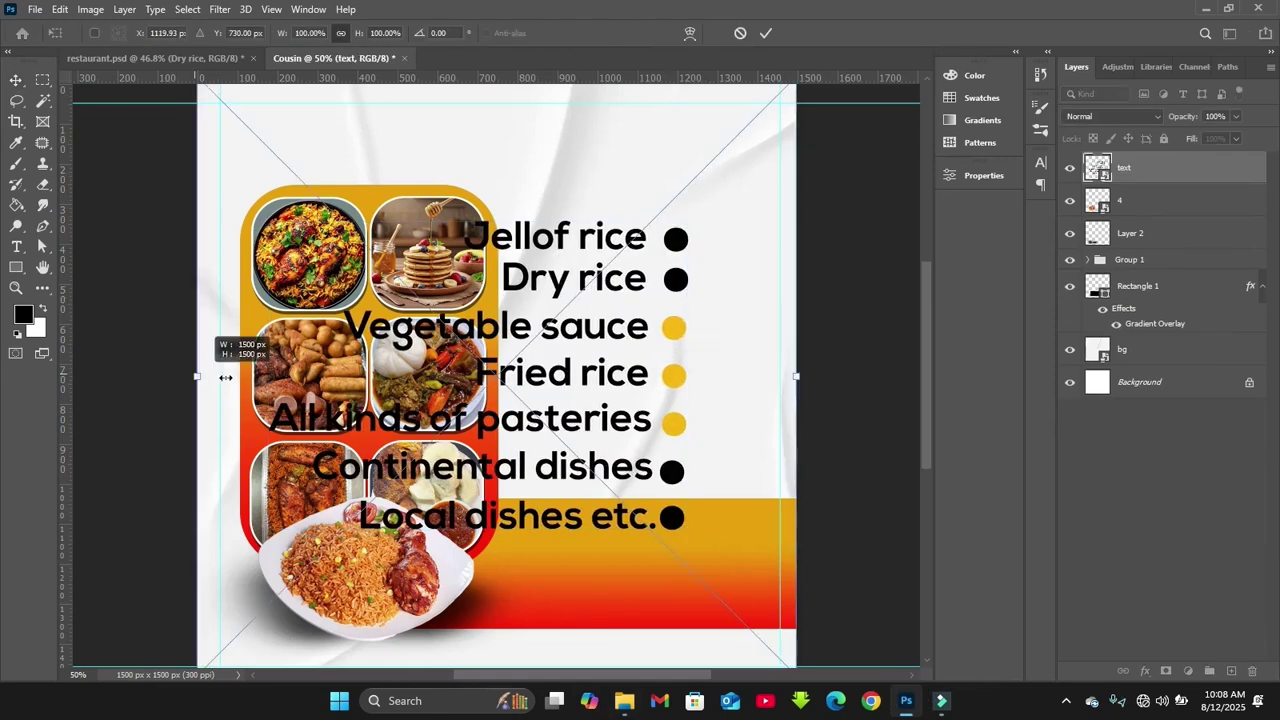
pyautogui.moveTo(223, 371); pyautogui.dragTo(422, 385)
pyautogui.hotkey('ctrl', '+')
pyautogui.scroll(1, 771, 420)
pyautogui.moveTo(667, 424); pyautogui.dragTo(777, 385)
pyautogui.scroll(-3, 846, 451)
pyautogui.click(846, 451)
pyautogui.scroll(3, 846, 451)
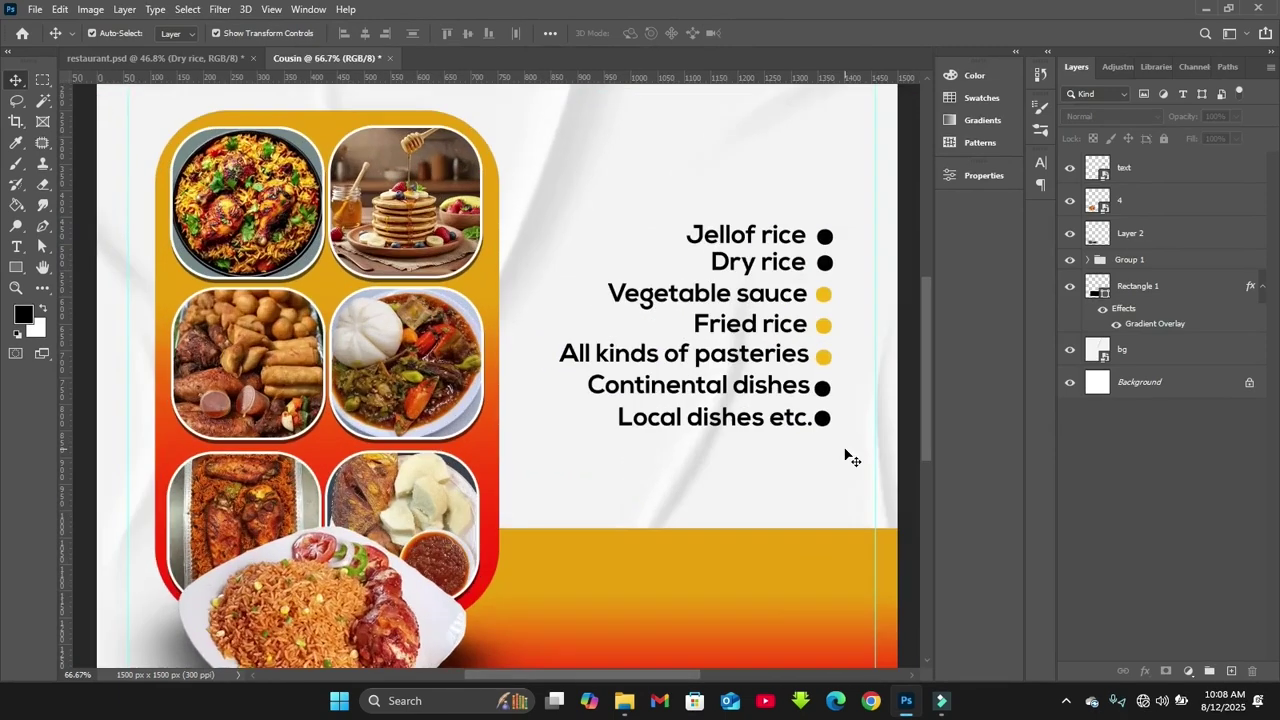
pyautogui.moveTo(673, 381); pyautogui.dragTo(680, 372)
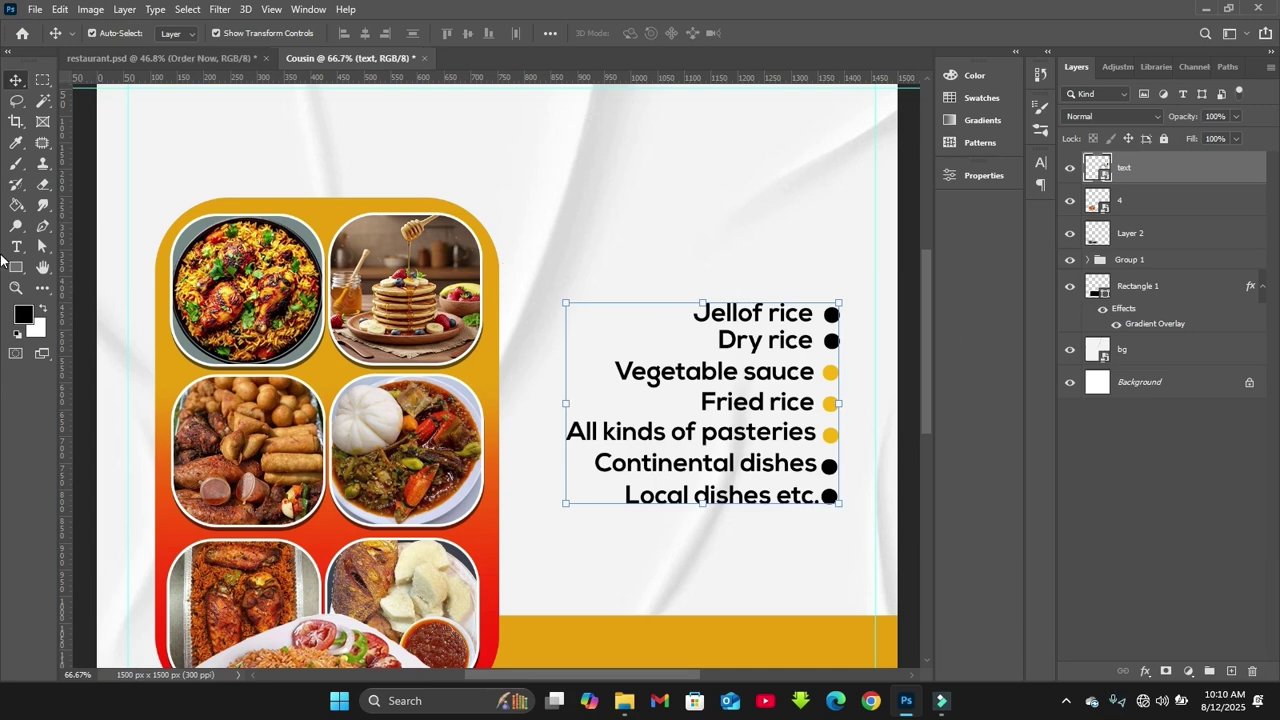
# Draw a black rectangle just above the dish list
pyautogui.click(17, 268)
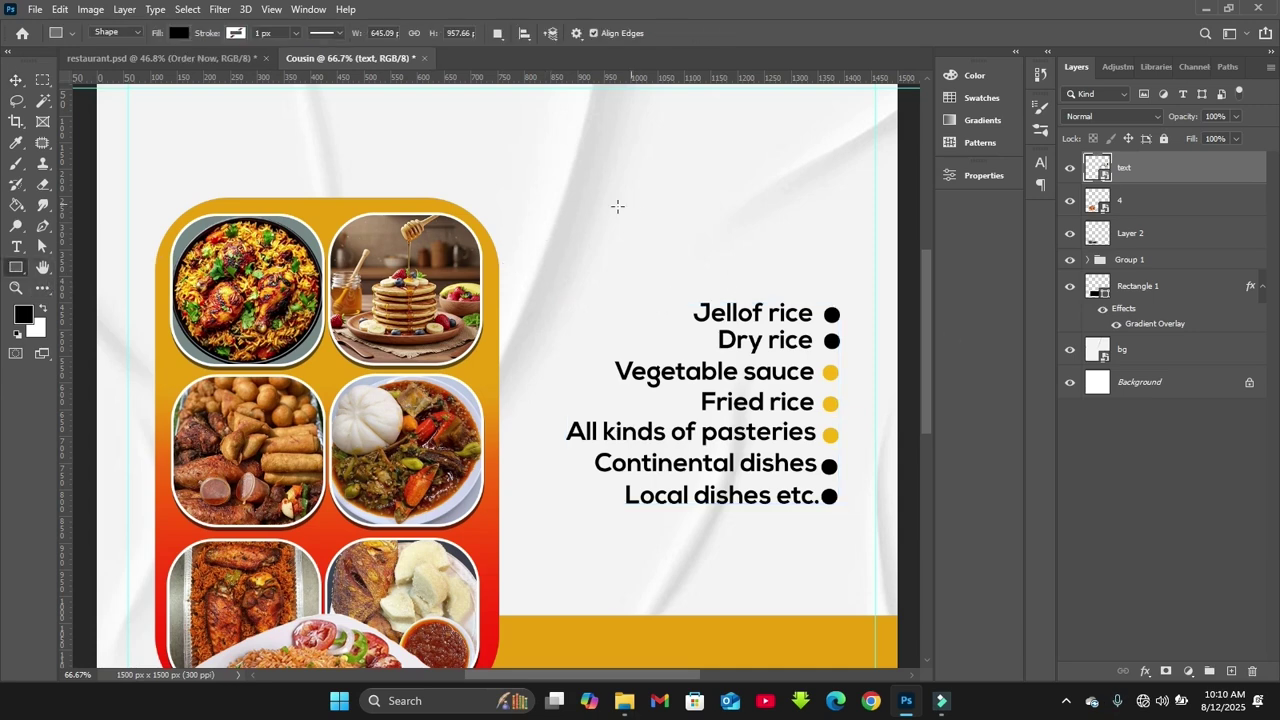
pyautogui.moveTo(547, 196); pyautogui.dragTo(770, 240)
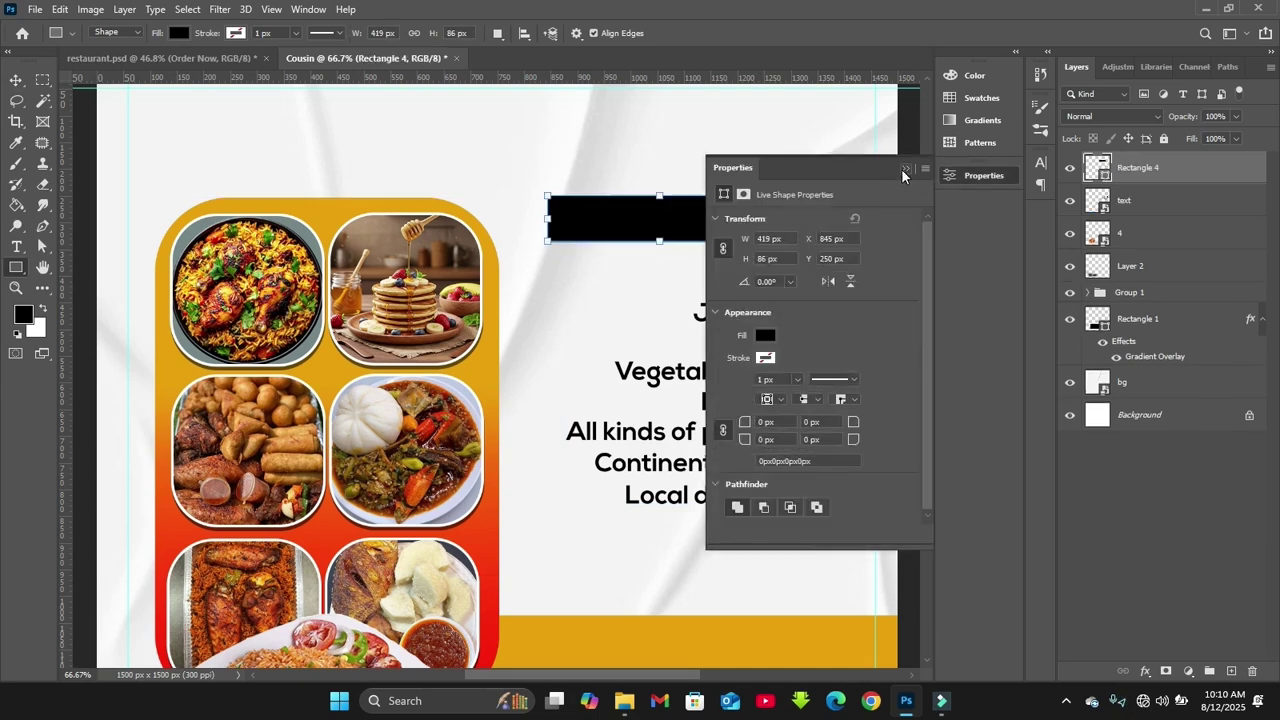
pyautogui.click(901, 168)
# Tilt the rectangle about -12.6°, move it into place and enlarge it slightly
pyautogui.click(17, 80)
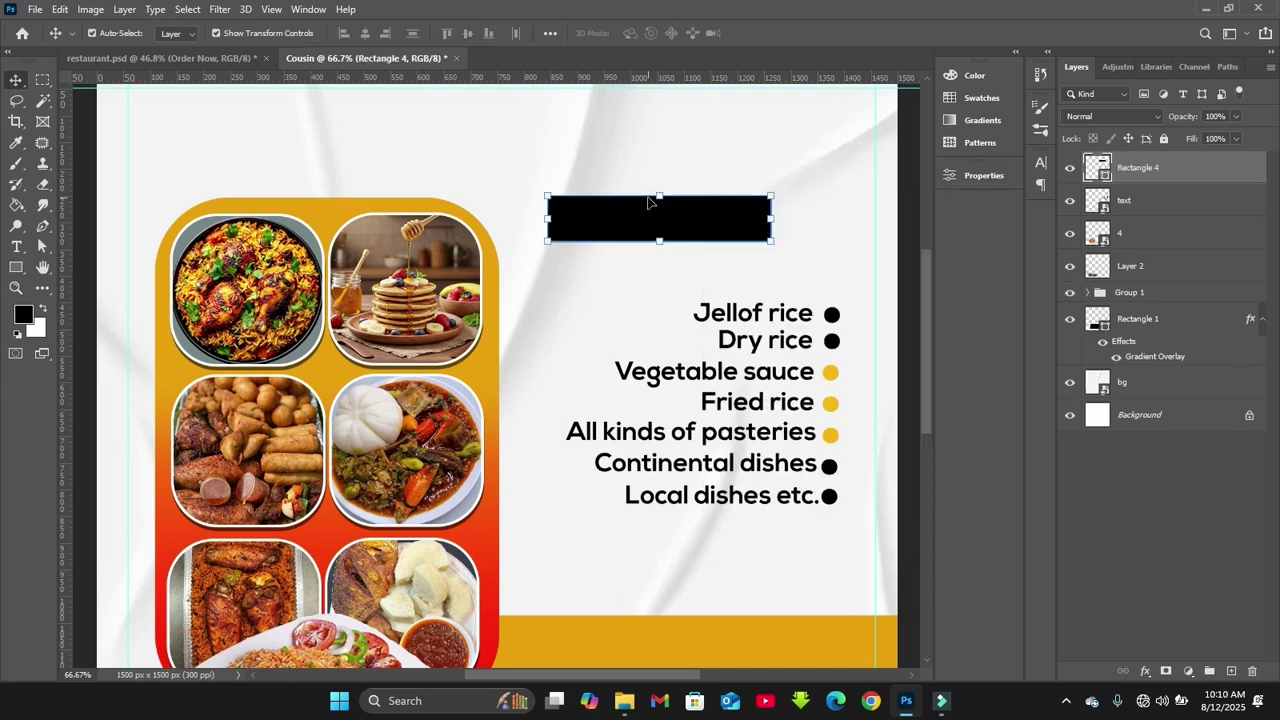
pyautogui.moveTo(776, 124); pyautogui.dragTo(790, 147)
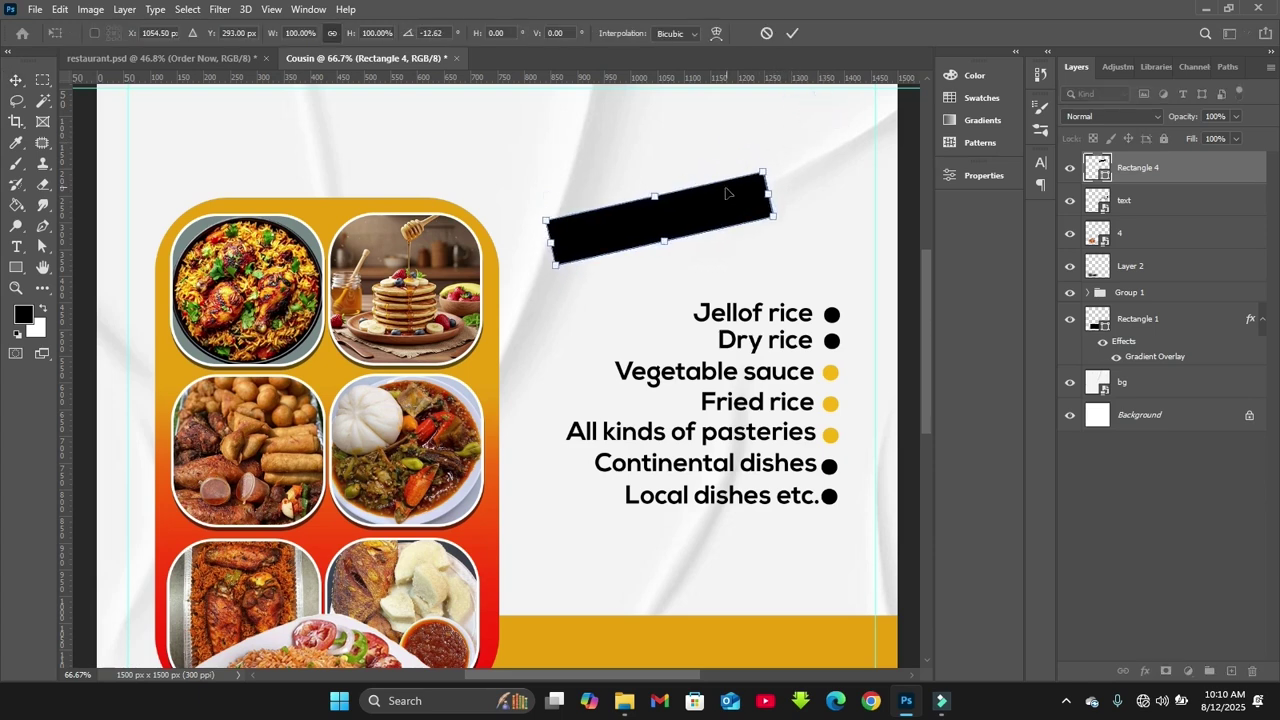
pyautogui.moveTo(716, 207); pyautogui.dragTo(779, 241)
pyautogui.press('Return')
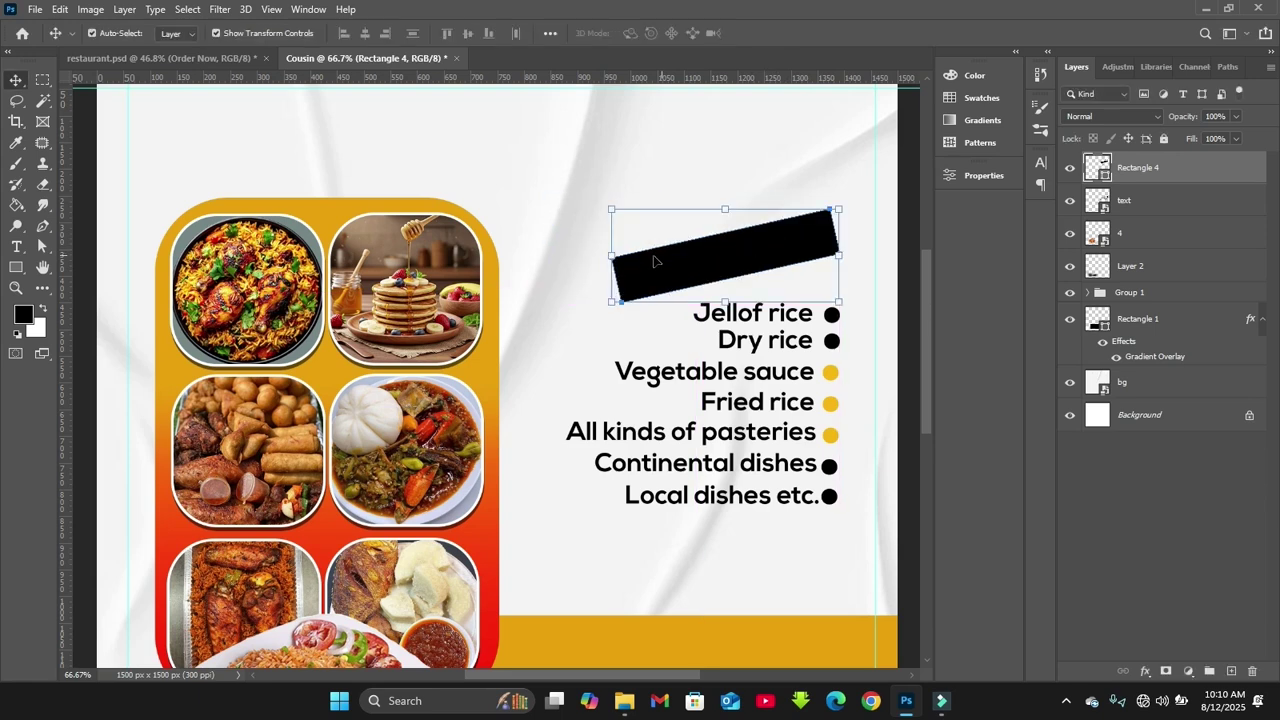
pyautogui.moveTo(608, 258); pyautogui.dragTo(616, 257)
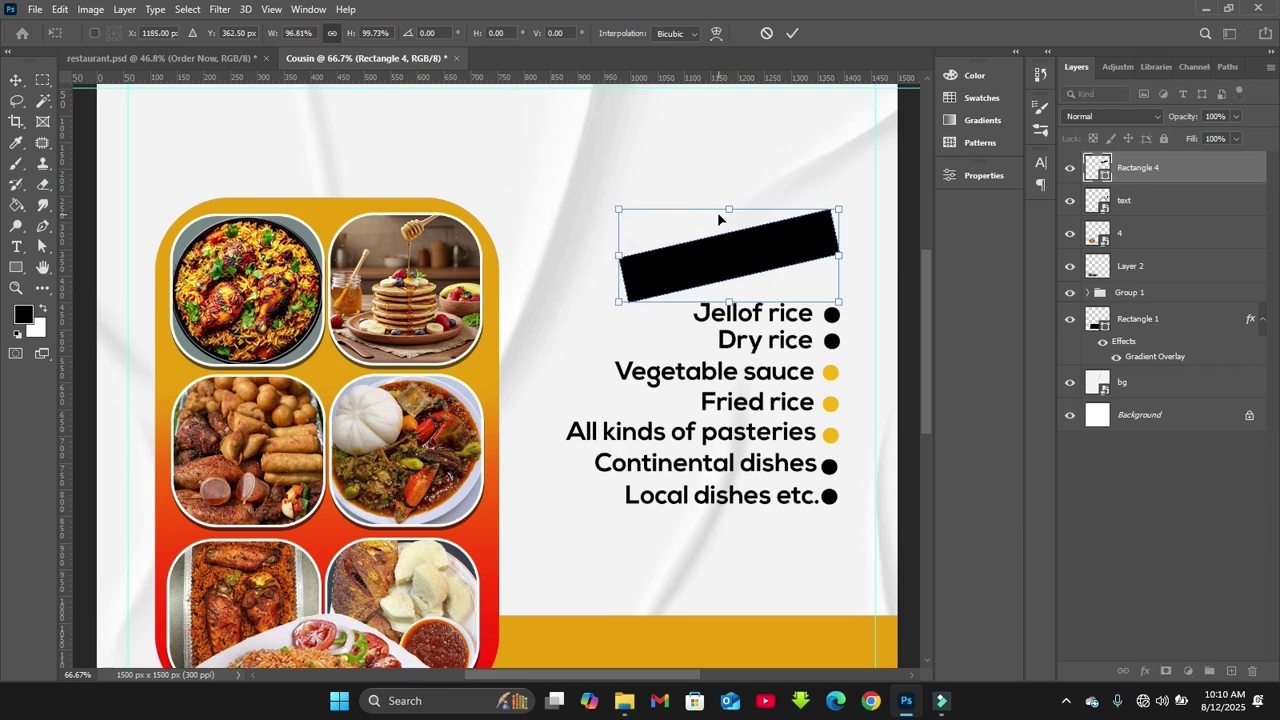
pyautogui.moveTo(620, 209); pyautogui.dragTo(613, 204)
pyautogui.press('Return')
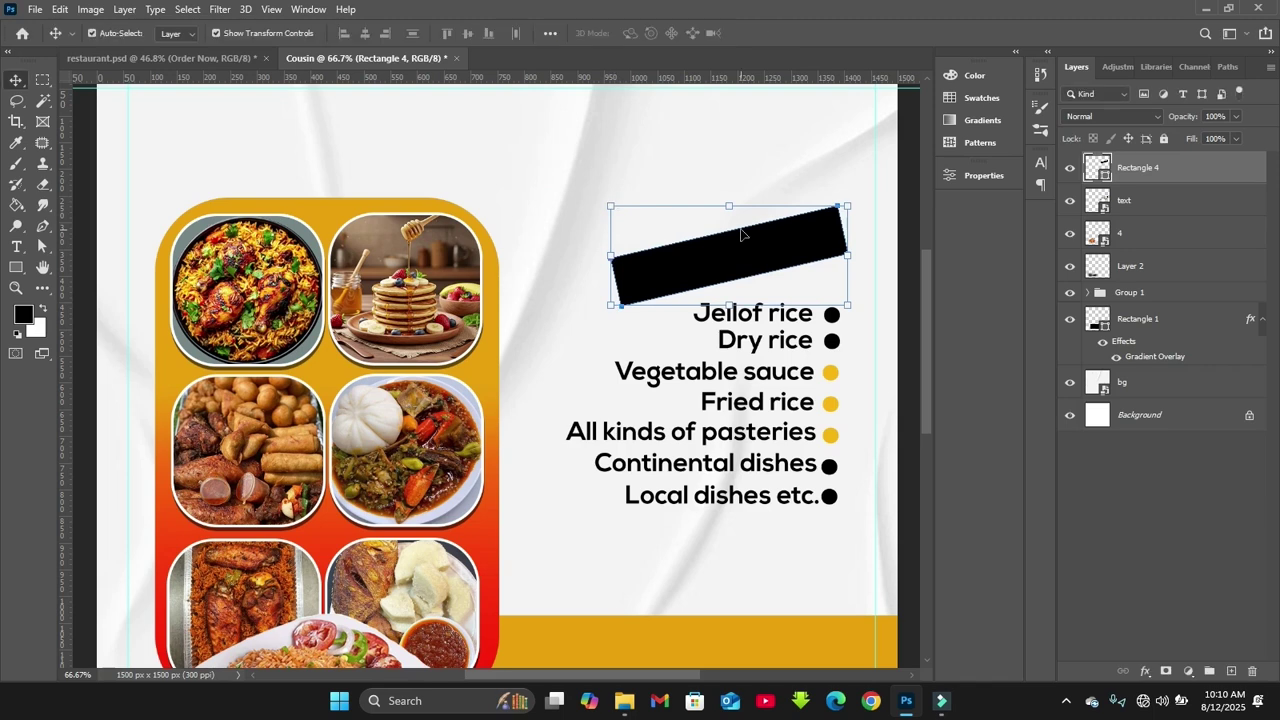
# Apply a Gradient Overlay layer style to Rectangle 4
pyautogui.doubleClick(1247, 172)
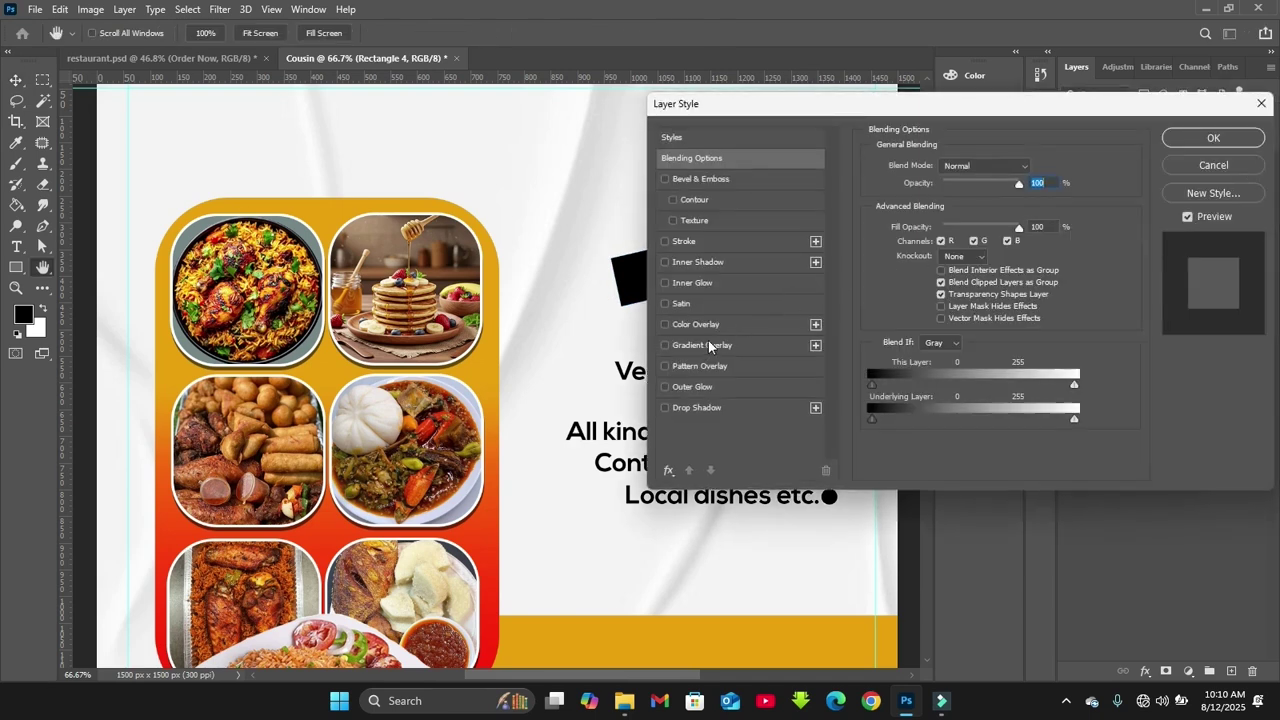
pyautogui.click(706, 345)
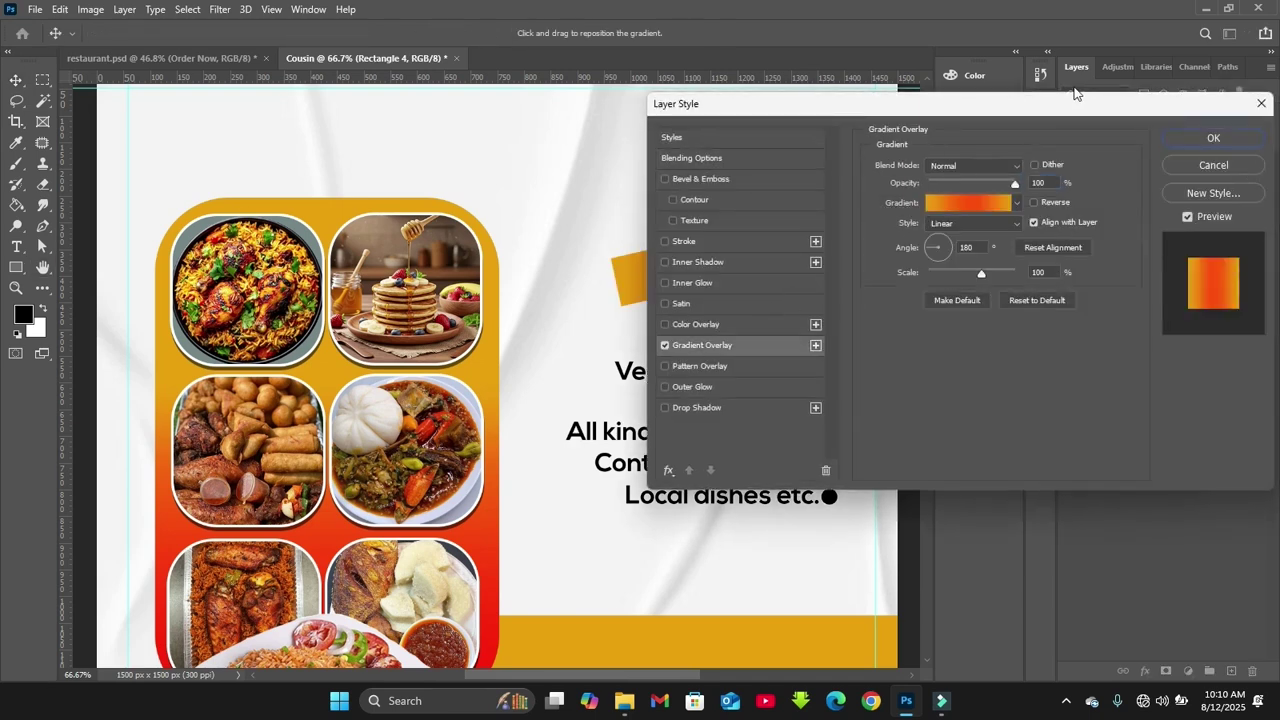
pyautogui.moveTo(1060, 105); pyautogui.dragTo(1078, 329)
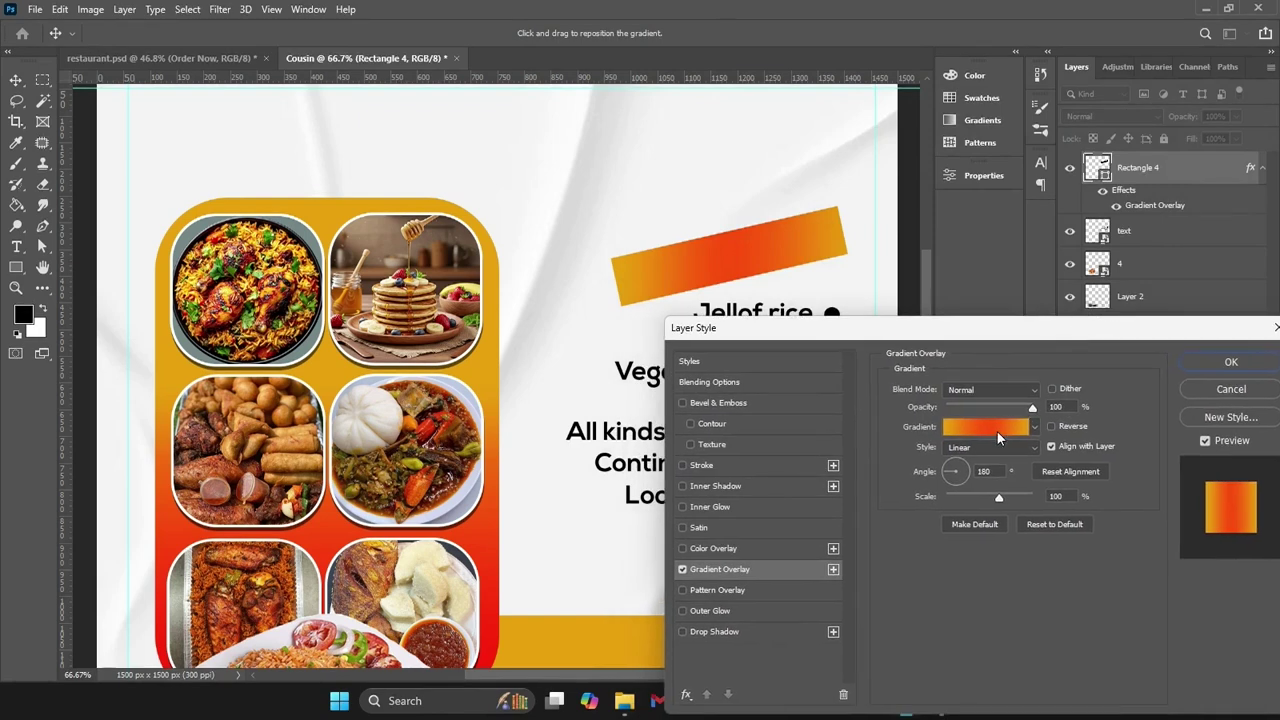
pyautogui.click(997, 431)
# Check the stops—golden orange, fb4d09 at 53%, golden orange—and accept the gradient overlay
pyautogui.click(860, 396)
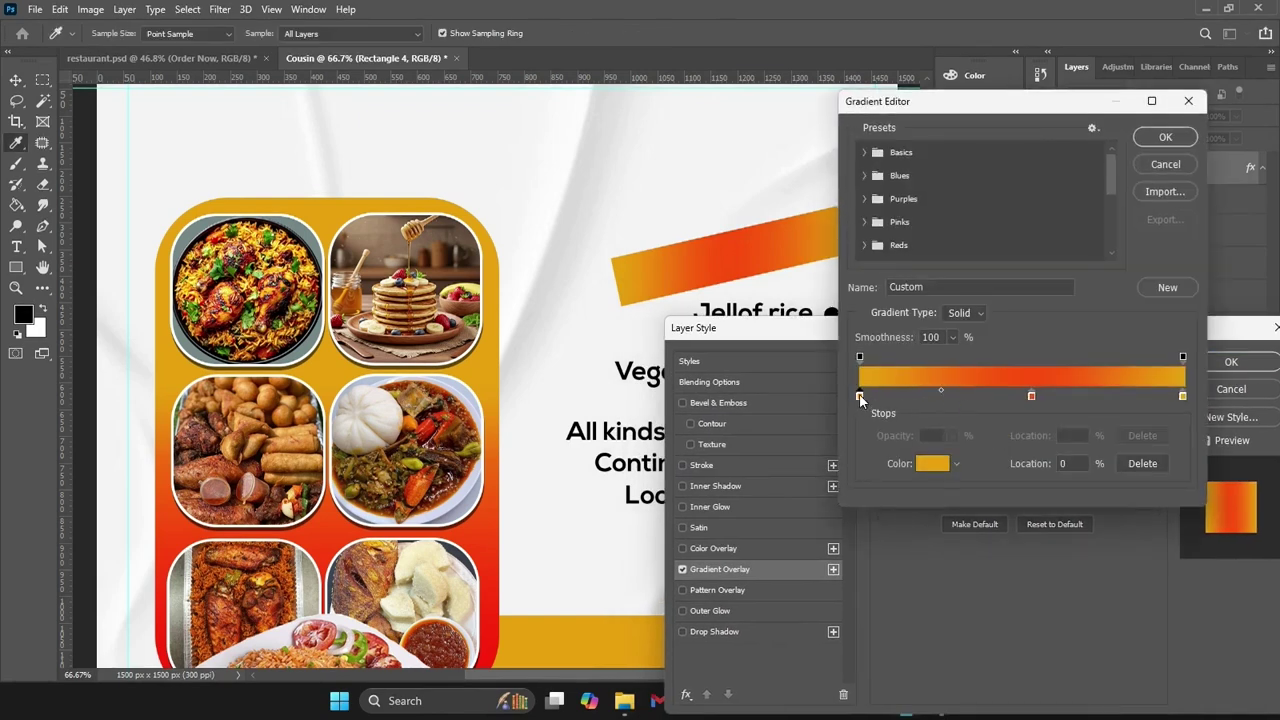
pyautogui.click(935, 464)
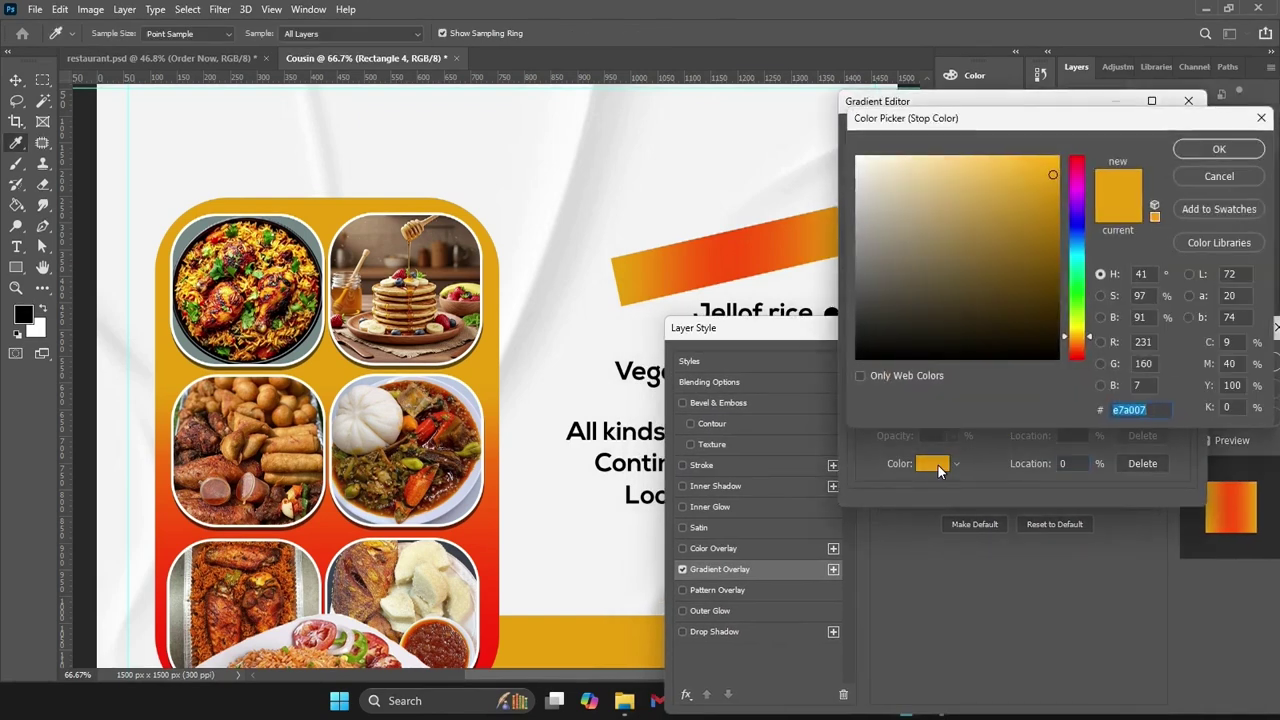
pyautogui.press('Escape')
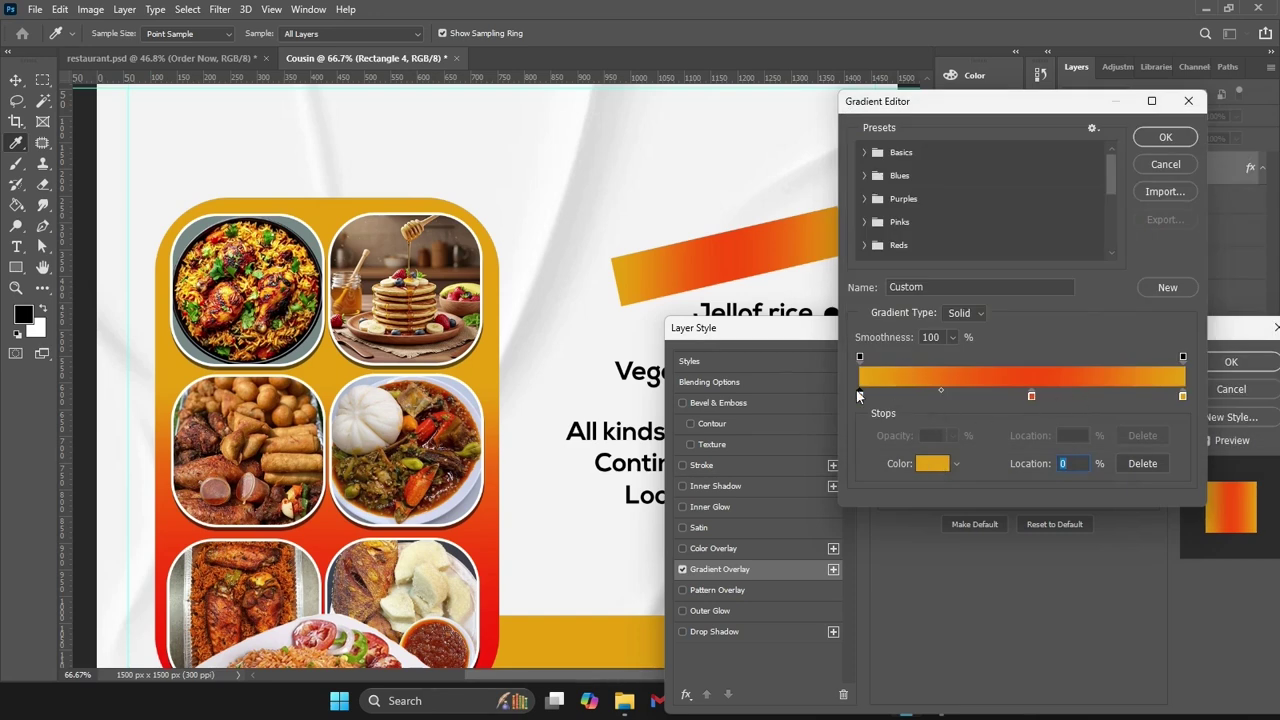
pyautogui.click(1031, 397)
pyautogui.click(931, 466)
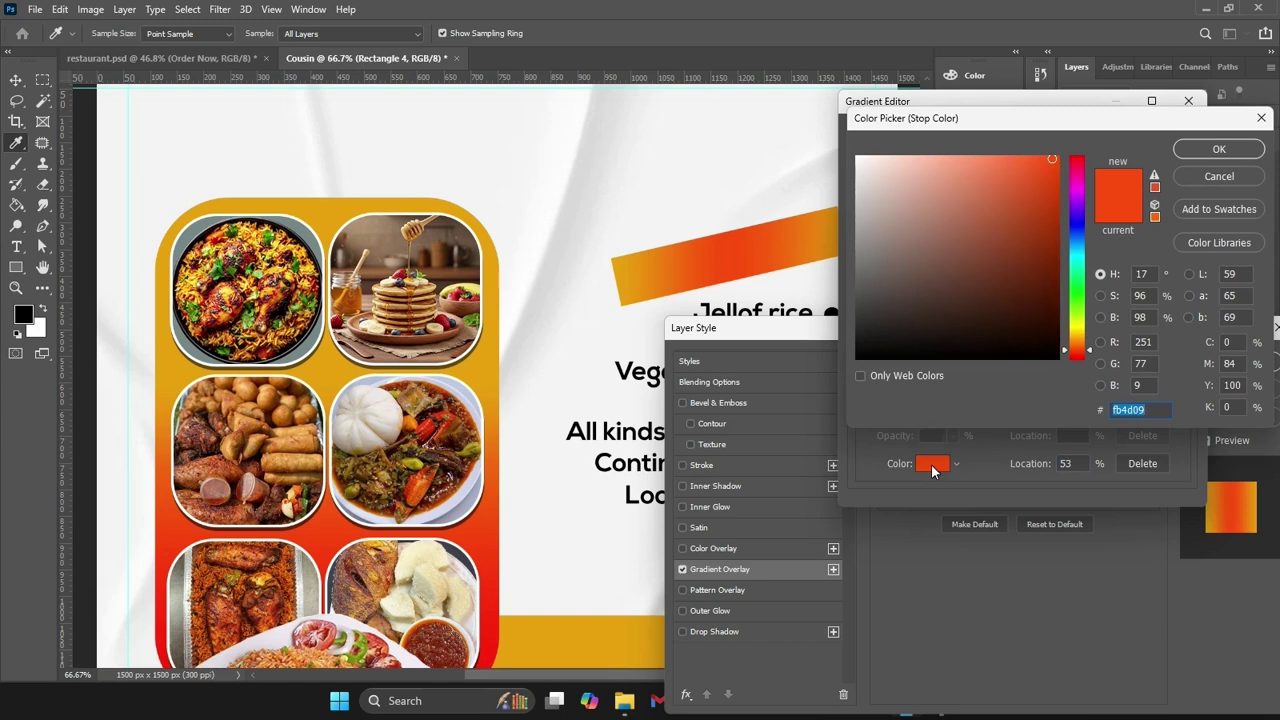
pyautogui.press('Return')
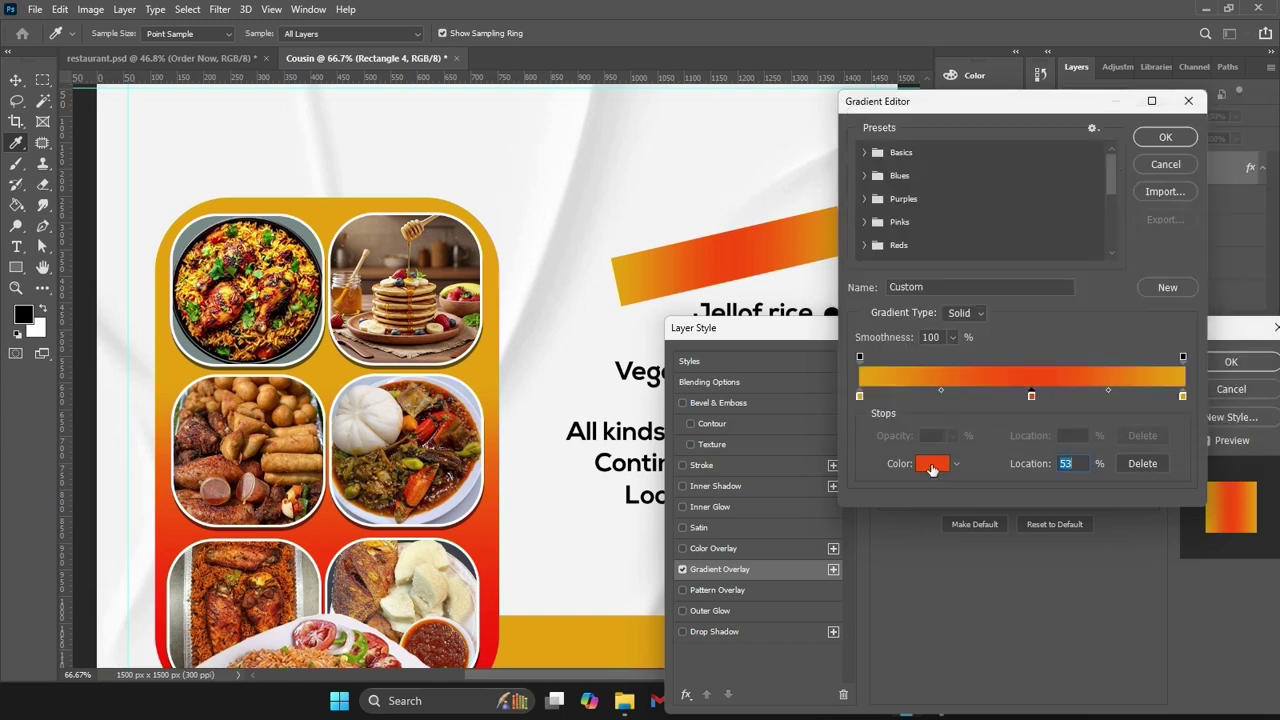
pyautogui.click(1183, 396)
pyautogui.click(940, 462)
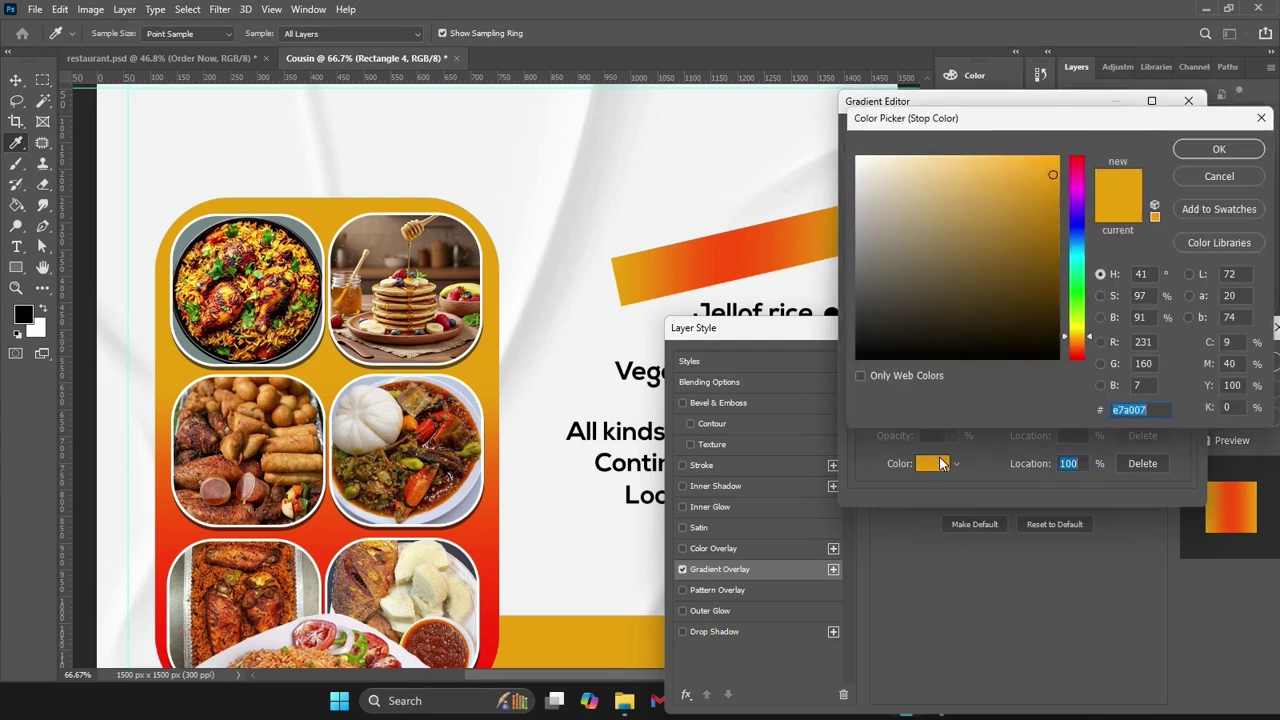
pyautogui.press('Return')
pyautogui.press('Return')
pyautogui.press('Return')
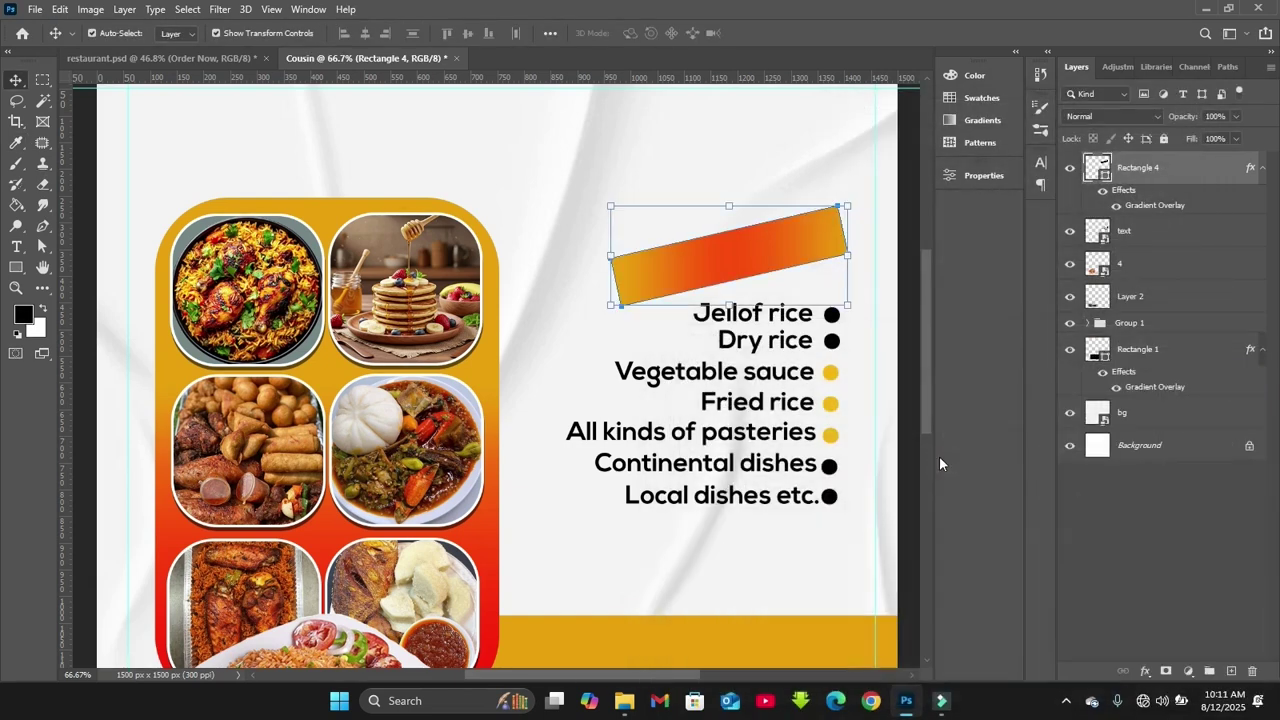
# Nudge the banner up and type white 'Order Now' text above it
pyautogui.moveTo(726, 258); pyautogui.dragTo(726, 249)
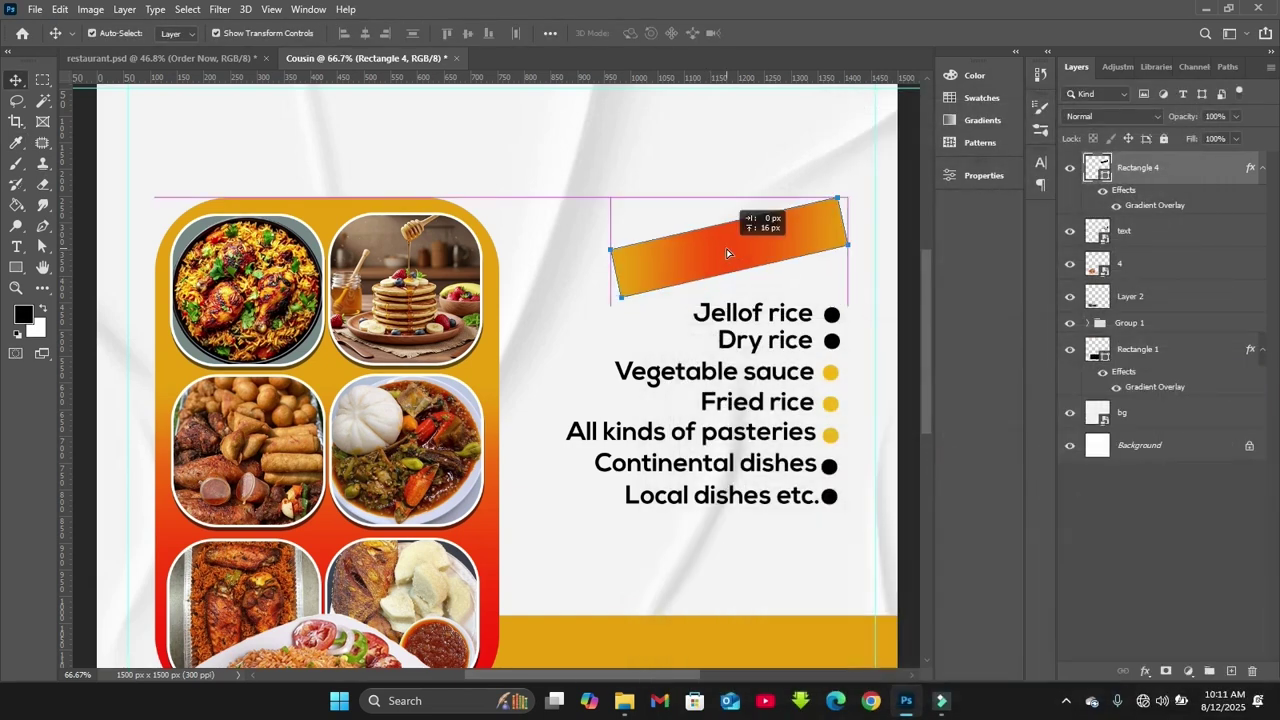
pyautogui.click(16, 247)
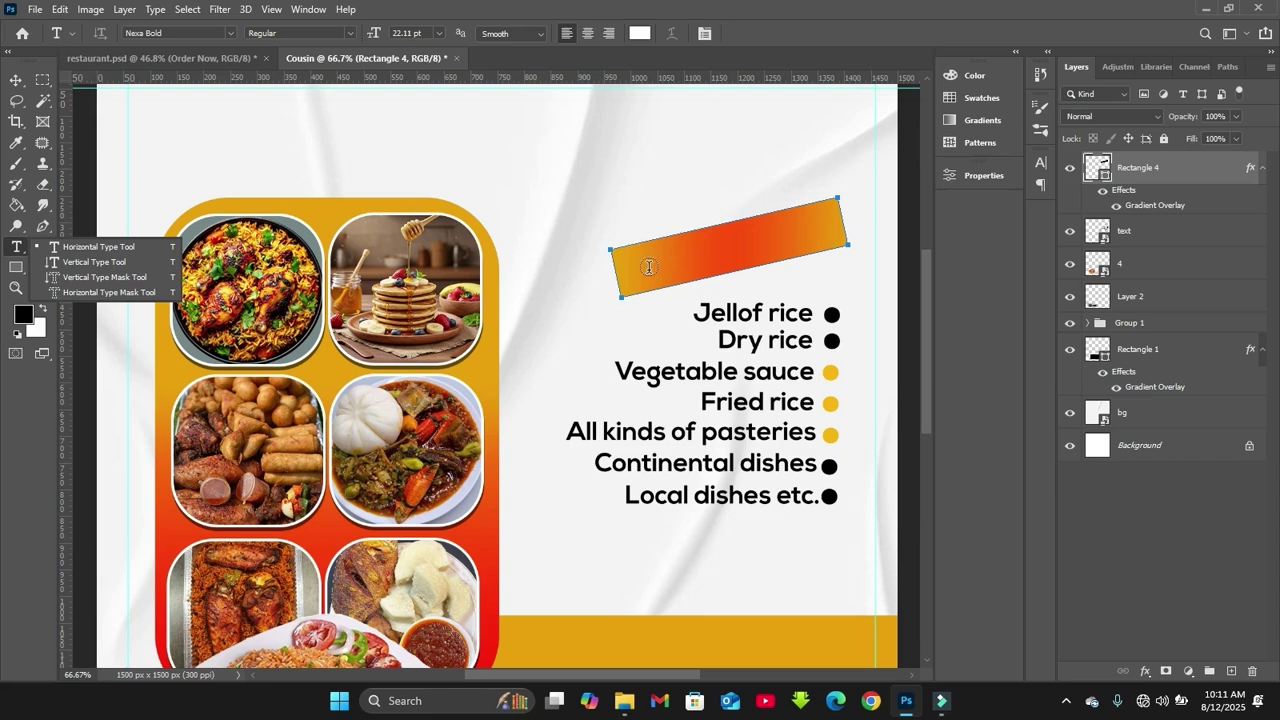
pyautogui.click(589, 191)
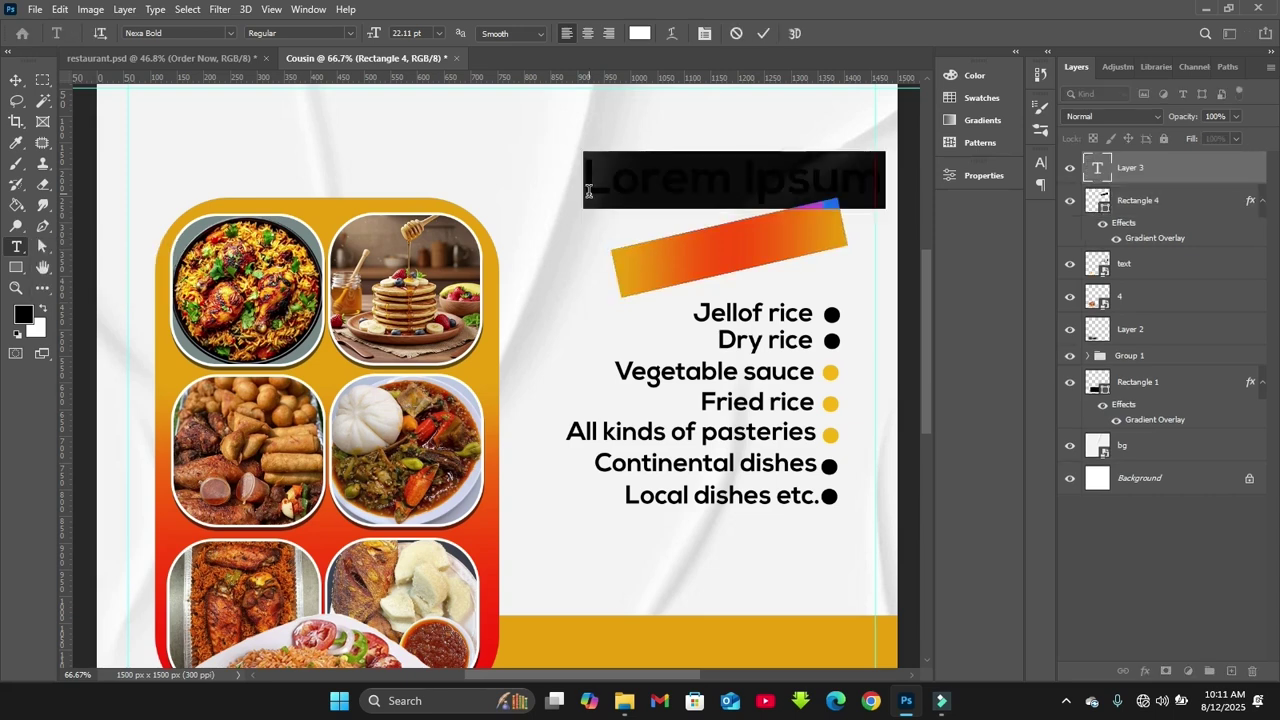
pyautogui.write('Order Now')
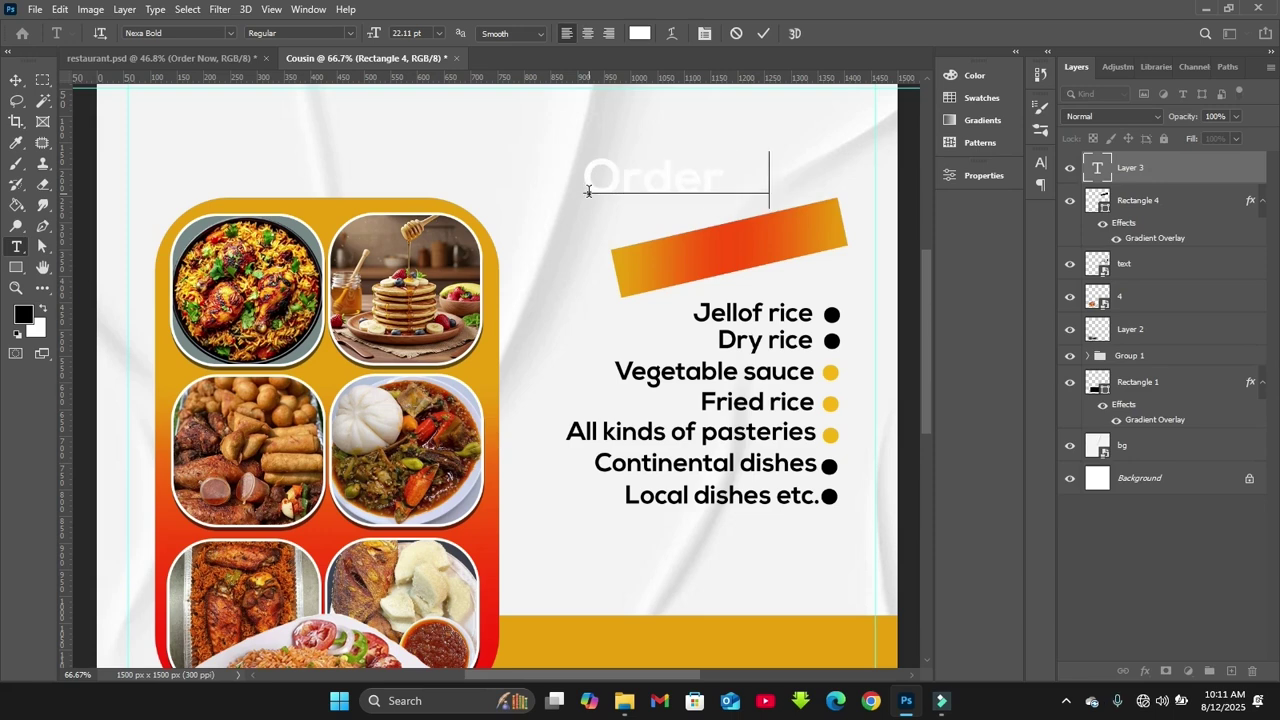
pyautogui.click(766, 35)
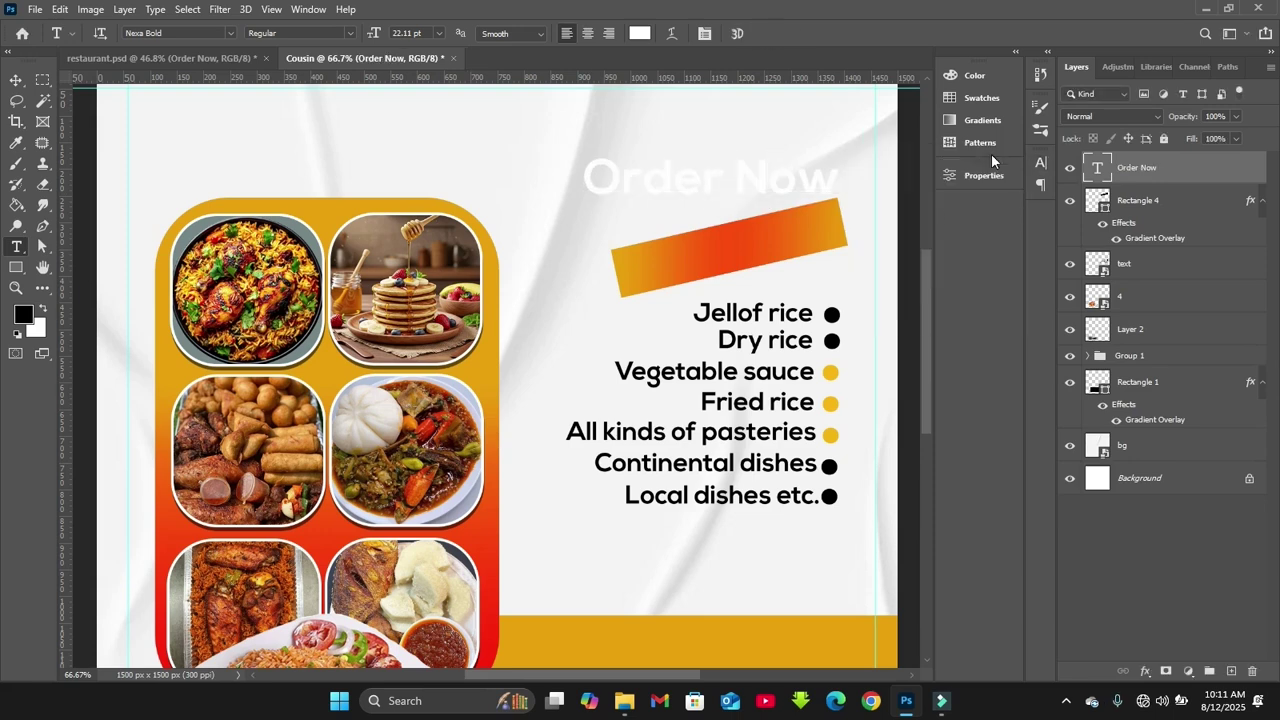
pyautogui.press('v')
# Move 'Order Now' onto the gradient banner and rotate it to match the tilt
pyautogui.moveTo(746, 176); pyautogui.dragTo(770, 233)
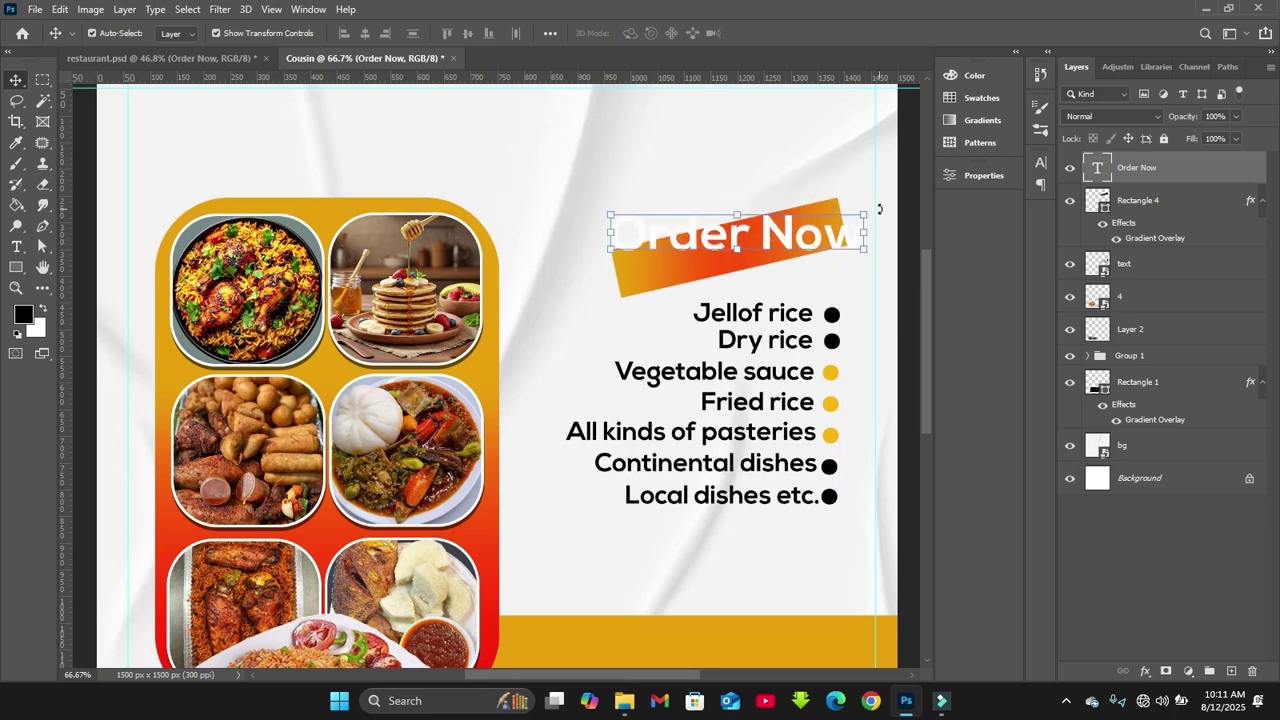
pyautogui.moveTo(879, 208); pyautogui.dragTo(890, 166)
pyautogui.moveTo(730, 238); pyautogui.dragTo(738, 252)
pyautogui.moveTo(604, 198); pyautogui.dragTo(660, 262)
pyautogui.moveTo(845, 219); pyautogui.dragTo(830, 222)
pyautogui.press('Return')
# Select the text and banner together and transform them as one
pyautogui.click(600, 180)
pyautogui.click(676, 260)
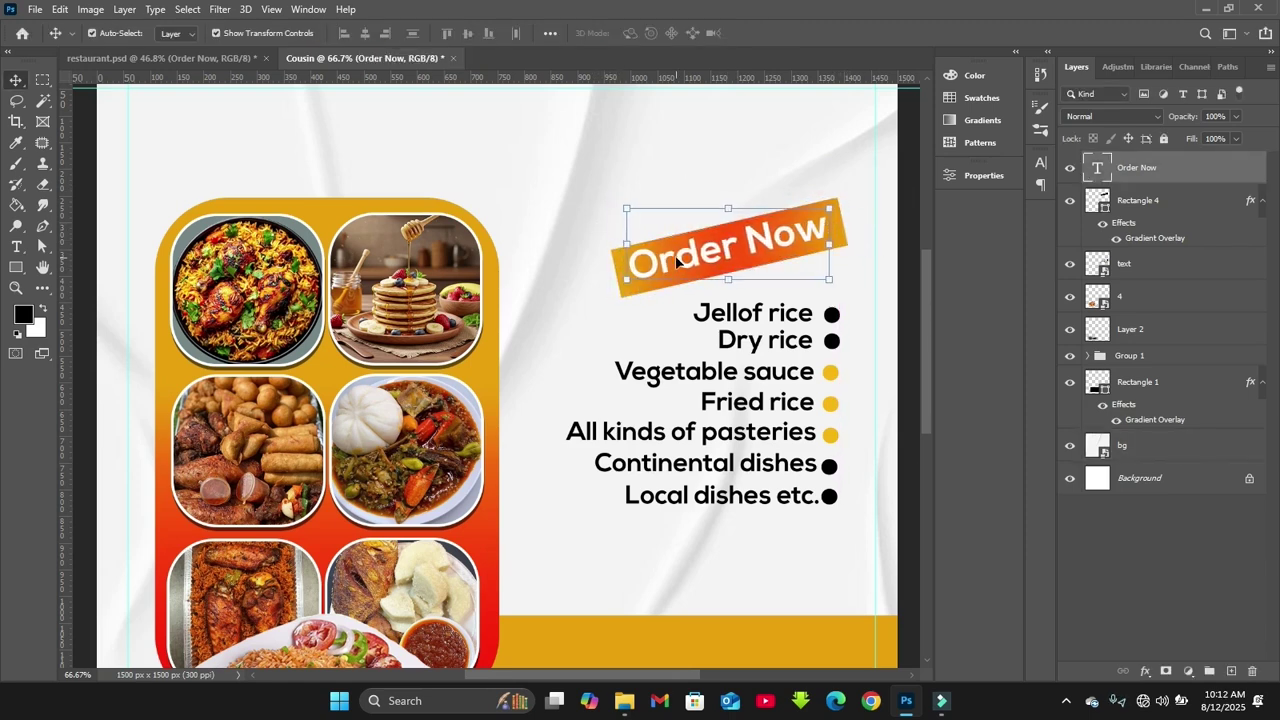
pyautogui.keyDown('shift'); pyautogui.click(790, 250); pyautogui.keyUp('shift')
pyautogui.hotkey('ctrl', 't')
pyautogui.moveTo(790, 250); pyautogui.dragTo(794, 249)
pyautogui.press('Return')
pyautogui.click(680, 172)
pyautogui.click(674, 260)
pyautogui.press('Left')
pyautogui.press('Left')
# Drag image file 1 from the restaurant youtube folder into the flyer and place it
pyautogui.click(590, 230)
pyautogui.scroll(-3, 600, 300)
pyautogui.moveTo(632, 706)
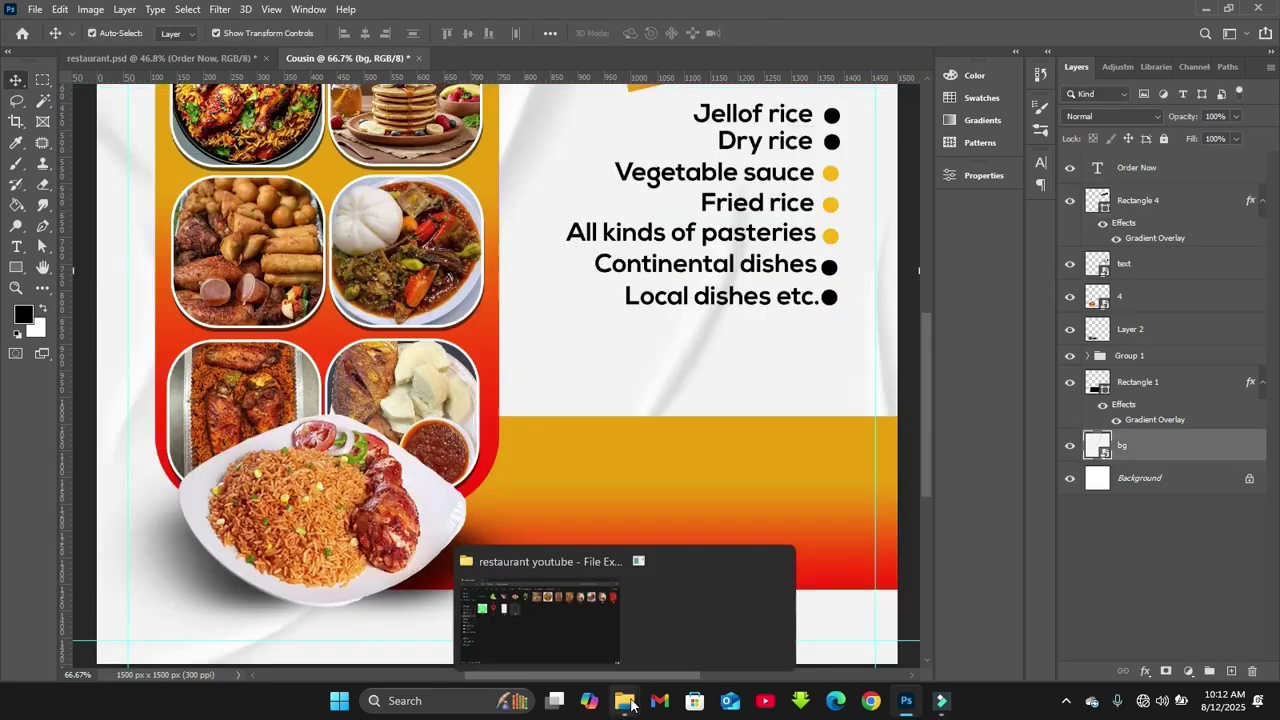
pyautogui.click(584, 653)
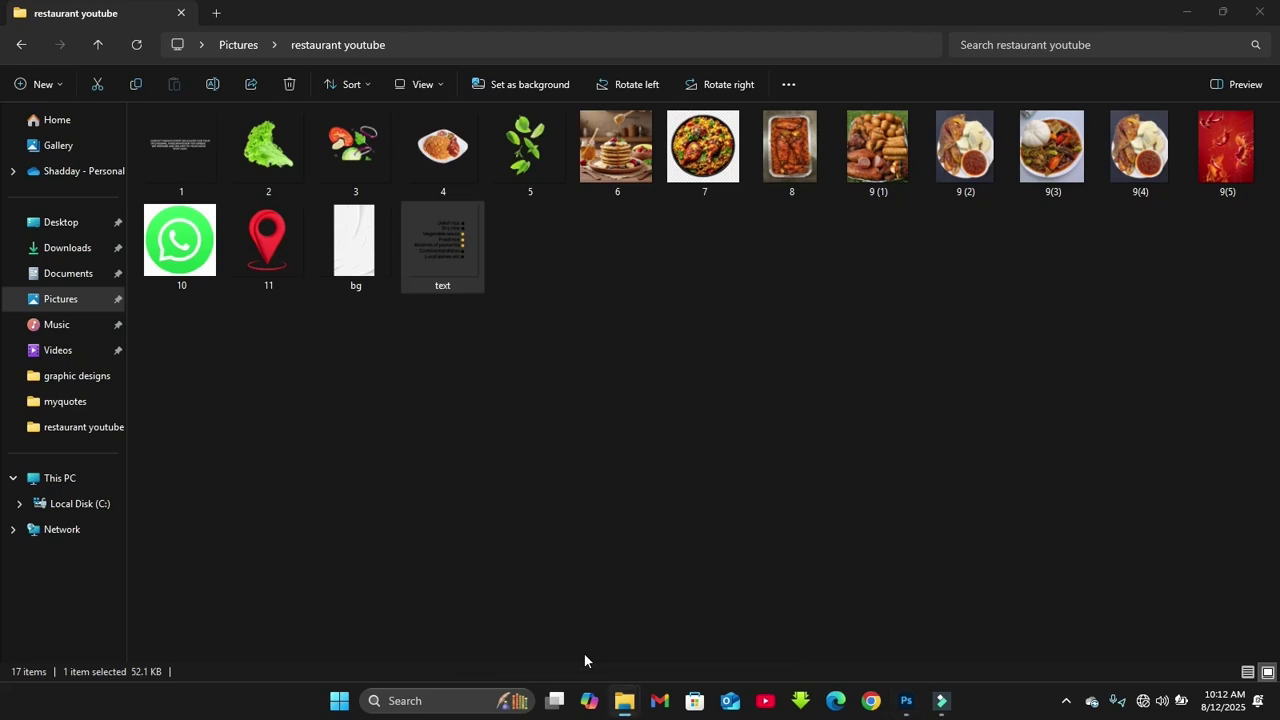
pyautogui.click(184, 154)
pyautogui.moveTo(184, 154); pyautogui.dragTo(710, 480)
pyautogui.press('Return')
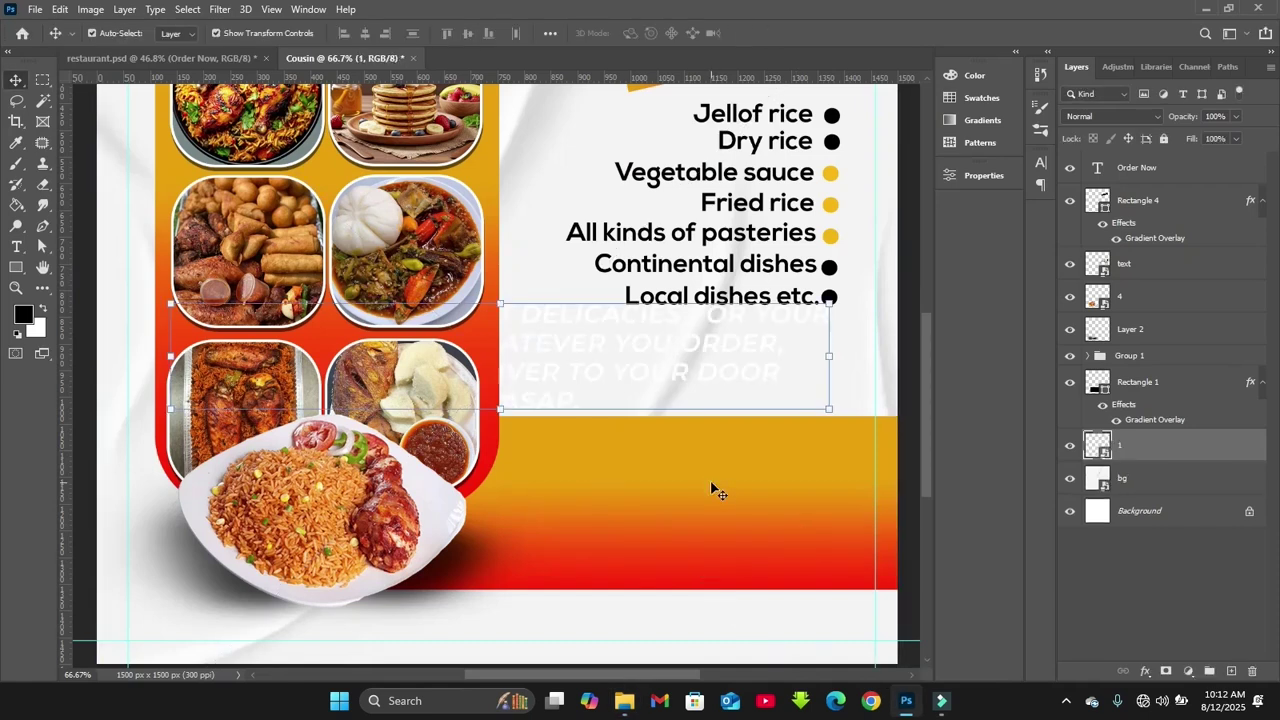
# Move layer 1 to the top of the stack and scale the contact text onto the orange band
pyautogui.moveTo(1149, 455); pyautogui.dragTo(1150, 165)
pyautogui.click(579, 398)
pyautogui.moveTo(573, 375); pyautogui.dragTo(611, 492)
pyautogui.hotkey('ctrl', 't')
pyautogui.moveTo(138, 487); pyautogui.dragTo(287, 486)
pyautogui.press('Return')
# Reposition the contact text on the band and shrink it a little more to fit
pyautogui.moveTo(571, 449); pyautogui.dragTo(708, 459)
pyautogui.click(727, 447)
pyautogui.hotkey('ctrl', 't')
pyautogui.moveTo(478, 470); pyautogui.dragTo(516, 470)
pyautogui.moveTo(633, 461); pyautogui.dragTo(593, 457)
pyautogui.press('Return')
pyautogui.click(754, 345)
pyautogui.click(1170, 168)
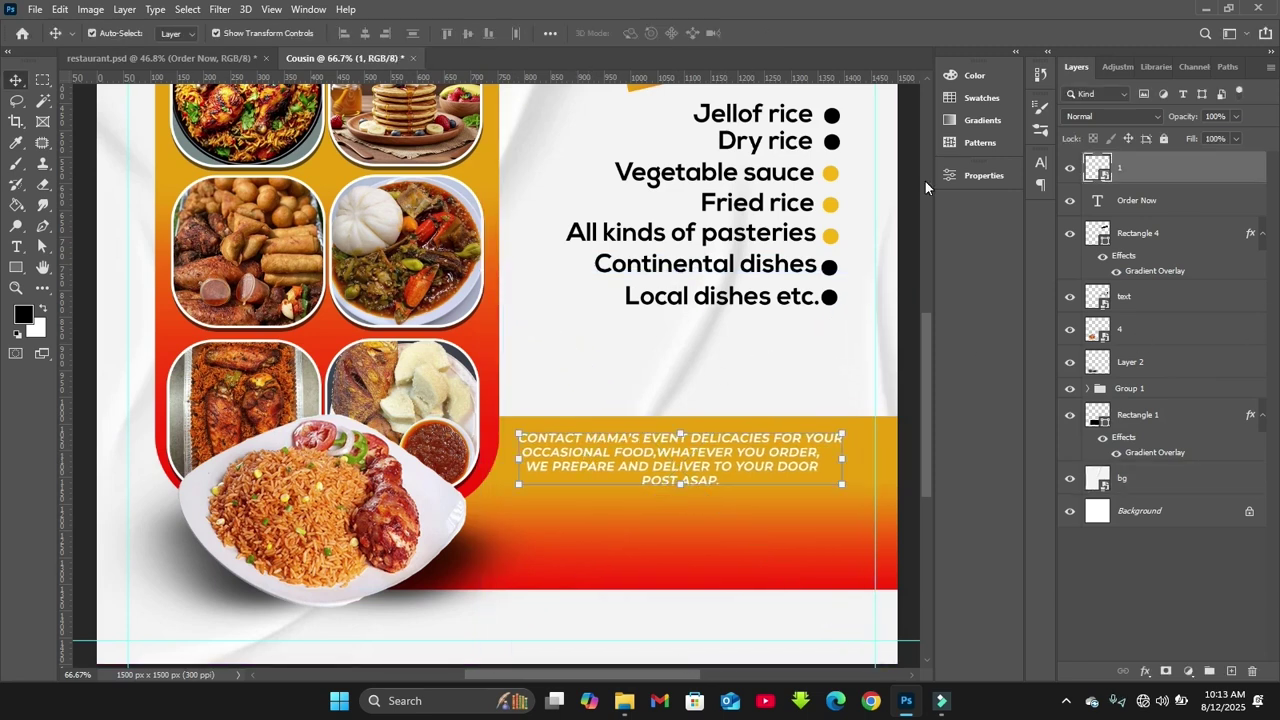
pyautogui.press('u')
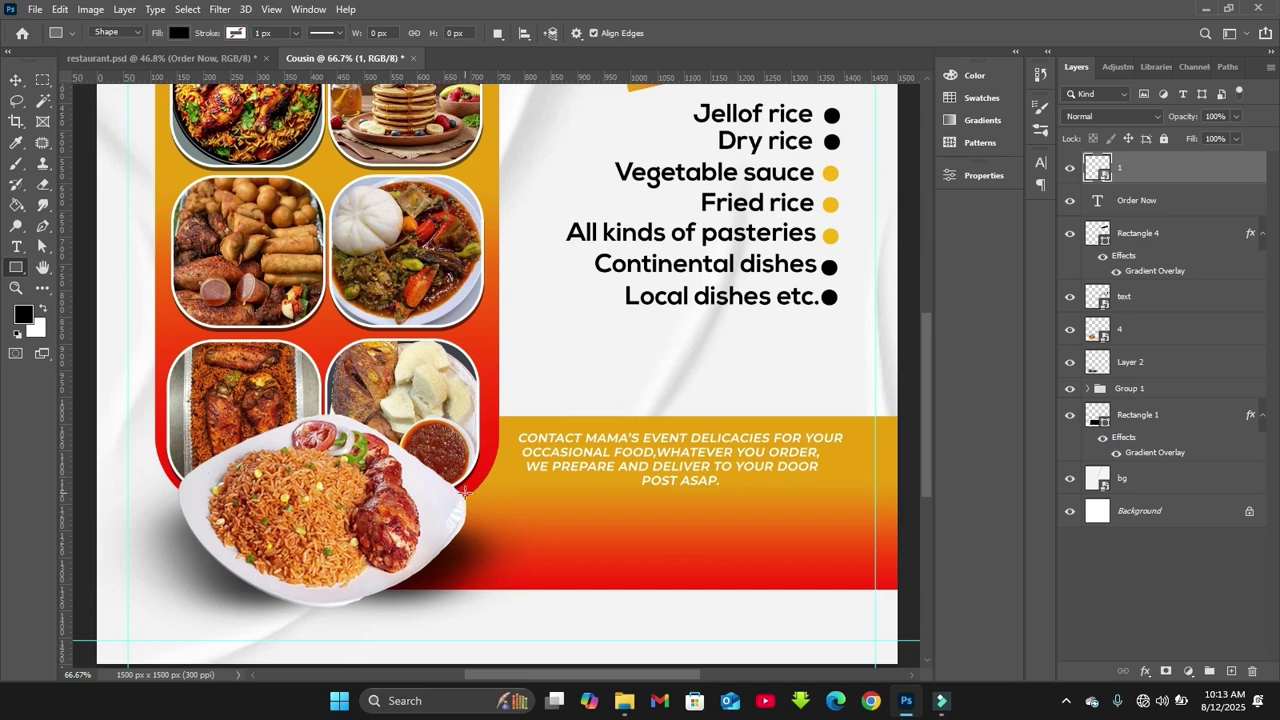
# Draw a thin line across the band, fill it white and nudge it left
pyautogui.moveTo(466, 490)
pyautogui.mouseDown()
pyautogui.moveTo(904, 484)
pyautogui.moveTo(889, 490)
pyautogui.moveTo(899, 493)
pyautogui.mouseUp()
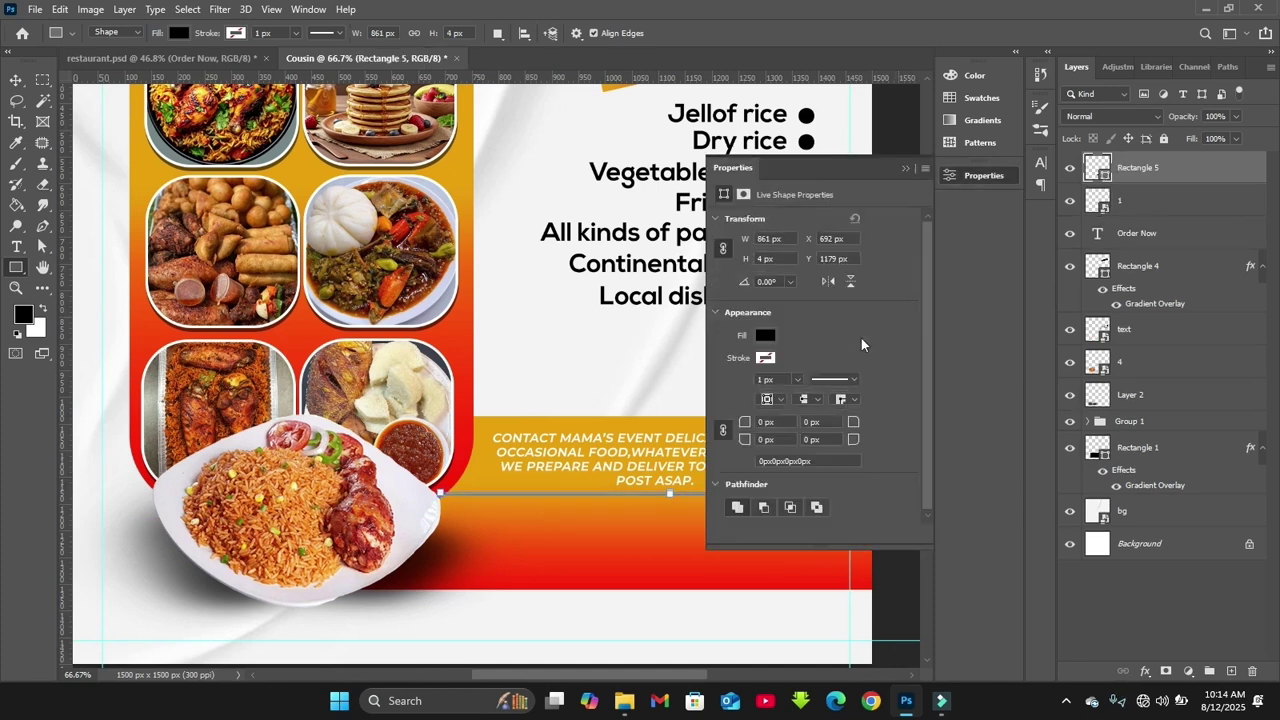
pyautogui.click(765, 337)
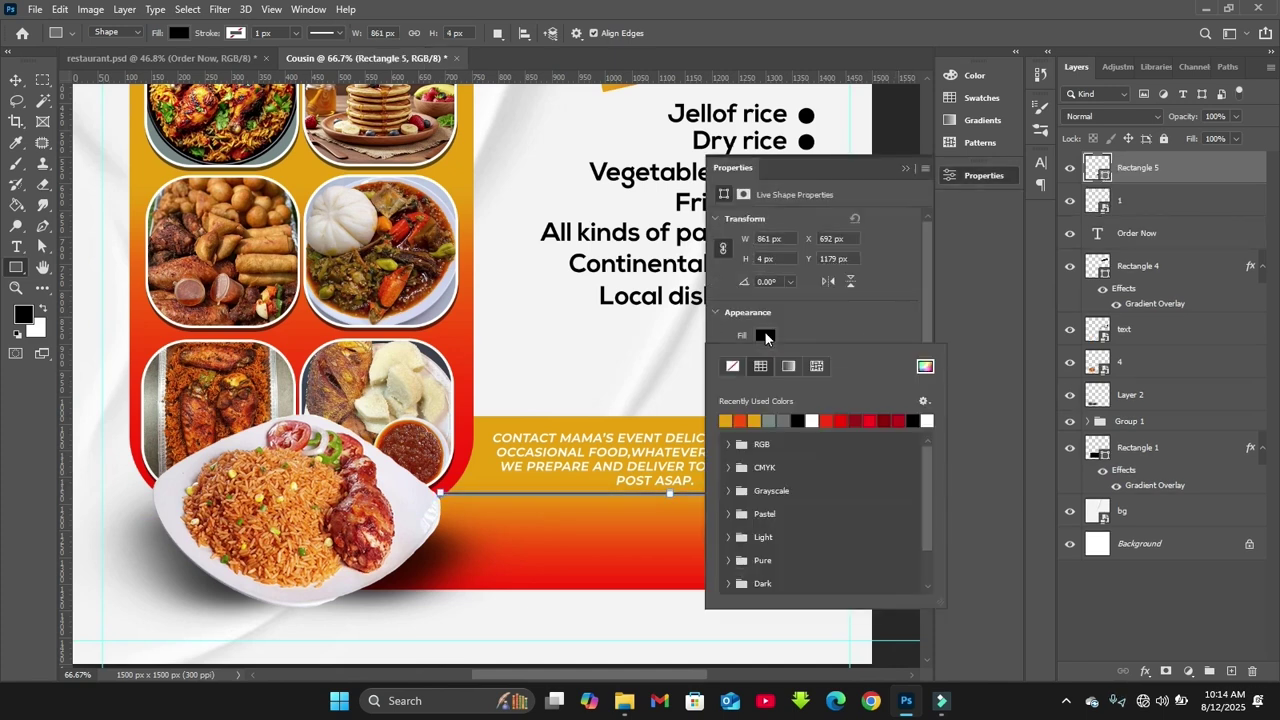
pyautogui.click(812, 421)
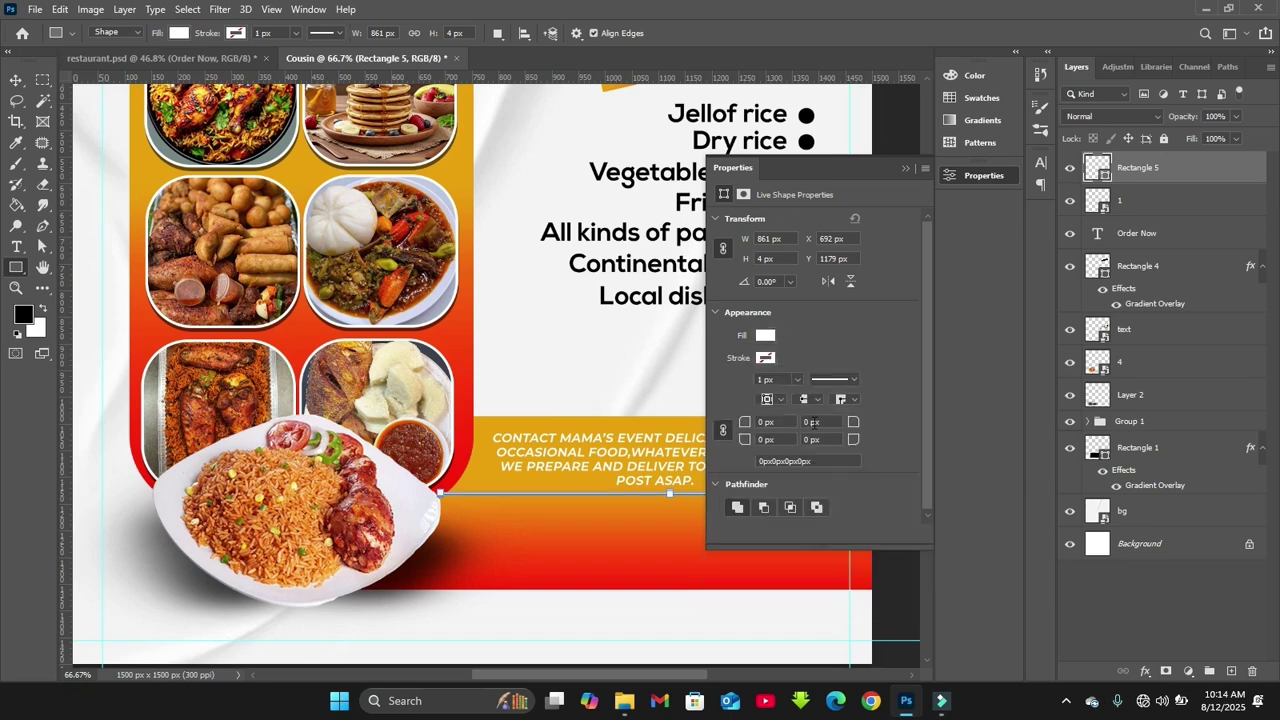
pyautogui.click(977, 180)
pyautogui.press('v')
pyautogui.hotkey('shift', 'Left')
pyautogui.hotkey('shift', 'Left')
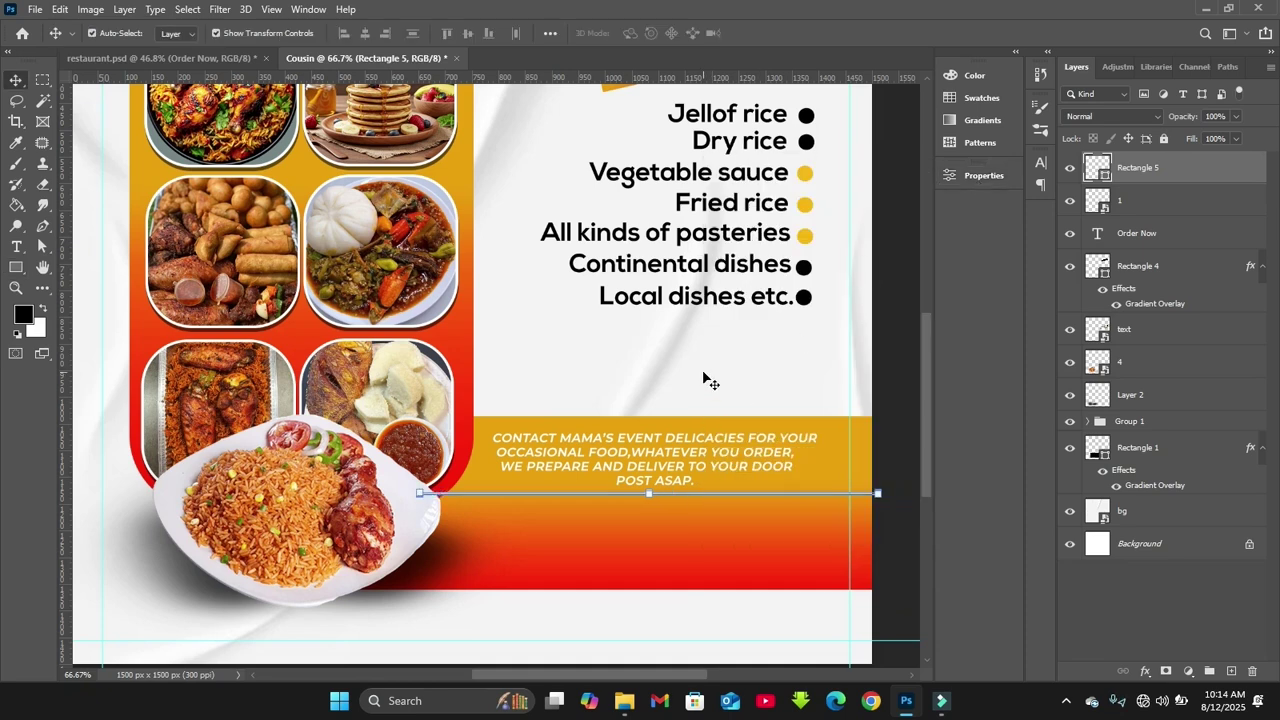
# Move Rectangle 5 below Group 1 and extend its left end behind the rice plate
pyautogui.click(703, 378)
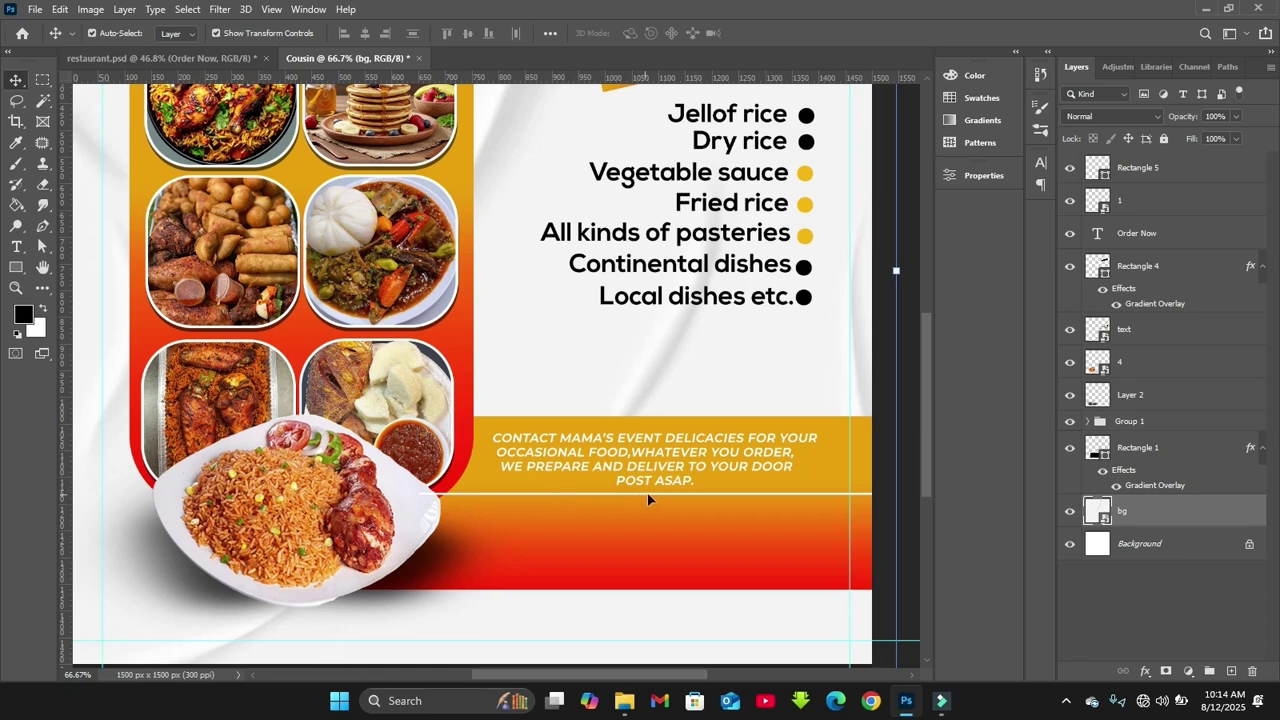
pyautogui.click(1190, 166)
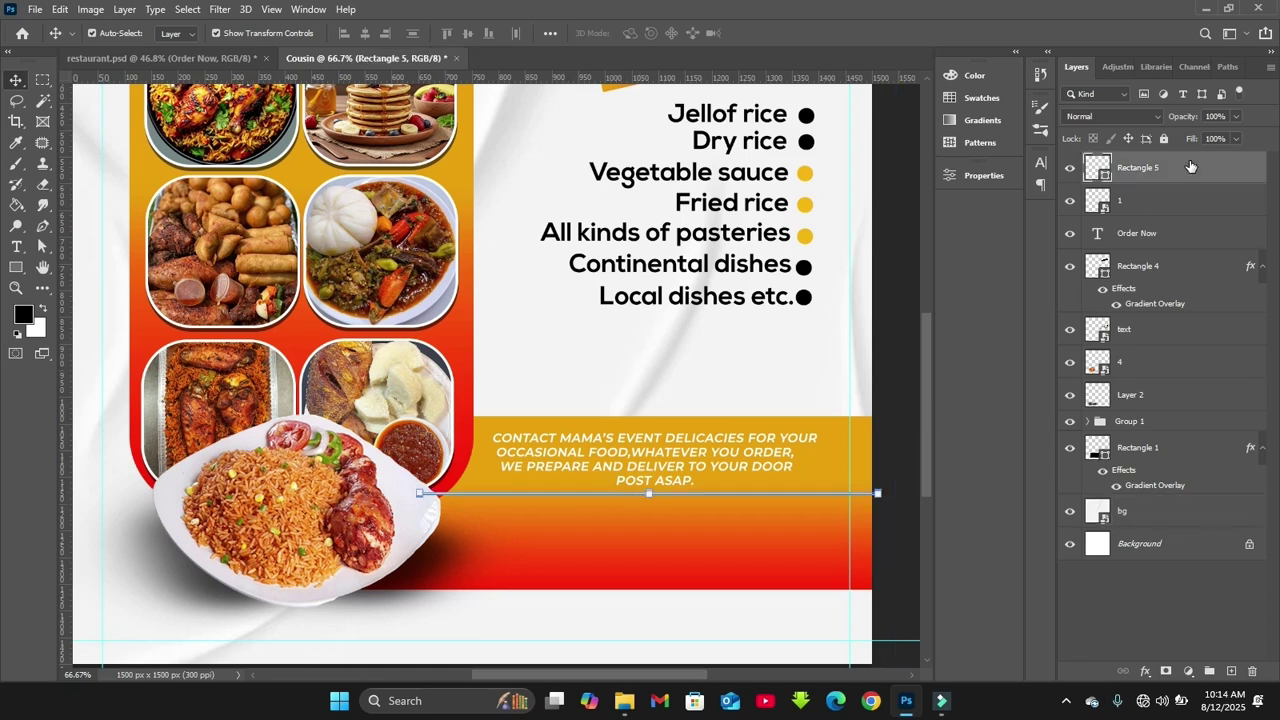
pyautogui.moveTo(1190, 166); pyautogui.dragTo(1174, 438)
pyautogui.moveTo(825, 493); pyautogui.dragTo(819, 492)
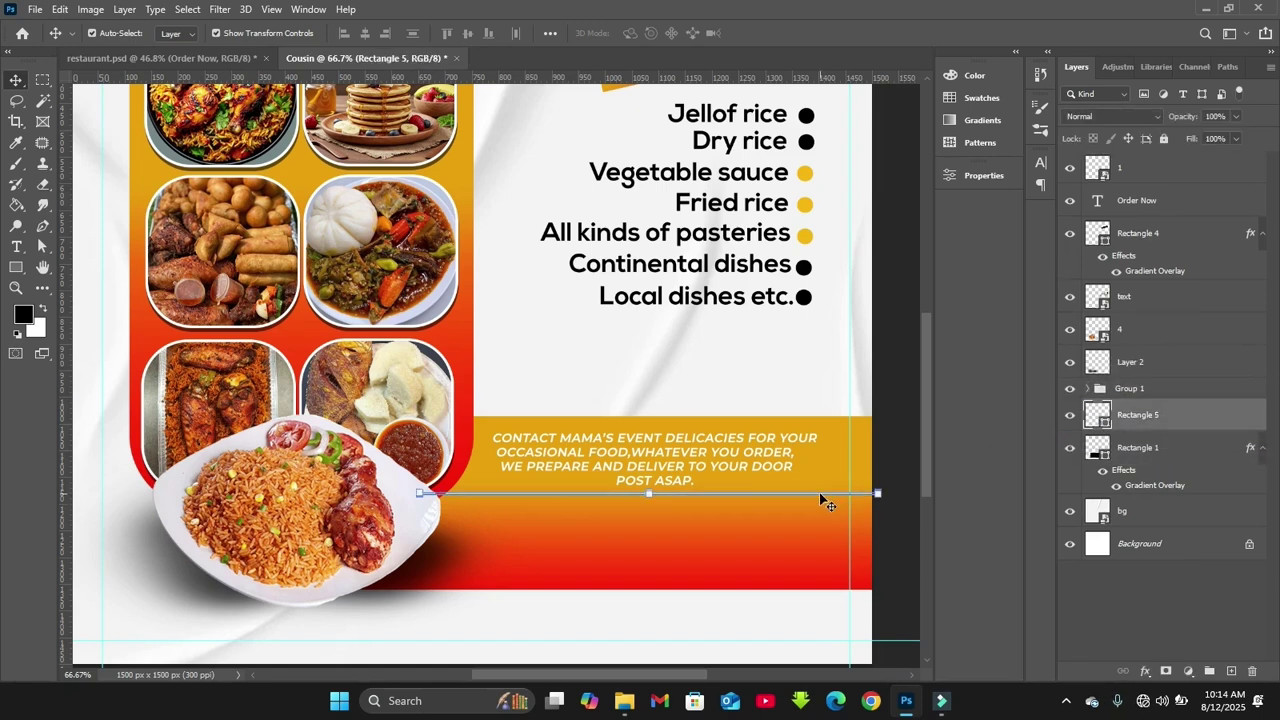
pyautogui.moveTo(411, 493); pyautogui.dragTo(381, 491)
pyautogui.press('Return')
pyautogui.click(624, 493)
pyautogui.click(624, 492)
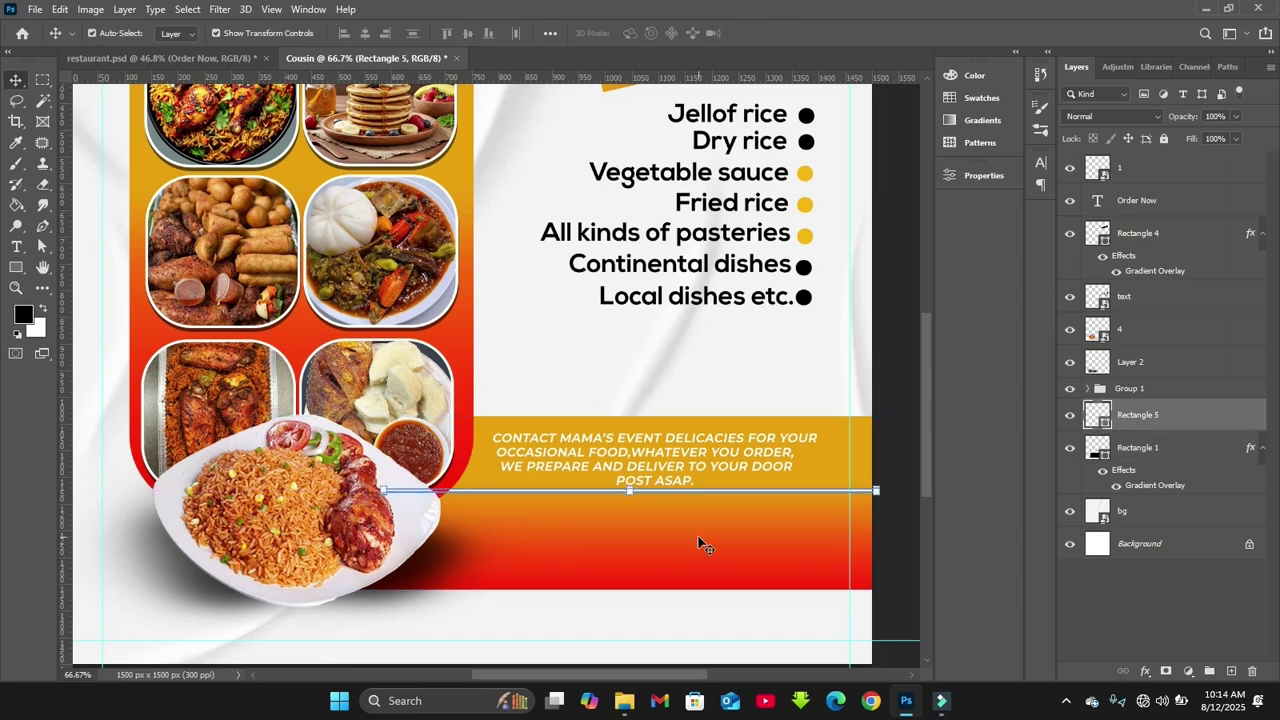
# Zoom out to check the whole flyer, then zoom back in on the contact band
pyautogui.click(741, 362)
pyautogui.scroll(-5, 742, 366)
pyautogui.click(760, 401)
pyautogui.hotkey('ctrl', '+')
pyautogui.hotkey('ctrl', '+')
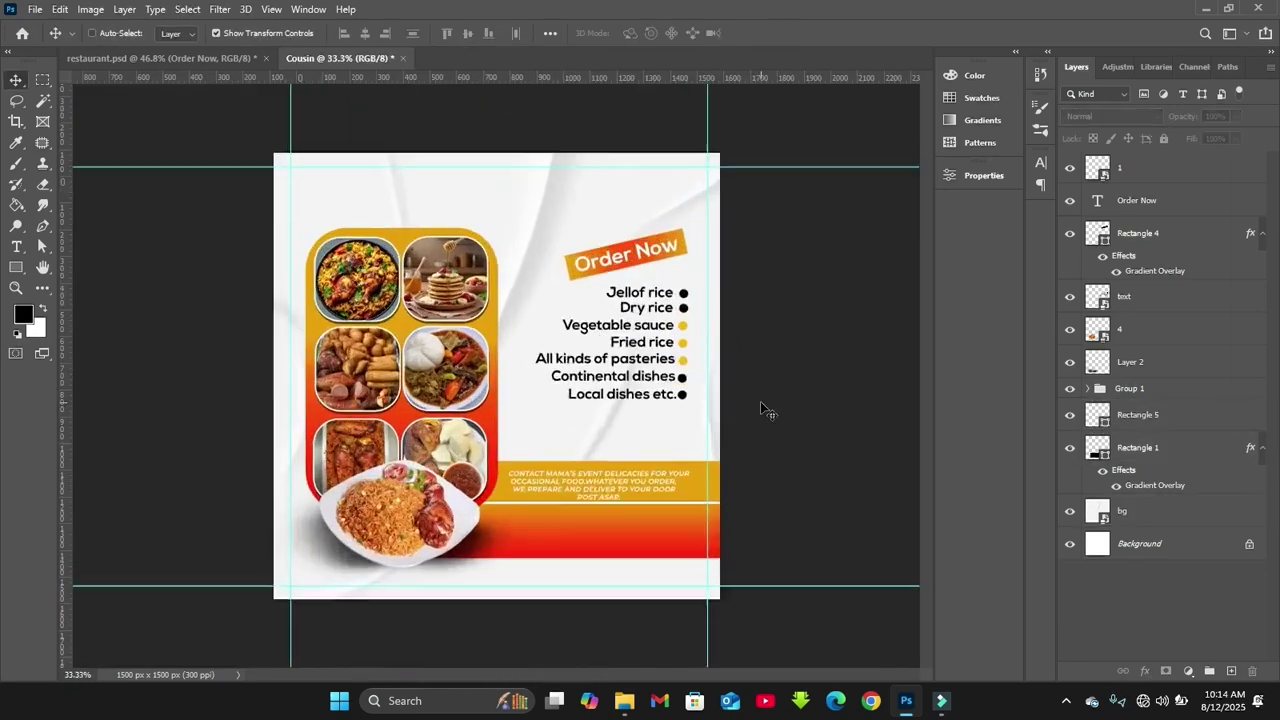
pyautogui.hotkey('ctrl', '+')
pyautogui.scroll(-3, 800, 480)
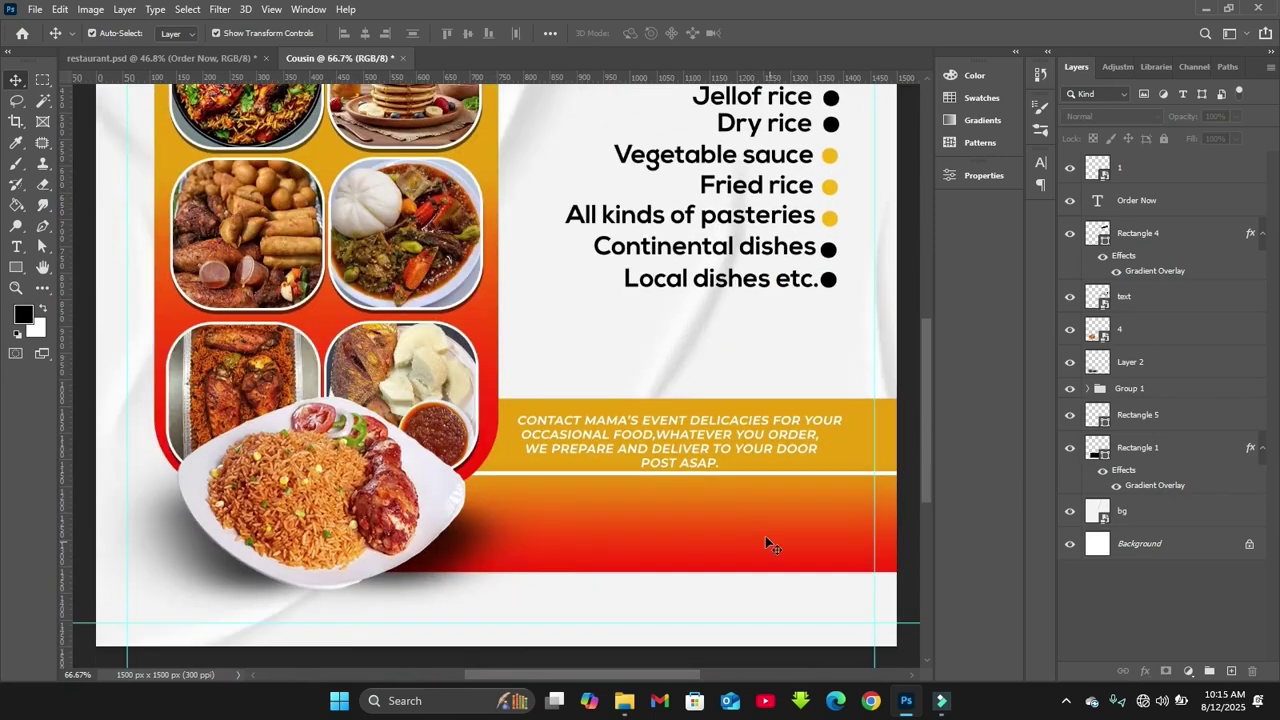
pyautogui.click(708, 477)
pyautogui.click(620, 430)
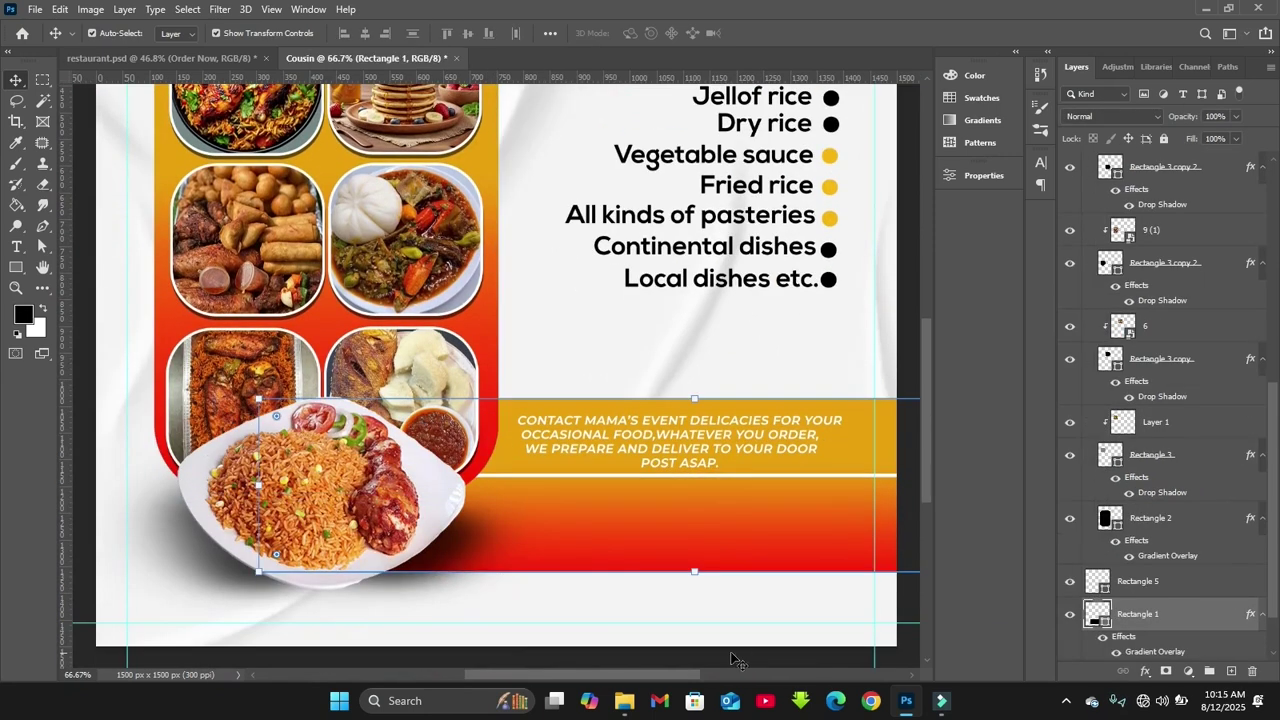
# Select WhatsApp image 10 and location pin image 11 in Explorer and drag them into the flyer
pyautogui.moveTo(627, 698)
pyautogui.click(561, 627)
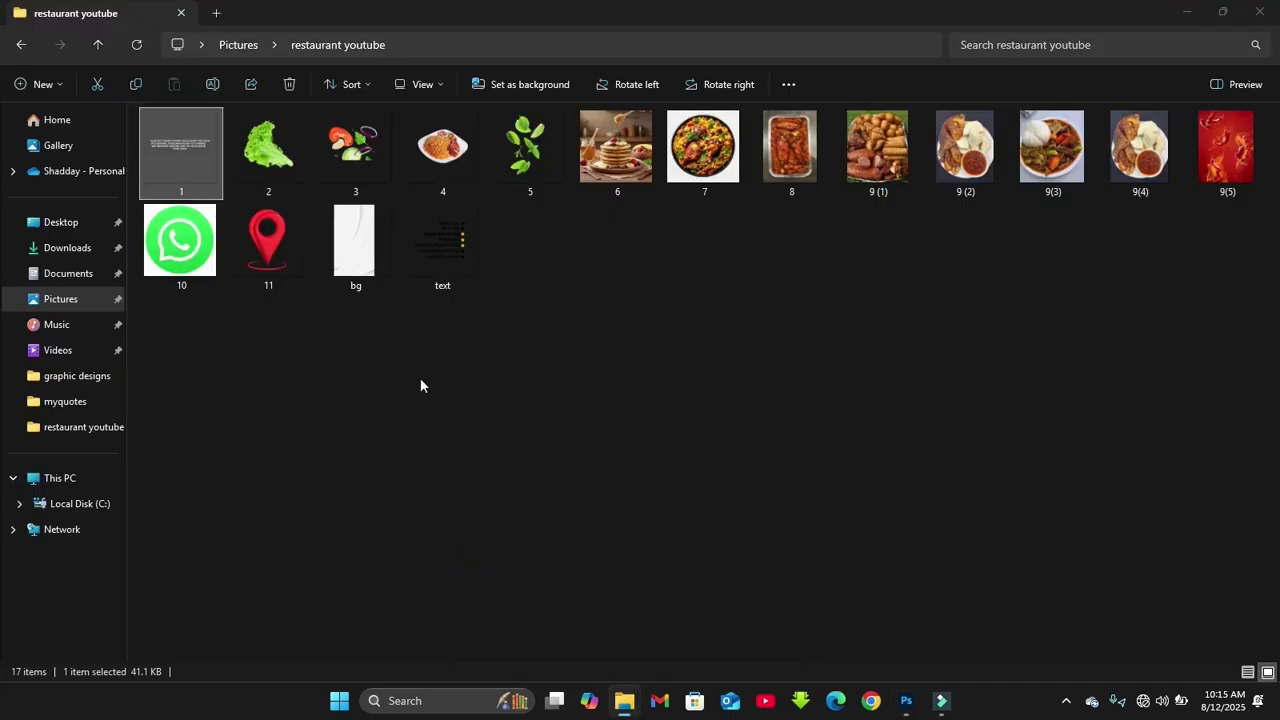
pyautogui.click(204, 262)
pyautogui.keyDown('ctrl'); pyautogui.click(239, 254); pyautogui.keyUp('ctrl')
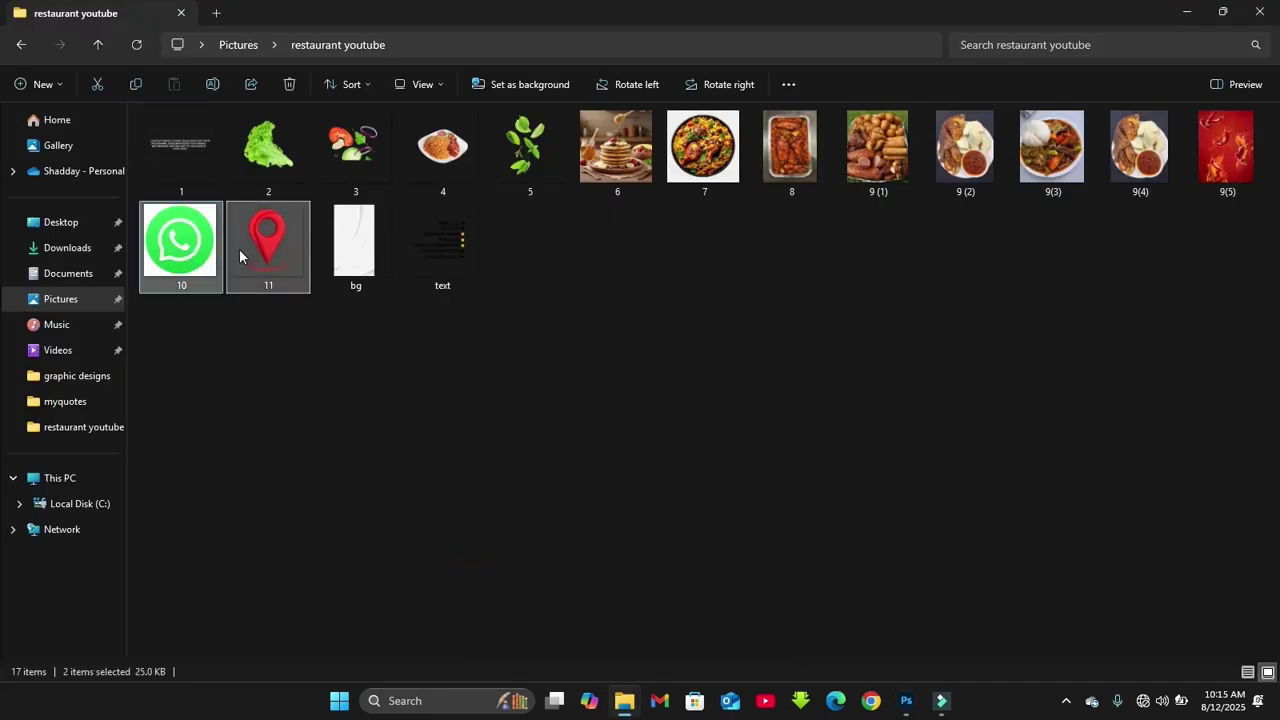
pyautogui.moveTo(239, 249); pyautogui.dragTo(722, 527)
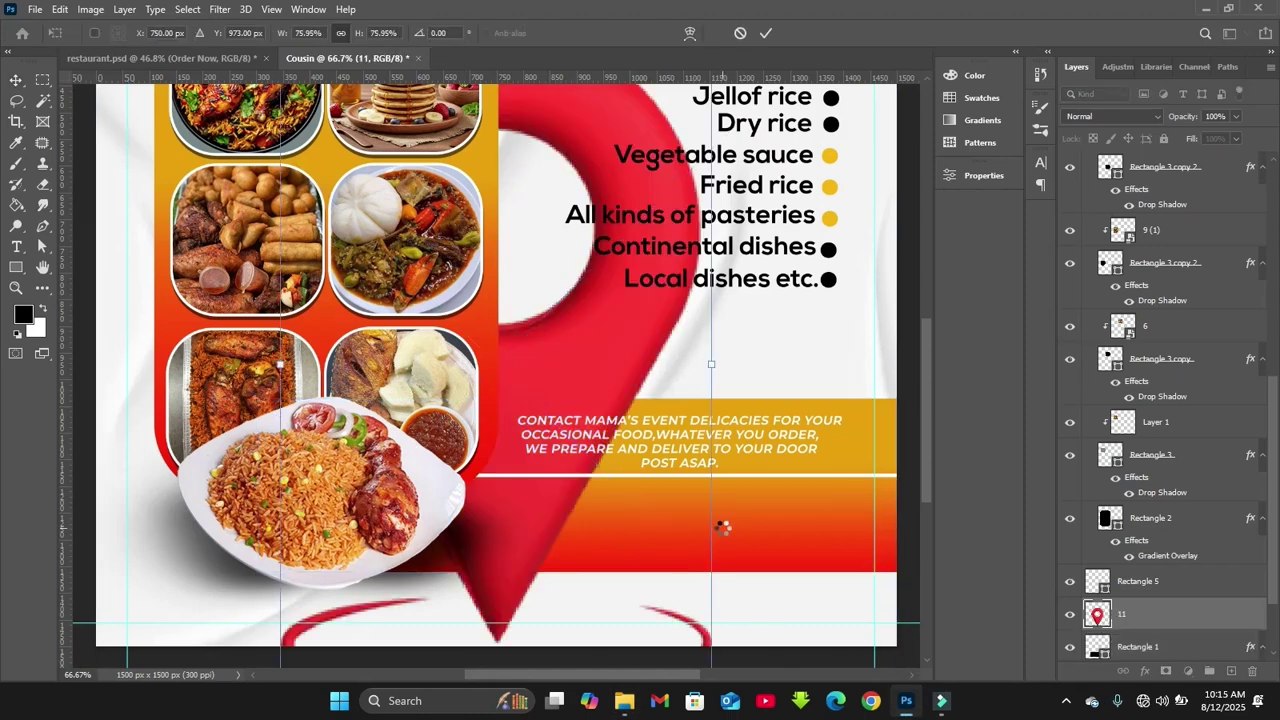
# Place the imported images, hide the WhatsApp layer 10 and move layer 11 to the top
pyautogui.press('Return')
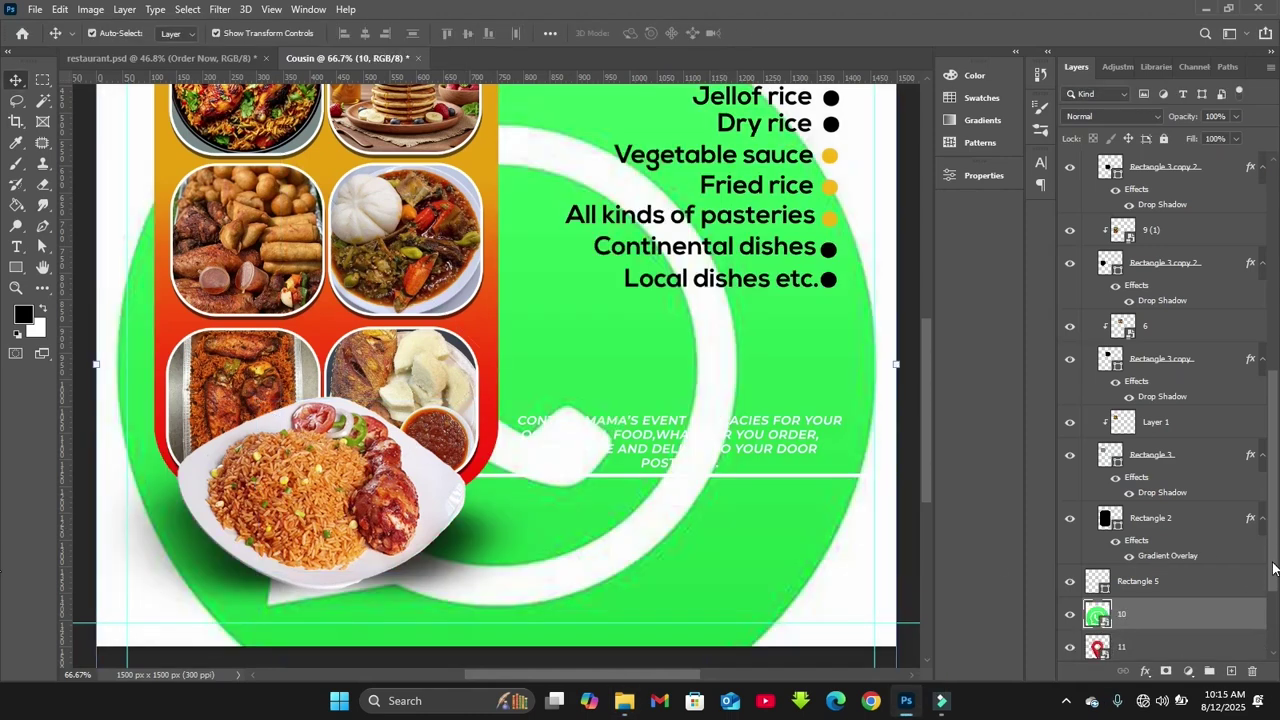
pyautogui.scroll(-2, 1273, 568)
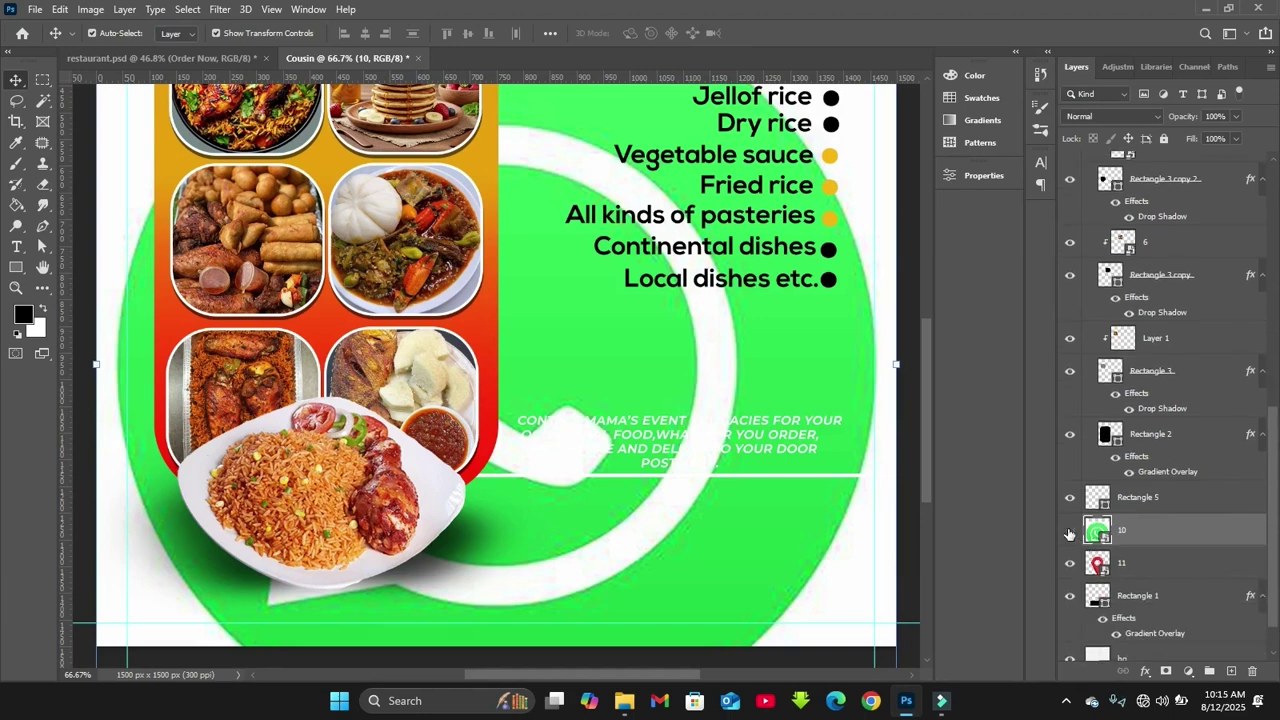
pyautogui.click(1069, 533)
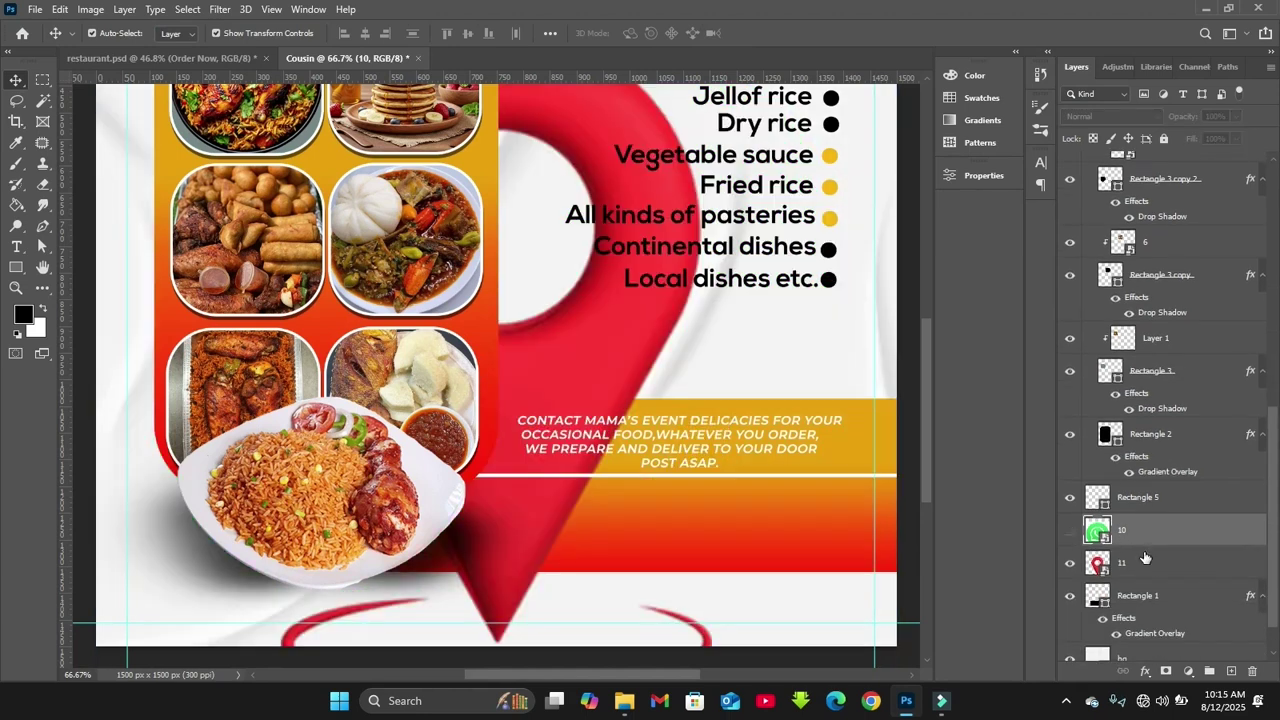
pyautogui.click(1145, 557)
pyautogui.moveTo(1145, 557); pyautogui.dragTo(1122, 168)
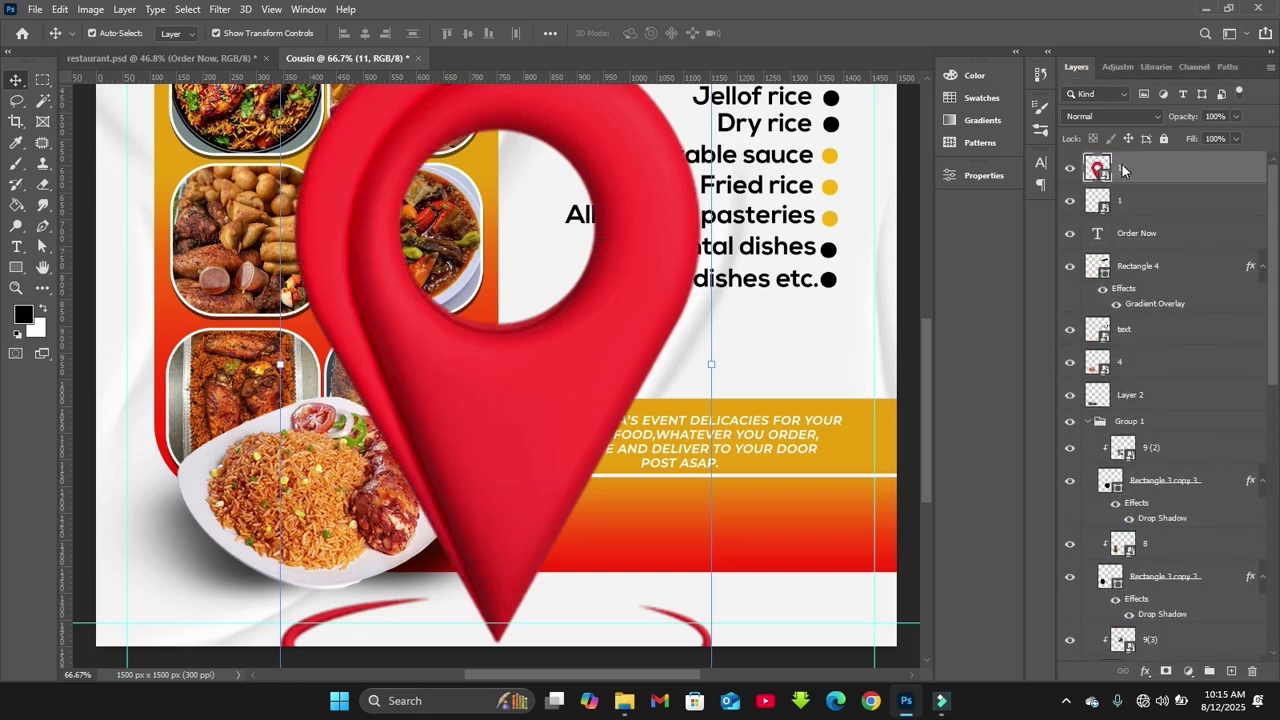
# Shrink the location pin to a small icon on the red band below the divider line
pyautogui.moveTo(710, 366); pyautogui.dragTo(560, 500)
pyautogui.moveTo(543, 543); pyautogui.dragTo(522, 495)
pyautogui.hotkey('ctrl', '+')
pyautogui.scroll(-3, 932, 454)
pyautogui.moveTo(586, 372); pyautogui.dragTo(571, 505)
pyautogui.click(519, 452)
pyautogui.moveTo(519, 452); pyautogui.dragTo(548, 466)
pyautogui.press('Return')
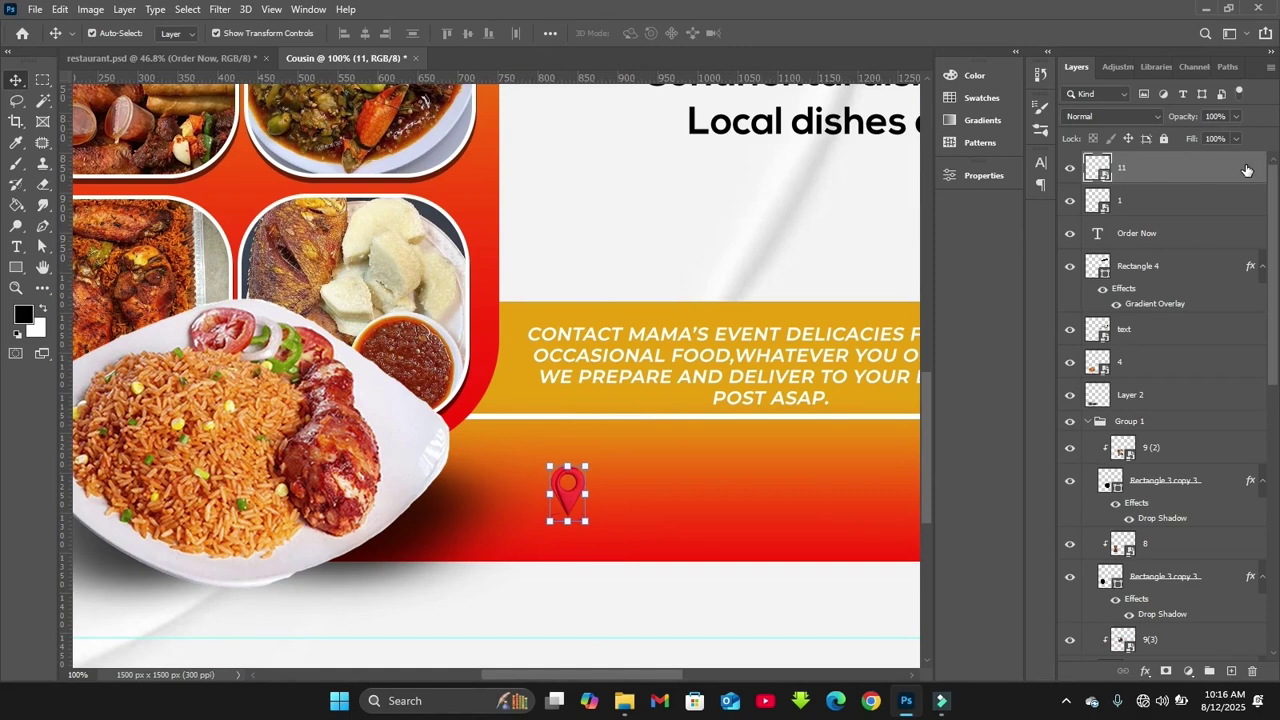
pyautogui.doubleClick(1247, 170)
# Give the pin a white Color Overlay at 88% opacity and nudge it slightly lower and right
pyautogui.click(681, 511)
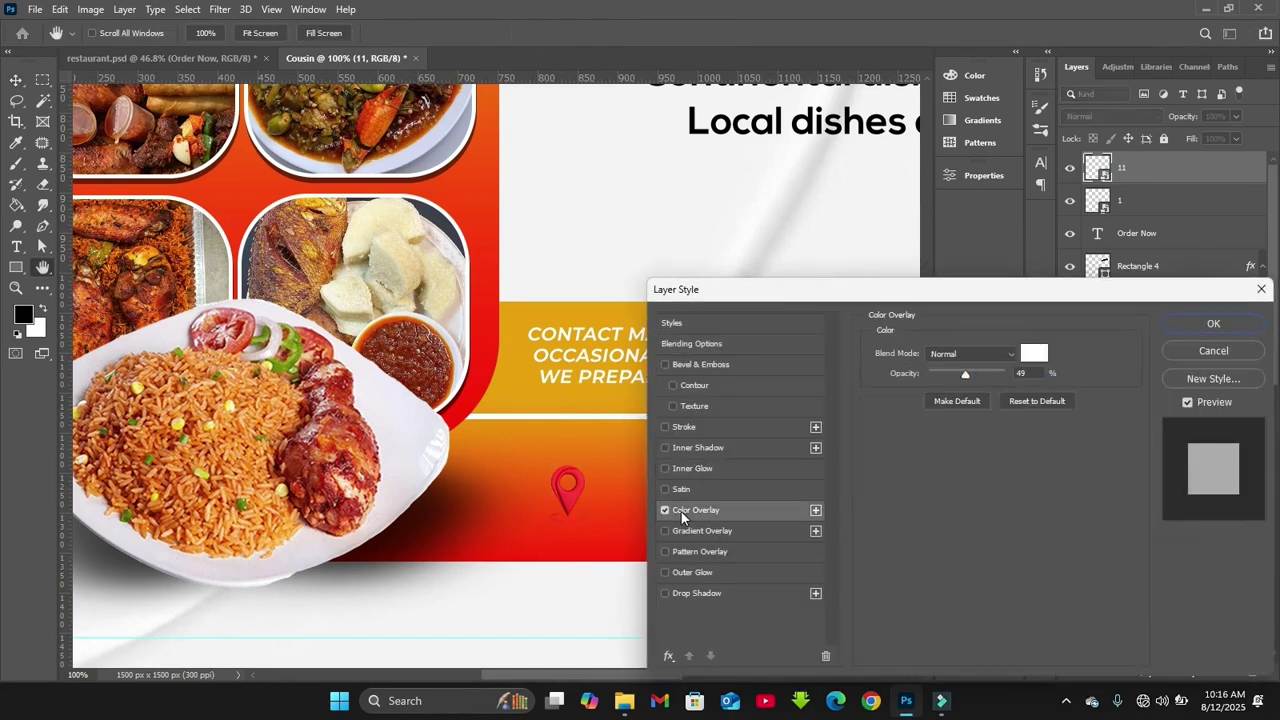
pyautogui.moveTo(966, 373); pyautogui.dragTo(997, 379)
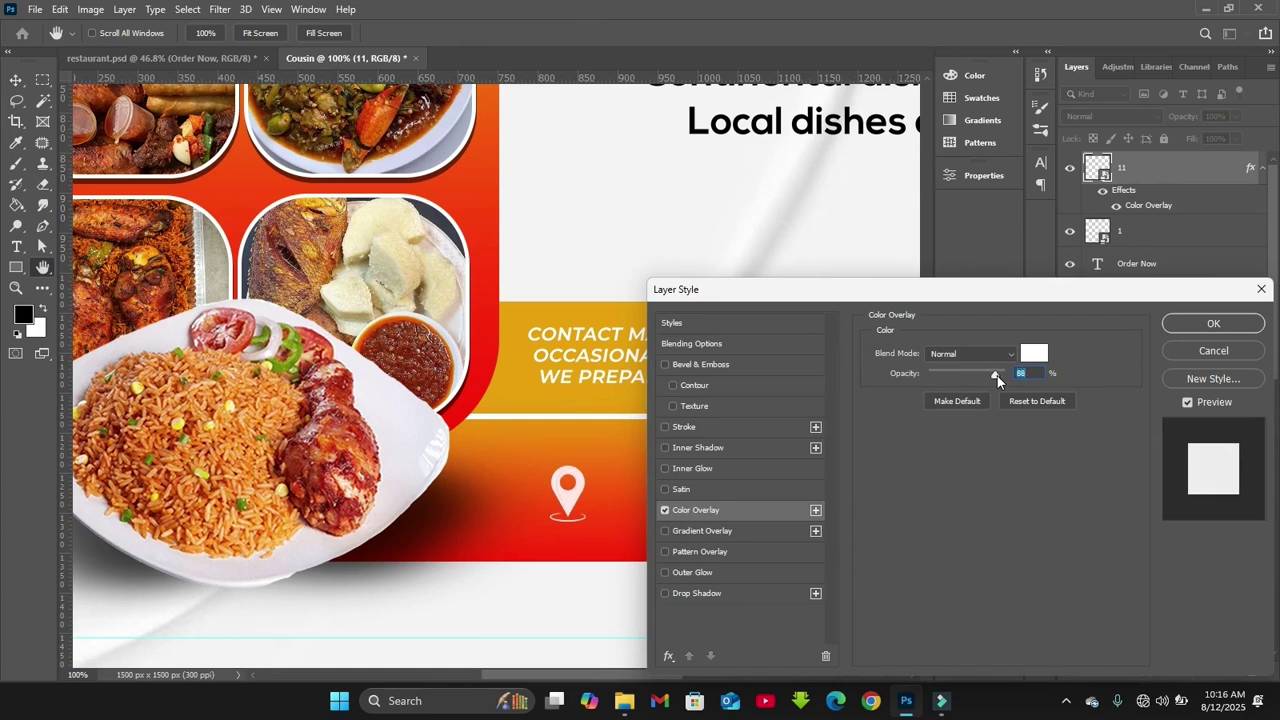
pyautogui.press('Return')
pyautogui.moveTo(567, 500); pyautogui.dragTo(574, 511)
pyautogui.press('Right')
pyautogui.press('Right')
# Move WhatsApp layer 10 to the top, show it again and rasterize it
pyautogui.scroll(-10, 1277, 296)
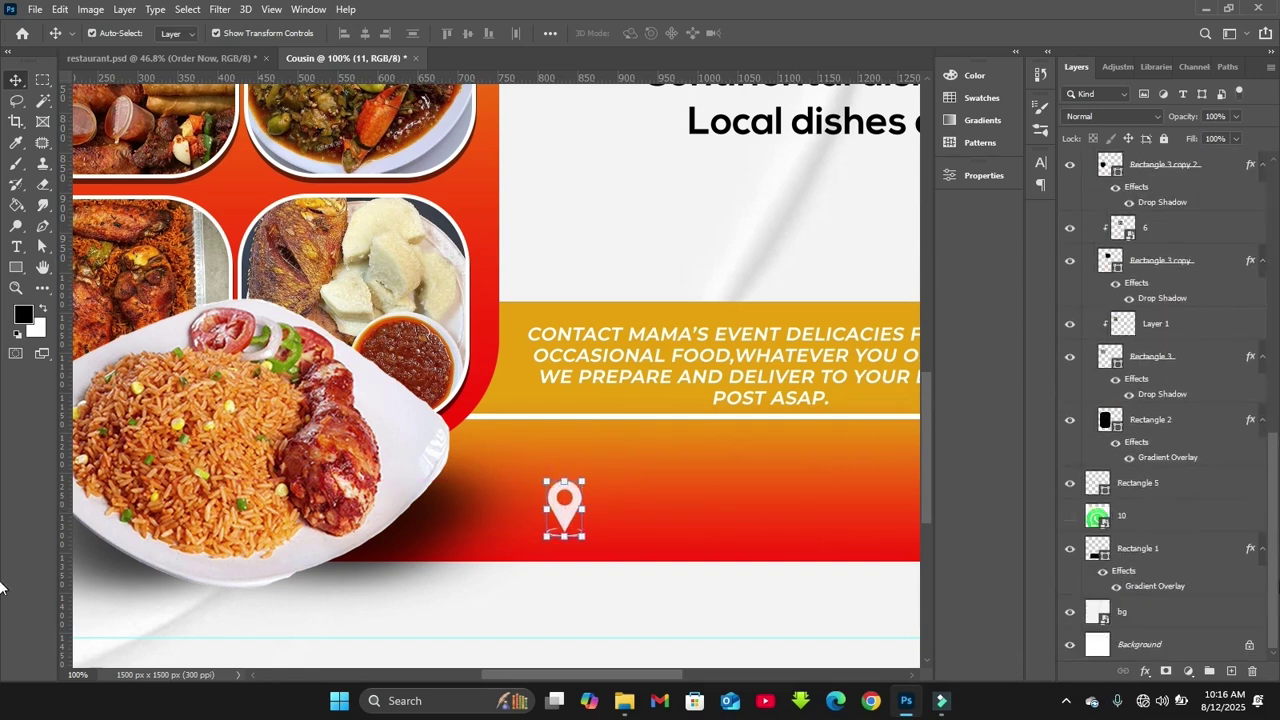
pyautogui.click(1143, 522)
pyautogui.moveTo(1143, 522); pyautogui.dragTo(1107, 162)
pyautogui.click(1071, 172)
pyautogui.hotkey('ctrl', '0')
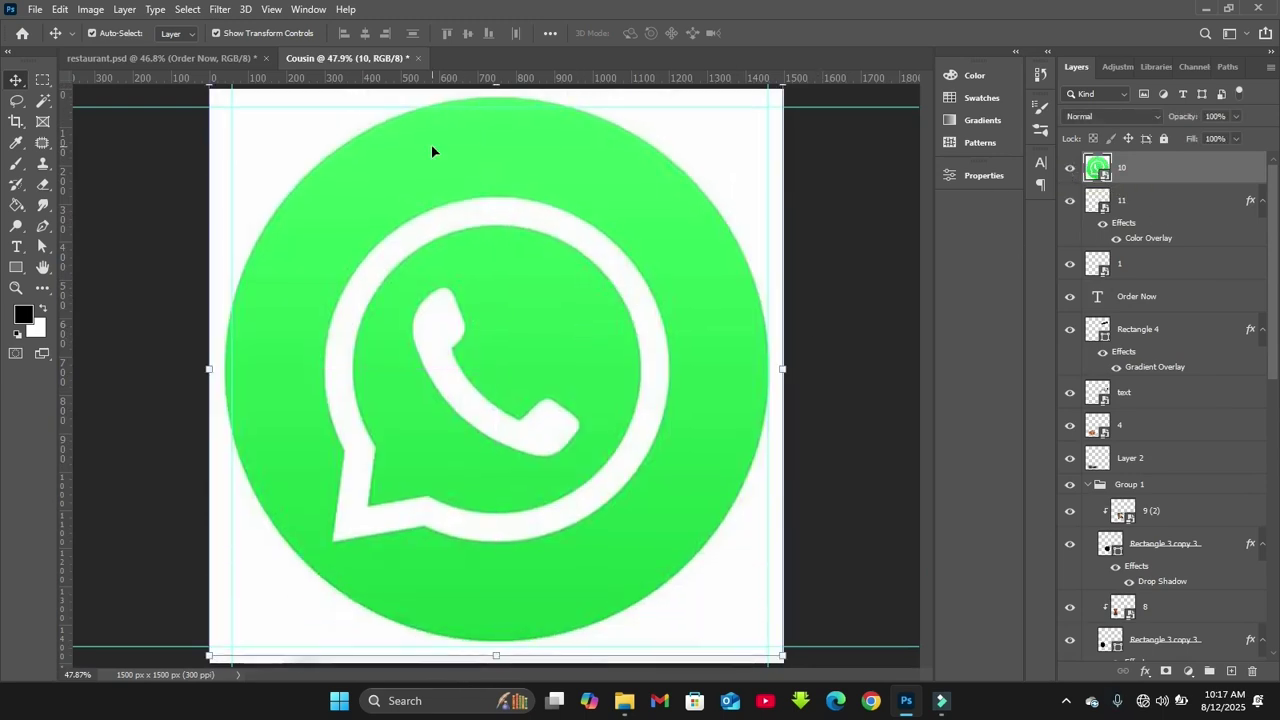
pyautogui.rightClick(1169, 184)
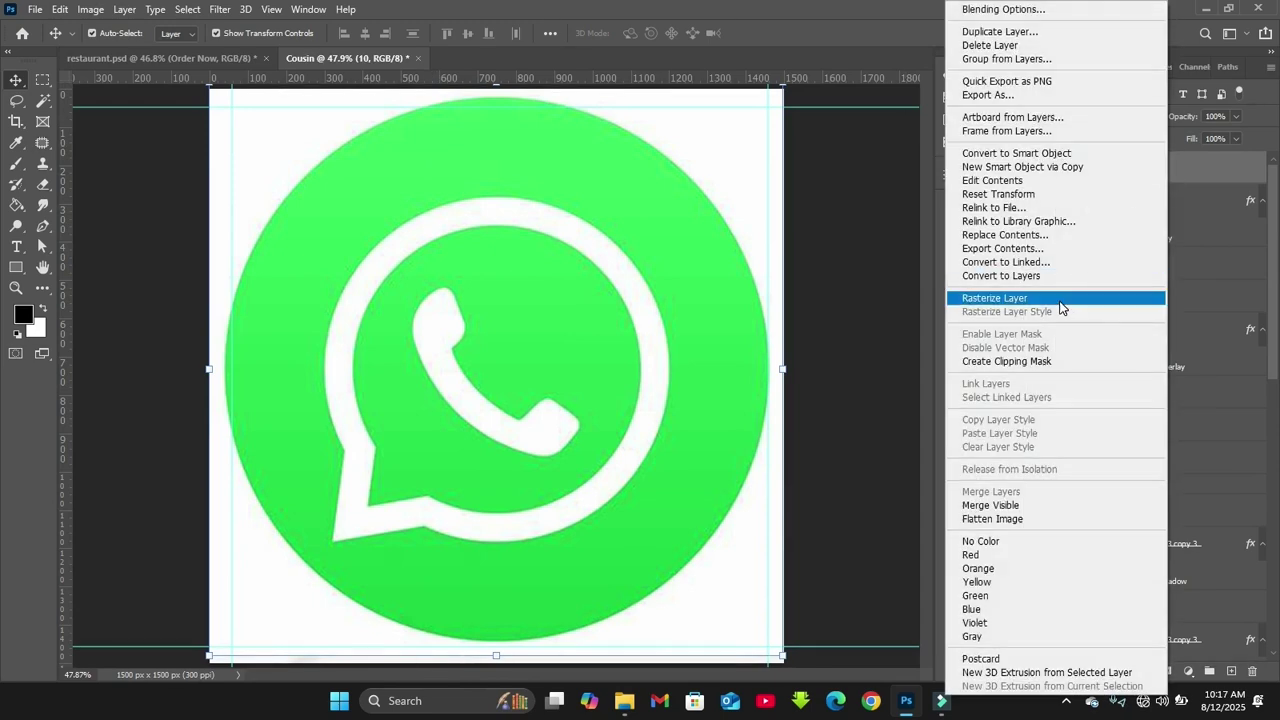
pyautogui.click(1062, 299)
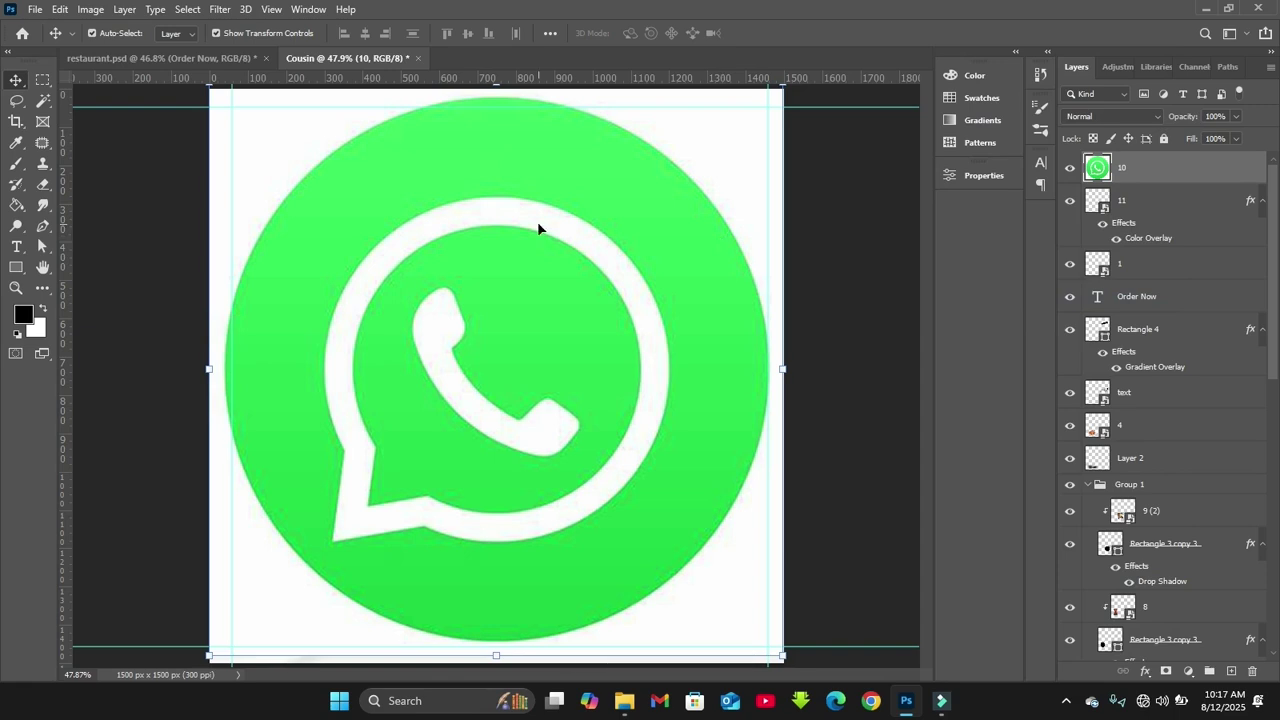
# Try deleting the logo's background and circle by colour selection, then undo it
pyautogui.click(43, 100)
pyautogui.click(269, 150)
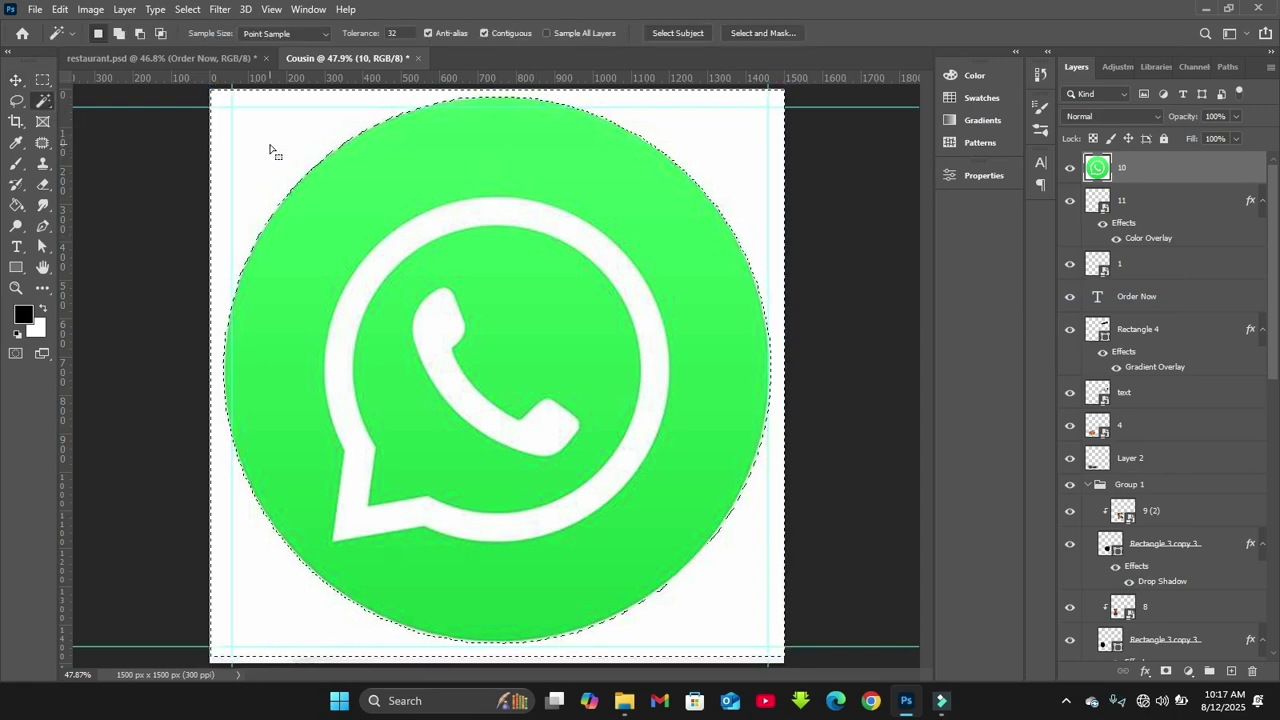
pyautogui.keyDown('shift'); pyautogui.click(358, 209); pyautogui.keyUp('shift')
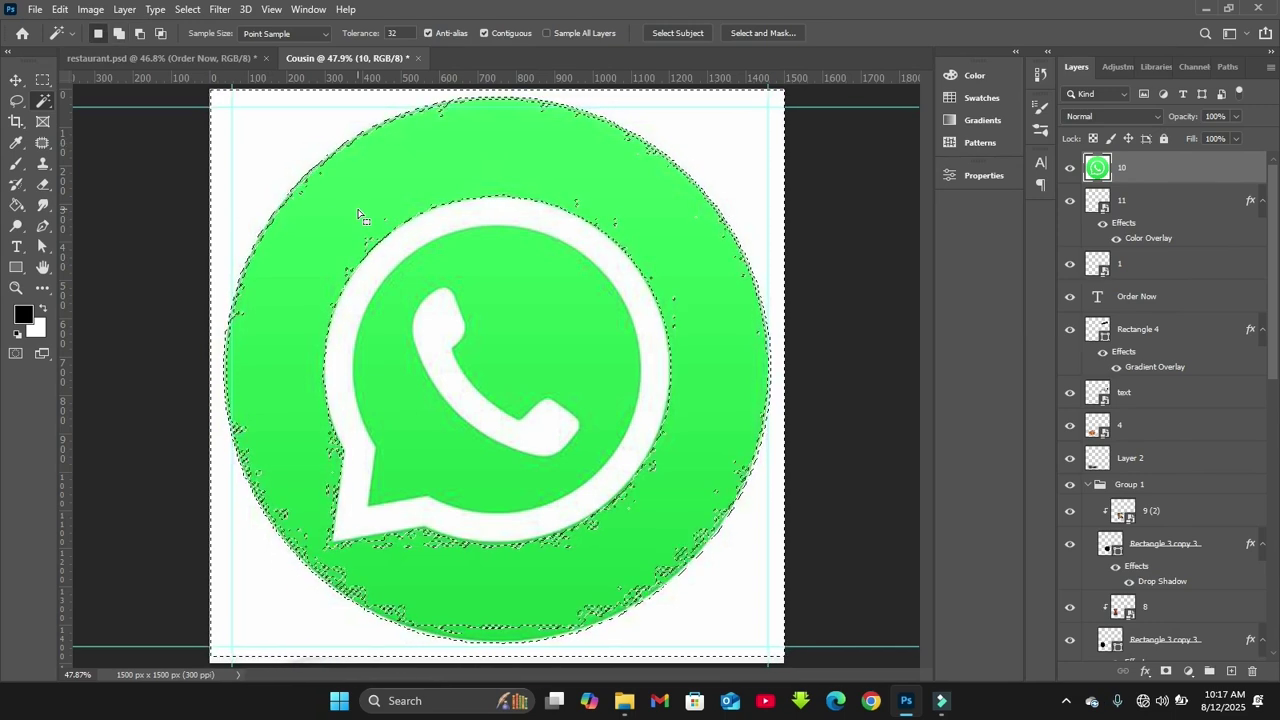
pyautogui.press('Delete')
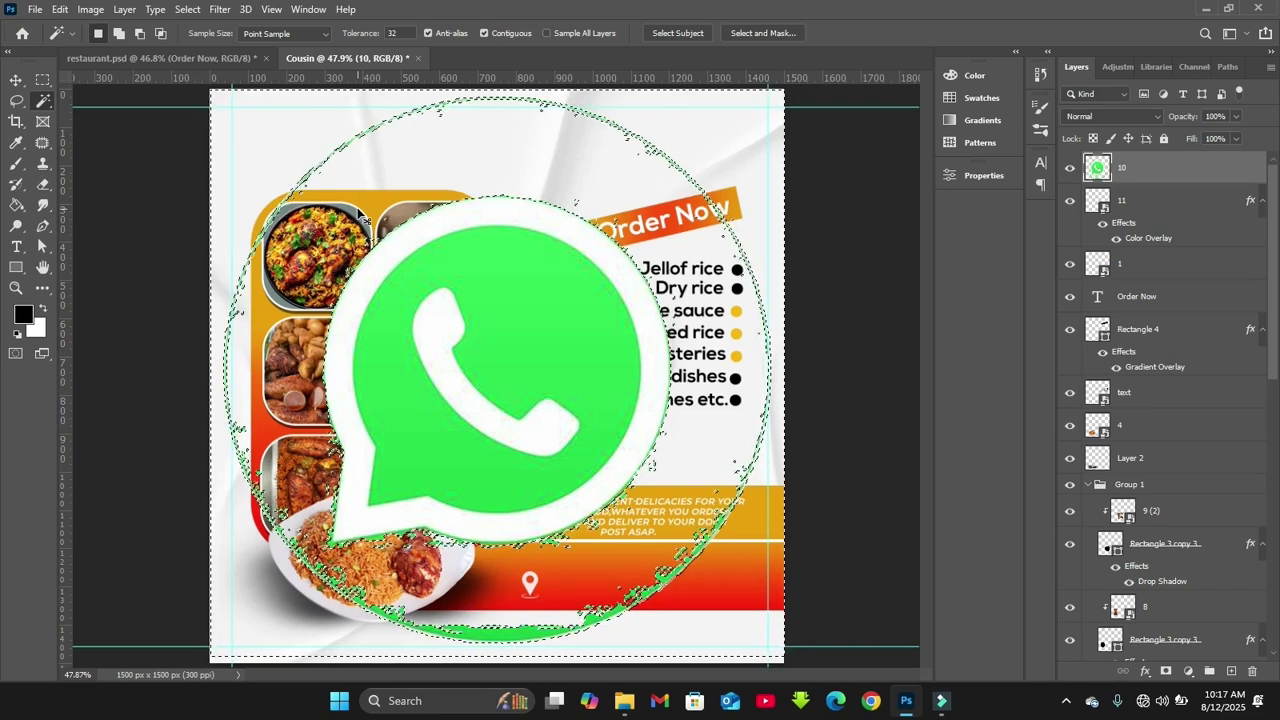
pyautogui.hotkey('ctrl', 'z')
pyautogui.hotkey('ctrl', 'z')
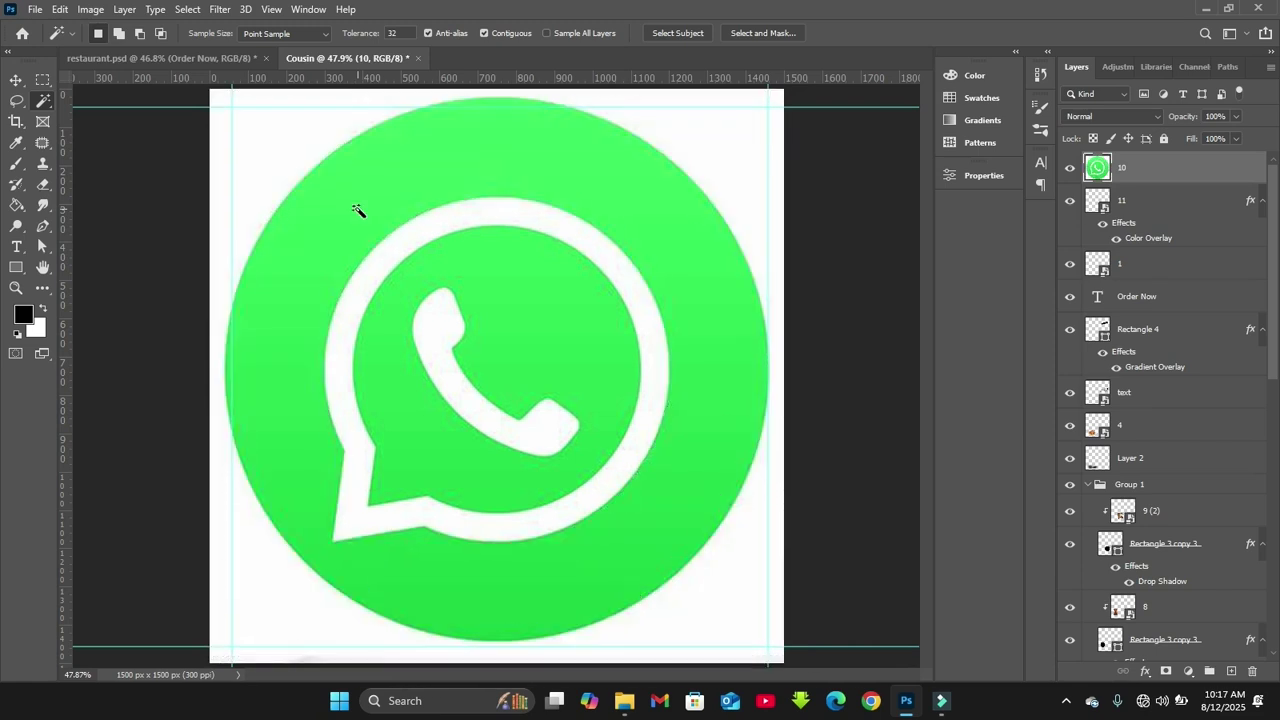
# Copy the selected logo subject to a new Layer 3 and delete the original layer 10
pyautogui.click(688, 33)
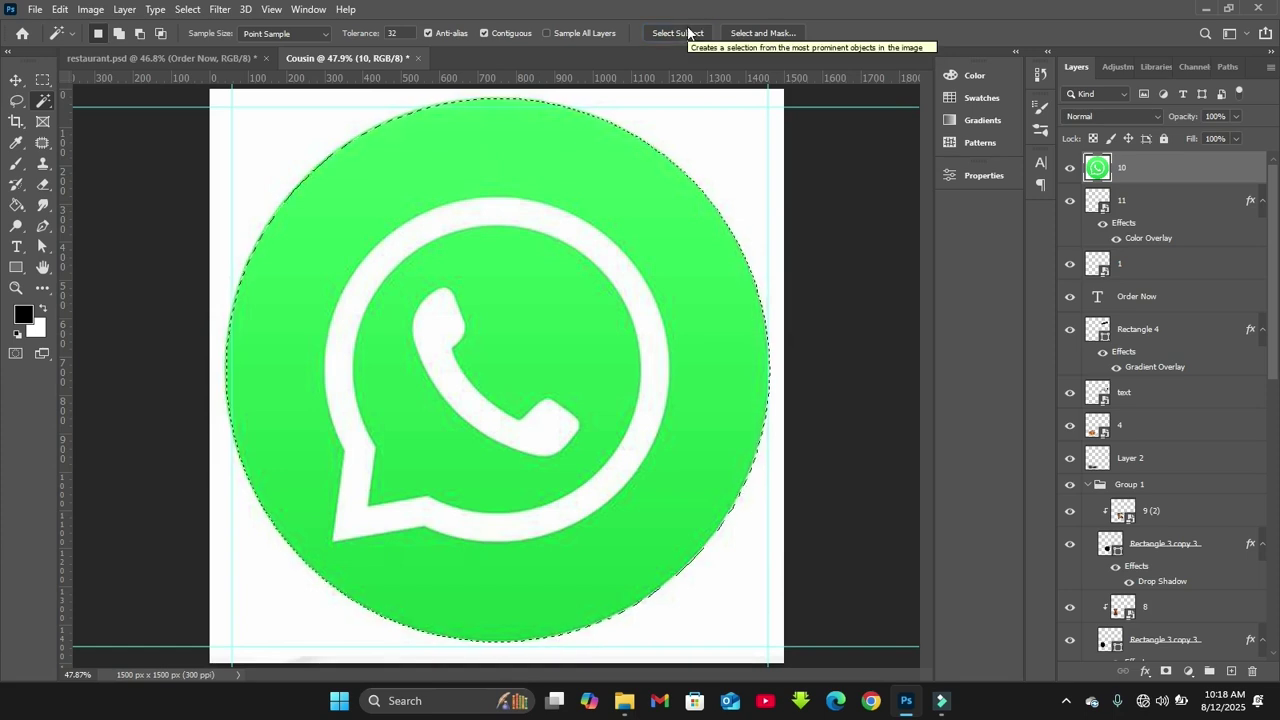
pyautogui.hotkey('ctrl', 'j')
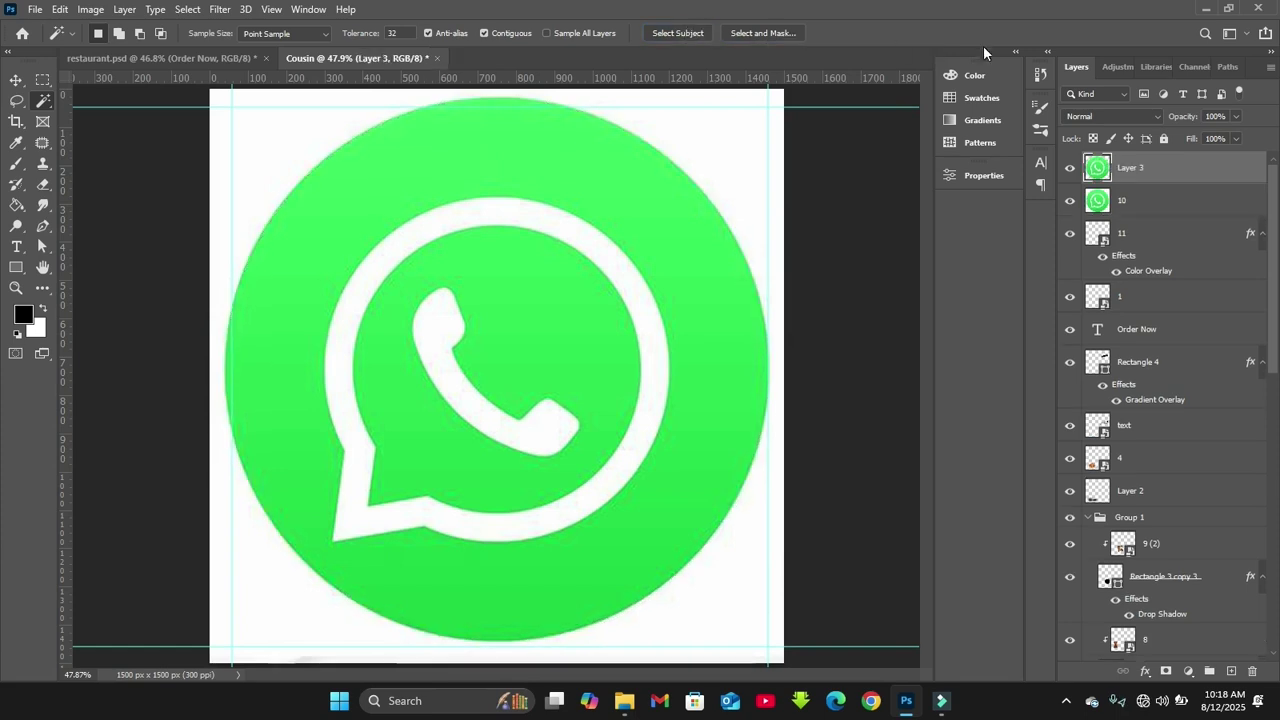
pyautogui.click(1144, 201)
pyautogui.press('Delete')
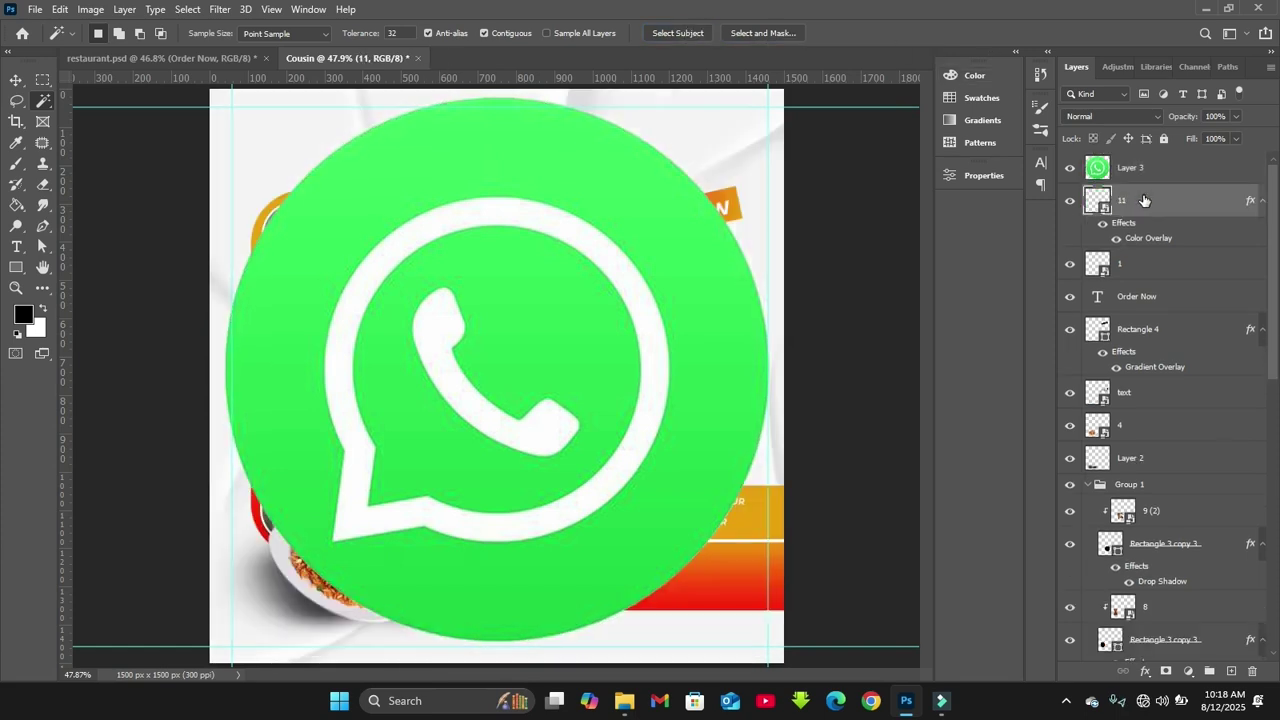
pyautogui.click(1158, 164)
# Delete the white ring and the phone glyph from the WhatsApp logo
pyautogui.click(660, 197)
pyautogui.hotkey('ctrl', 'd')
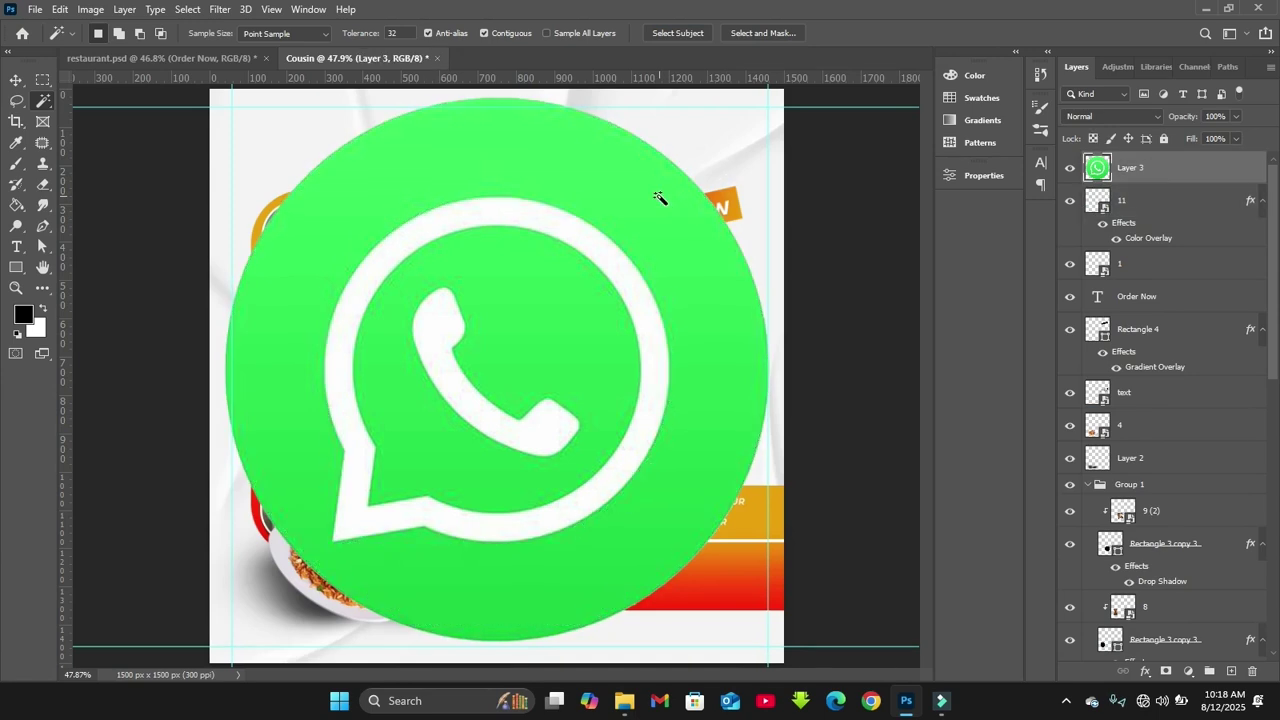
pyautogui.click(556, 231)
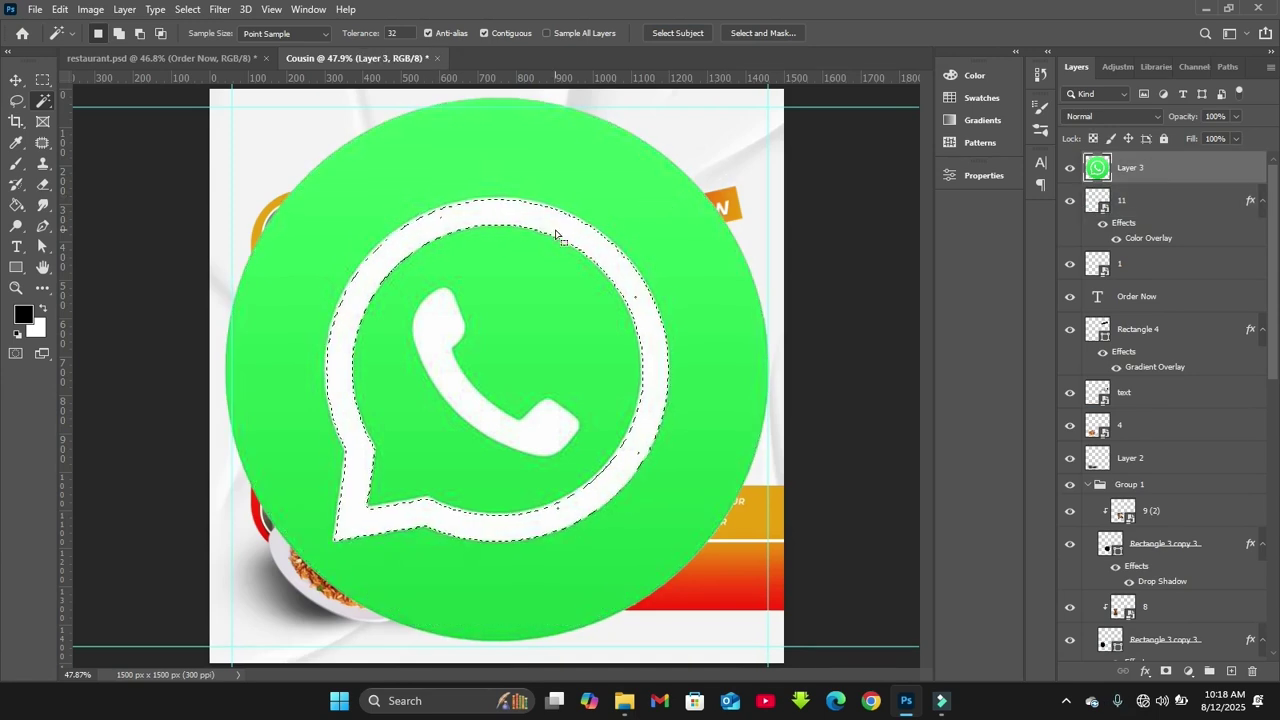
pyautogui.press('Delete')
pyautogui.click(450, 340)
pyautogui.press('Delete')
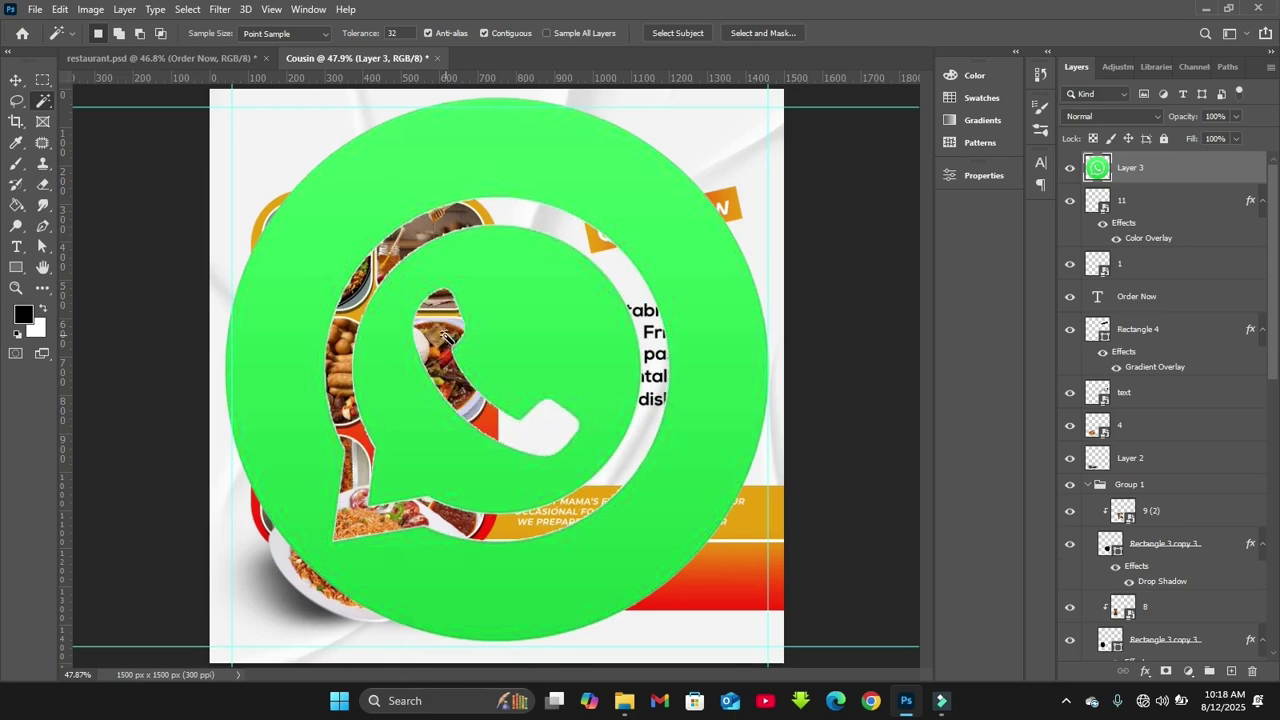
pyautogui.hotkey('ctrl', 'd')
pyautogui.press('v')
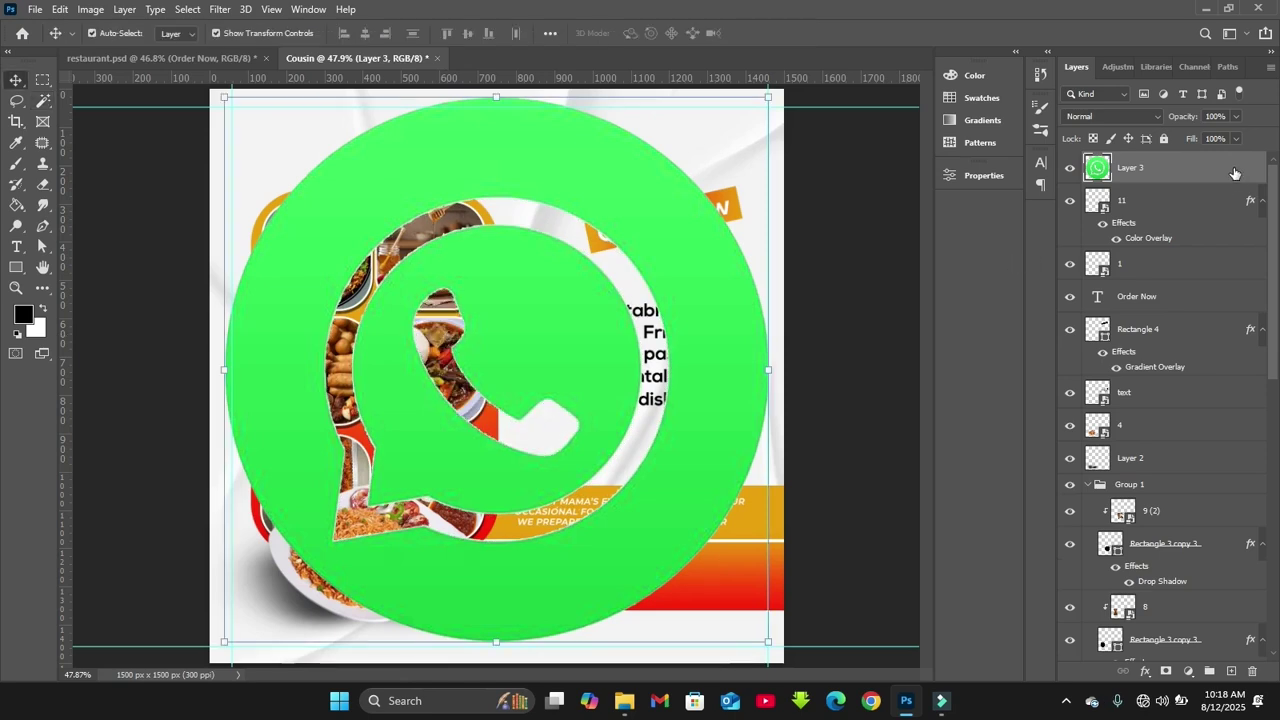
# Turn the logo white with a Color Overlay and scale it down toward the contact band
pyautogui.doubleClick(1234, 173)
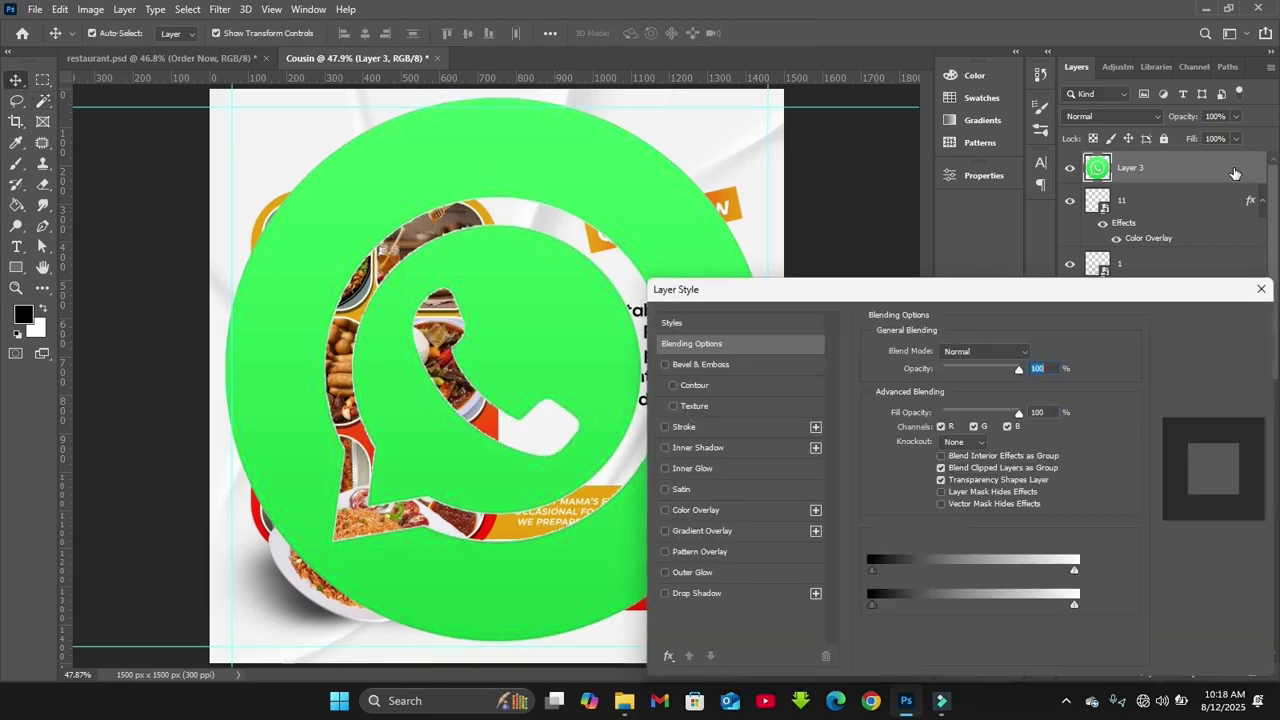
pyautogui.click(720, 510)
pyautogui.click(1213, 323)
pyautogui.moveTo(770, 646); pyautogui.dragTo(518, 386)
pyautogui.press('Return')
pyautogui.moveTo(475, 325); pyautogui.dragTo(647, 519)
pyautogui.moveTo(397, 586); pyautogui.dragTo(533, 556)
pyautogui.press('Return')
# Fine-tune the logo's size and place it just above the location pin
pyautogui.hotkey('ctrl', '1')
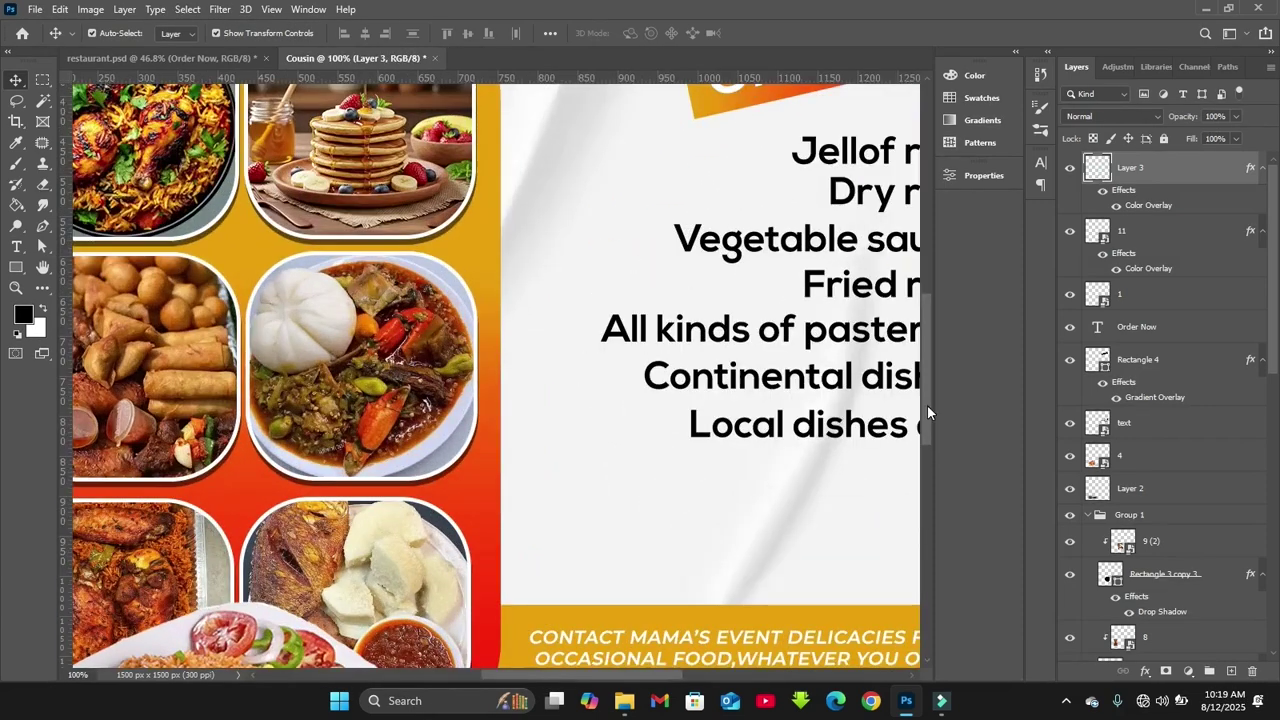
pyautogui.scroll(-5, 566, 352)
pyautogui.moveTo(578, 364)
pyautogui.mouseDown()
pyautogui.moveTo(589, 377)
pyautogui.moveTo(567, 364)
pyautogui.mouseUp()
pyautogui.press('Return')
pyautogui.click(680, 404)
pyautogui.hotkey('ctrl', 'z')
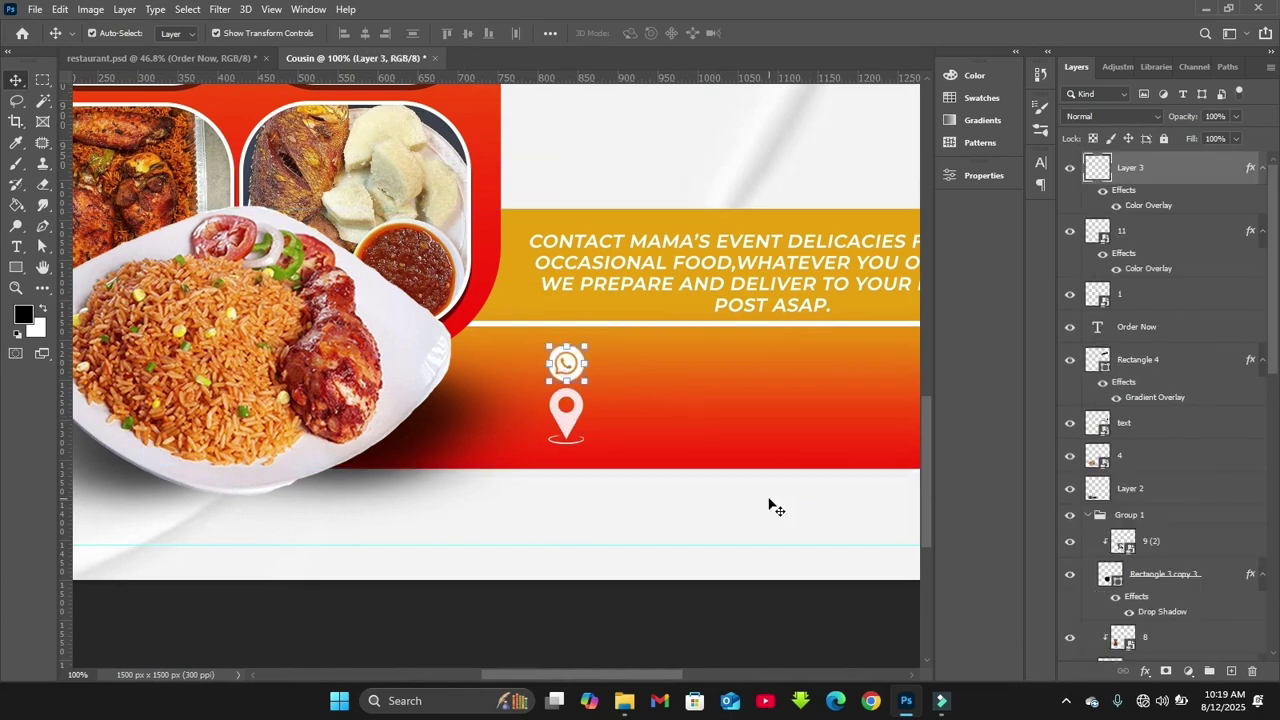
pyautogui.moveTo(657, 675); pyautogui.dragTo(663, 675)
# Type the business phone number as a text line beside the WhatsApp icon
pyautogui.press('t')
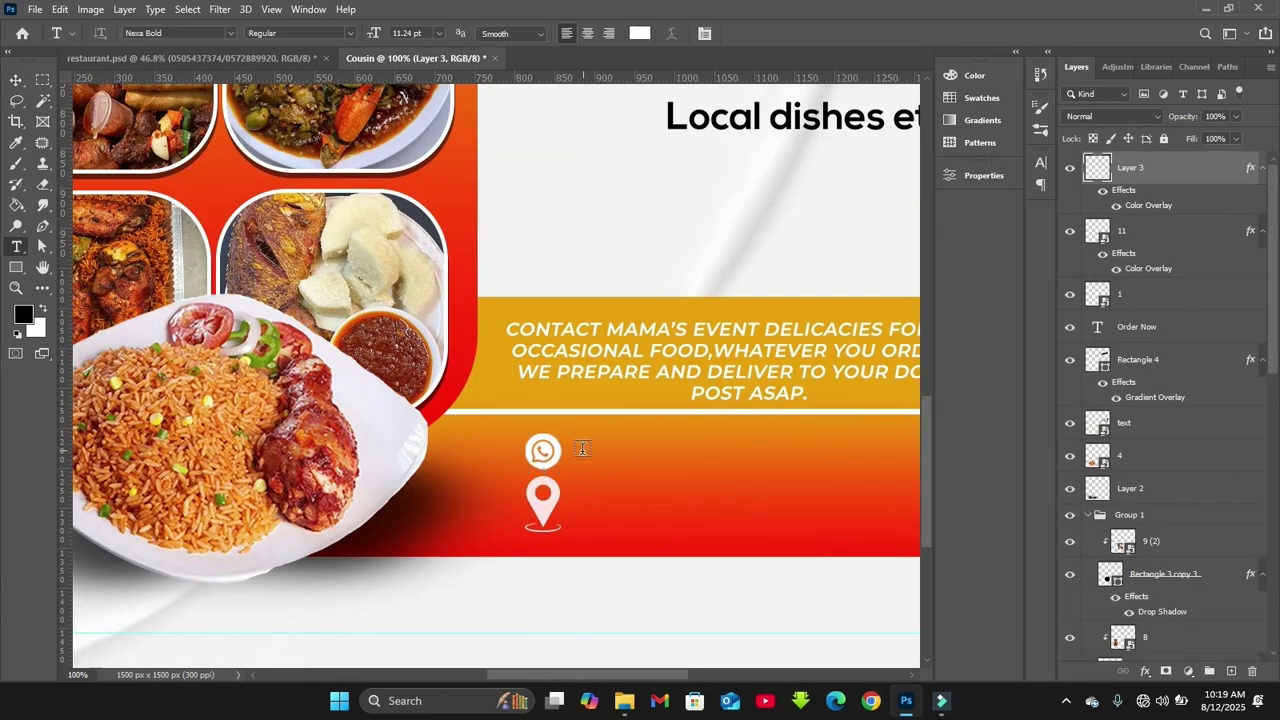
pyautogui.click(582, 449)
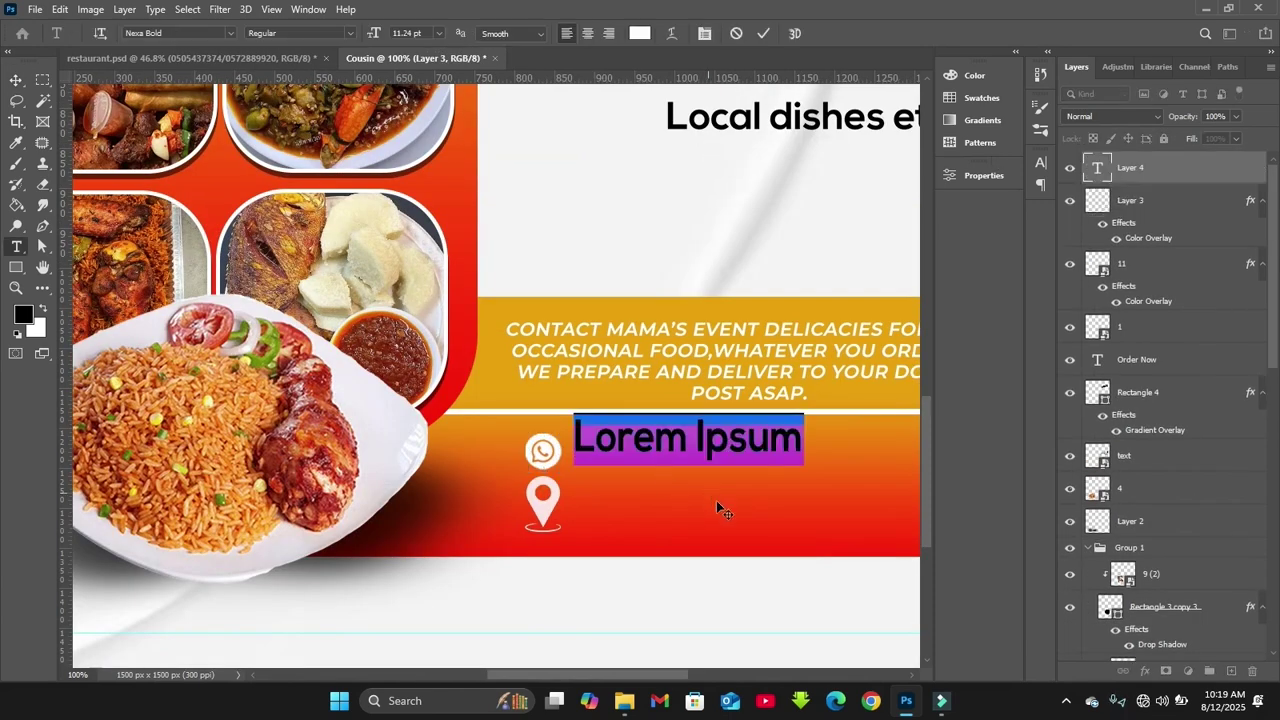
pyautogui.press('BackSpace')
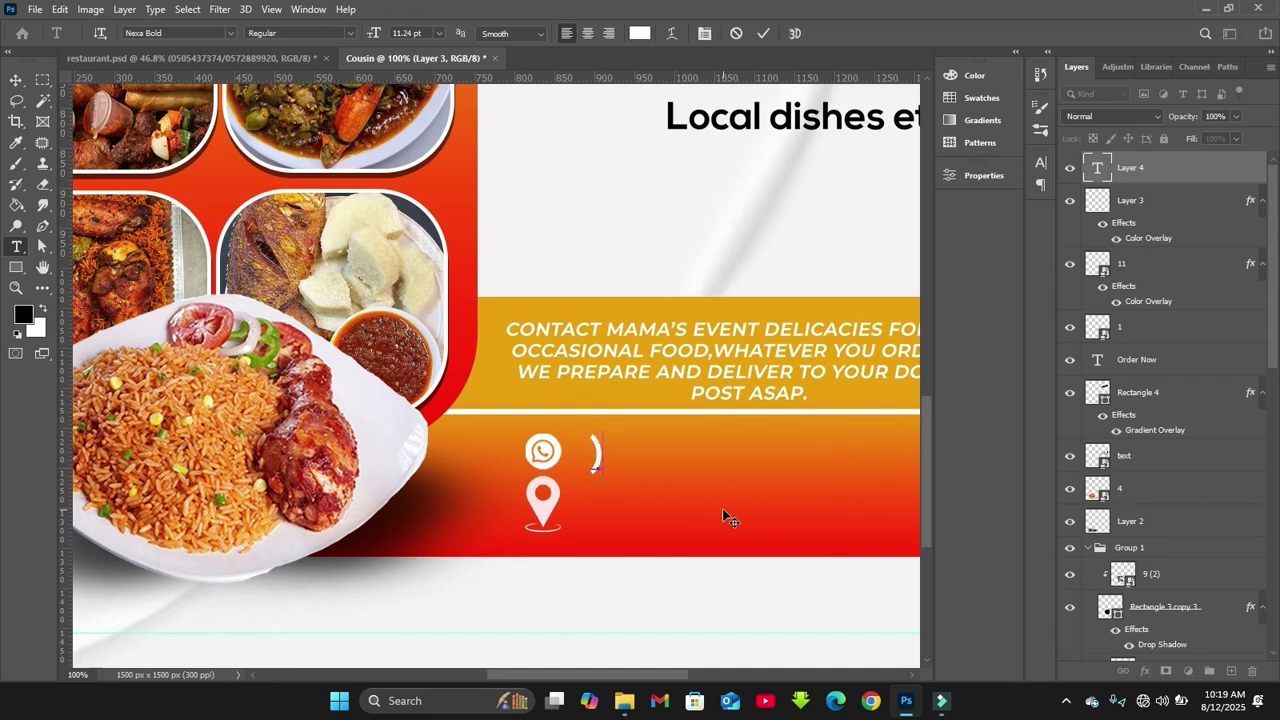
pyautogui.write('02')
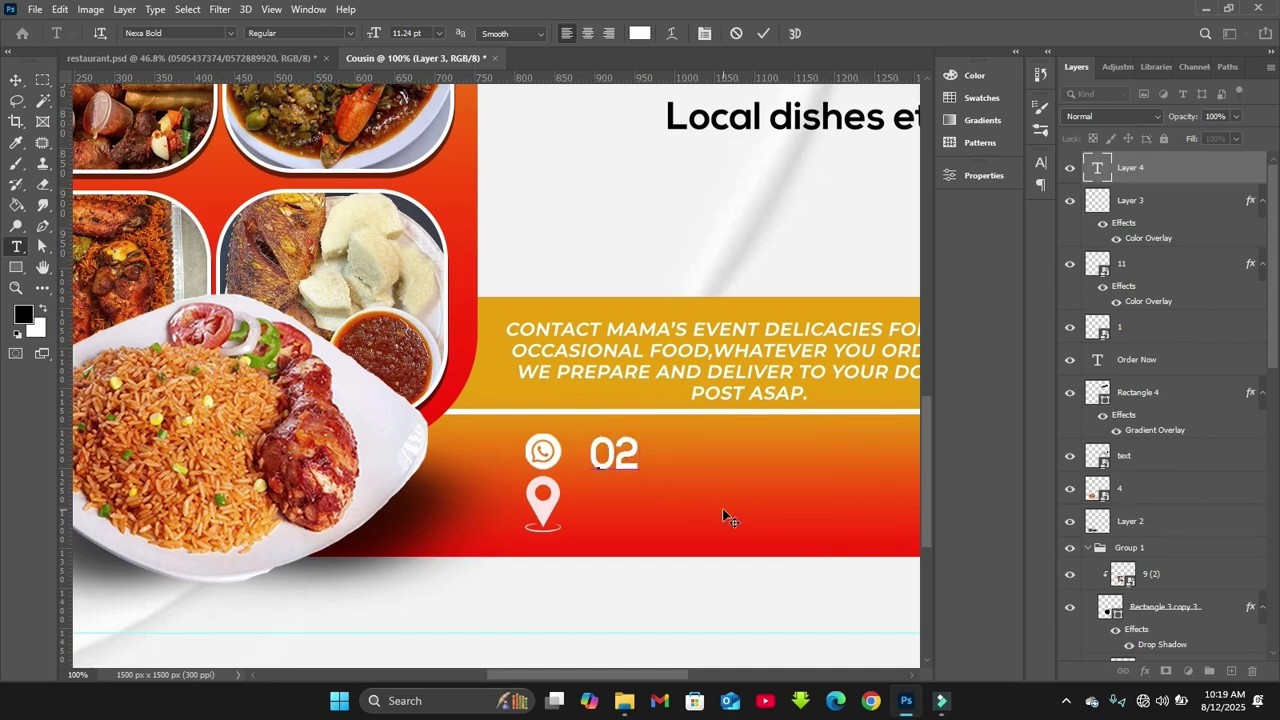
pyautogui.press('BackSpace')
pyautogui.press('BackSpace')
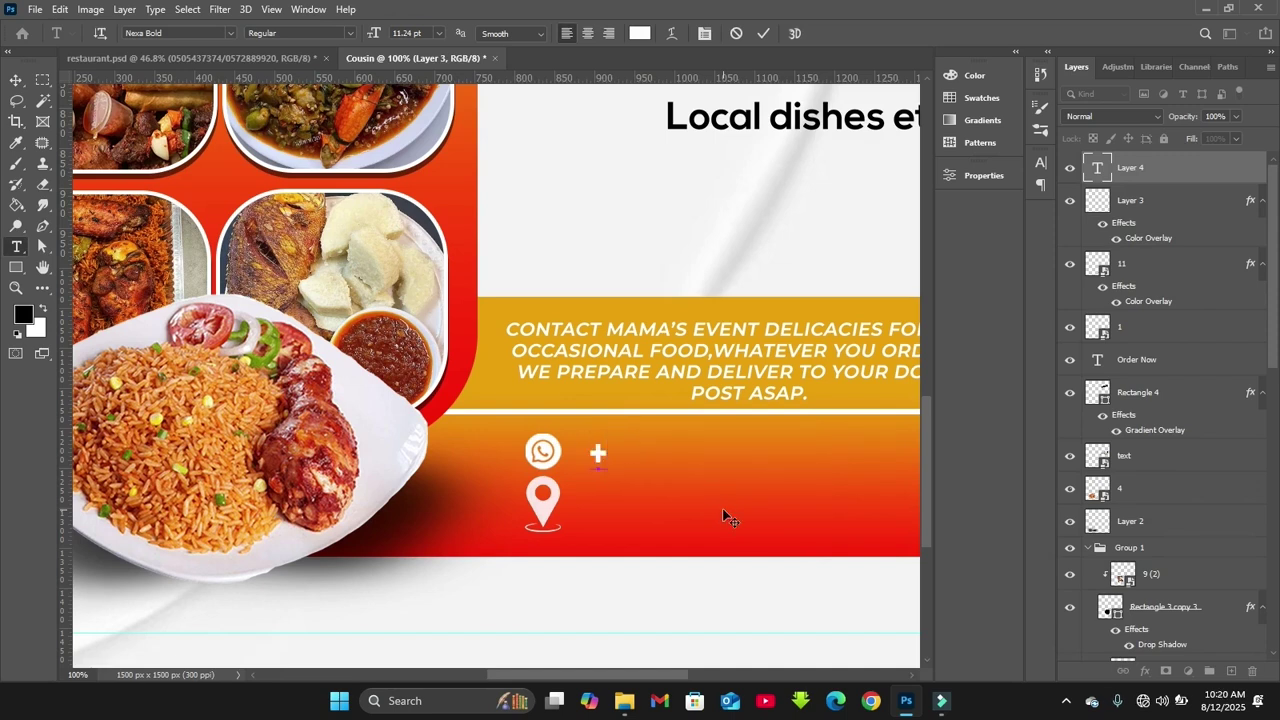
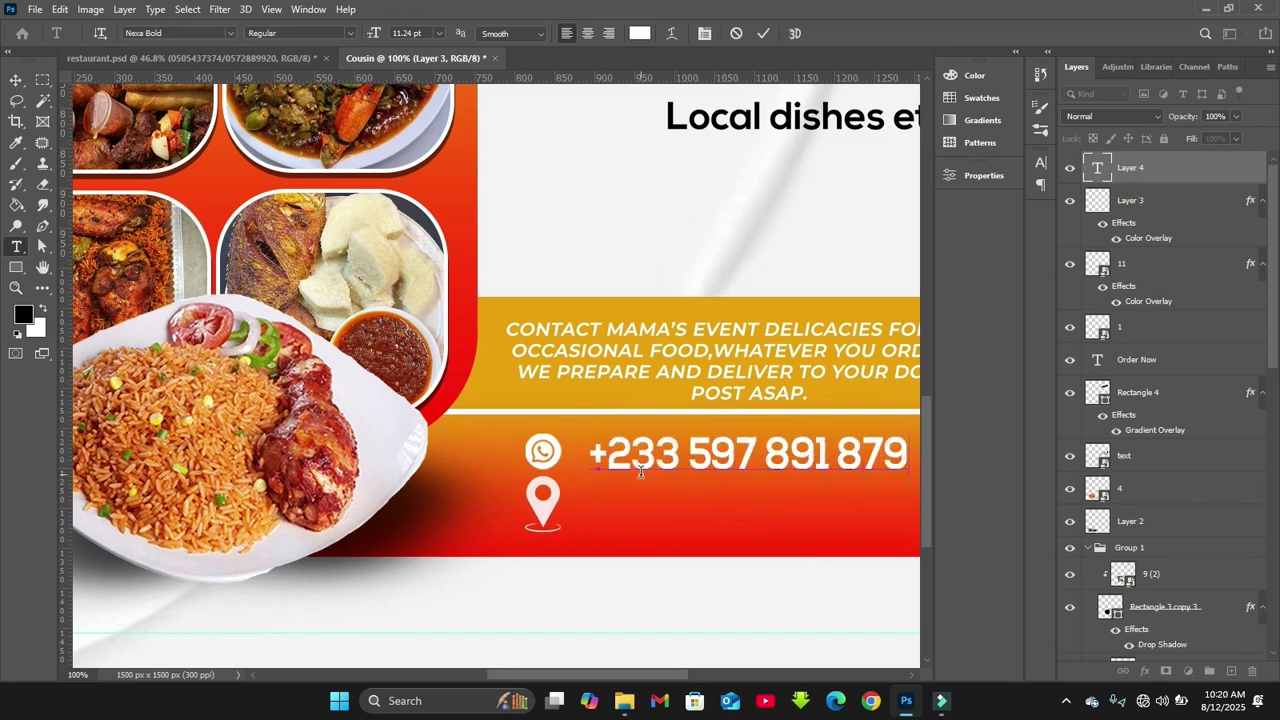
pyautogui.write('/')
pyautogui.moveTo(669, 663); pyautogui.dragTo(744, 663)
pyautogui.write('0')
pyautogui.press('BackSpace')
pyautogui.press('BackSpace')
pyautogui.click(763, 33)
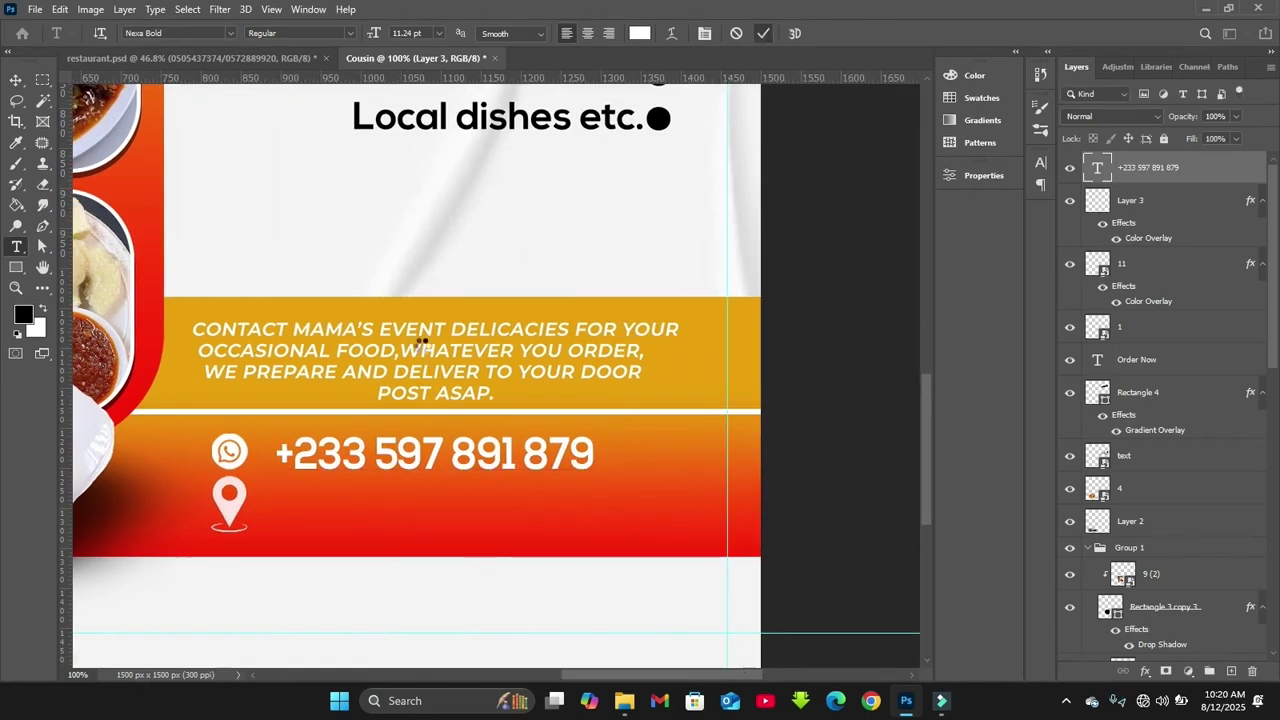
# Shrink the WhatsApp icon slightly to suit the phone number text
pyautogui.press('v')
pyautogui.hotkey('ctrl', '-')
pyautogui.click(318, 428)
pyautogui.hotkey('ctrl', 't')
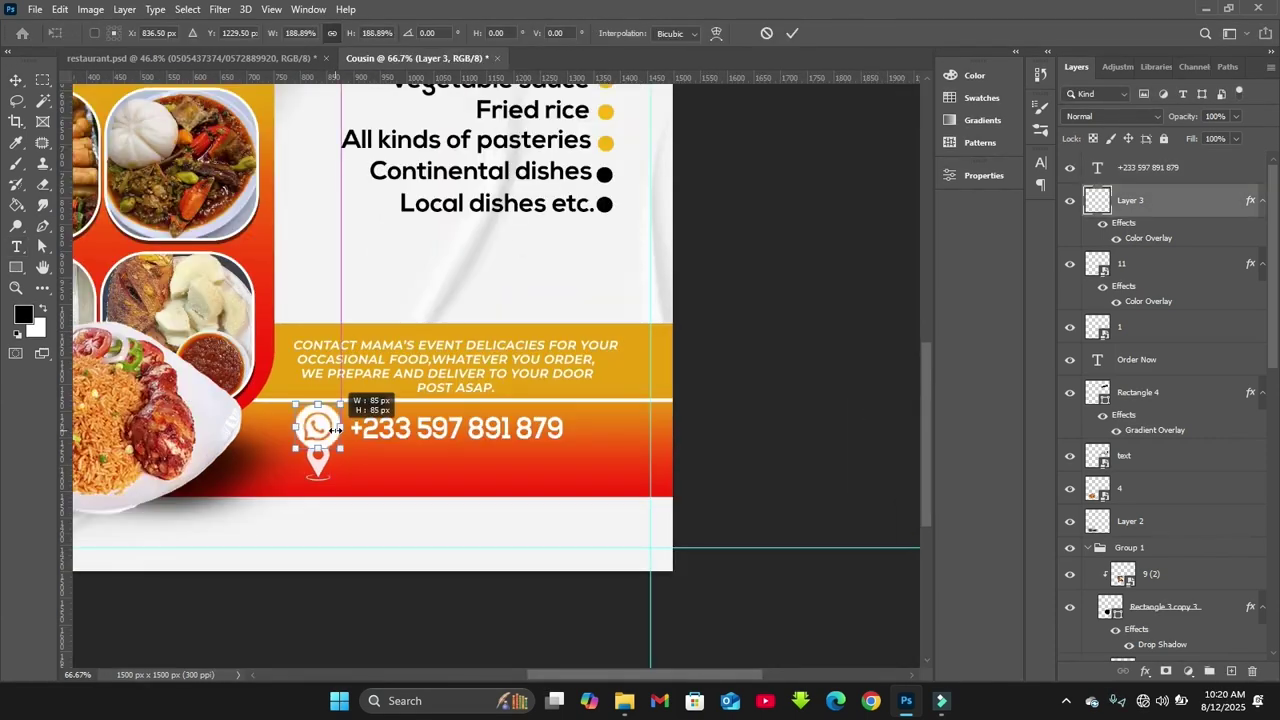
pyautogui.moveTo(335, 428); pyautogui.dragTo(322, 430)
pyautogui.hotkey('ctrl', '+')
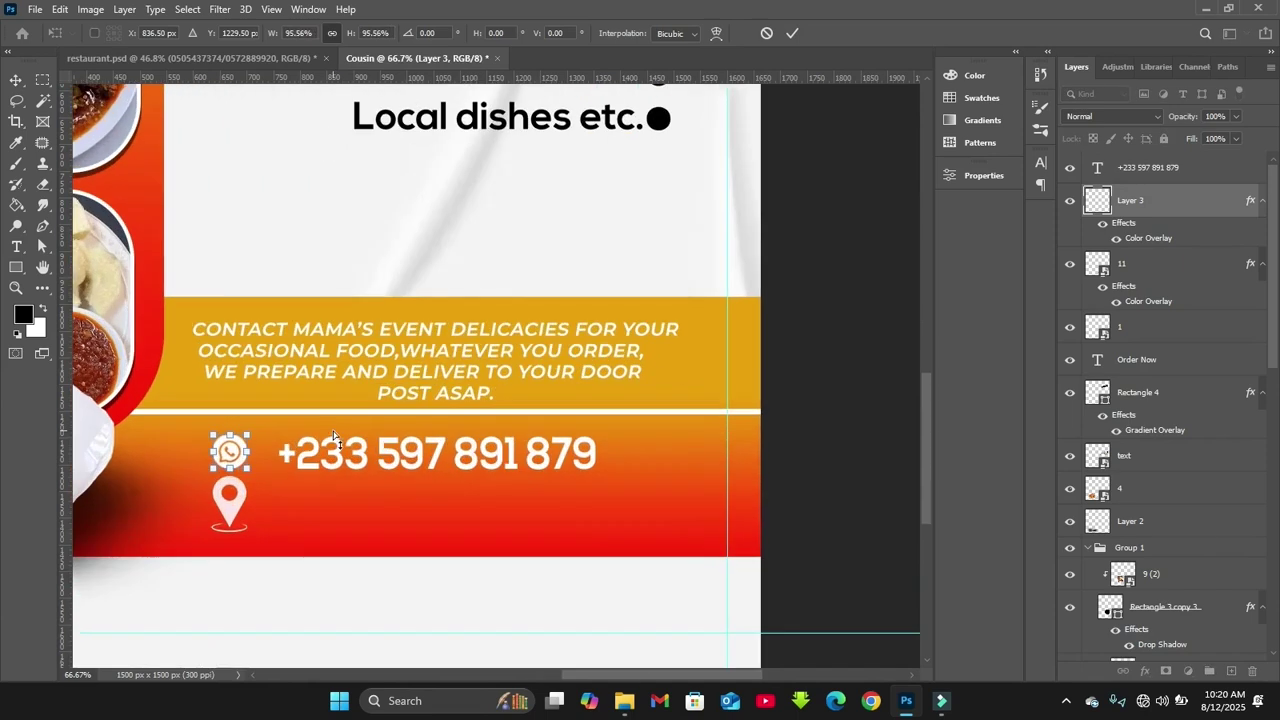
pyautogui.moveTo(248, 453); pyautogui.dragTo(250, 455)
pyautogui.press('Return')
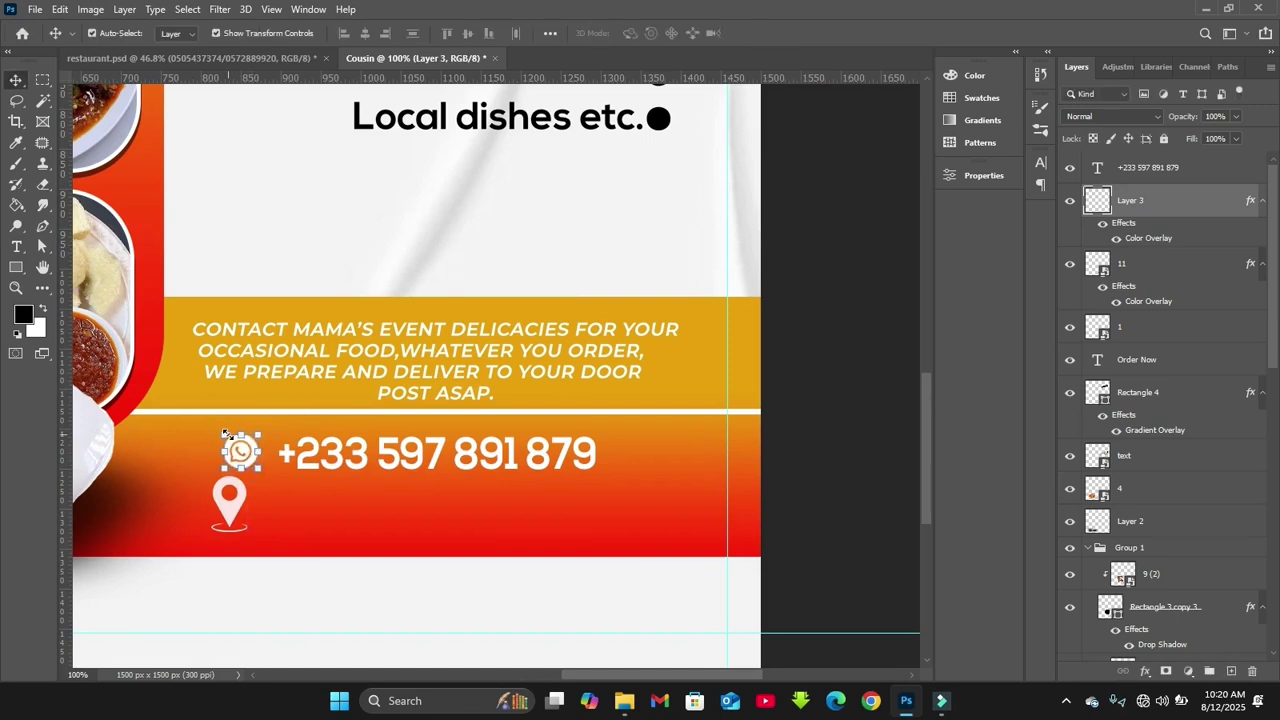
# Nudge the pin, then duplicate the number text beside it and change it to 'Kumasi'
pyautogui.moveTo(229, 513); pyautogui.dragTo(241, 515)
pyautogui.click(420, 458)
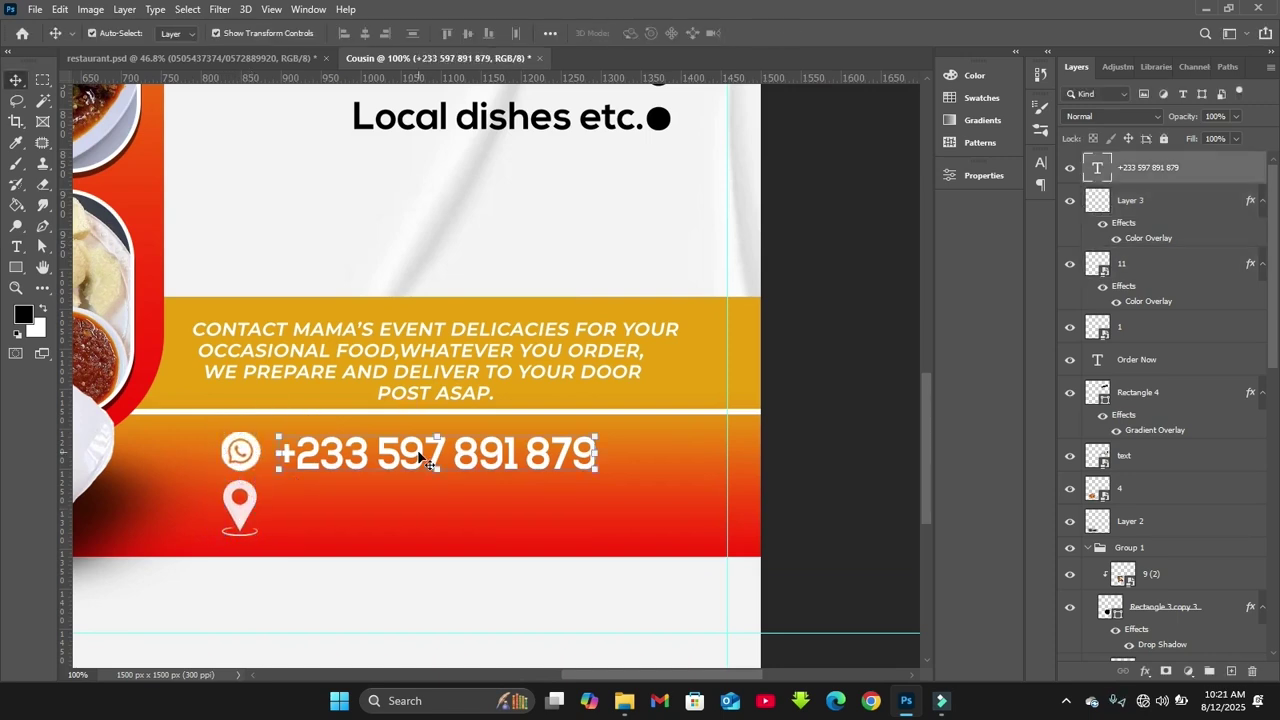
pyautogui.moveTo(420, 458); pyautogui.dragTo(420, 523)
pyautogui.doubleClick(420, 518)
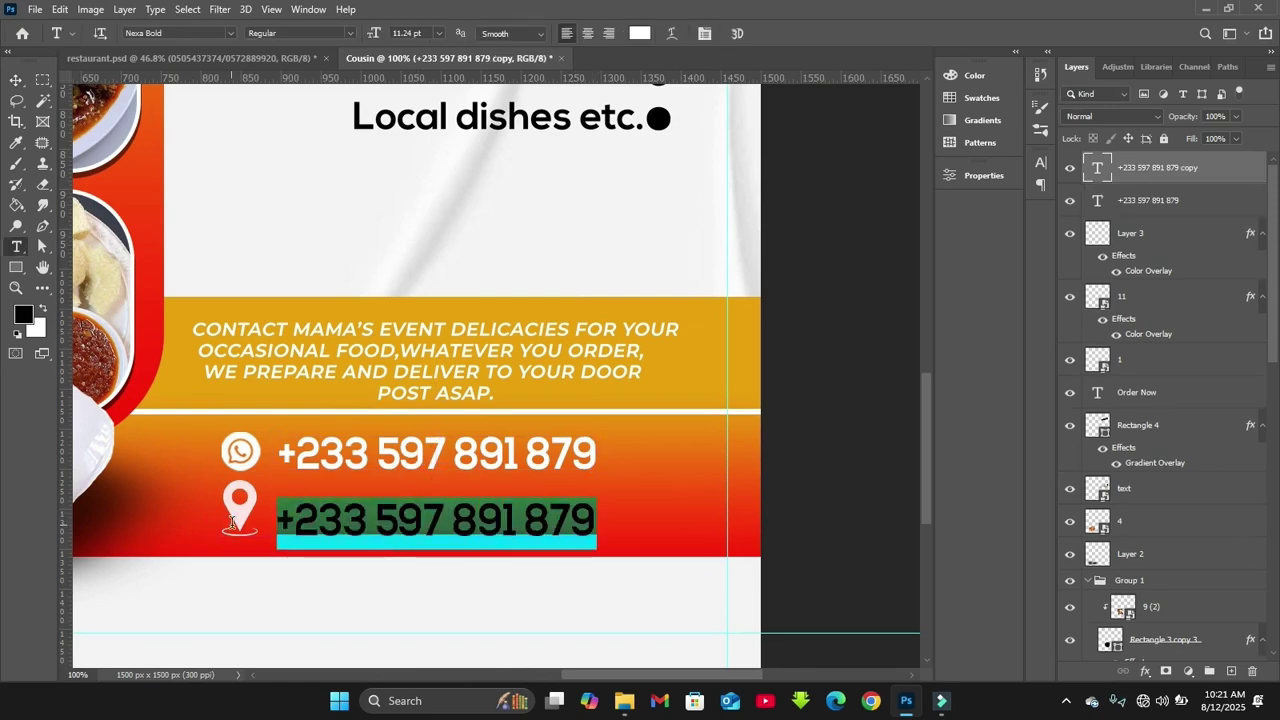
pyautogui.write('Kumasi')
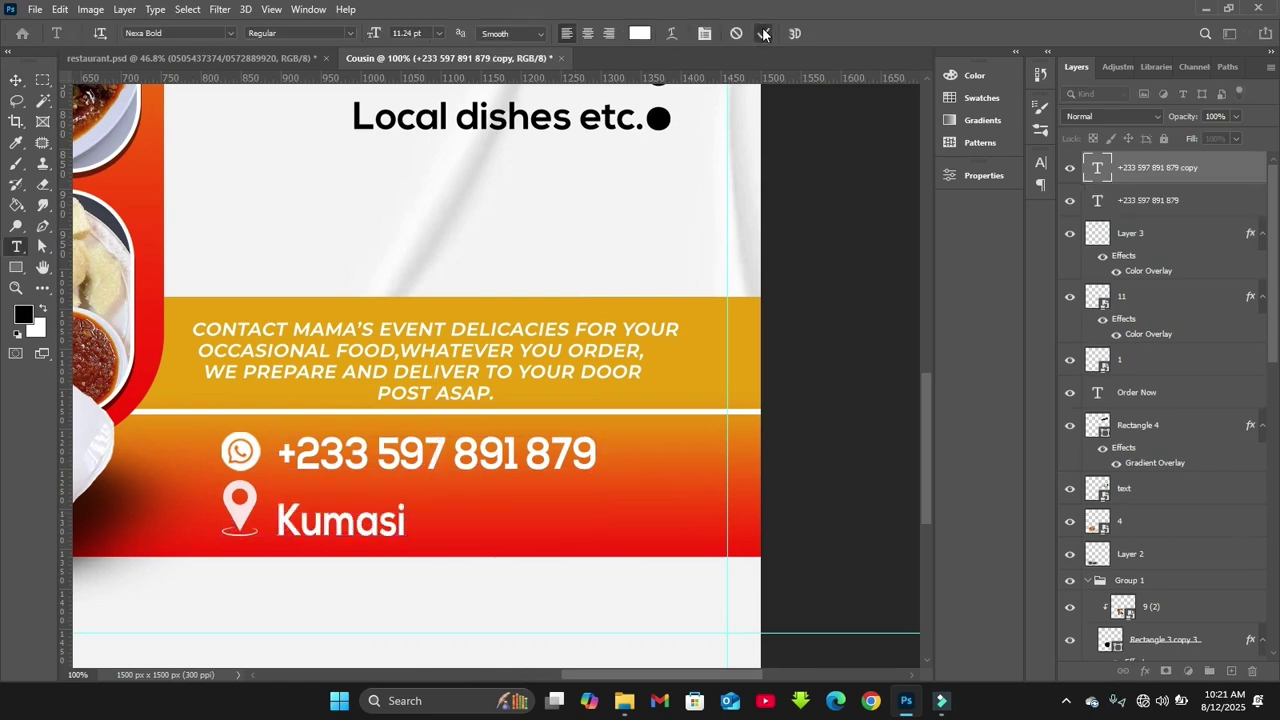
pyautogui.press('Escape')
pyautogui.press('v')
pyautogui.moveTo(362, 524); pyautogui.dragTo(373, 524)
pyautogui.scroll(-4, 604, 531)
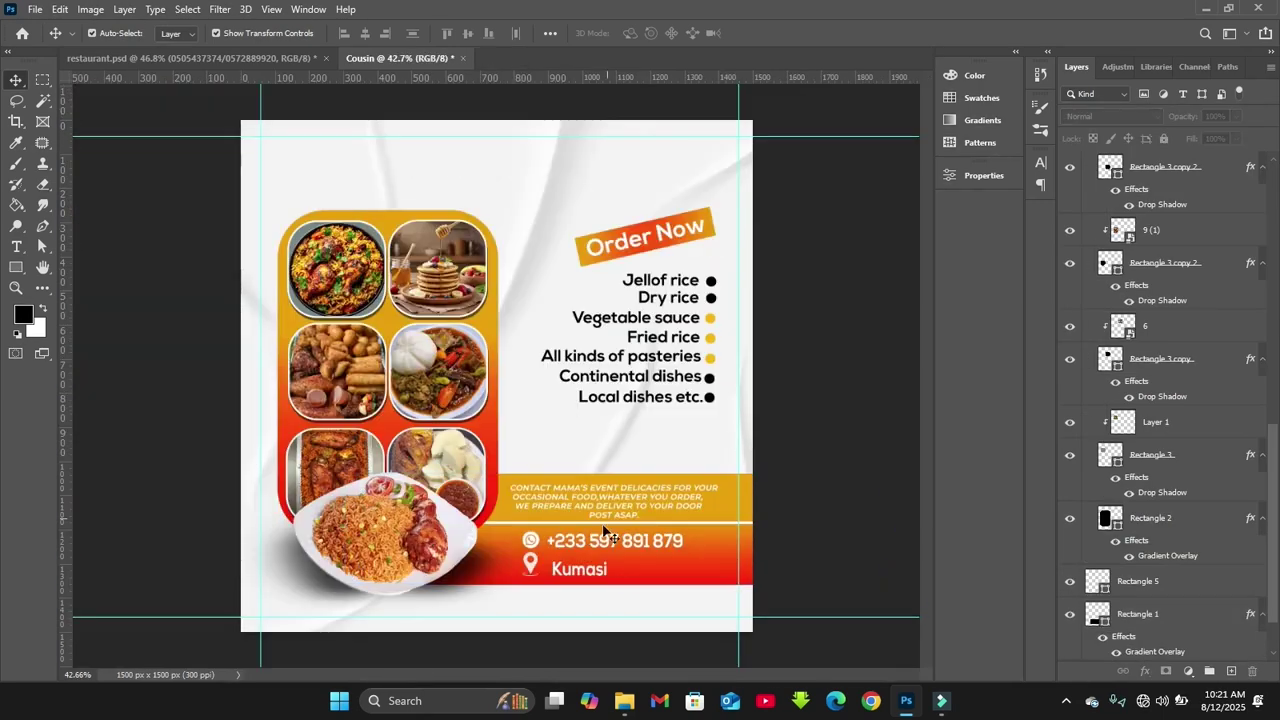
# Link the Kumasi, phone number and both icon layers, then scale them together to about 96%
pyautogui.scroll(10, 1200, 376)
pyautogui.click(1130, 168)
pyautogui.keyDown('shift'); pyautogui.click(1148, 200); pyautogui.keyUp('shift')
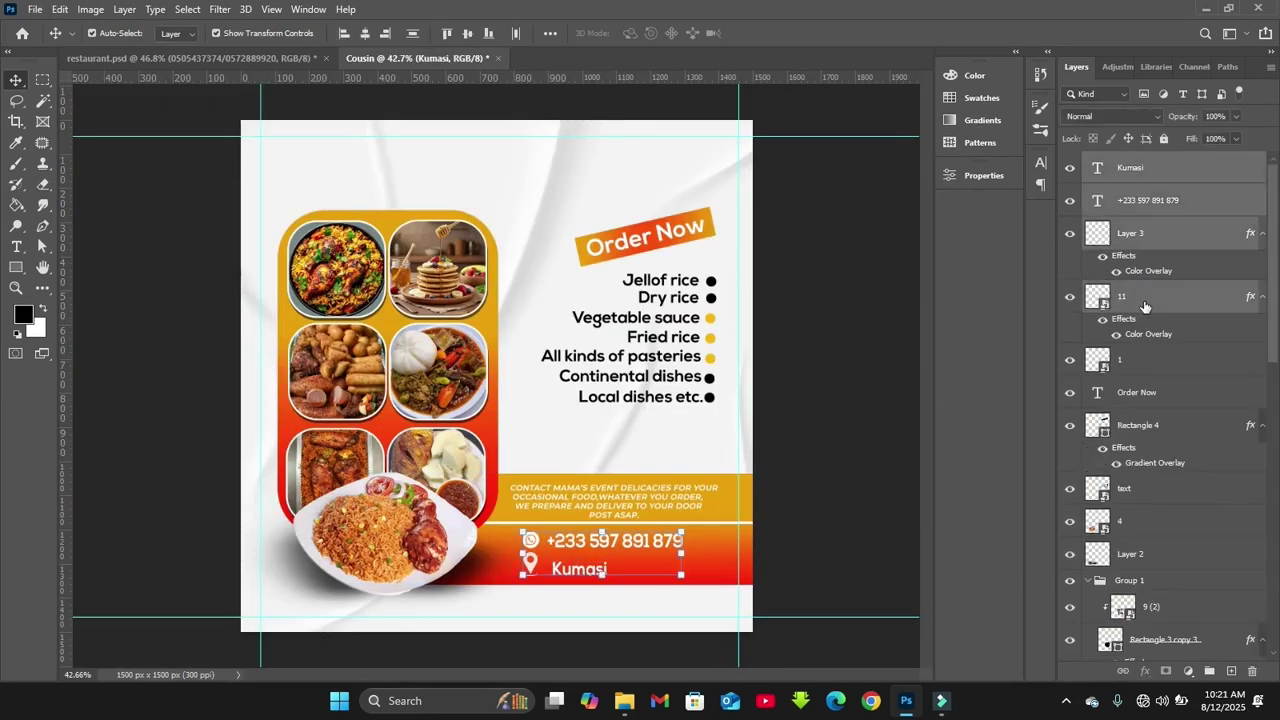
pyautogui.click(1121, 670)
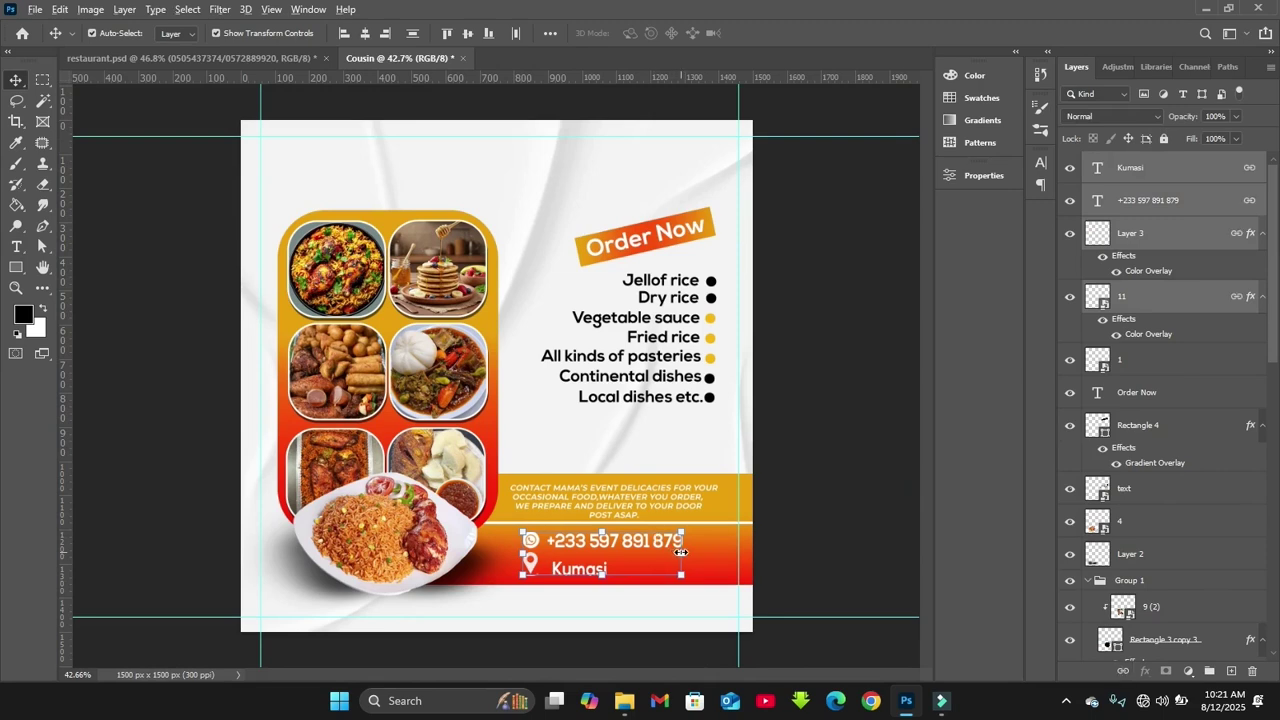
pyautogui.moveTo(681, 552); pyautogui.dragTo(615, 545)
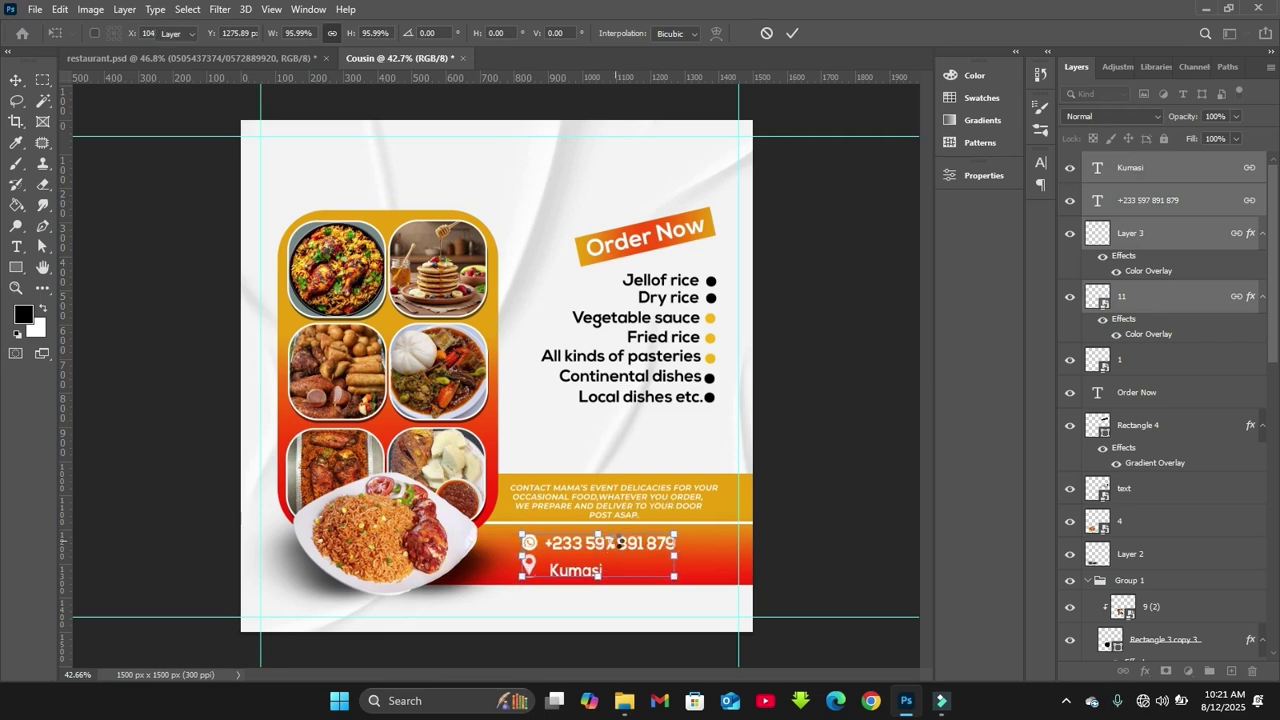
pyautogui.click(562, 452)
pyautogui.click(561, 450)
pyautogui.click(831, 473)
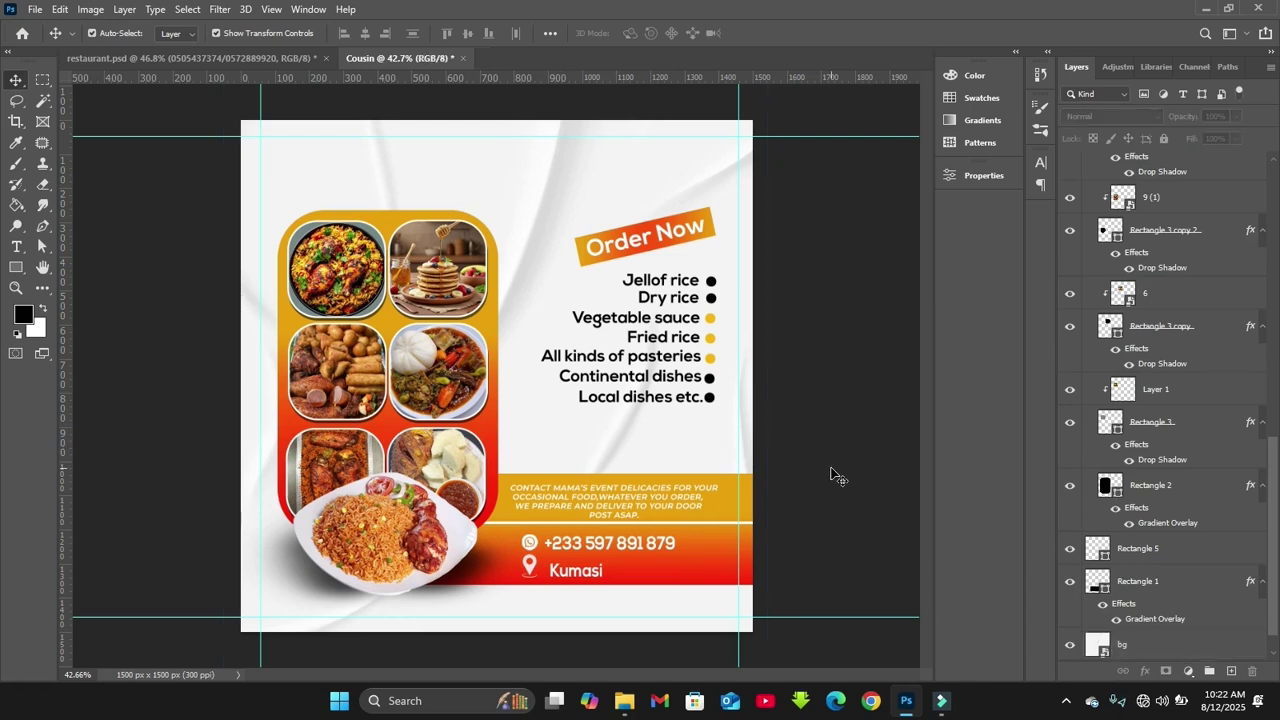
pyautogui.scroll(5, 1068, 650)
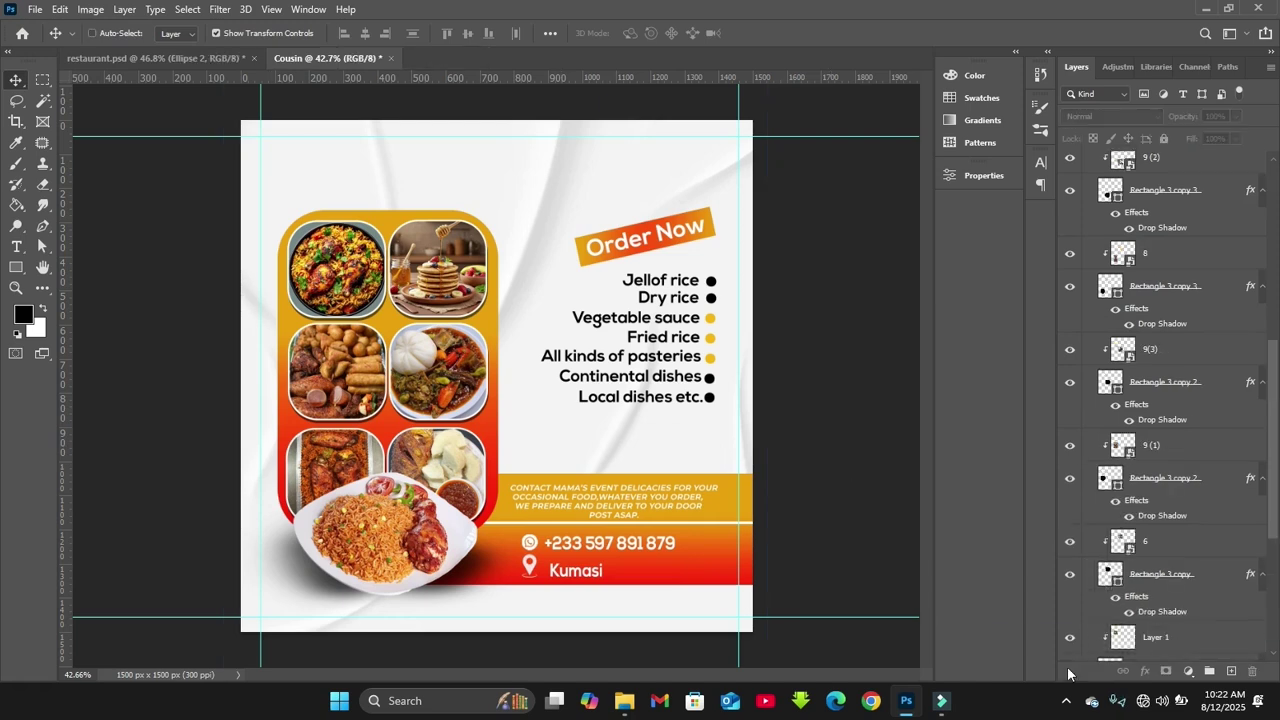
pyautogui.hotkey('ctrl', '+')
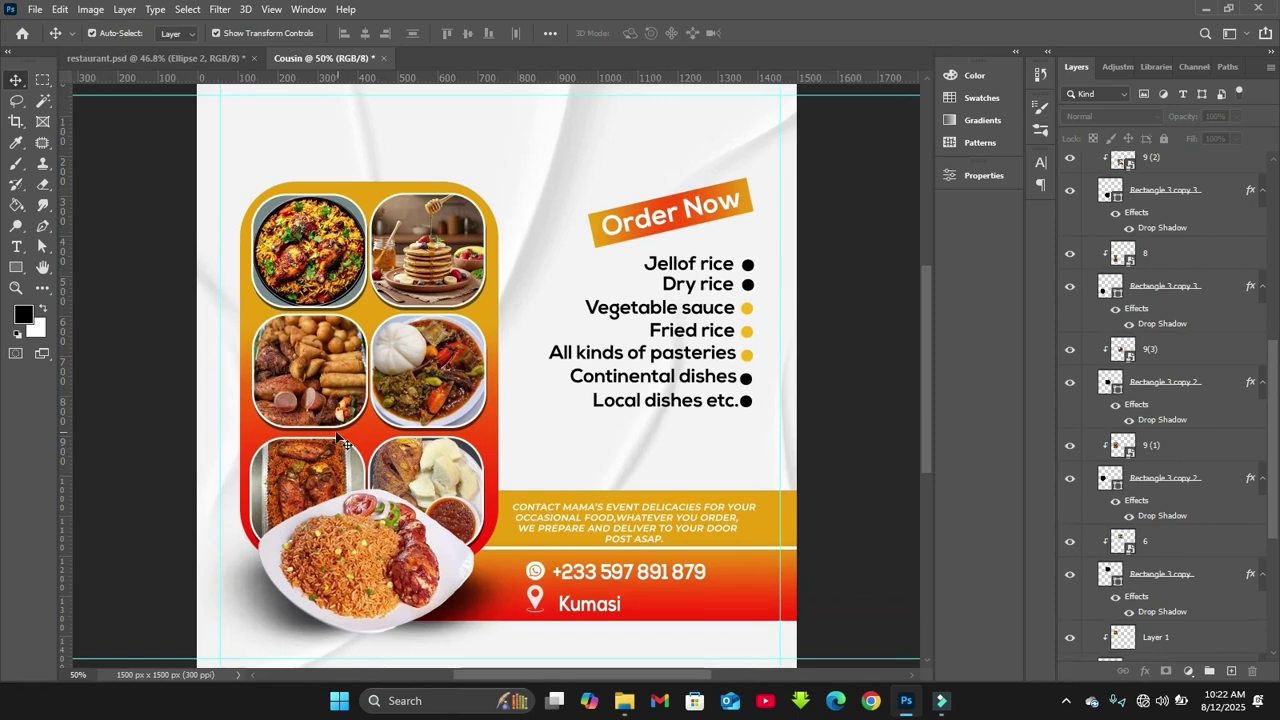
# Draw a circle inside the photo grid group and fill it yellow
pyautogui.press('u')
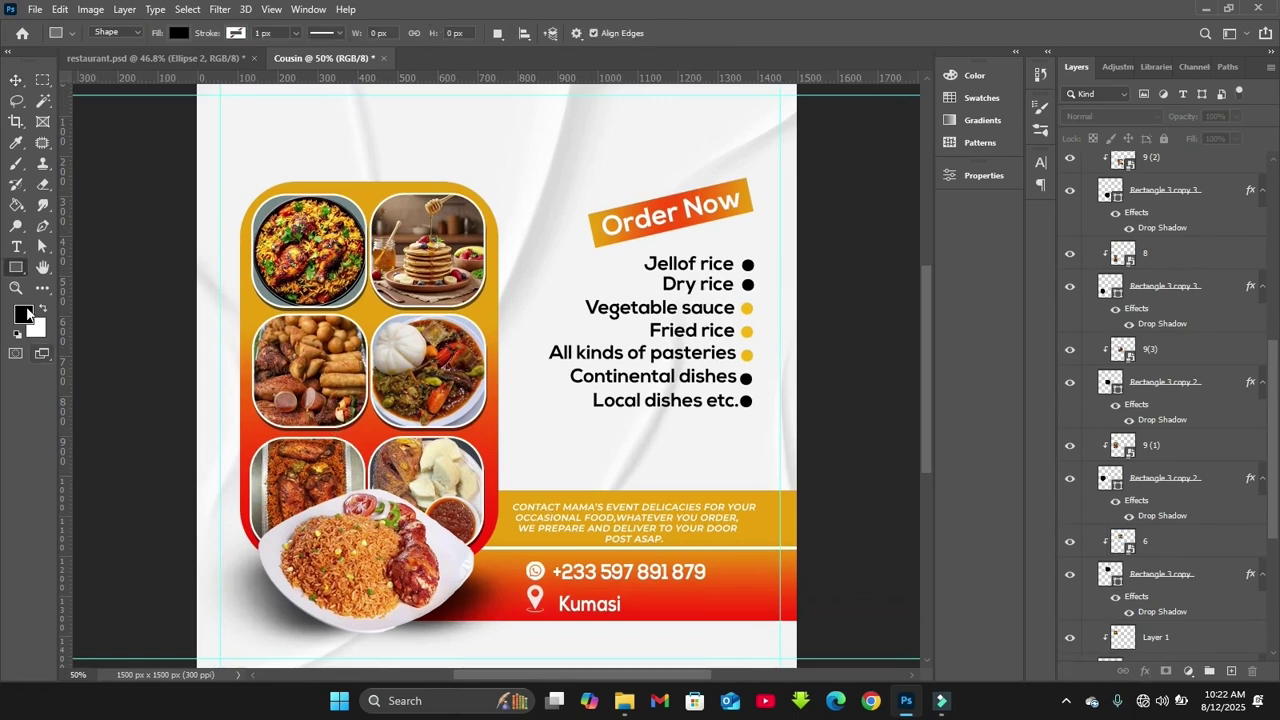
pyautogui.rightClick(16, 267)
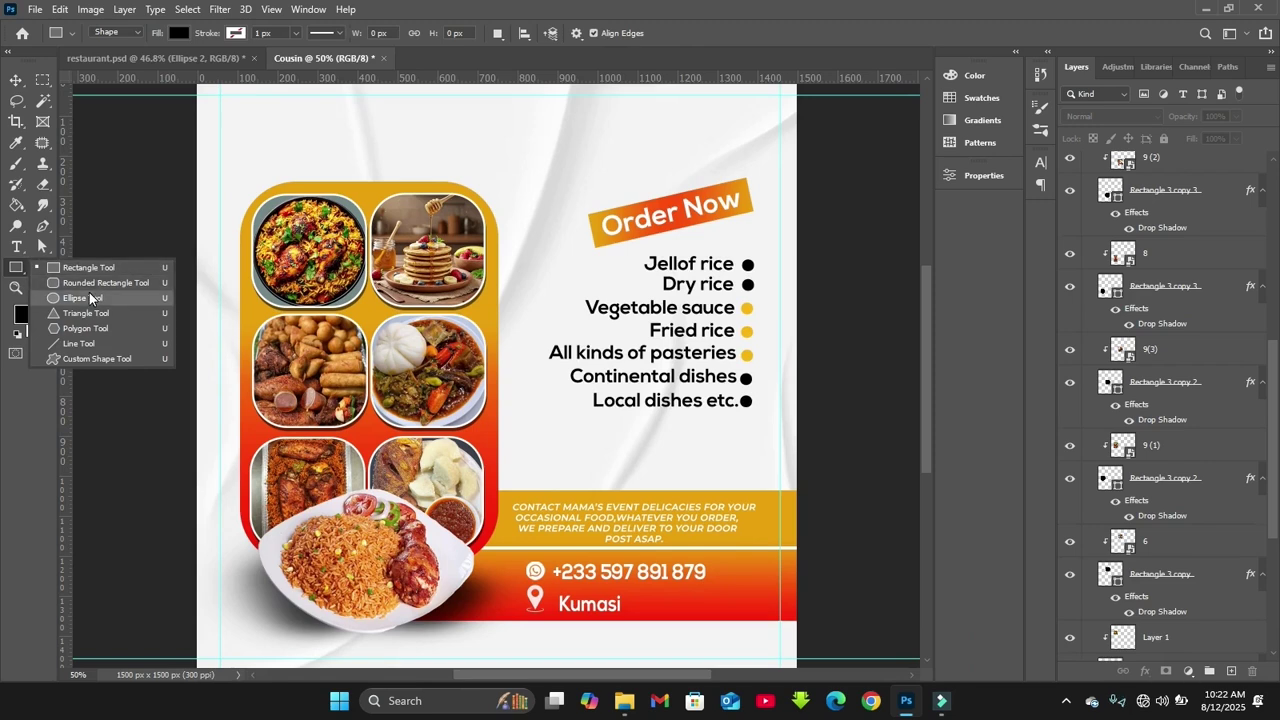
pyautogui.press('Escape')
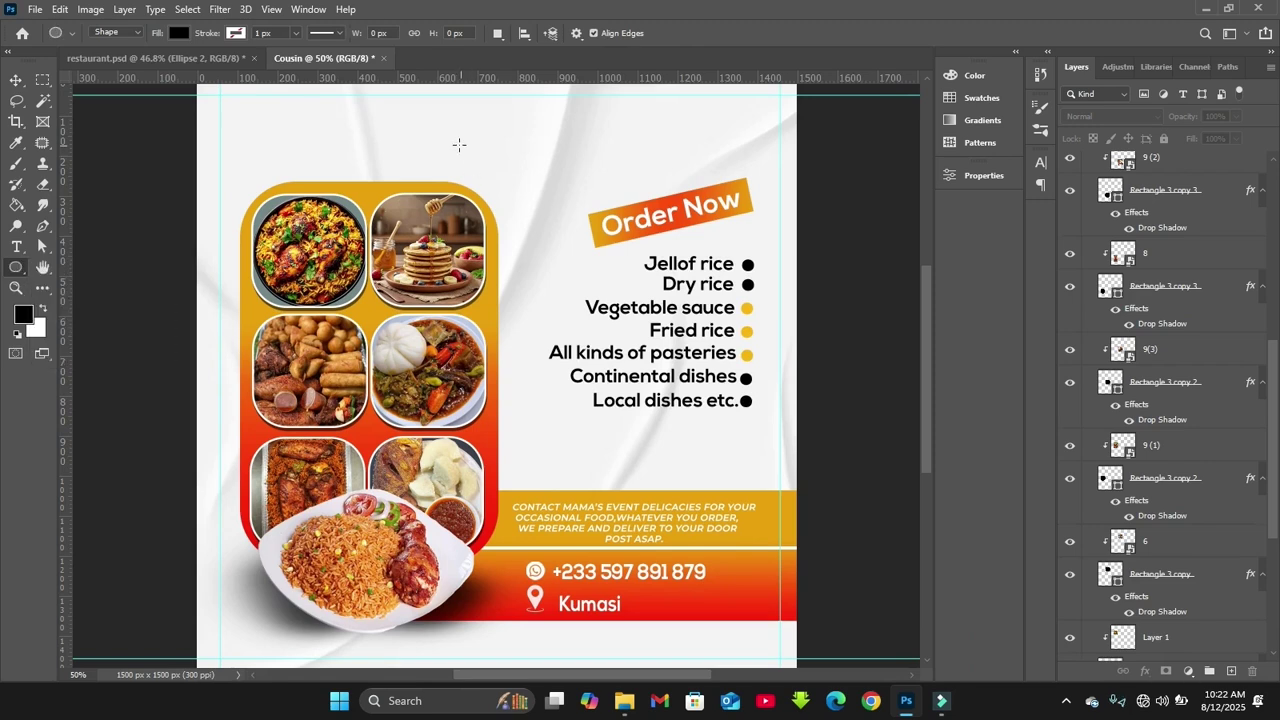
pyautogui.moveTo(1274, 427); pyautogui.dragTo(1277, 229)
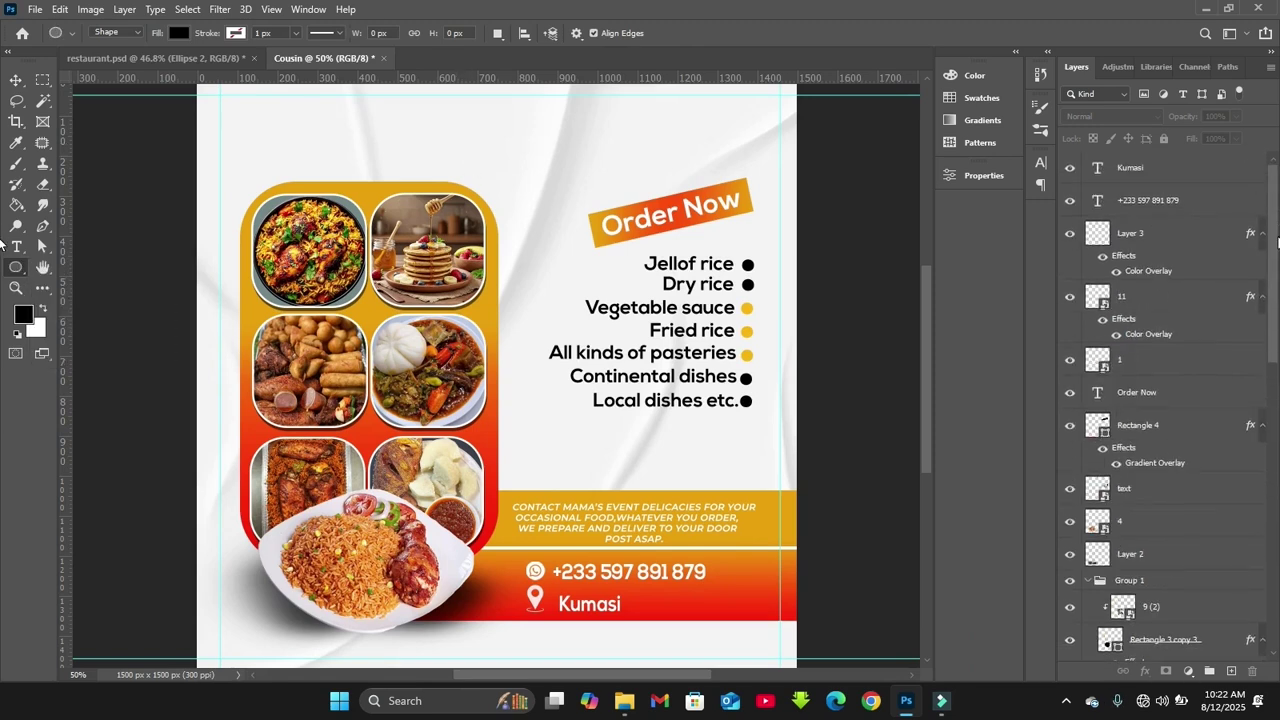
pyautogui.scroll(-3, 1277, 240)
pyautogui.click(1130, 385)
pyautogui.moveTo(436, 148); pyautogui.dragTo(535, 248)
pyautogui.click(766, 334)
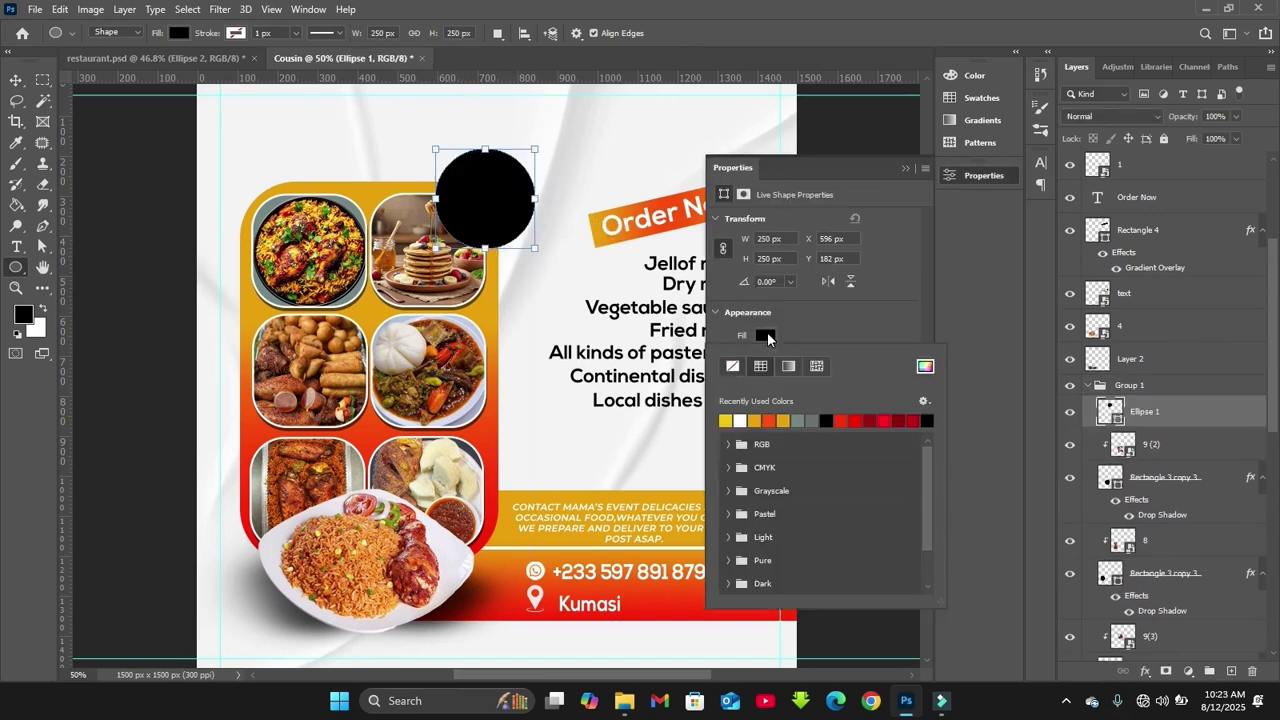
pyautogui.click(725, 420)
pyautogui.click(925, 366)
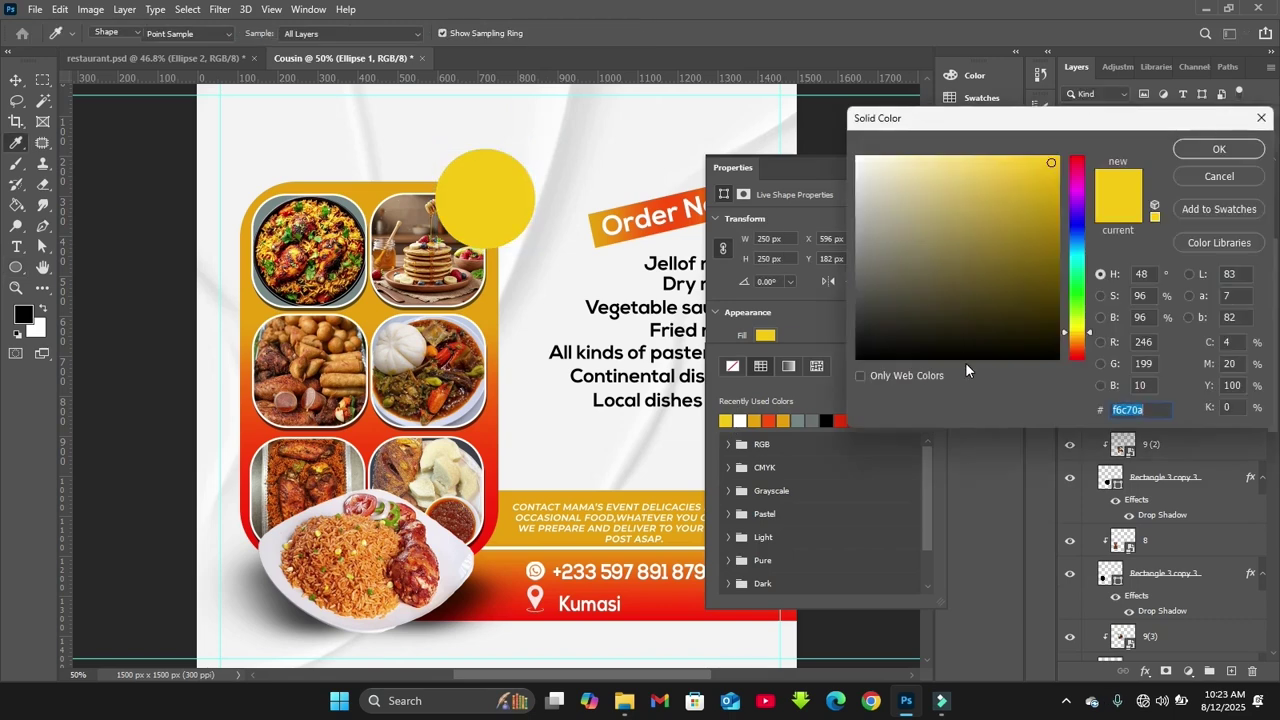
# Shrink the yellow circle beside the pancake photo and duplicate it
pyautogui.press('Escape')
pyautogui.press('v')
pyautogui.moveTo(535, 247); pyautogui.dragTo(511, 221)
pyautogui.press('Return')
pyautogui.hotkey('ctrl', 'j')
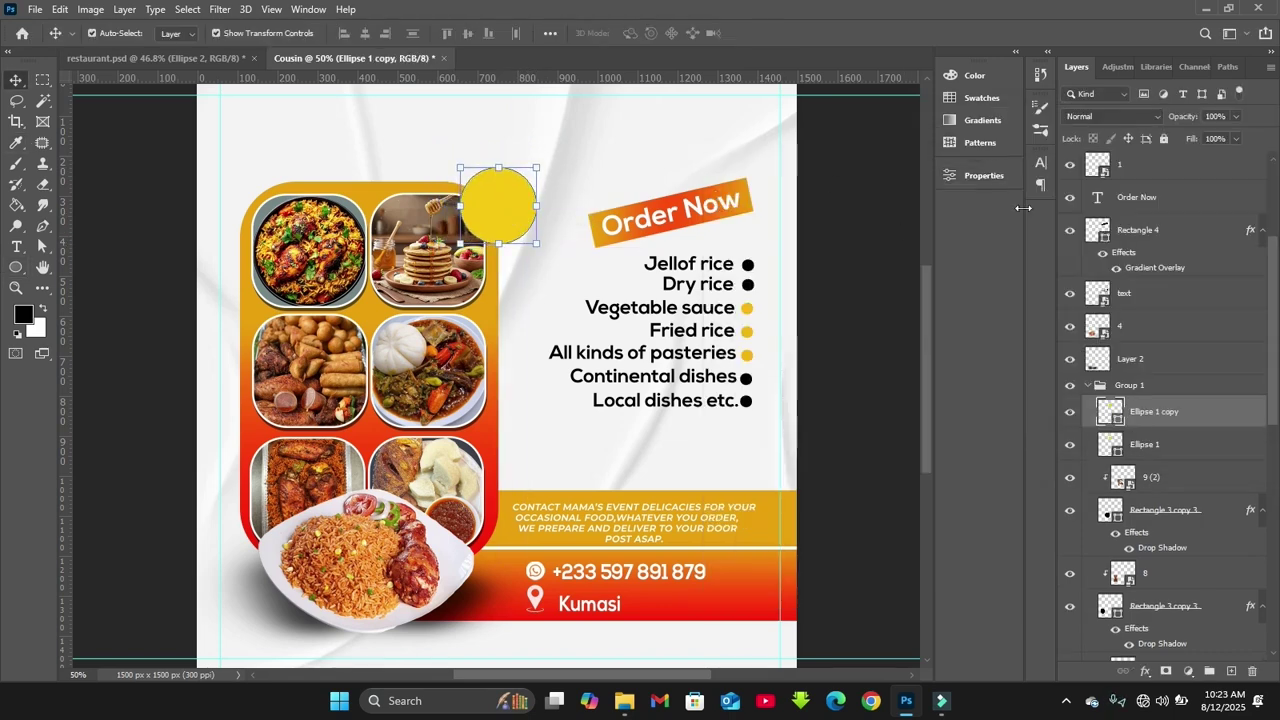
# Give the circle copy no fill and a yellow 6 px outline
pyautogui.click(975, 175)
pyautogui.click(766, 336)
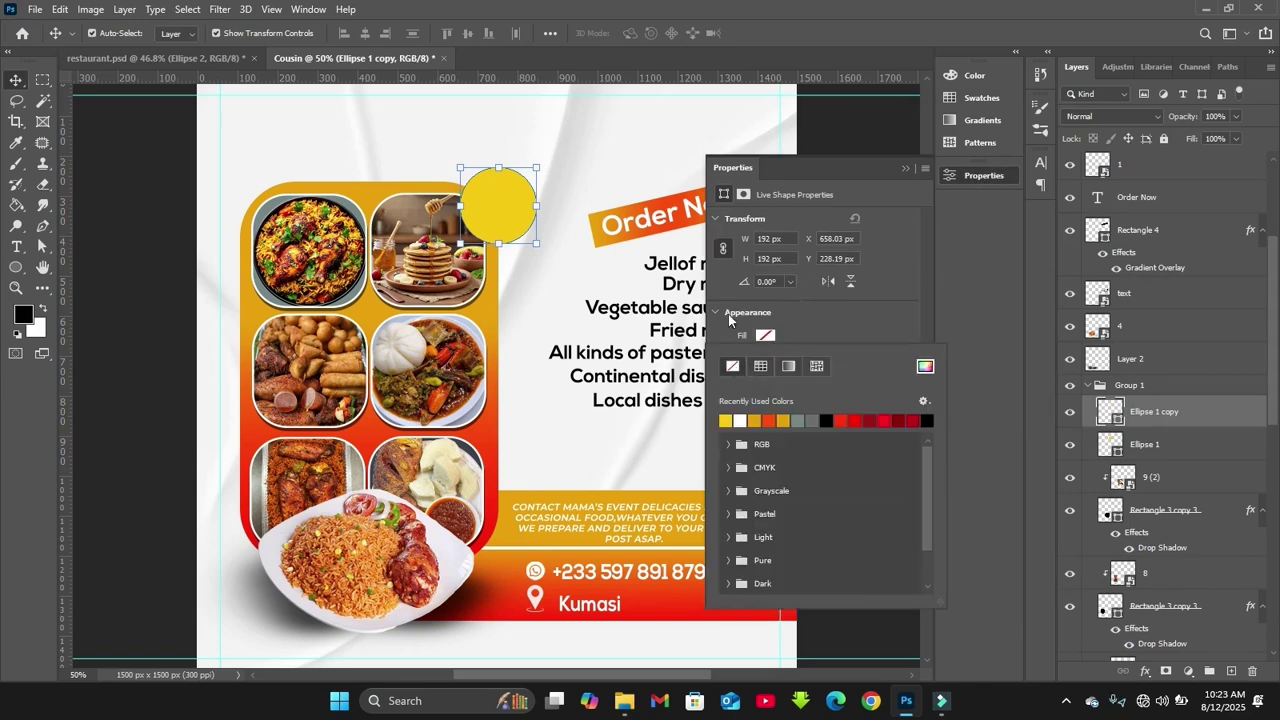
pyautogui.click(728, 314)
pyautogui.click(765, 357)
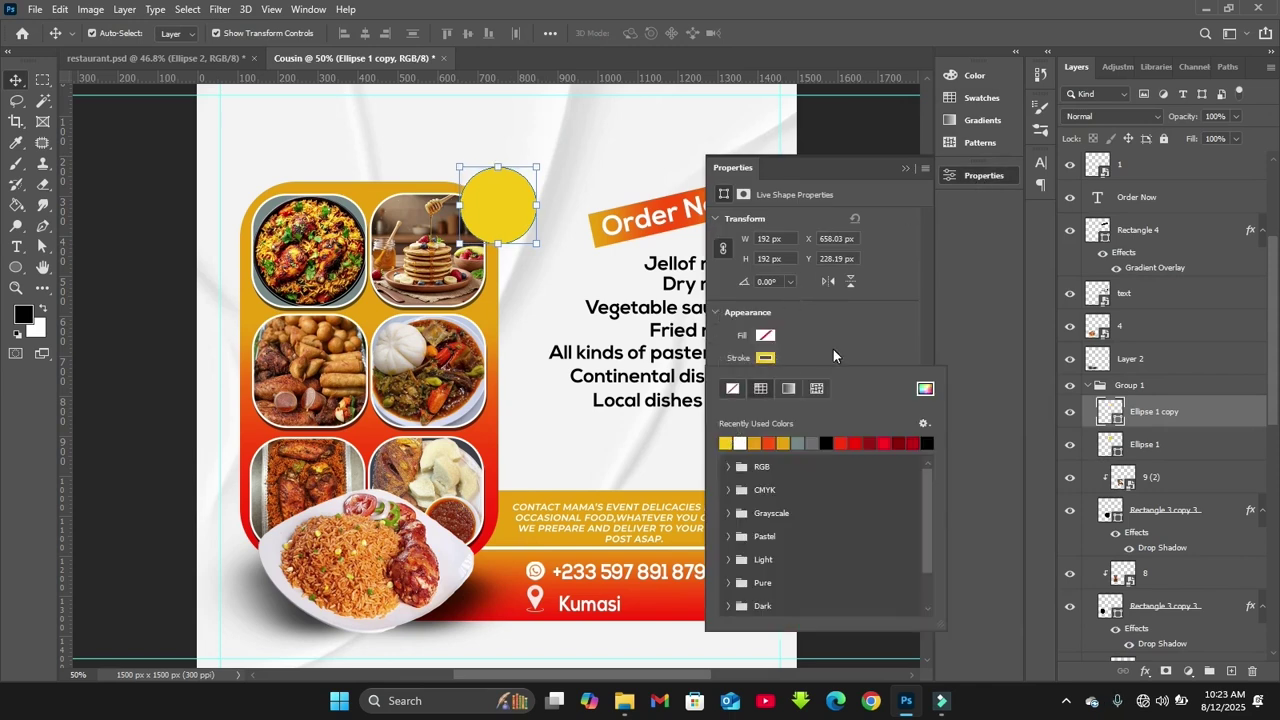
pyautogui.click(797, 384)
pyautogui.click(797, 382)
pyautogui.click(786, 380)
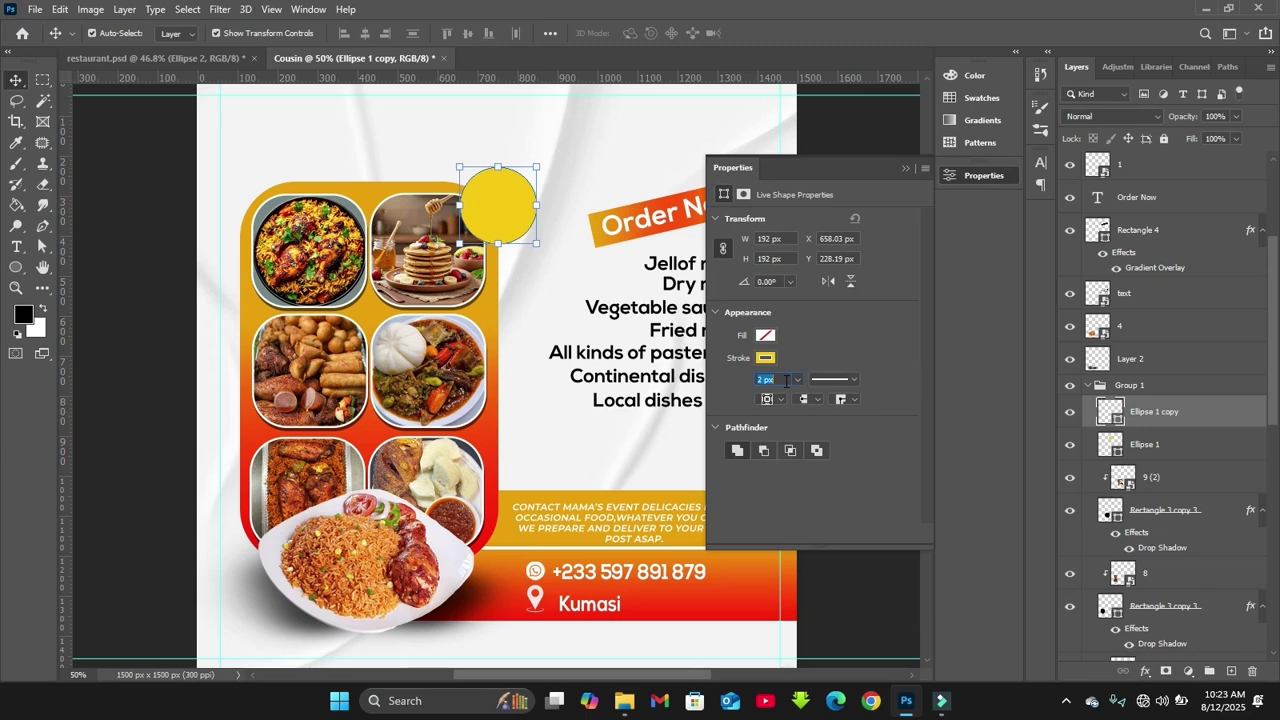
pyautogui.write('4')
pyautogui.press('Return')
pyautogui.press('Right')
pyautogui.press('Right')
pyautogui.press('Right')
pyautogui.press('Right')
pyautogui.press('Right')
pyautogui.press('Right')
pyautogui.press('Right')
pyautogui.press('Right')
pyautogui.press('Right')
pyautogui.press('Right')
pyautogui.press('Right')
pyautogui.press('Right')
pyautogui.press('Right')
pyautogui.press('Right')
pyautogui.press('Right')
pyautogui.press('Right')
pyautogui.press('Right')
pyautogui.press('Right')
pyautogui.press('Right')
pyautogui.press('Right')
pyautogui.click(766, 379)
pyautogui.write('6')
pyautogui.press('Return')
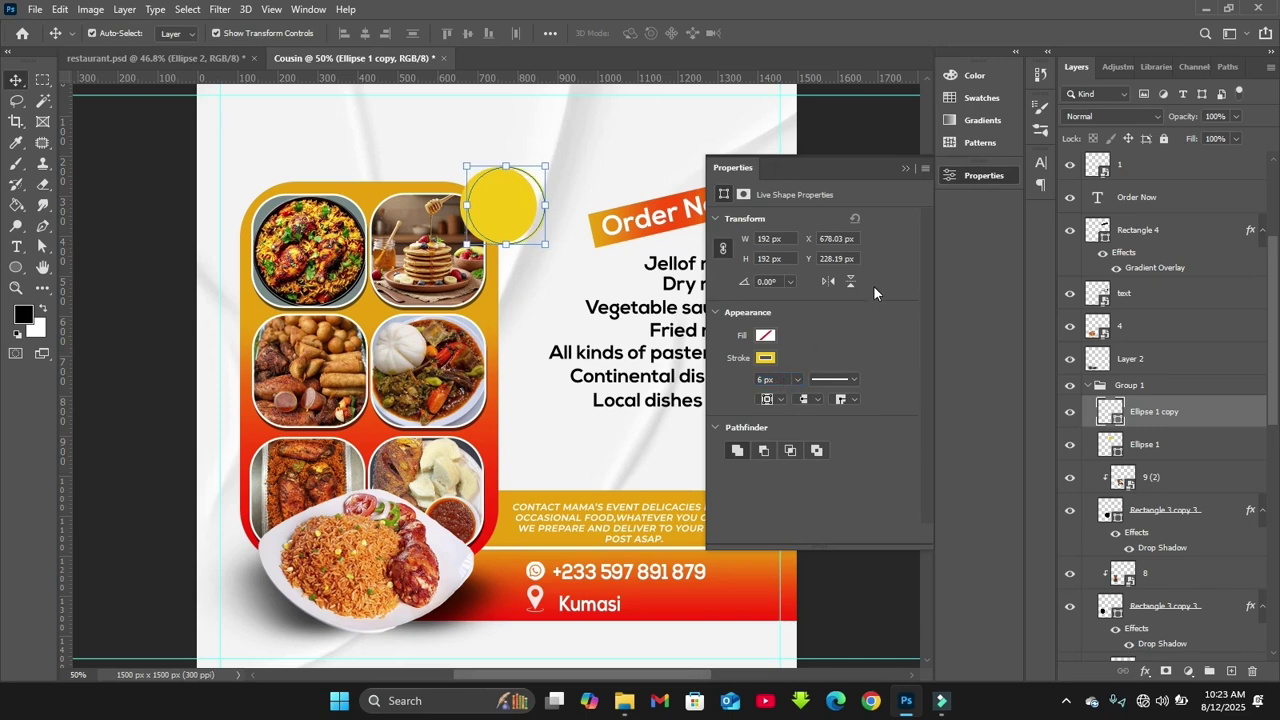
# Stack the outlined copy above the original yellow circle in the layer order
pyautogui.click(480, 228)
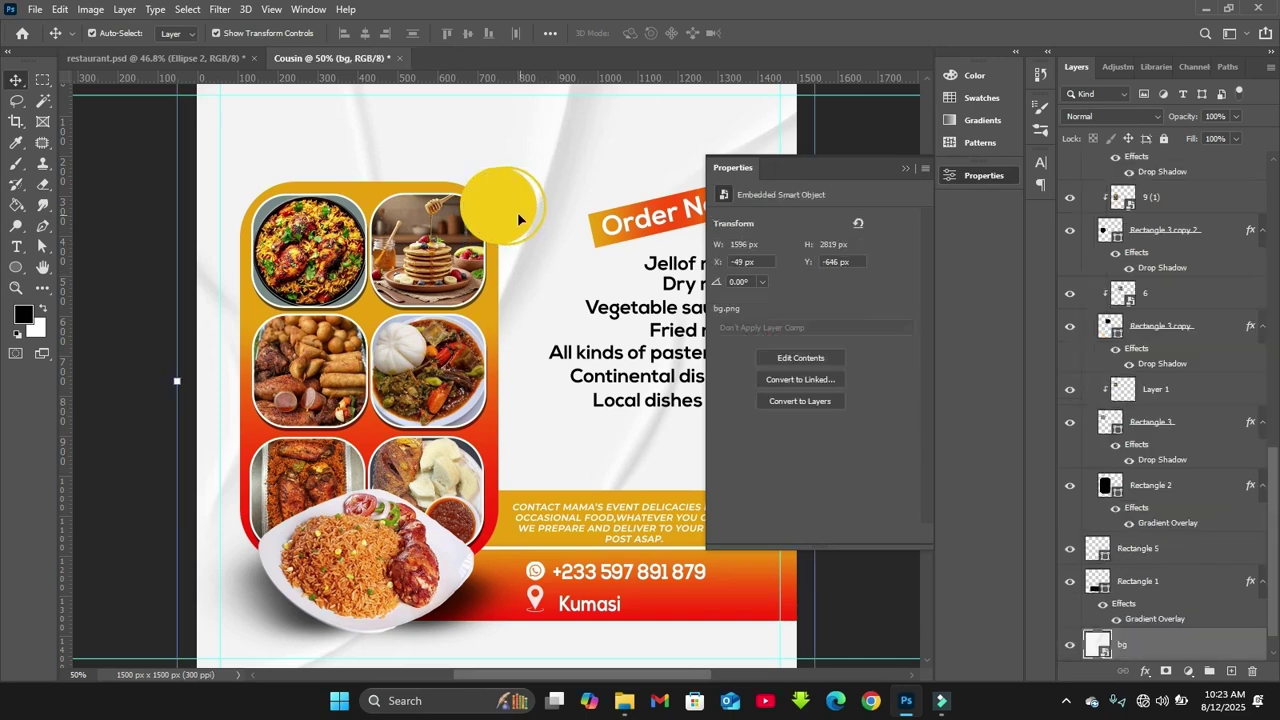
pyautogui.click(513, 208)
pyautogui.click(572, 284)
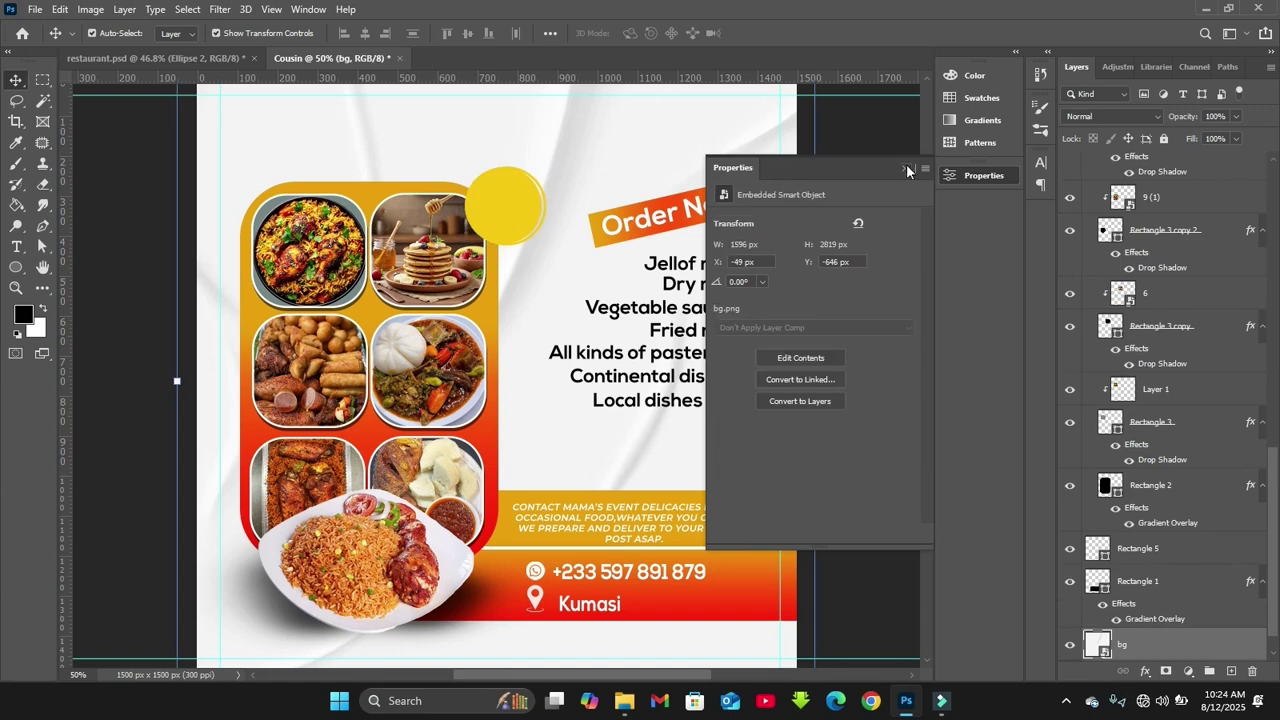
pyautogui.click(906, 170)
pyautogui.click(530, 210)
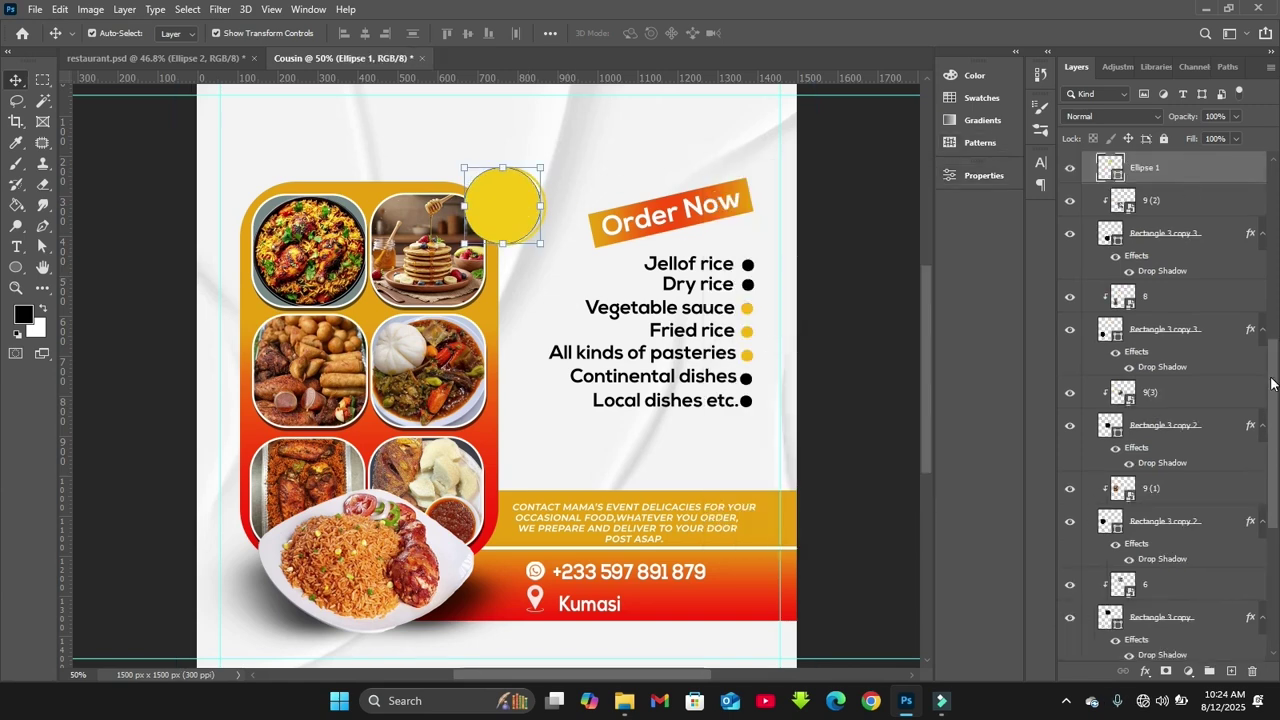
pyautogui.scroll(3, 1186, 282)
pyautogui.moveTo(1186, 292); pyautogui.dragTo(1153, 233)
pyautogui.click(1092, 312)
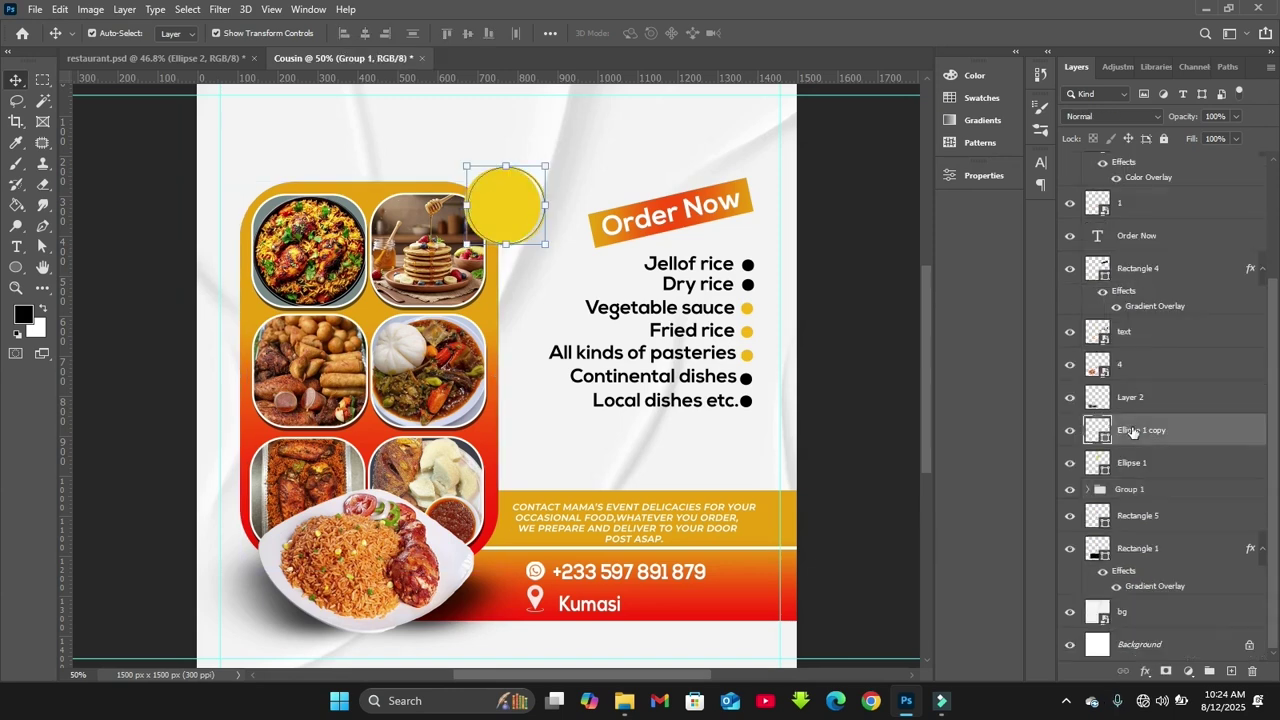
# Shrink both circles together onto the photo grid's top-right corner
pyautogui.keyDown('shift'); pyautogui.click(1127, 464); pyautogui.keyUp('shift')
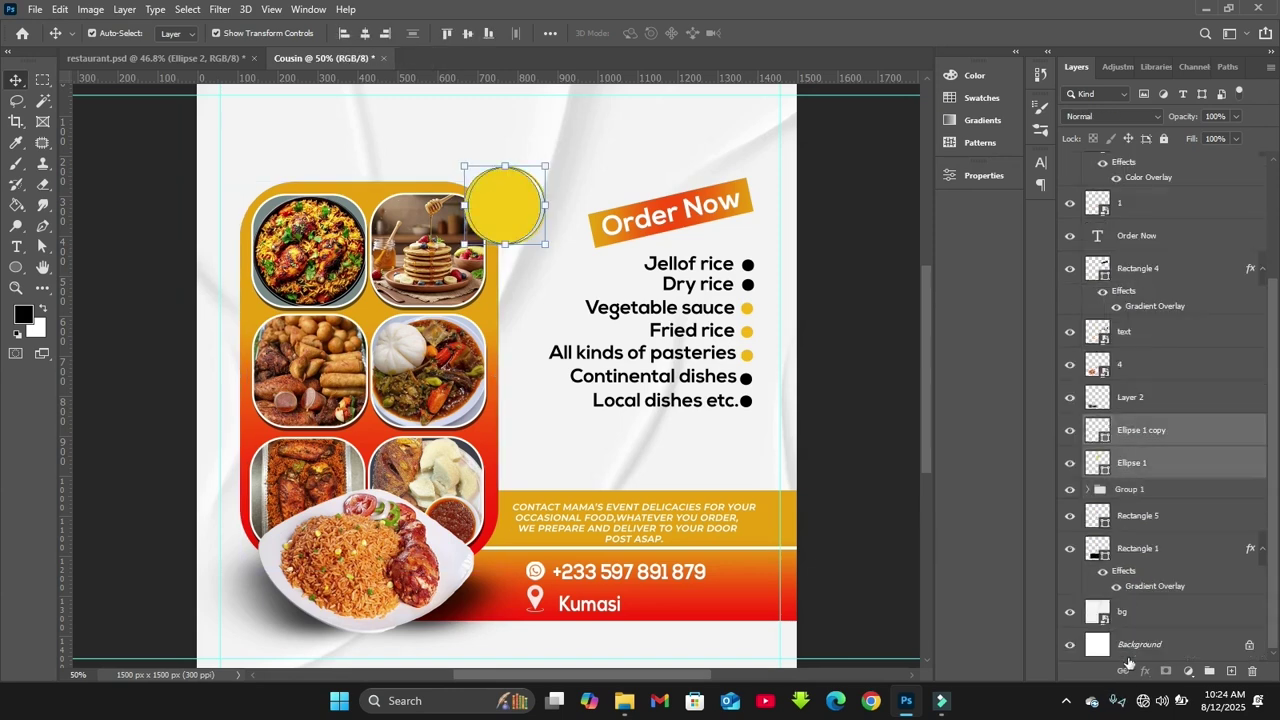
pyautogui.moveTo(549, 243); pyautogui.dragTo(490, 215)
pyautogui.press('Return')
pyautogui.click(537, 300)
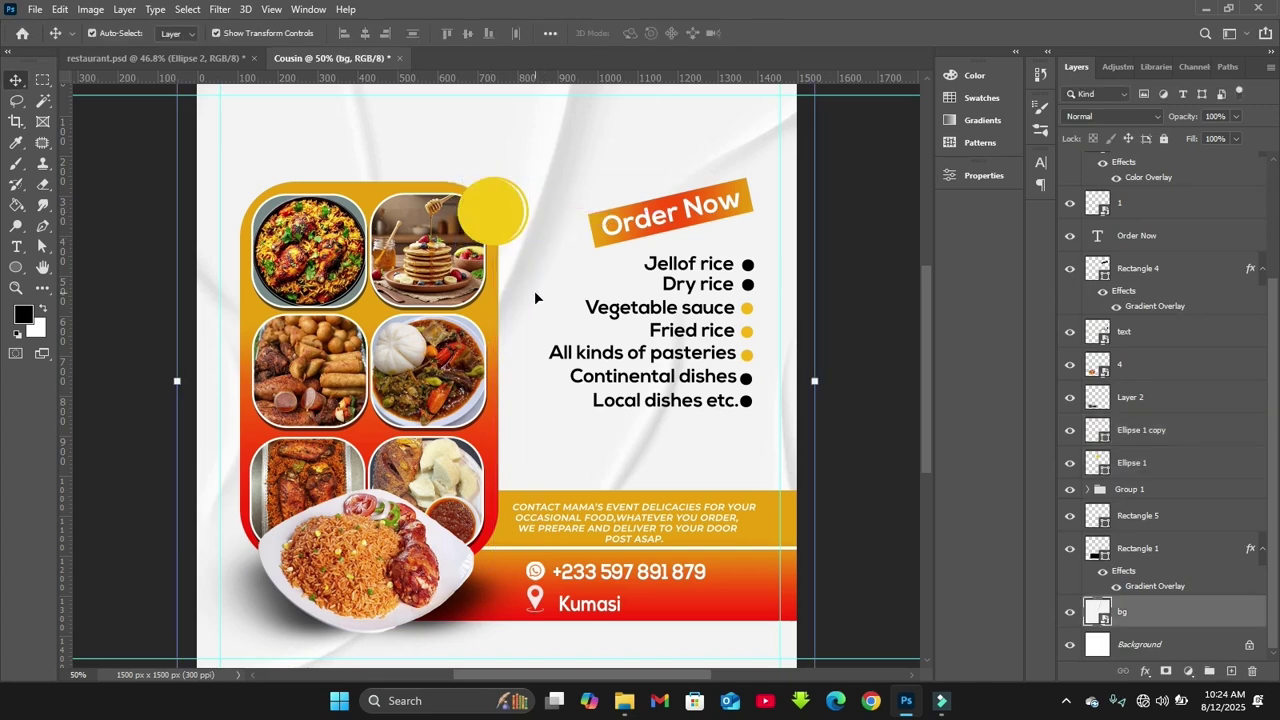
pyautogui.press('t')
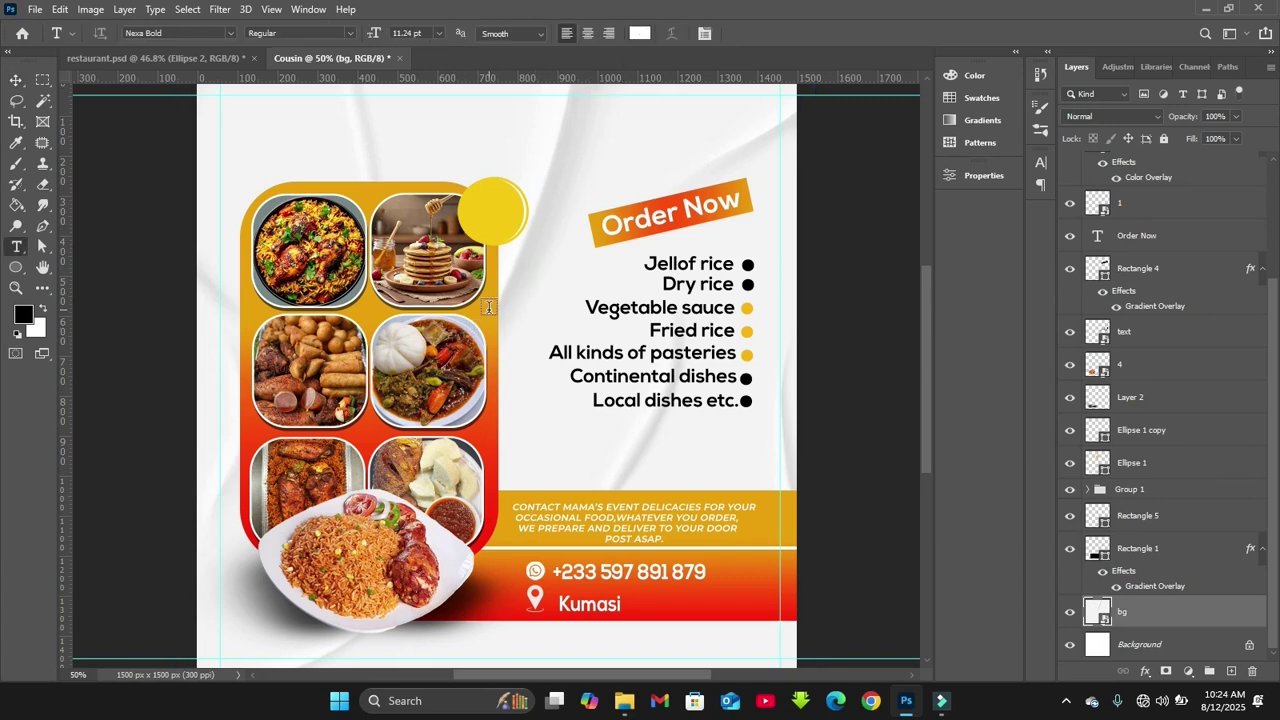
# Type MENU beside the circle and stack its layer above the circles
pyautogui.click(489, 307)
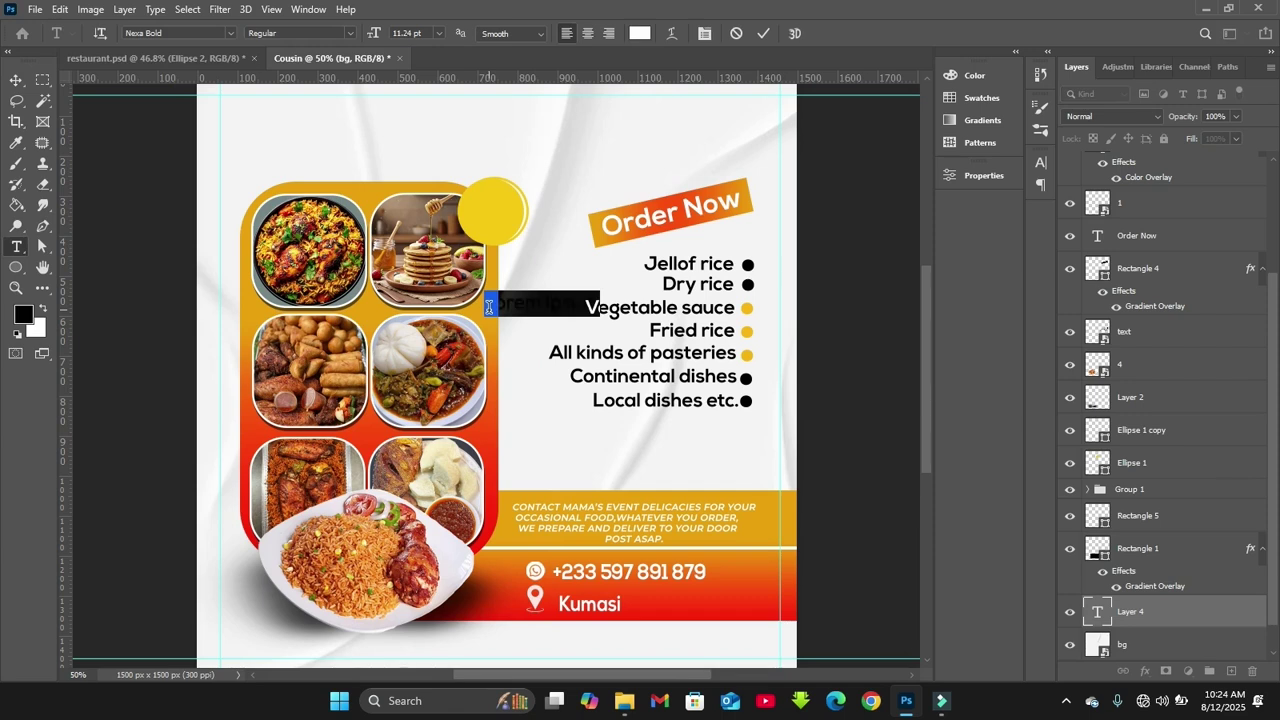
pyautogui.press('BackSpace')
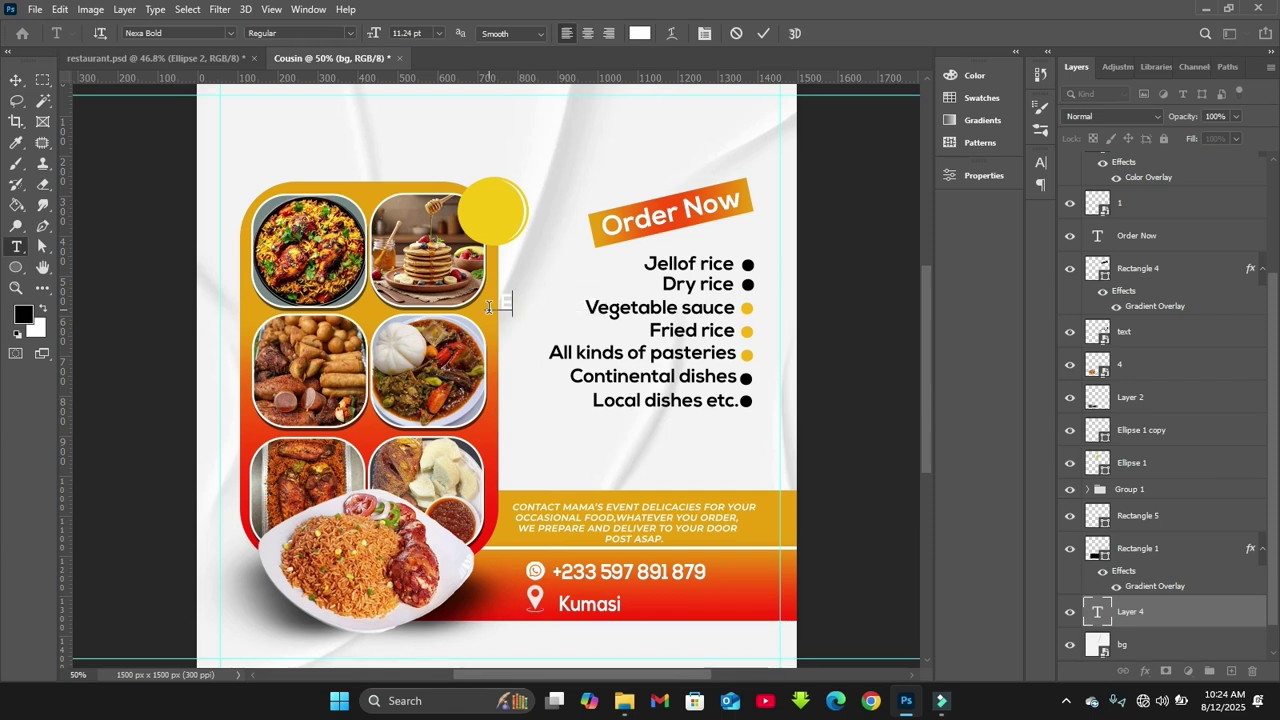
pyautogui.click(763, 33)
pyautogui.moveTo(1140, 611); pyautogui.dragTo(1146, 442)
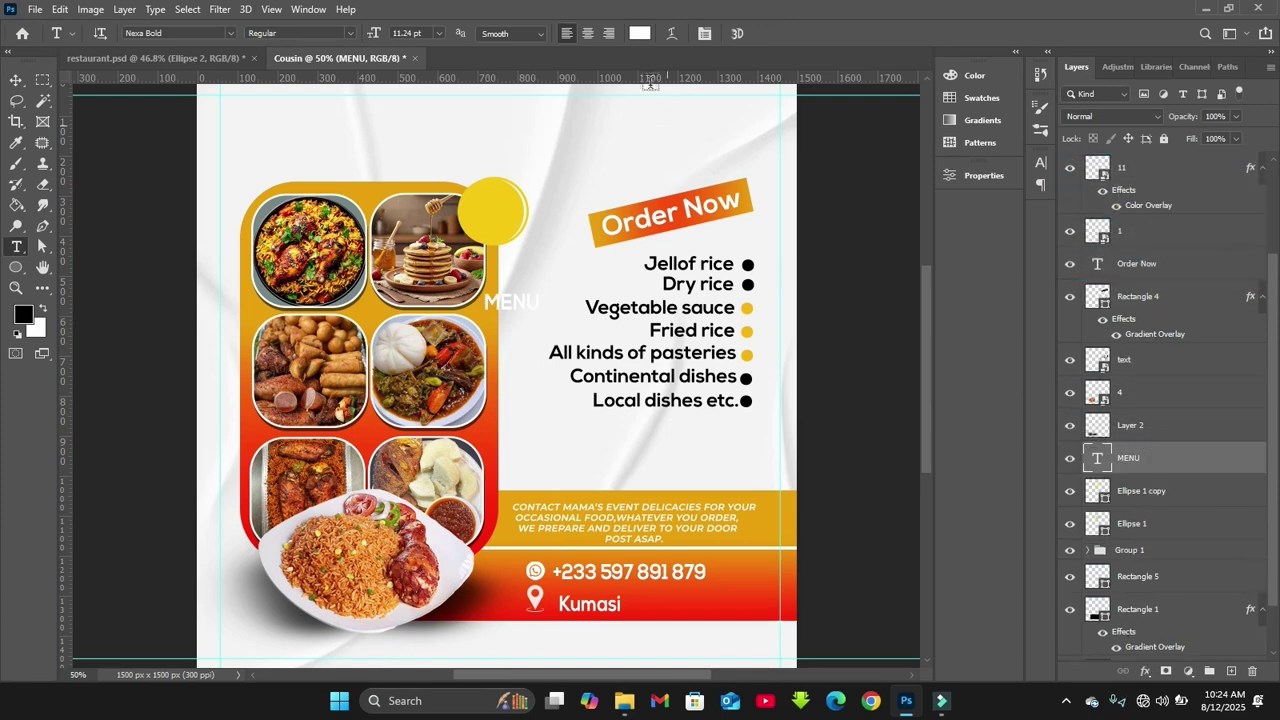
# Colour the MENU text black and move it onto the yellow circle
pyautogui.click(1040, 162)
pyautogui.click(990, 258)
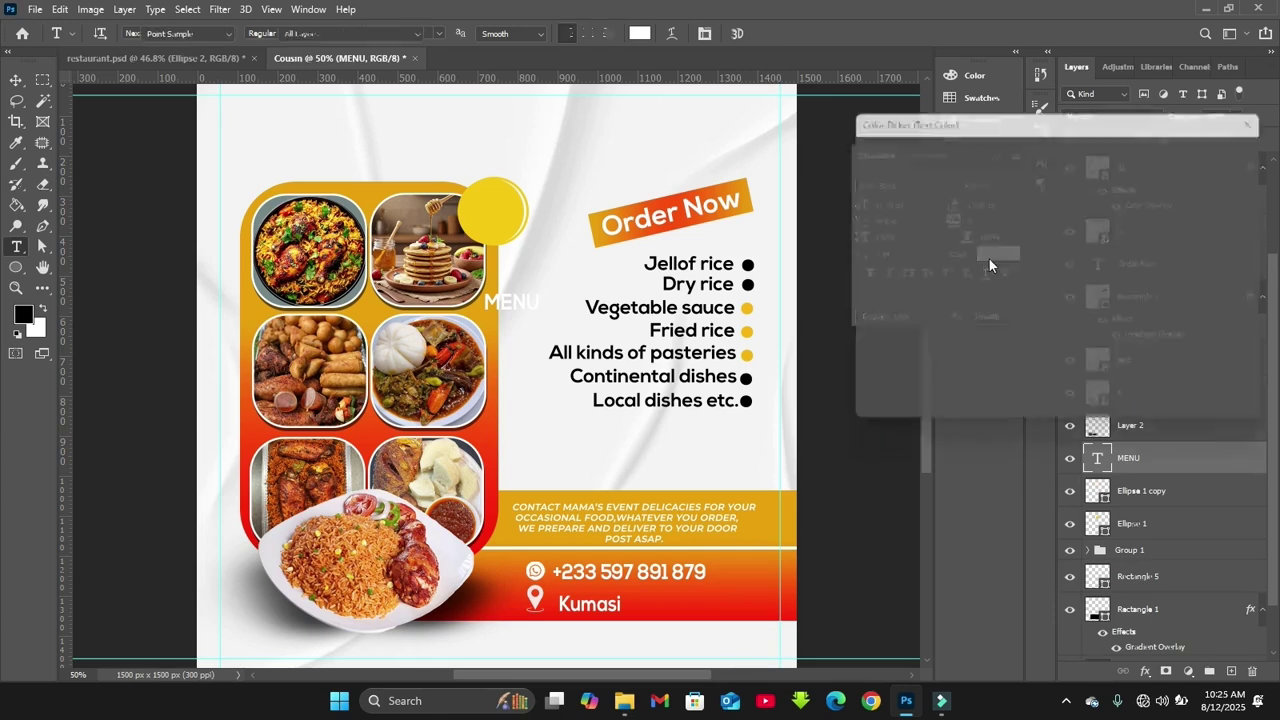
pyautogui.click(1056, 358)
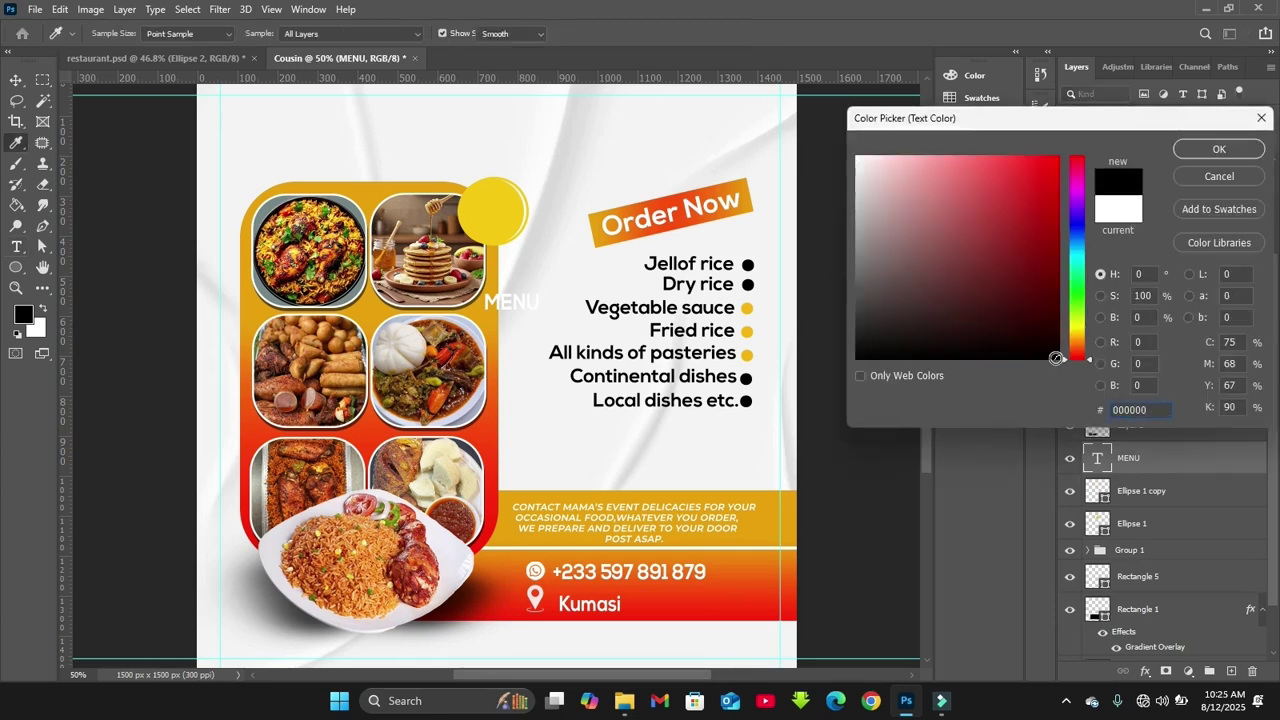
pyautogui.press('Return')
pyautogui.moveTo(507, 302); pyautogui.dragTo(485, 211)
# Change MENU's text style in the Character panel, then fit the whole flyer in view
pyautogui.click(1040, 162)
pyautogui.click(908, 275)
pyautogui.click(580, 380)
pyautogui.click(502, 214)
pyautogui.click(534, 297)
pyautogui.click(502, 214)
pyautogui.click(543, 291)
pyautogui.click(995, 155)
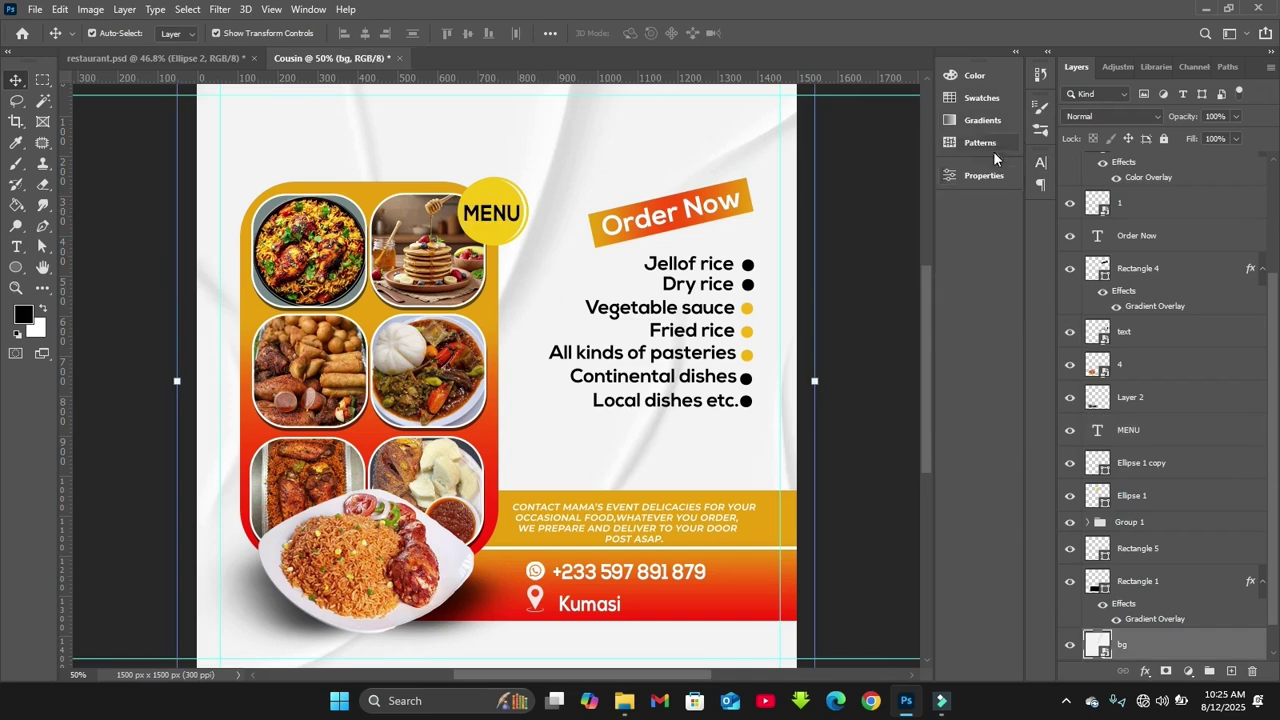
pyautogui.hotkey('ctrl', '-')
pyautogui.hotkey('ctrl', '-')
pyautogui.click(863, 365)
pyautogui.hotkey('ctrl', '0')
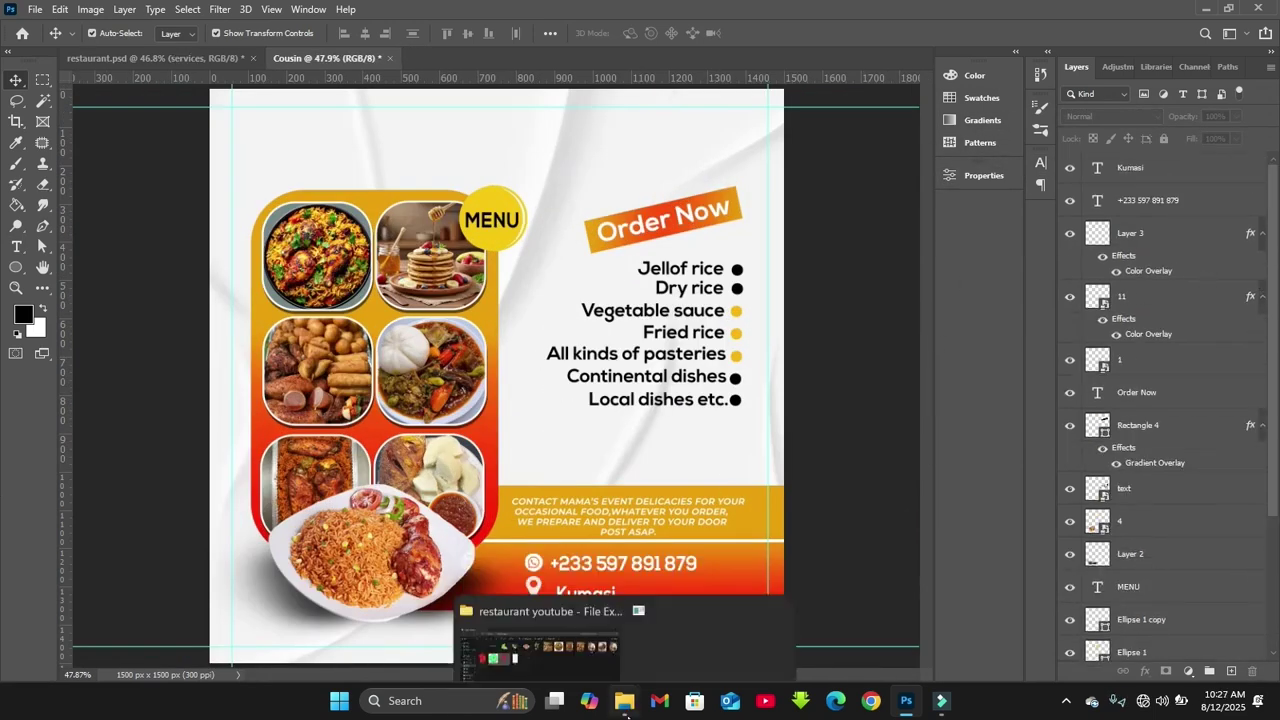
# Place the services image on the flyer and move it beneath the dish list
pyautogui.click(625, 700)
pyautogui.moveTo(186, 171); pyautogui.dragTo(626, 437)
pyautogui.press('Return')
pyautogui.moveTo(525, 416); pyautogui.dragTo(639, 456)
pyautogui.moveTo(432, 449)
pyautogui.mouseDown()
pyautogui.moveTo(600, 420)
pyautogui.moveTo(500, 423)
pyautogui.moveTo(445, 448)
pyautogui.mouseUp()
pyautogui.press('Return')
pyautogui.moveTo(600, 448); pyautogui.dragTo(714, 452)
# Resize the SERVICES block and align it under the dish list
pyautogui.hotkey('ctrl', 't')
pyautogui.moveTo(546, 432); pyautogui.dragTo(690, 440)
pyautogui.moveTo(850, 426); pyautogui.dragTo(823, 427)
pyautogui.moveTo(729, 434); pyautogui.dragTo(732, 438)
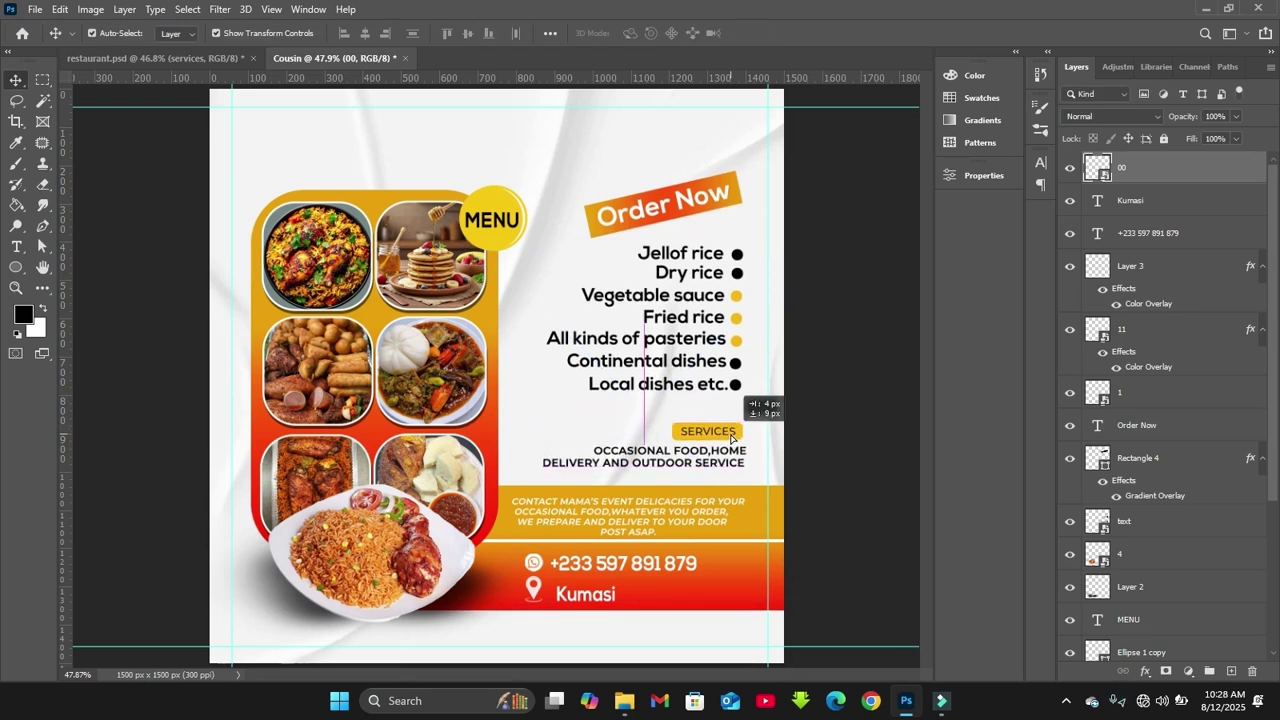
pyautogui.click(849, 440)
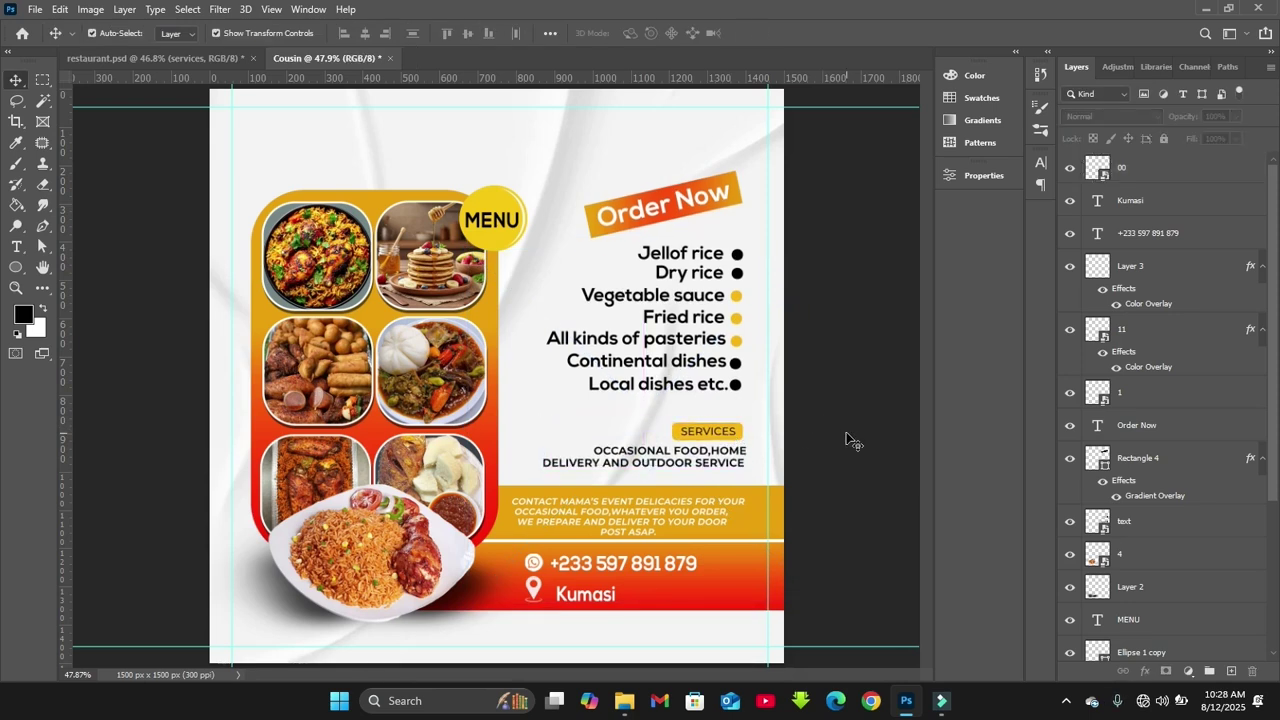
pyautogui.click(650, 450)
# Type the title MAMA'S EVENT at the flyer's top-left, fixing a typo
pyautogui.press('t')
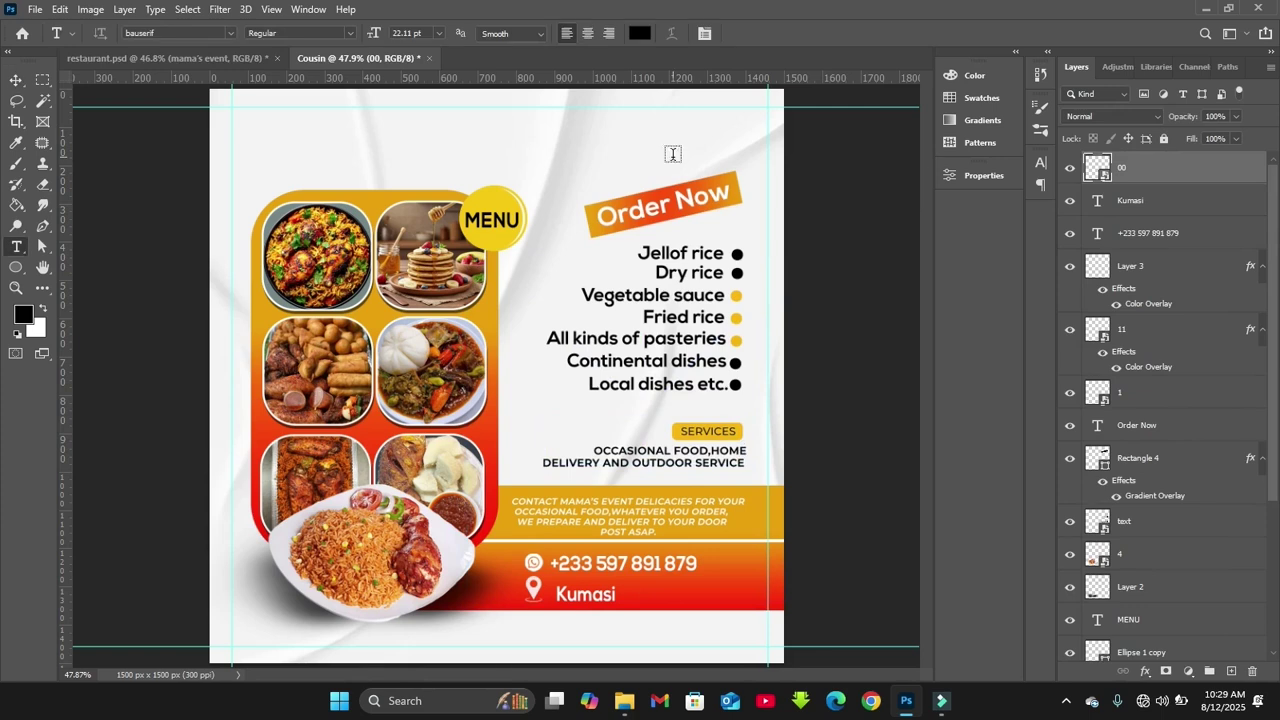
pyautogui.click(155, 27)
pyautogui.click(283, 126)
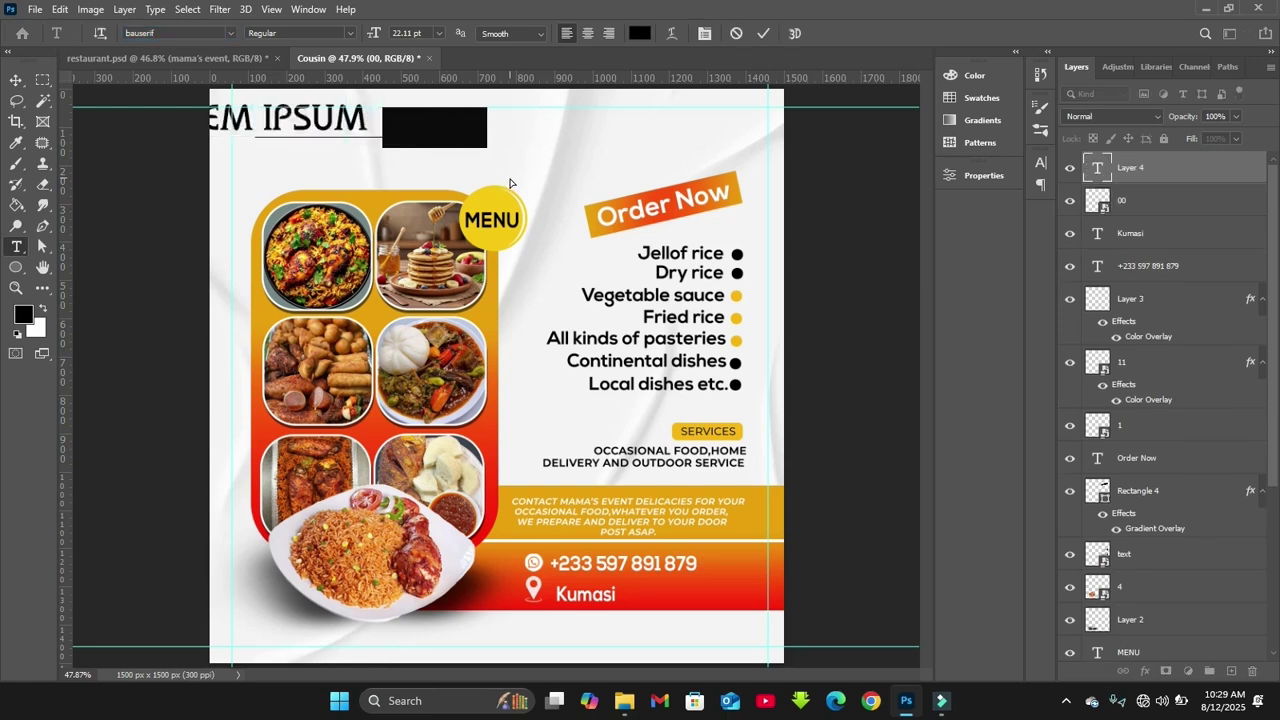
pyautogui.write("MAMA's EVeny")
pyautogui.press('BackSpace')
pyautogui.write('t')
pyautogui.click(764, 34)
# Resize and position the MAMA'S EVENT title above the food card
pyautogui.press('v')
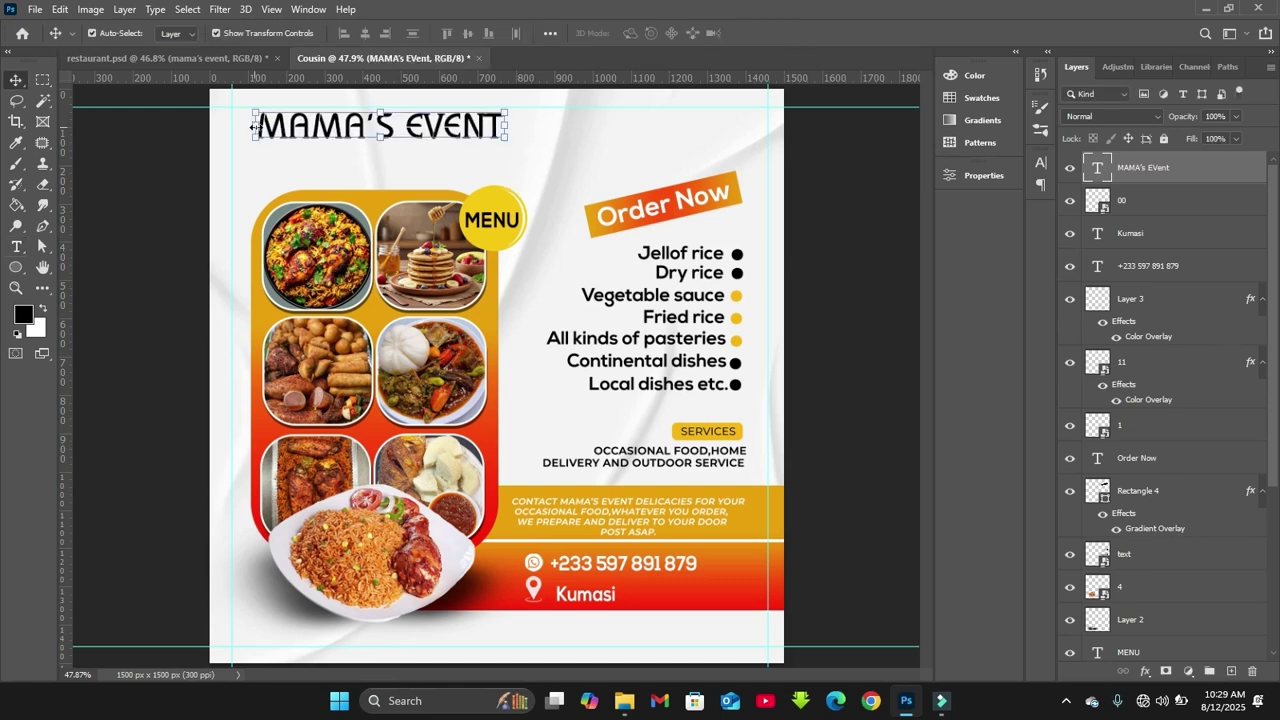
pyautogui.moveTo(256, 127); pyautogui.dragTo(267, 127)
pyautogui.press('Return')
pyautogui.hotkey('ctrl', '+')
pyautogui.moveTo(925, 319); pyautogui.dragTo(925, 288)
pyautogui.moveTo(494, 217); pyautogui.dragTo(498, 222)
pyautogui.press('Return')
pyautogui.scroll(-2, 496, 400)
pyautogui.press('t')
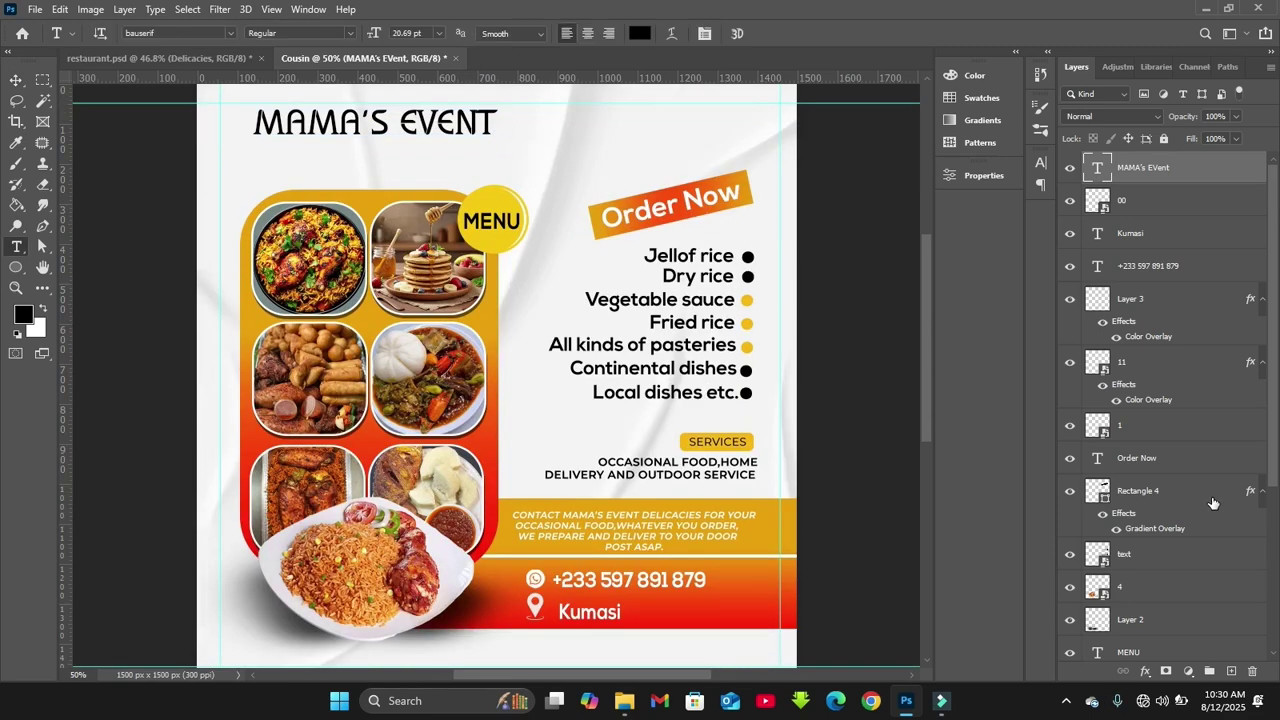
# Type DELICACIES on a new line beneath the MAMA'S EVENT title
pyautogui.click(260, 161)
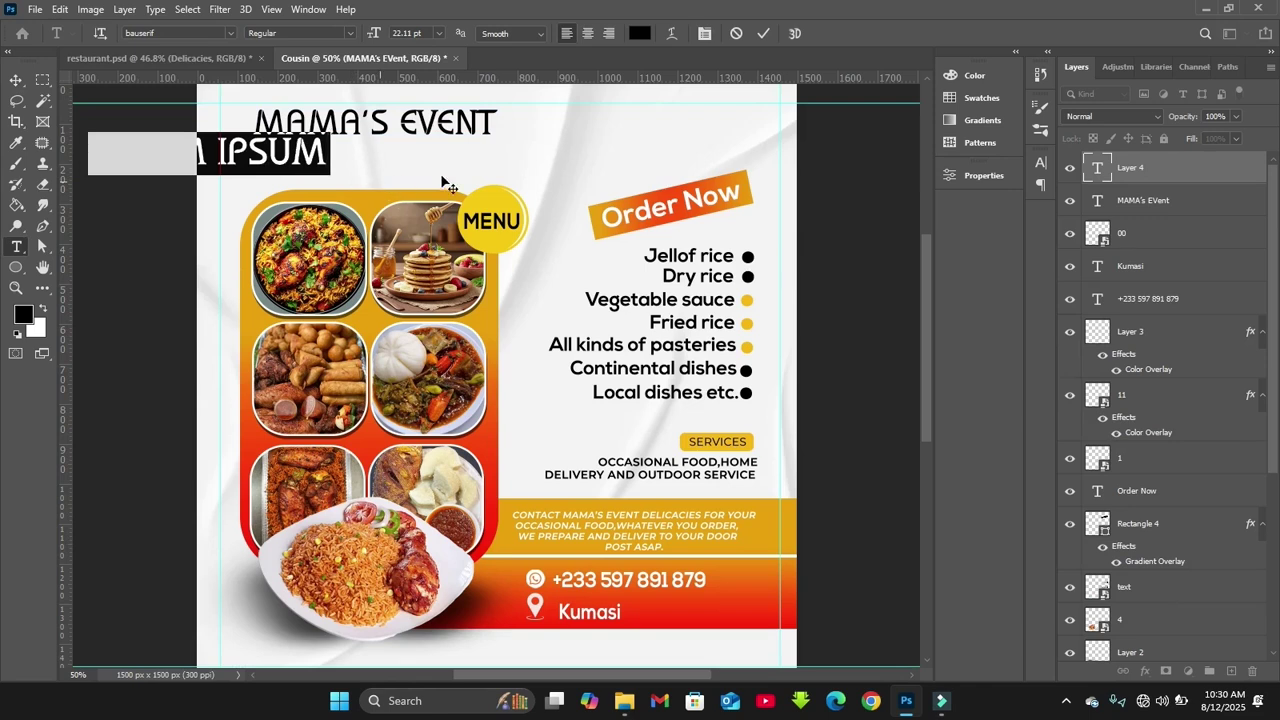
pyautogui.moveTo(384, 191); pyautogui.dragTo(556, 196)
pyautogui.write('DELICACUES')
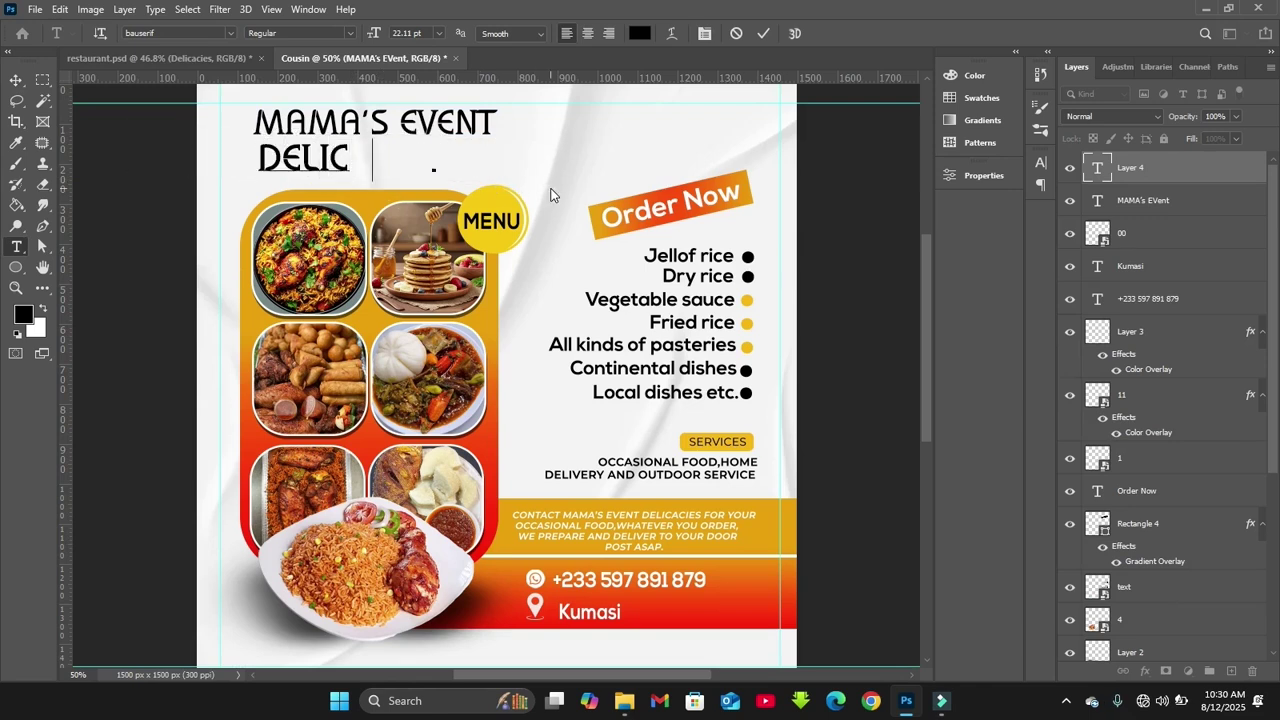
pyautogui.press('BackSpace')
pyautogui.press('BackSpace')
pyautogui.press('BackSpace')
pyautogui.write('I')
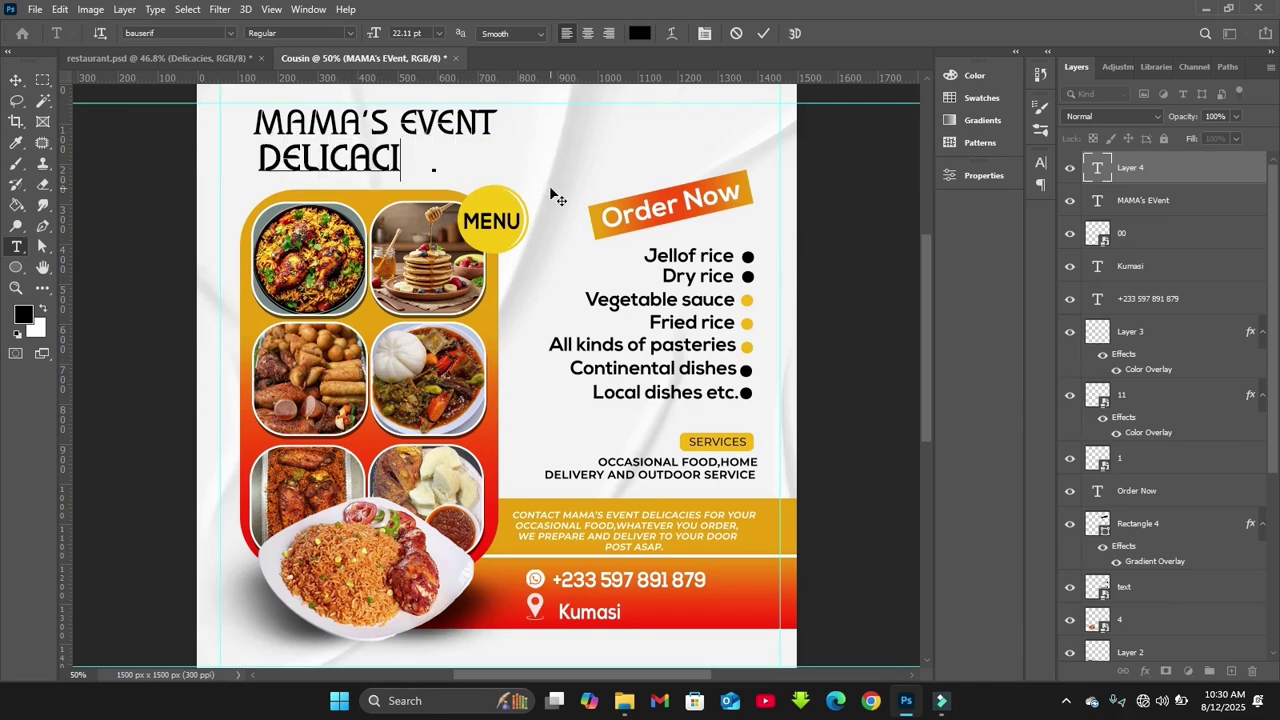
pyautogui.write('ES')
pyautogui.click(766, 33)
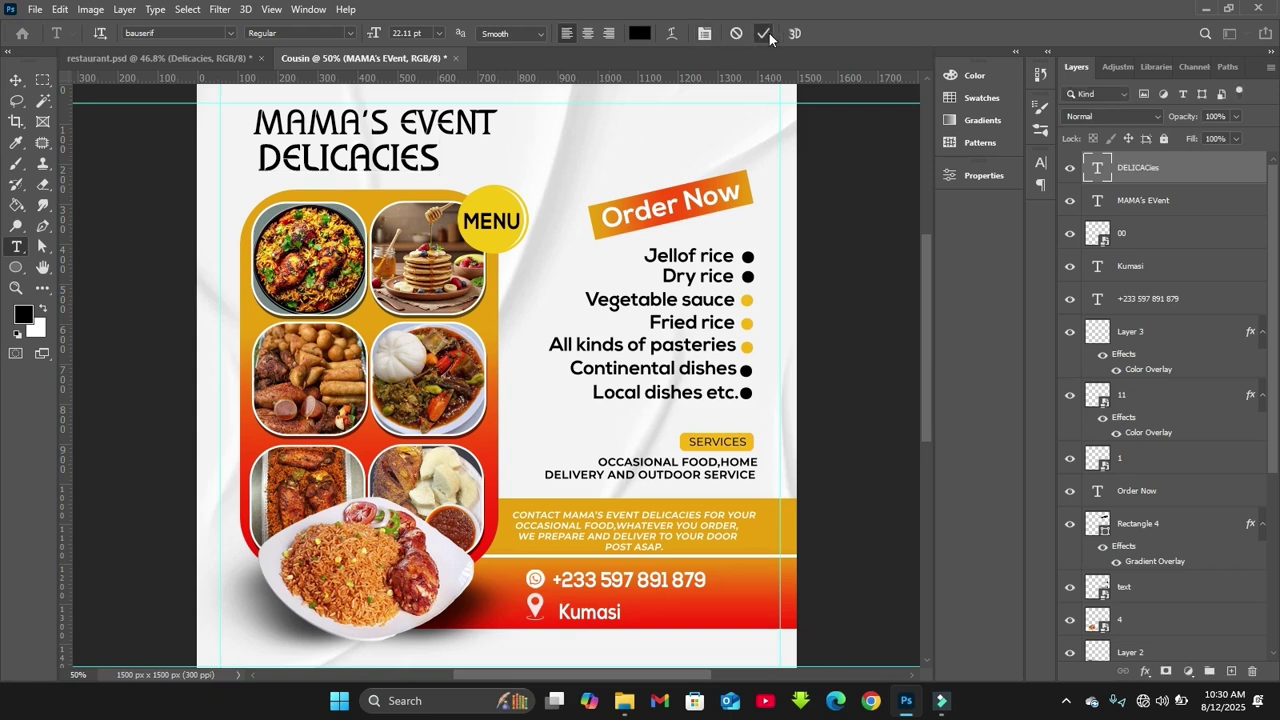
# Set the DELICACIES text in the Brigends Expanded font
pyautogui.click(1039, 163)
pyautogui.click(945, 186)
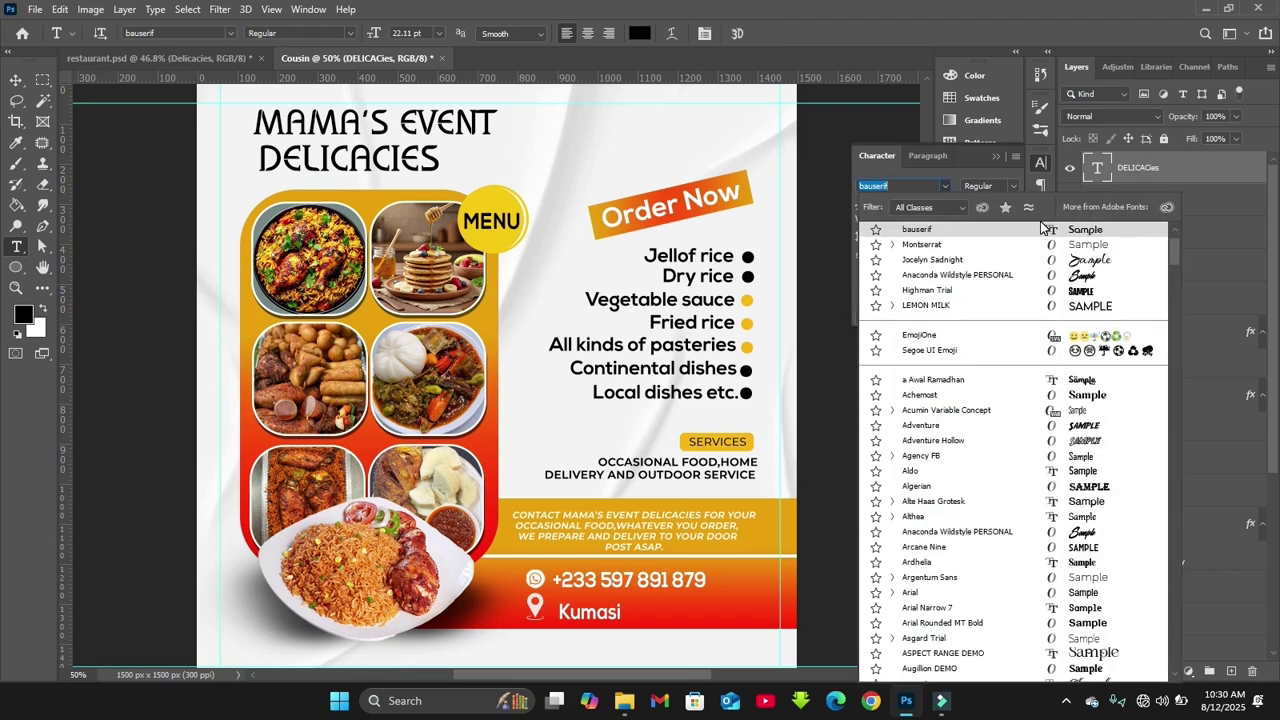
pyautogui.write('bri')
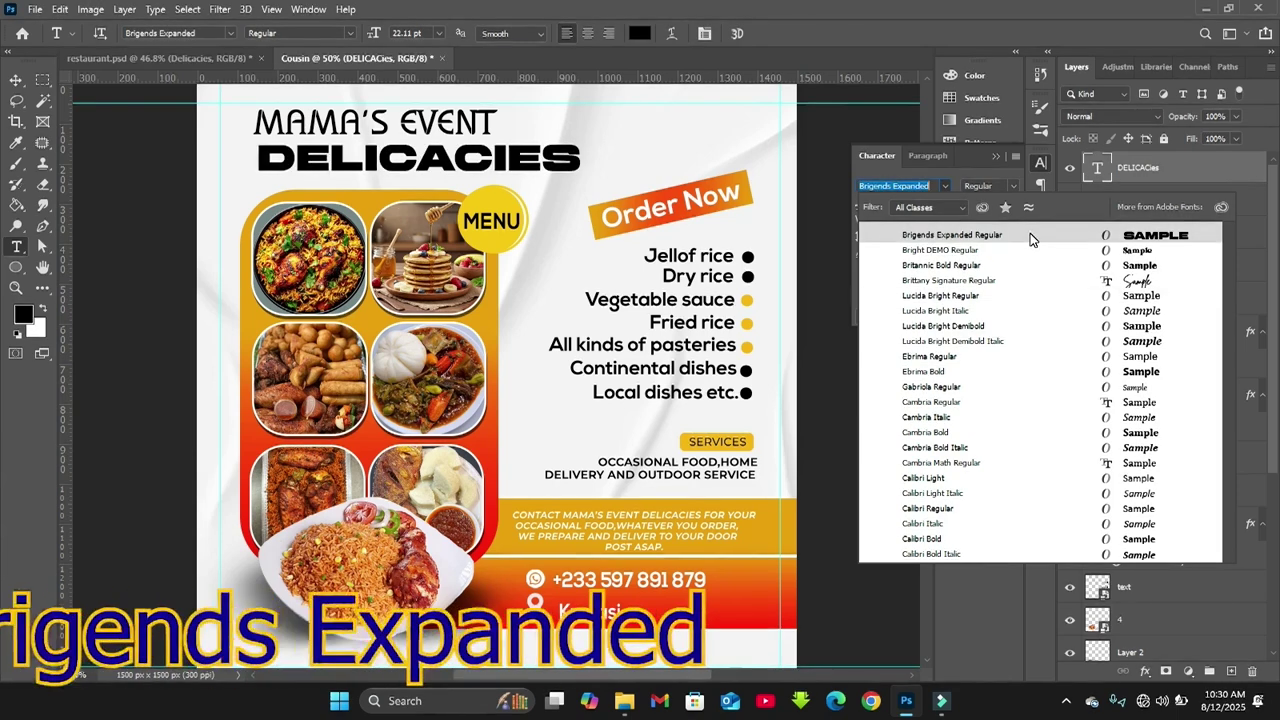
pyautogui.click(1030, 233)
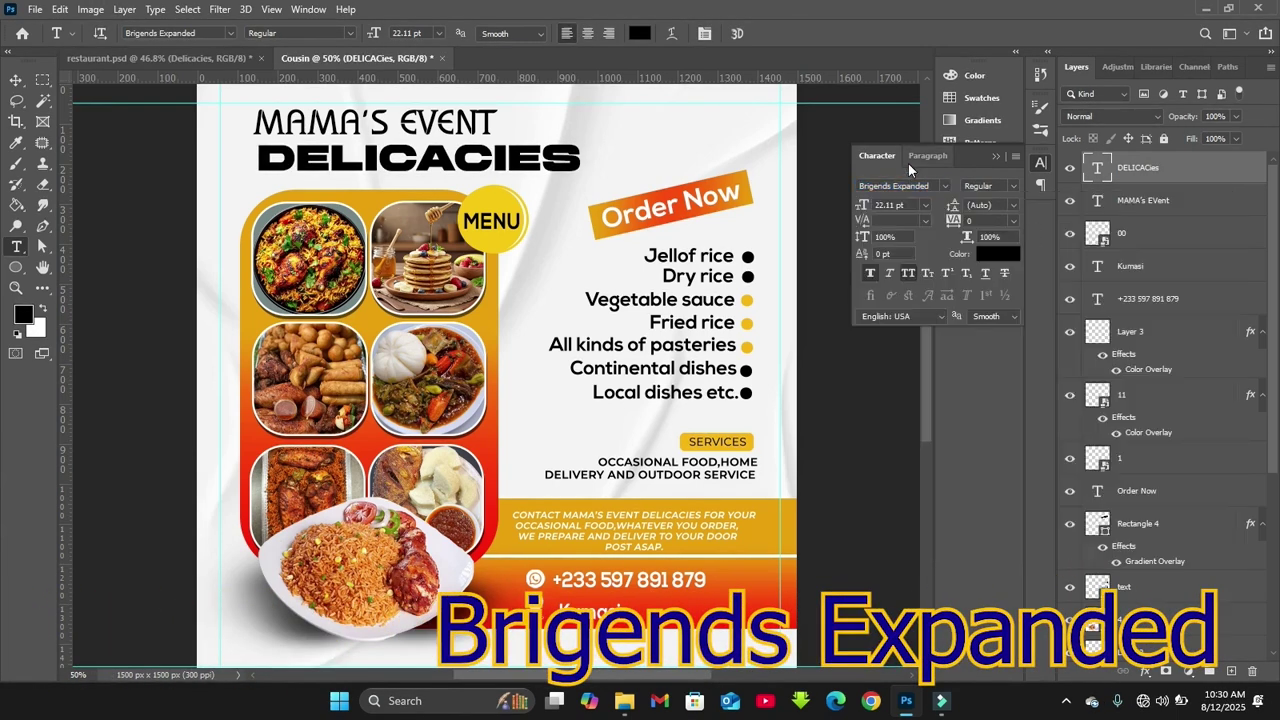
pyautogui.click(993, 158)
pyautogui.press('v')
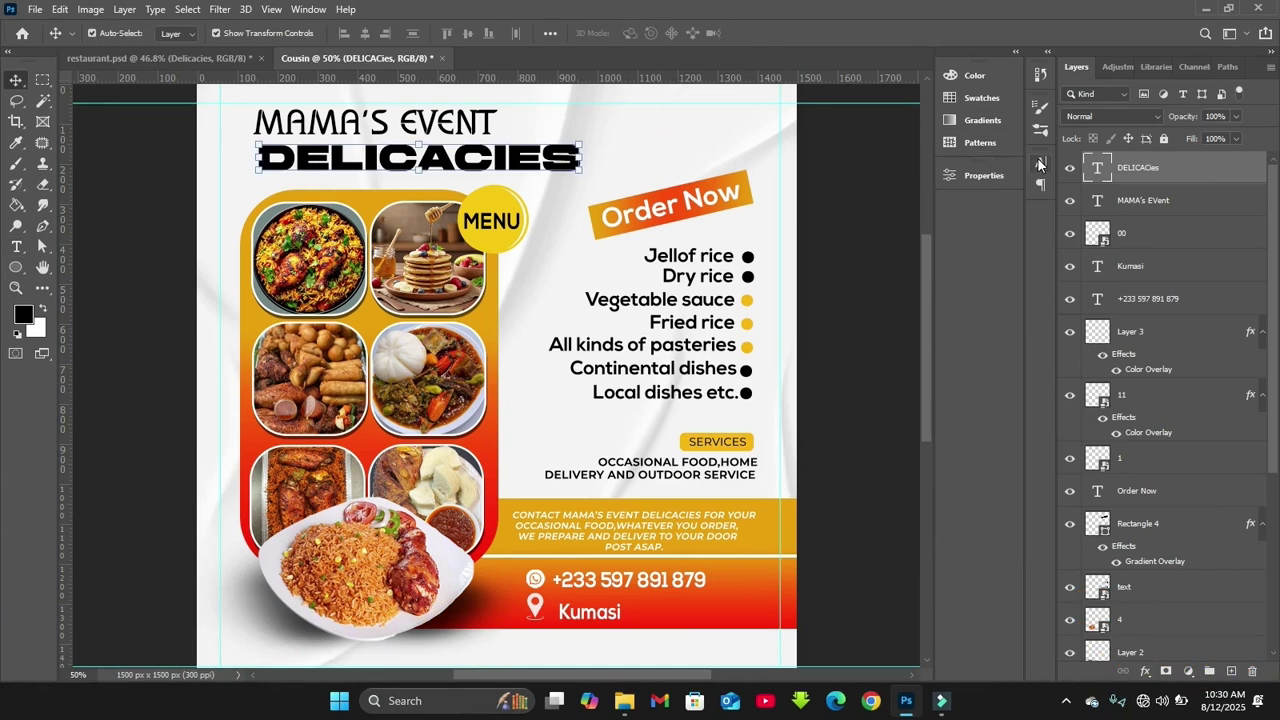
# Compare the Character settings of the MAMA'S EVENT and DELICACIES titles
pyautogui.click(1040, 163)
pyautogui.click(1040, 163)
pyautogui.click(470, 122)
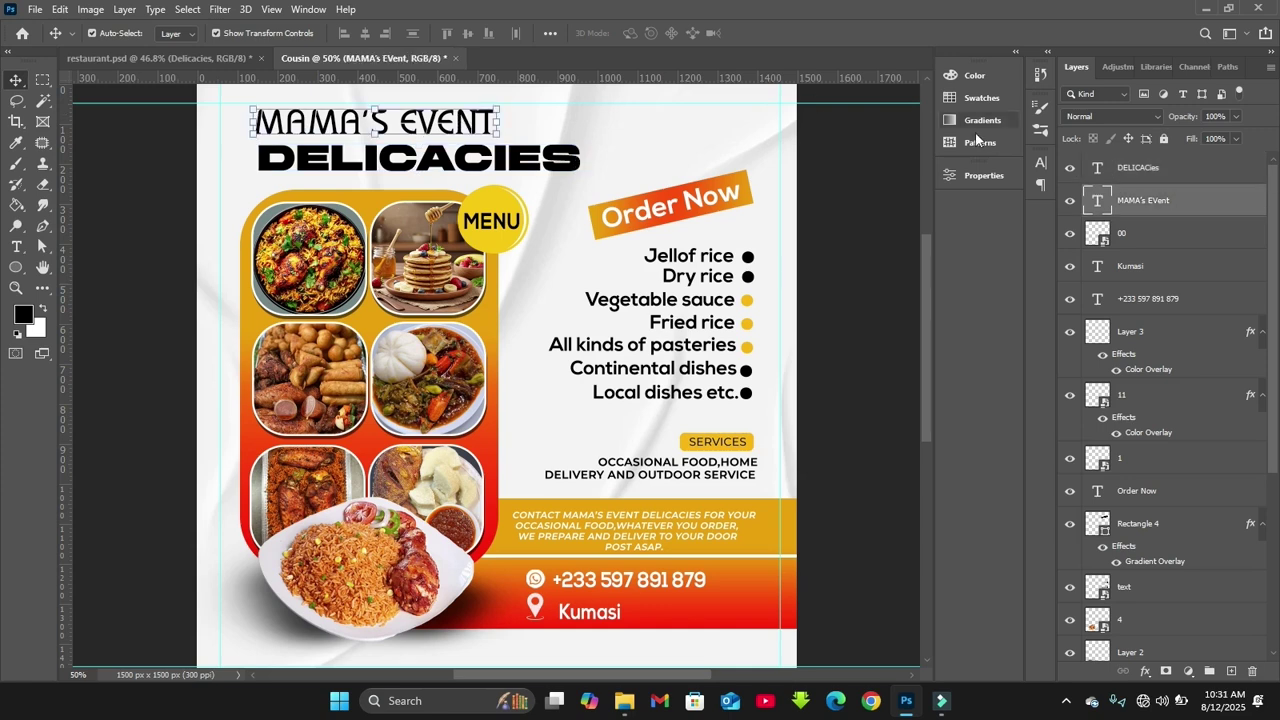
pyautogui.click(1040, 163)
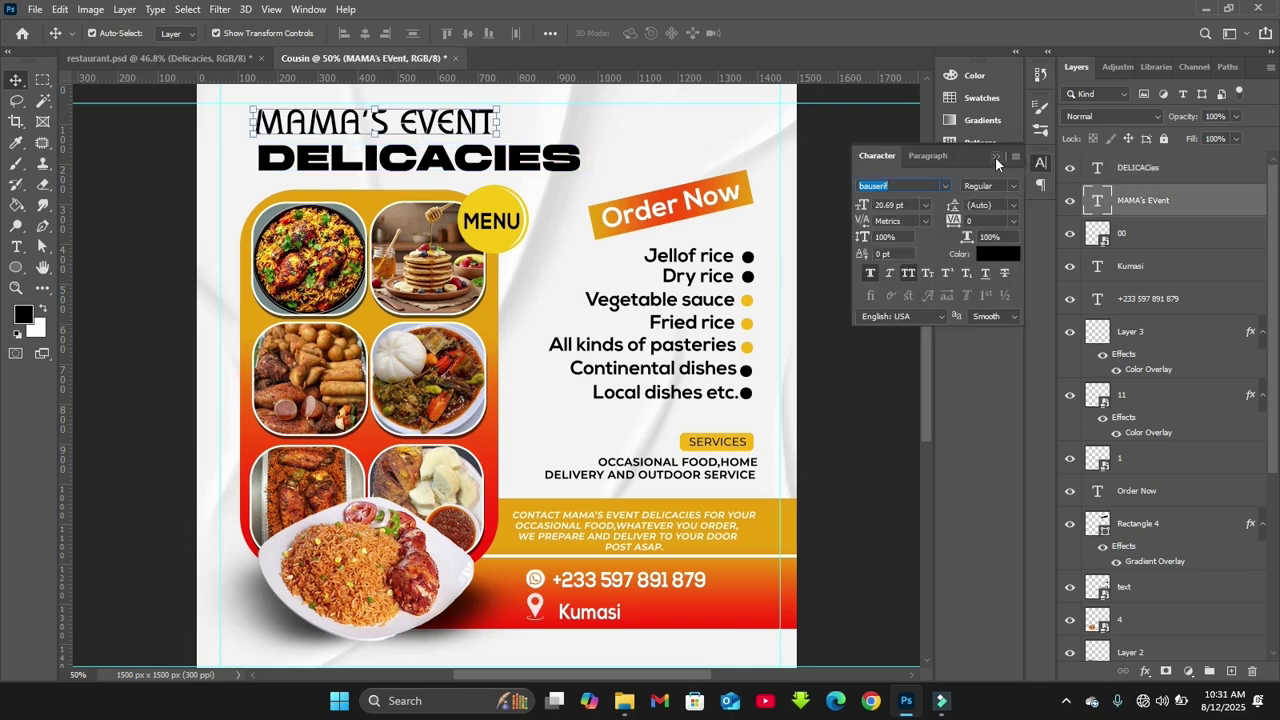
pyautogui.click(995, 157)
pyautogui.click(515, 168)
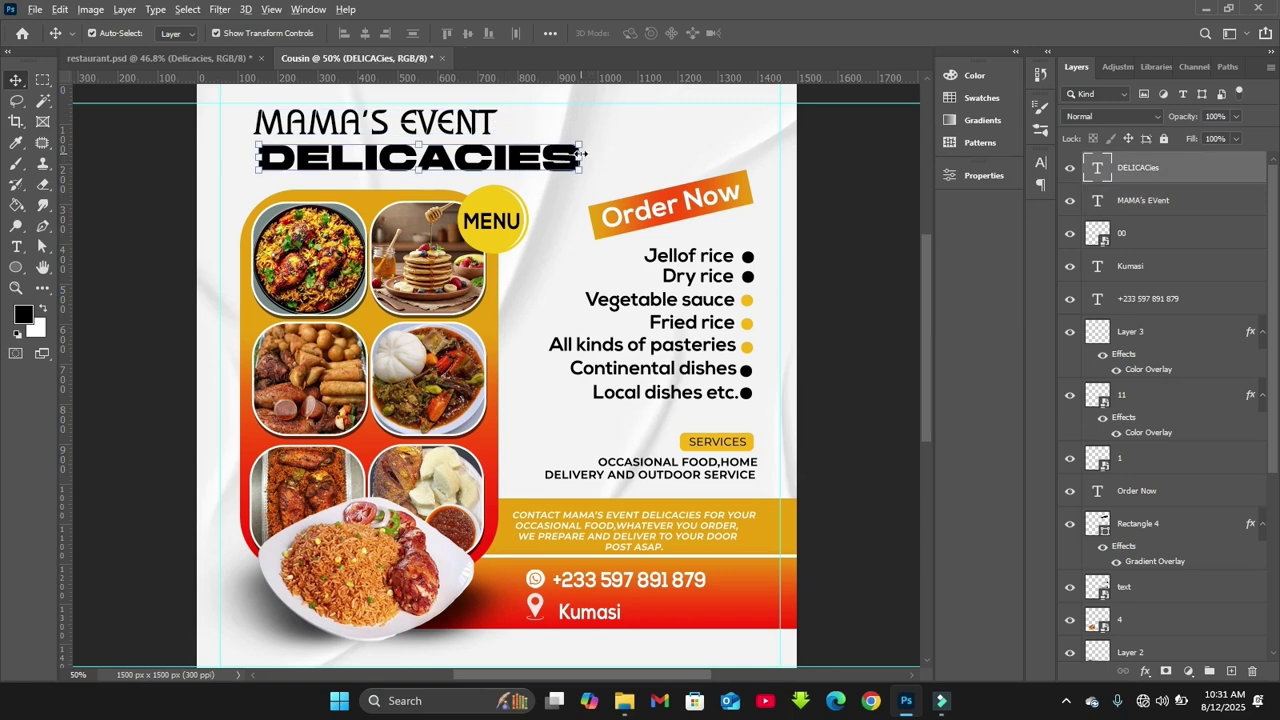
# Scale DELICACIES to about 604 px wide, aligned beneath MAMA'S EVENT
pyautogui.hotkey('ctrl', 't')
pyautogui.moveTo(581, 157); pyautogui.dragTo(555, 151)
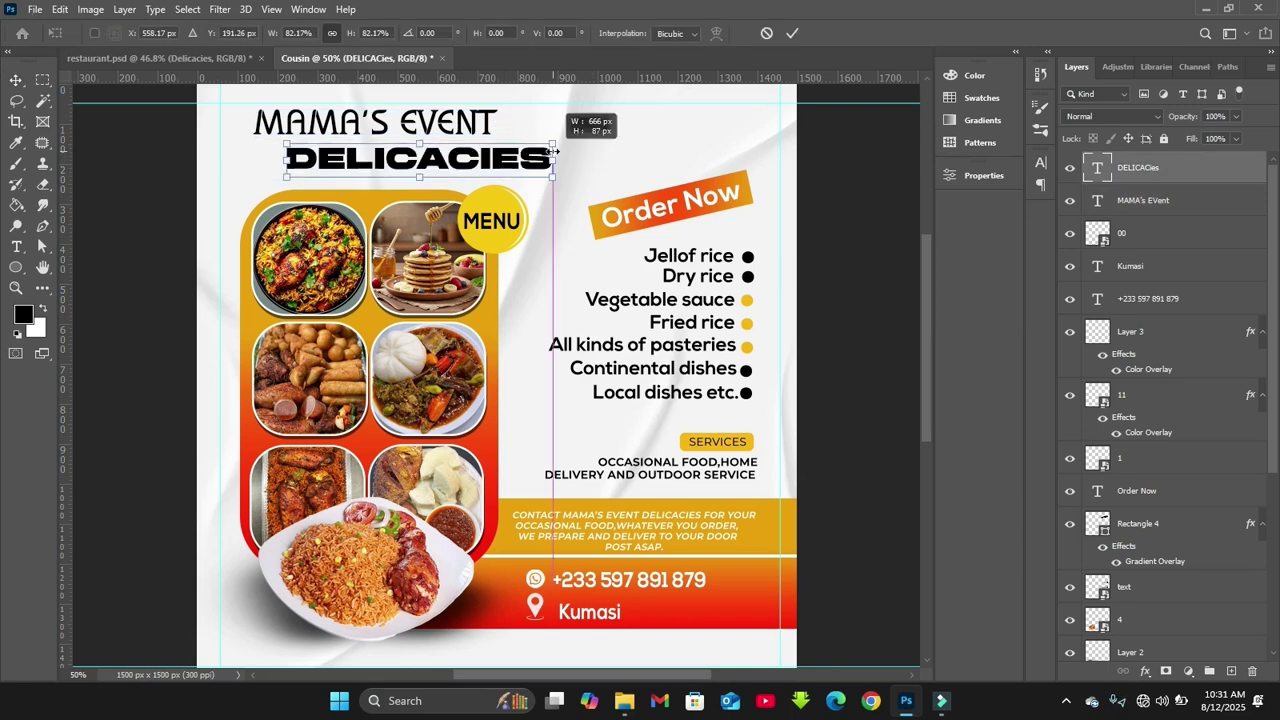
pyautogui.moveTo(477, 165)
pyautogui.mouseDown()
pyautogui.moveTo(443, 162)
pyautogui.moveTo(461, 162)
pyautogui.mouseUp()
pyautogui.moveTo(254, 163); pyautogui.dragTo(292, 163)
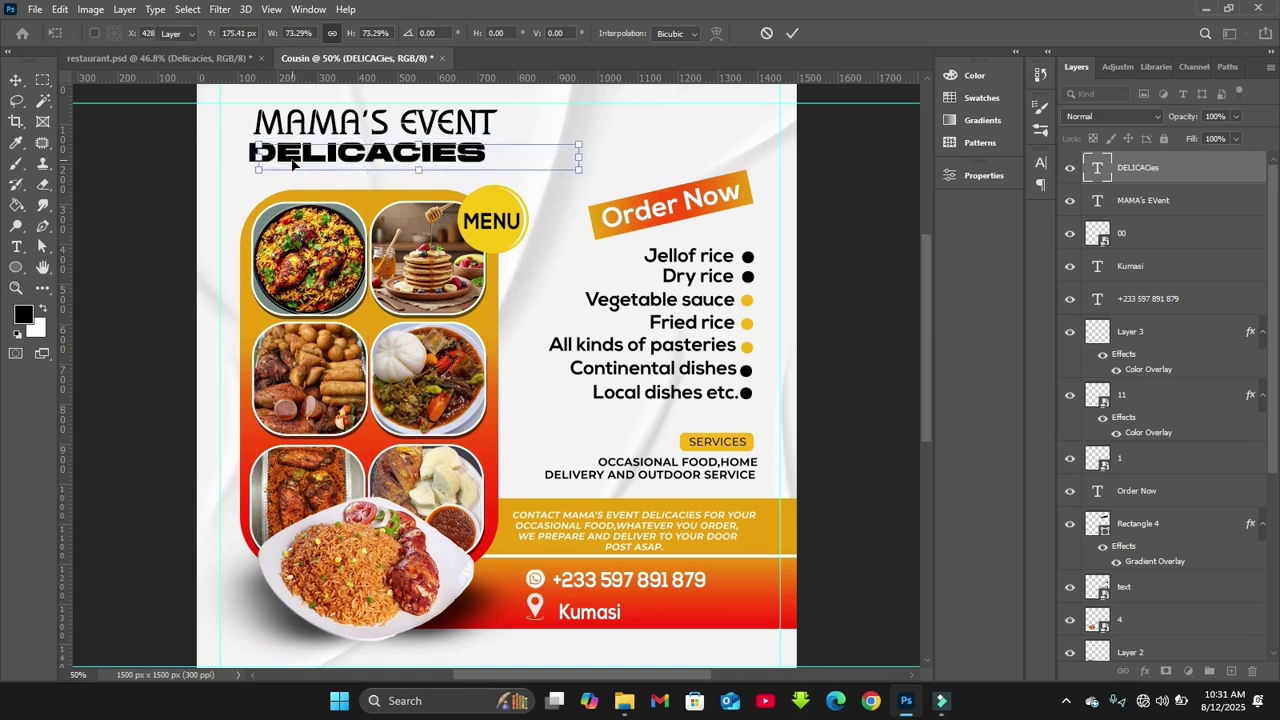
pyautogui.press('Return')
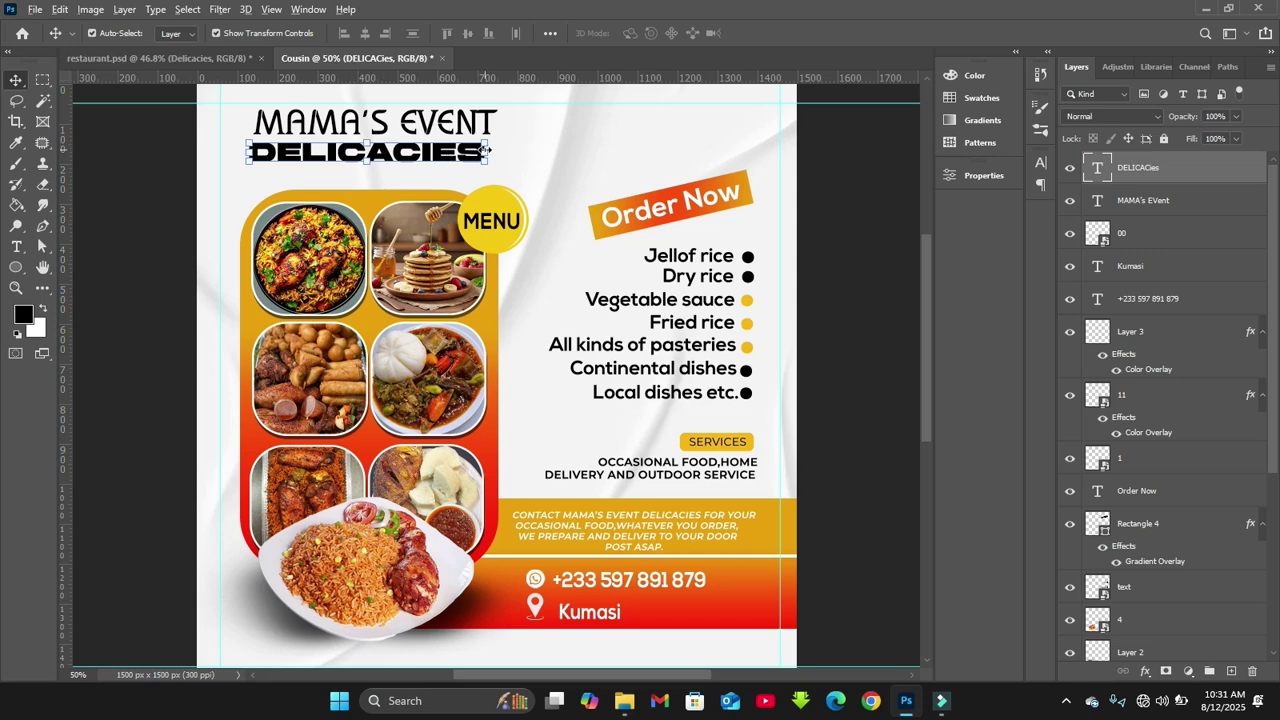
pyautogui.moveTo(484, 149)
pyautogui.mouseDown()
pyautogui.moveTo(459, 155)
pyautogui.moveTo(502, 152)
pyautogui.moveTo(464, 156)
pyautogui.moveTo(488, 153)
pyautogui.mouseUp()
pyautogui.press('Return')
pyautogui.press('Return')
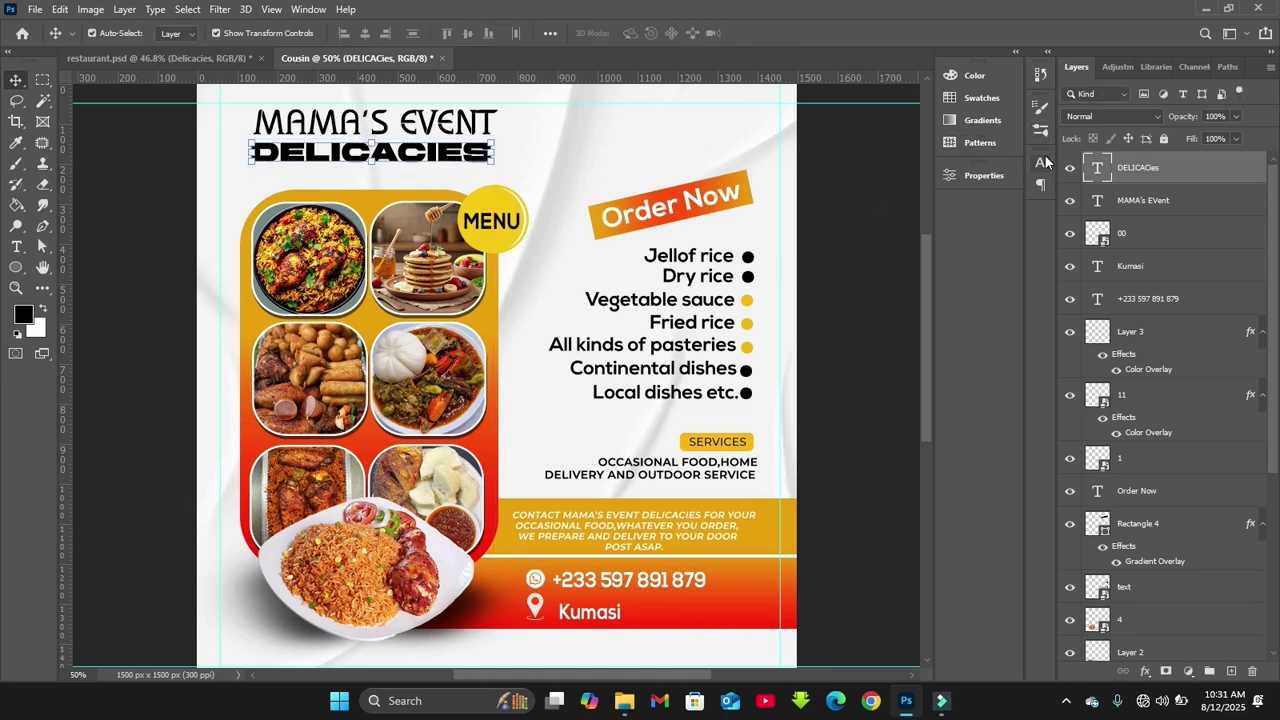
# Set the DELICACIES vertical scale to 120% in the Character panel
pyautogui.click(1043, 158)
pyautogui.click(857, 238)
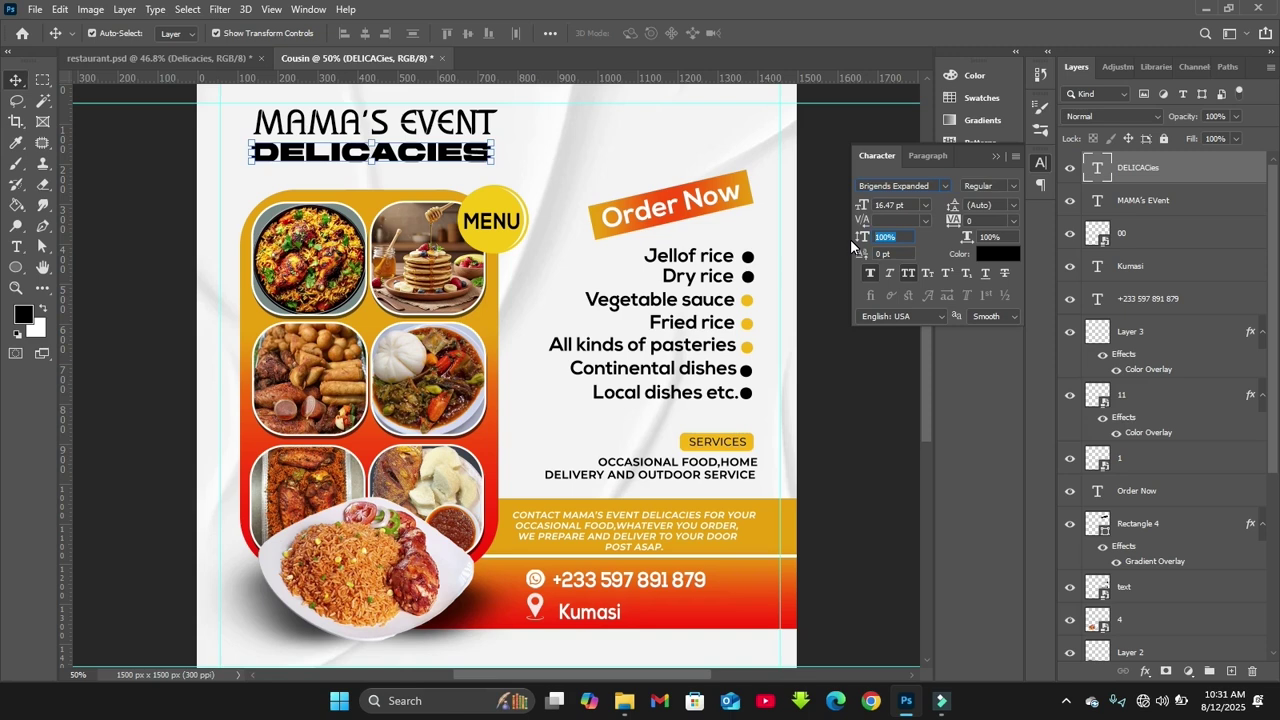
pyautogui.write('120')
pyautogui.press('Return')
# Nudge the DELICACIES title slightly lower beneath MAMA'S EVENT
pyautogui.click(555, 168)
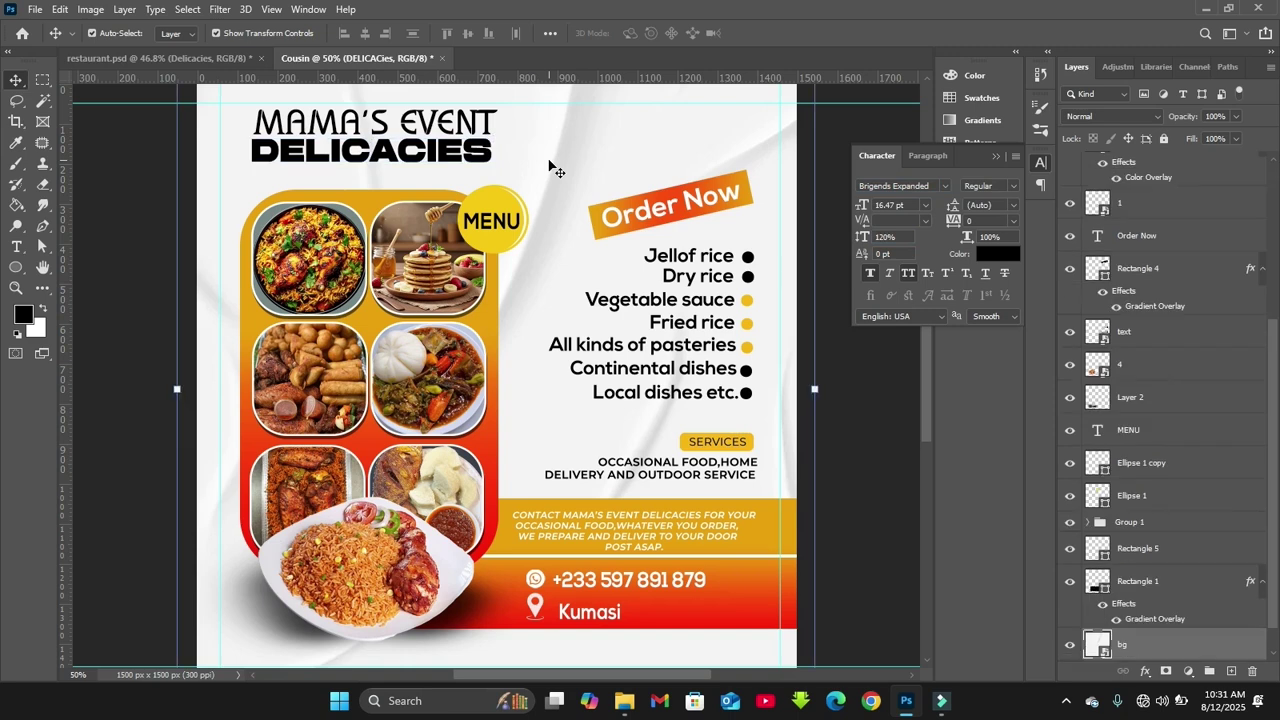
pyautogui.click(430, 153)
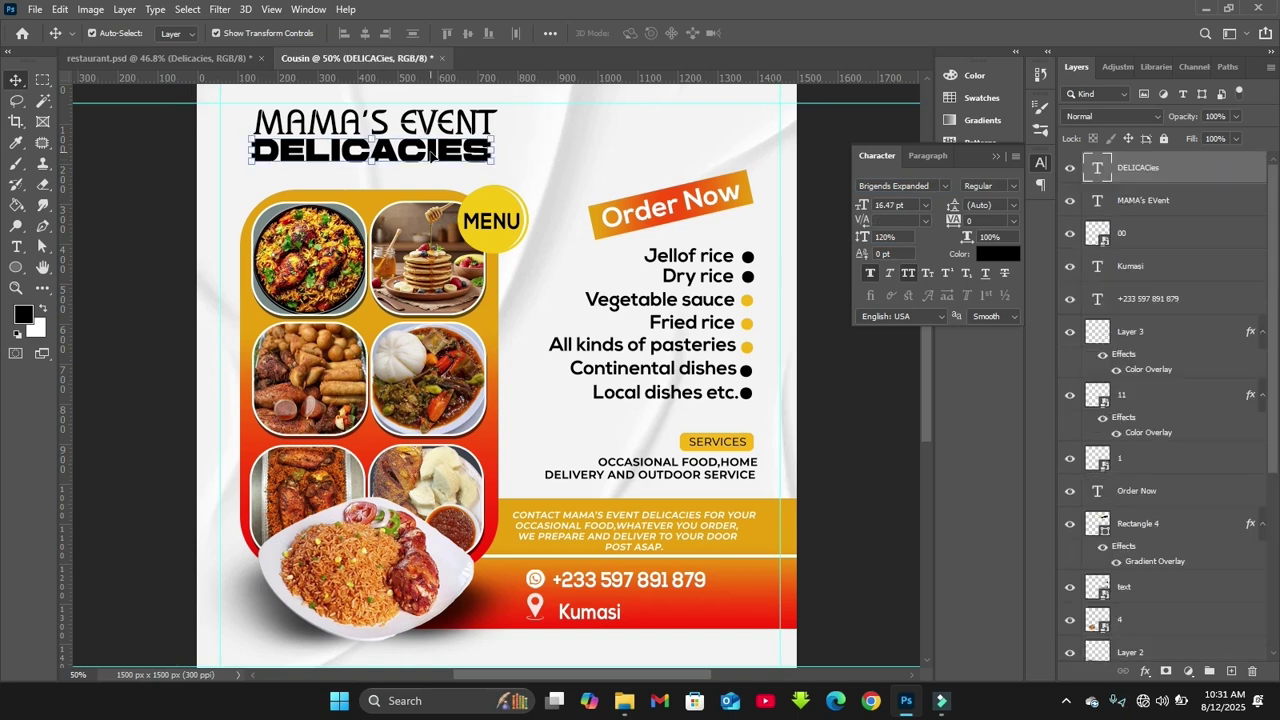
pyautogui.moveTo(430, 153); pyautogui.dragTo(431, 156)
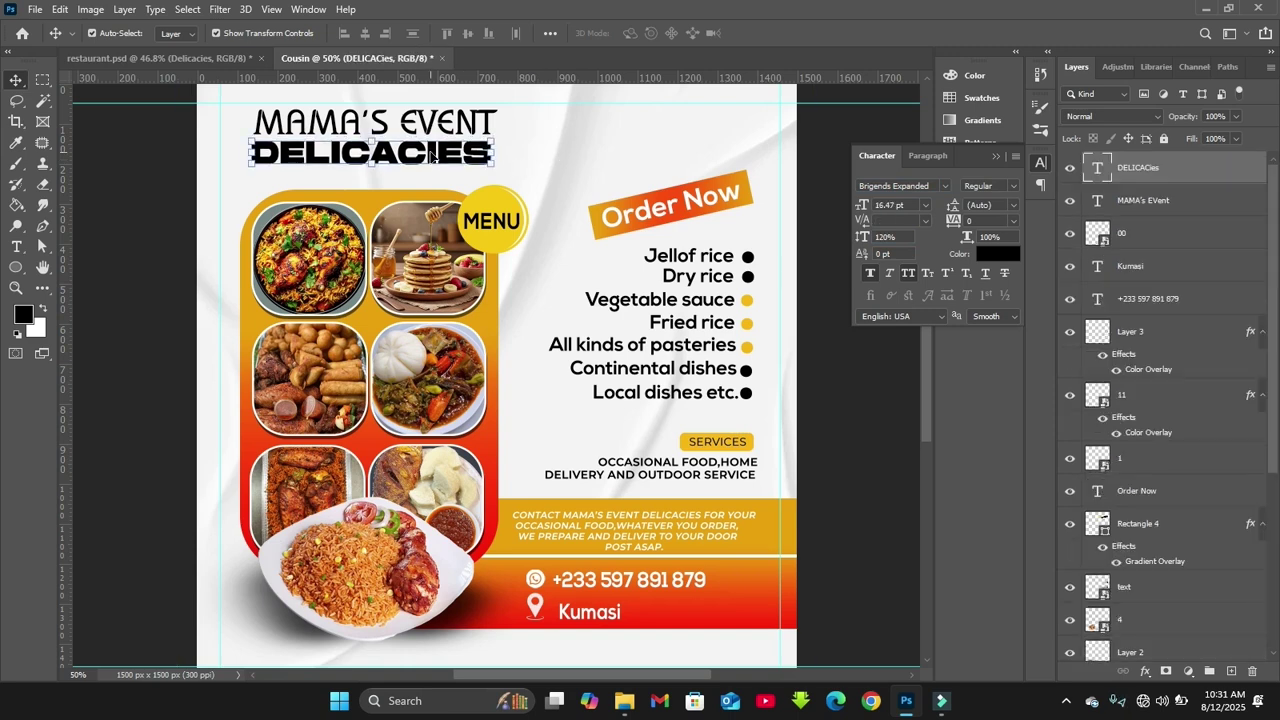
pyautogui.click(995, 153)
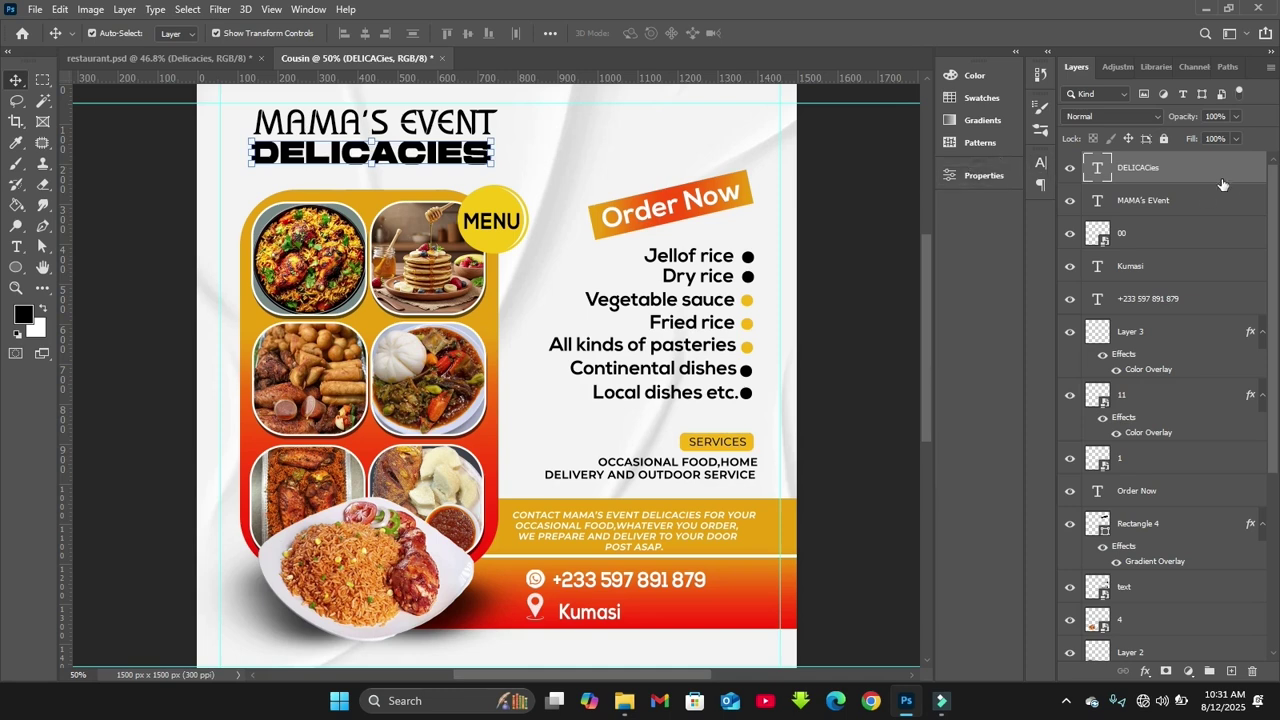
pyautogui.click(1039, 163)
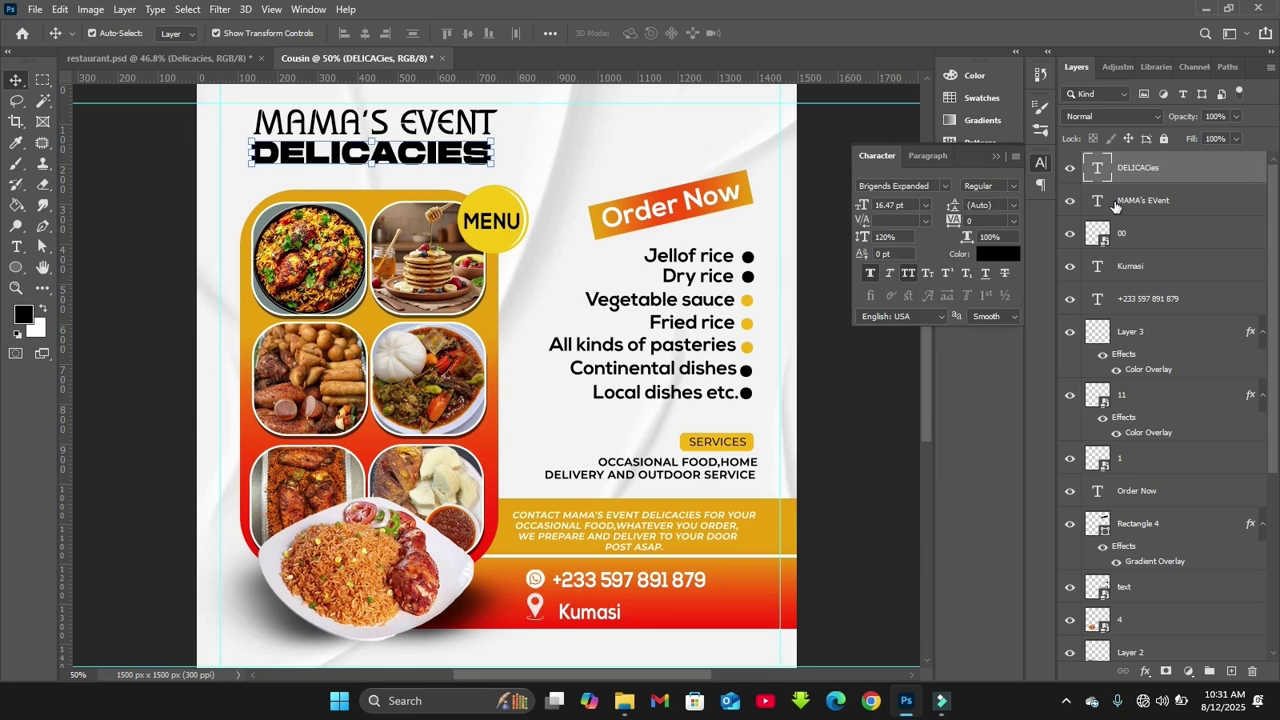
pyautogui.click(994, 157)
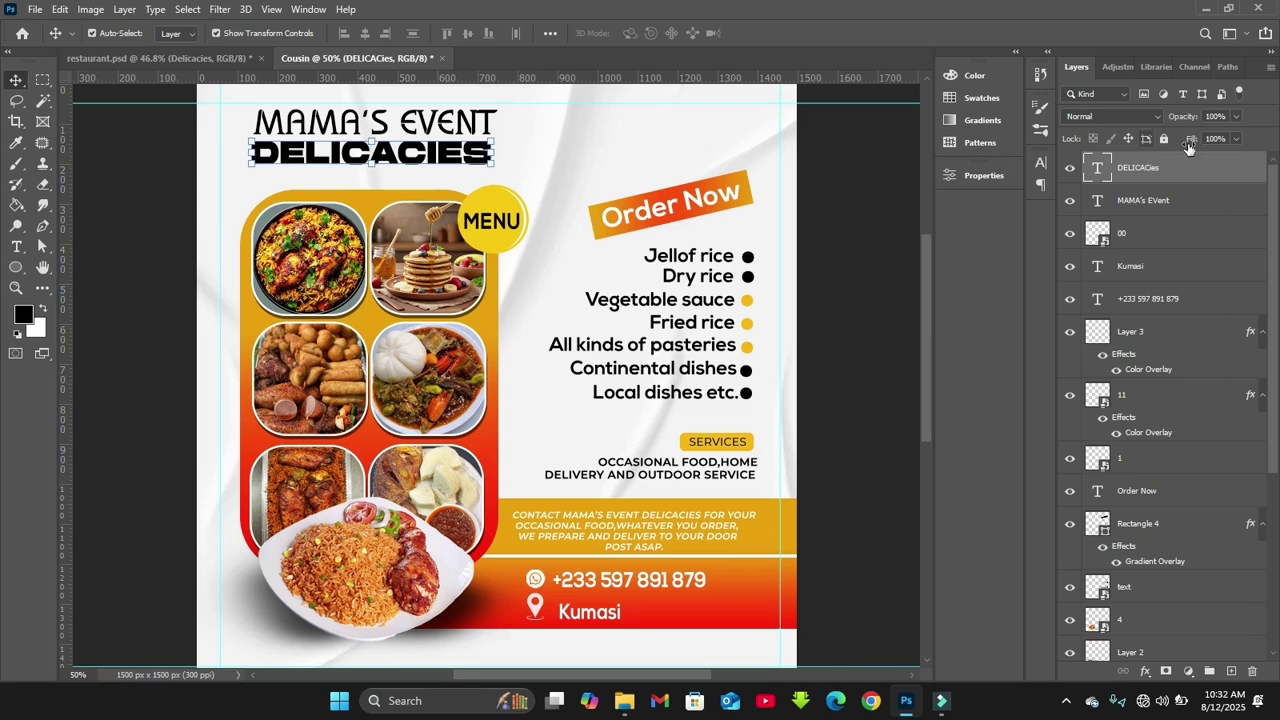
# Give the DELICACIES layer a red-to-yellow Gradient Overlay layer style
pyautogui.doubleClick(1237, 178)
pyautogui.click(702, 530)
pyautogui.click(950, 398)
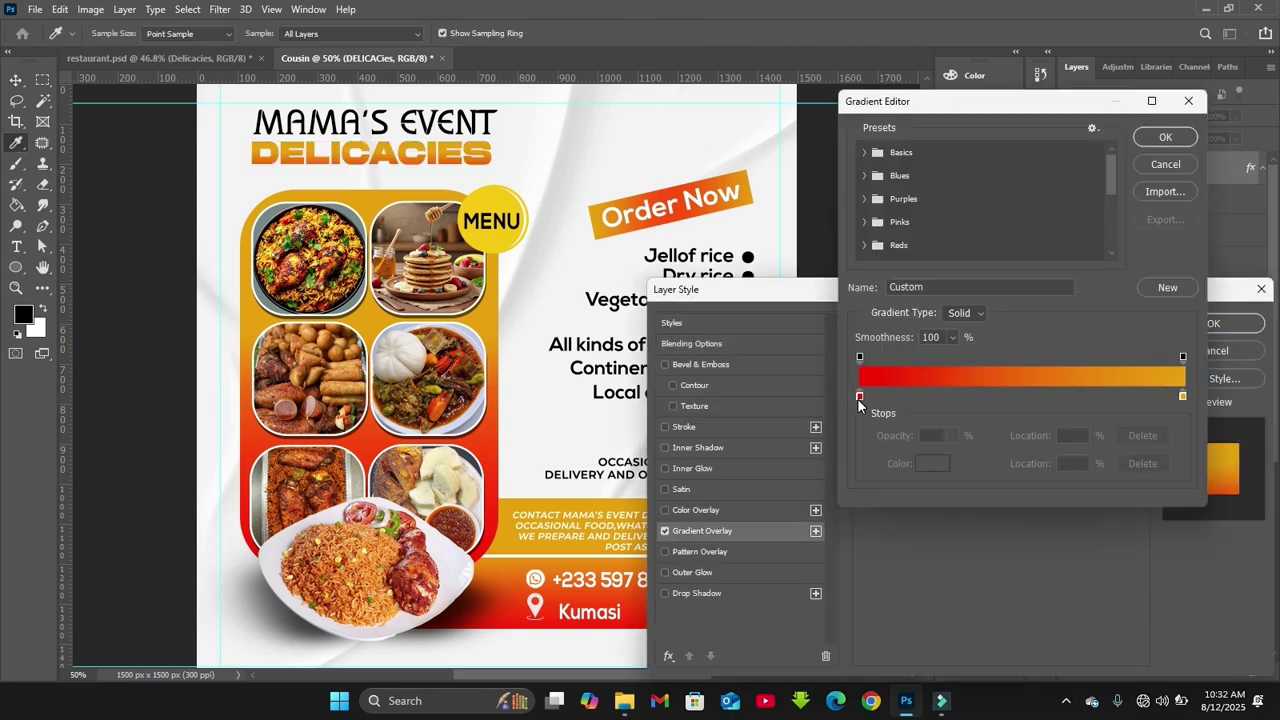
pyautogui.click(1163, 137)
pyautogui.click(1214, 328)
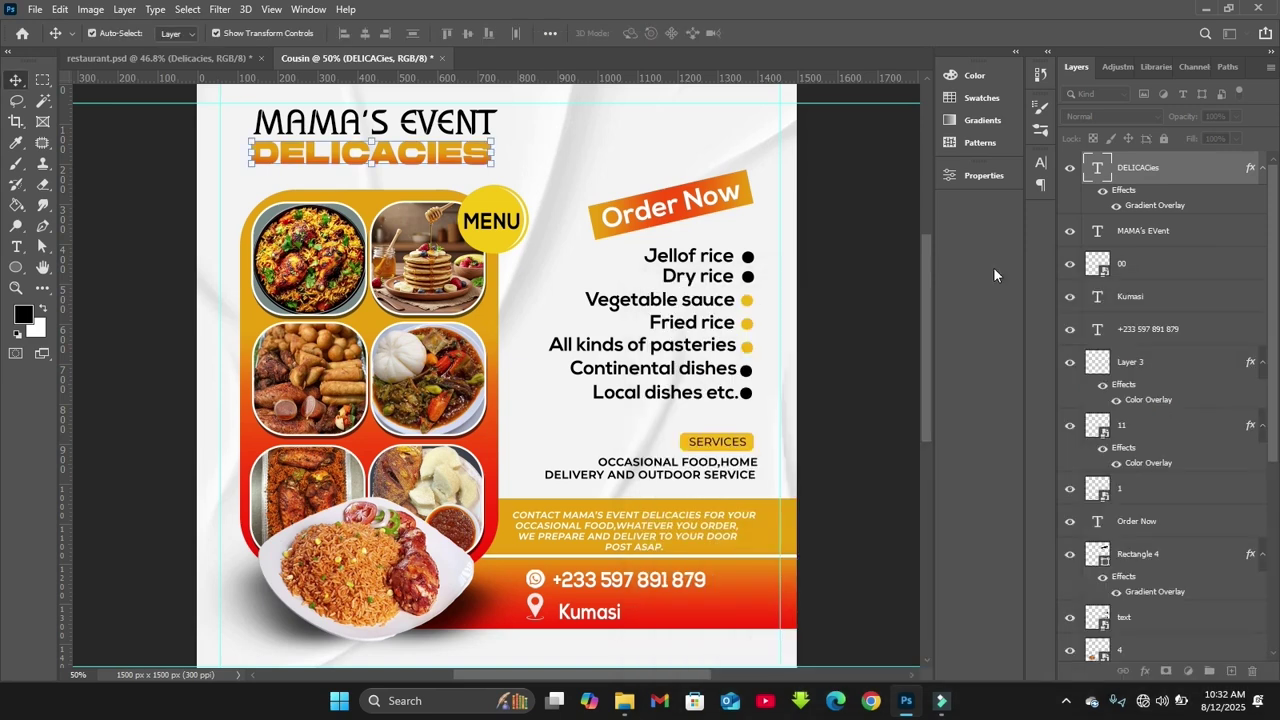
# Link the DELICACIES and MAMA'S EVENT layers, then enlarge both and shift them slightly down
pyautogui.hotkey('ctrl', '0')
pyautogui.click(699, 515)
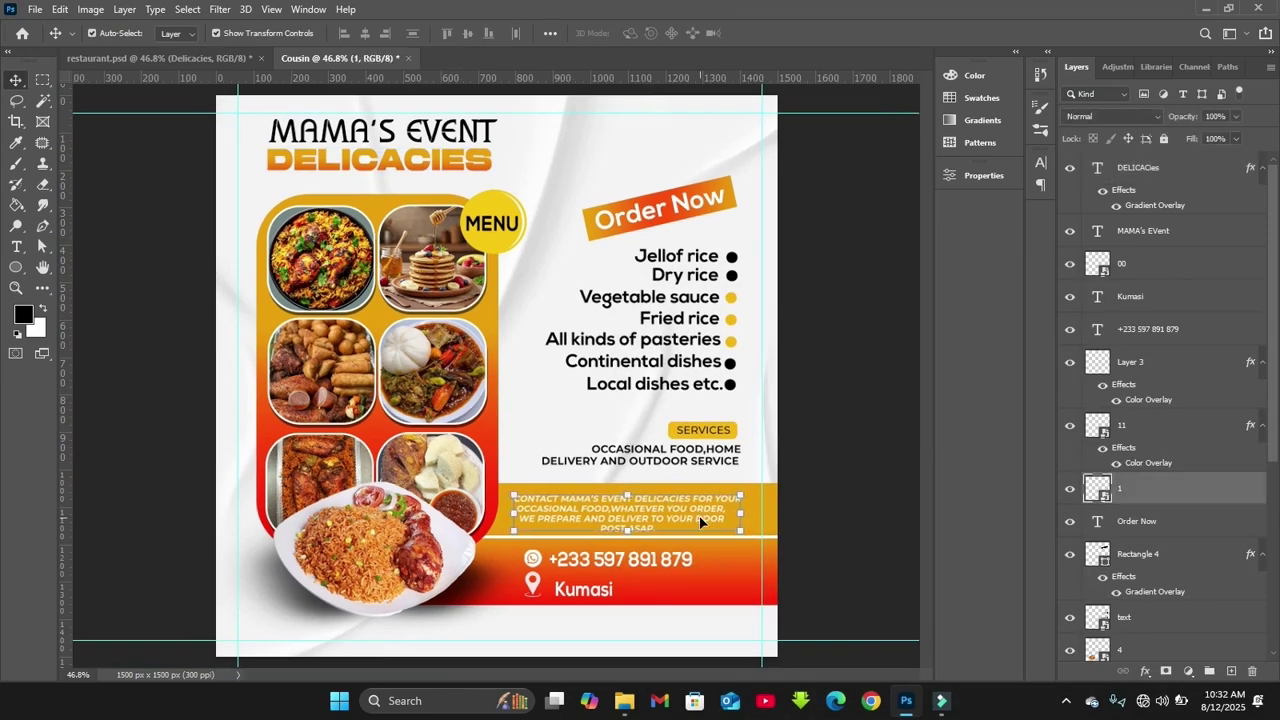
pyautogui.click(410, 160)
pyautogui.keyDown('shift'); pyautogui.click(1160, 240); pyautogui.keyUp('shift')
pyautogui.click(1123, 671)
pyautogui.hotkey('ctrl', '+')
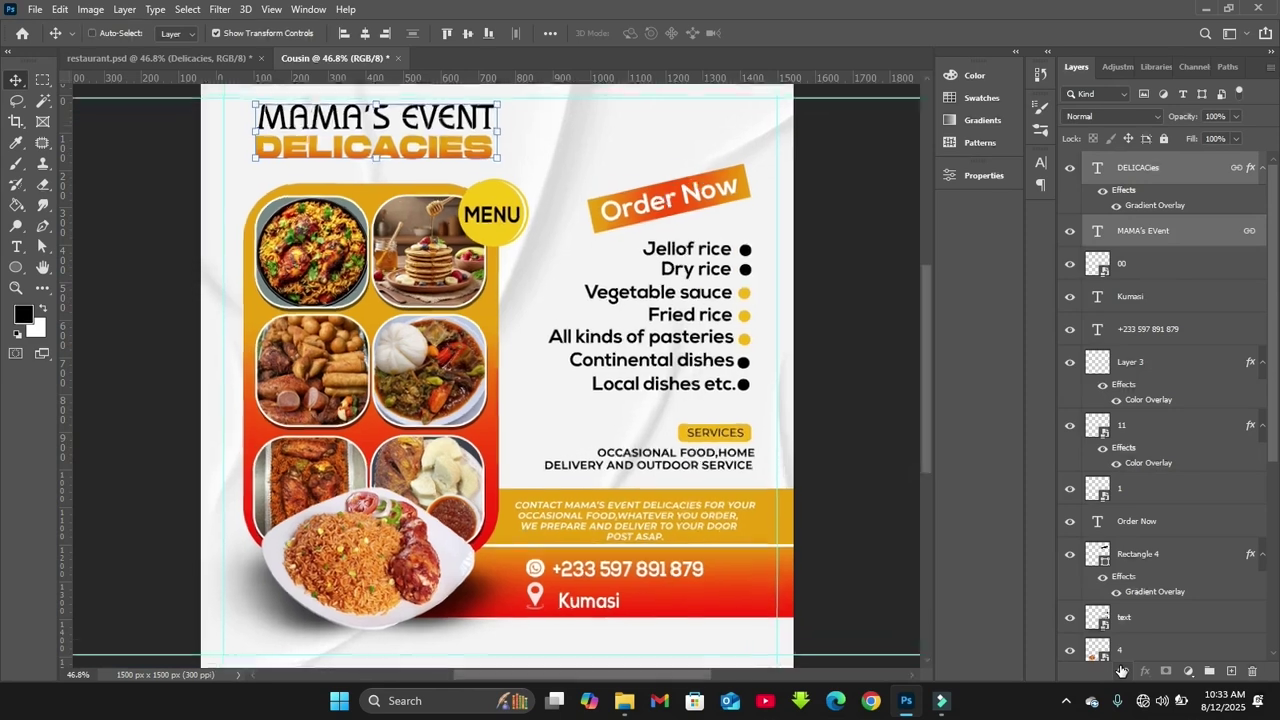
pyautogui.moveTo(251, 156); pyautogui.dragTo(279, 150)
pyautogui.press('Down')
pyautogui.press('Down')
pyautogui.press('Down')
pyautogui.press('Down')
pyautogui.press('Down')
pyautogui.press('Down')
pyautogui.press('Return')
pyautogui.click(720, 140)
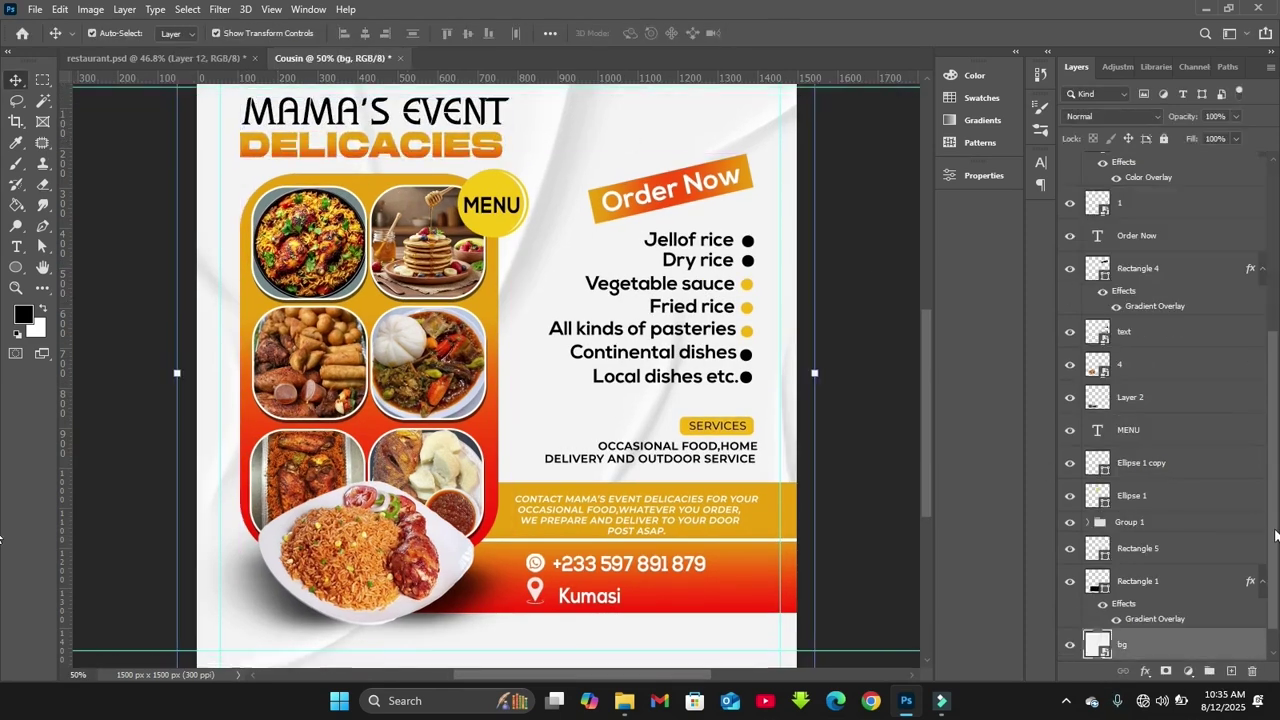
pyautogui.scroll(5, 1245, 290)
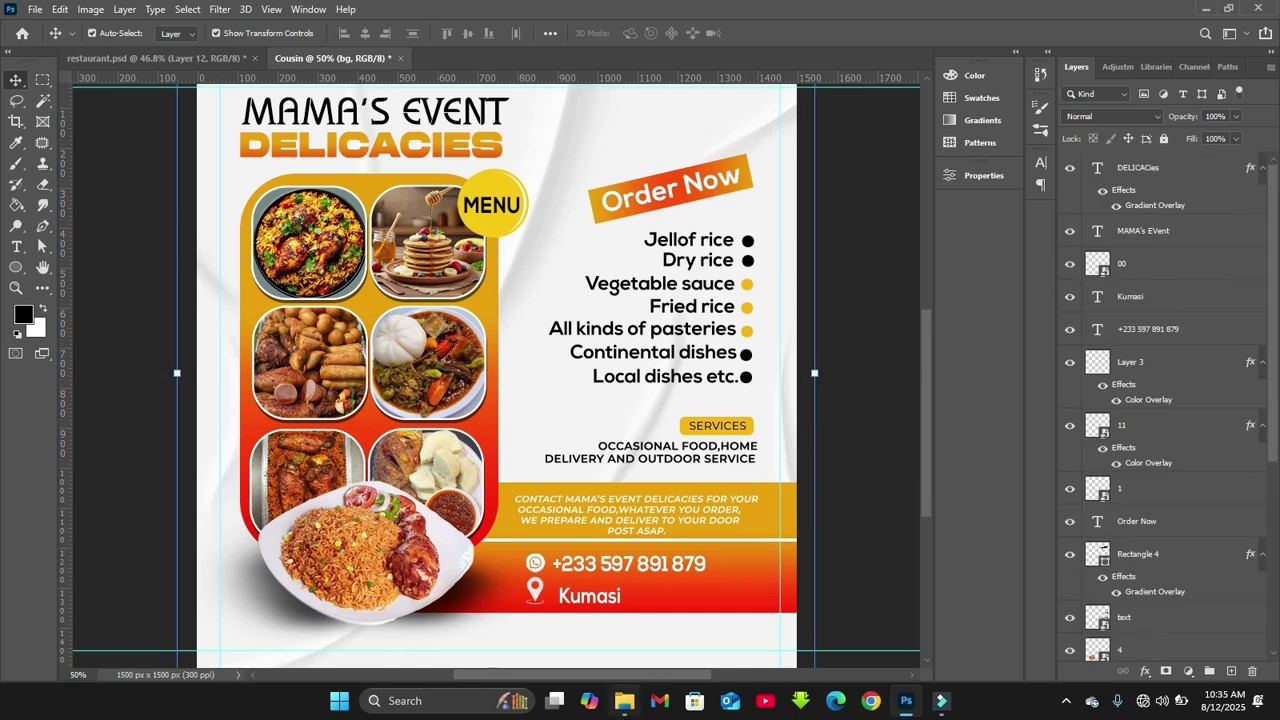
# Drag lettuce image 2 and sliced tomato-and-onion image 3 from the restaurant youtube folder into the flyer
pyautogui.moveTo(624, 700)
pyautogui.click(596, 607)
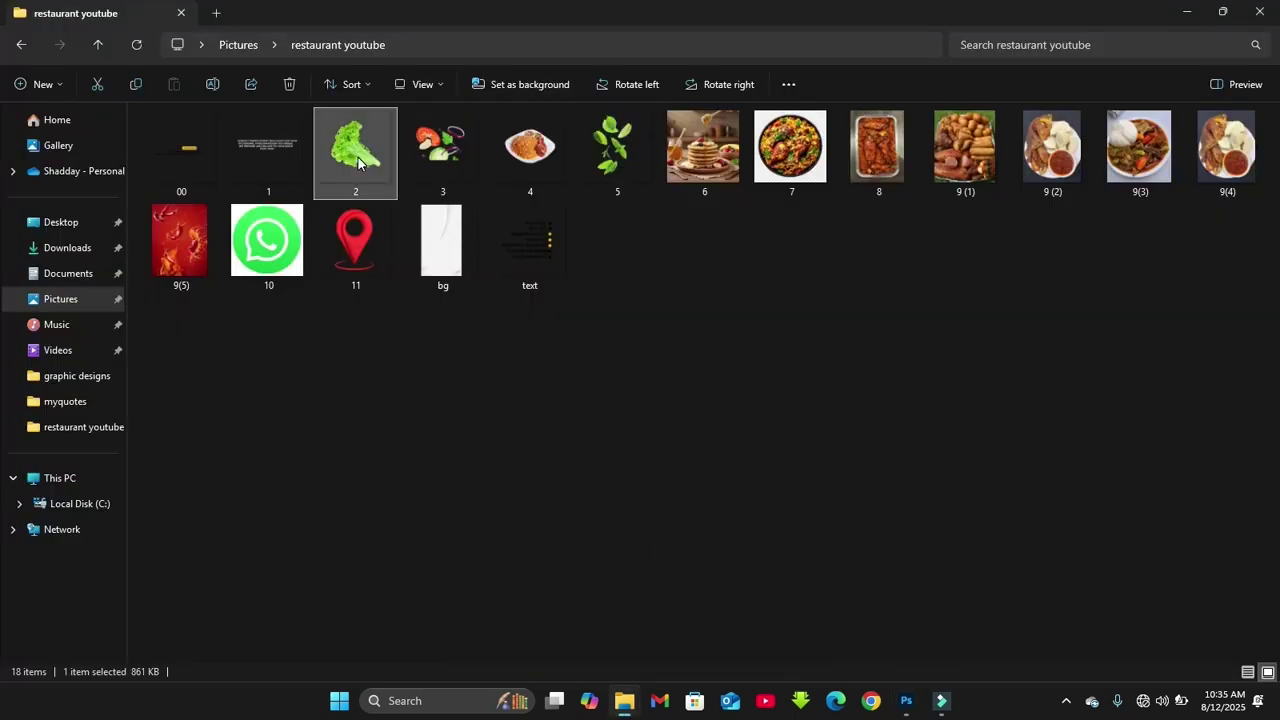
pyautogui.keyDown('ctrl'); pyautogui.click(449, 157); pyautogui.keyUp('ctrl')
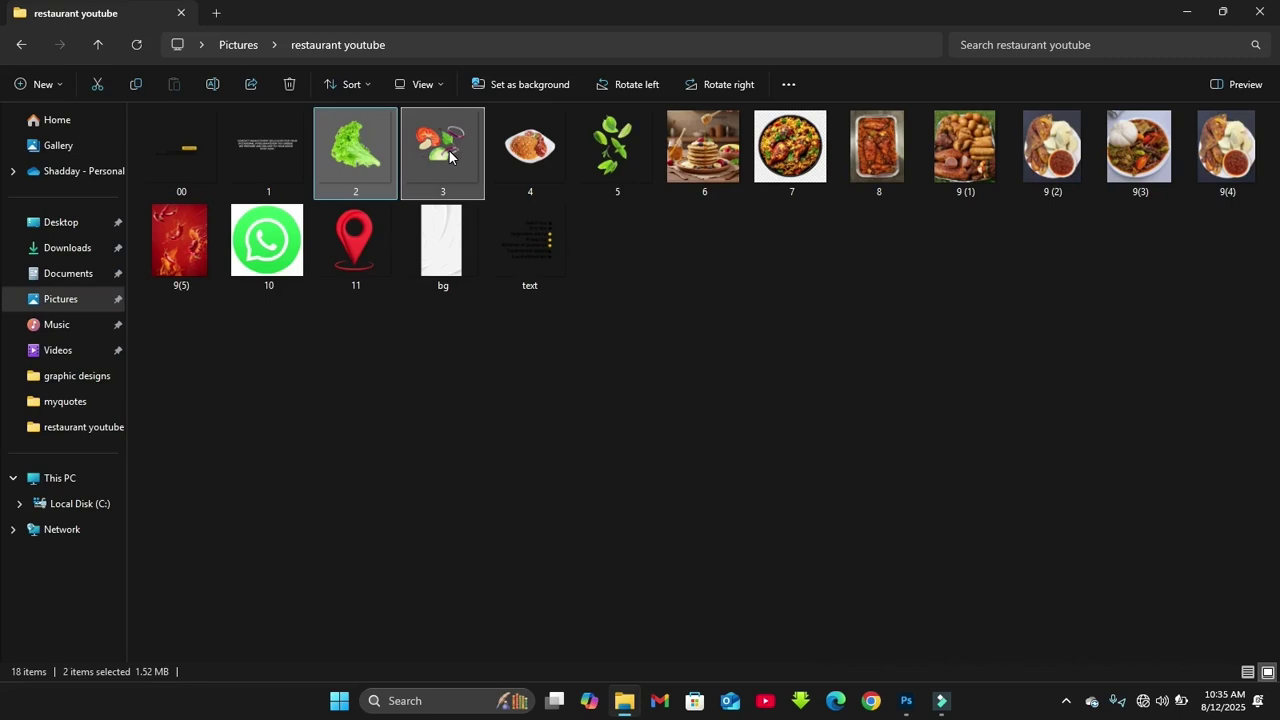
pyautogui.moveTo(449, 157); pyautogui.dragTo(617, 428)
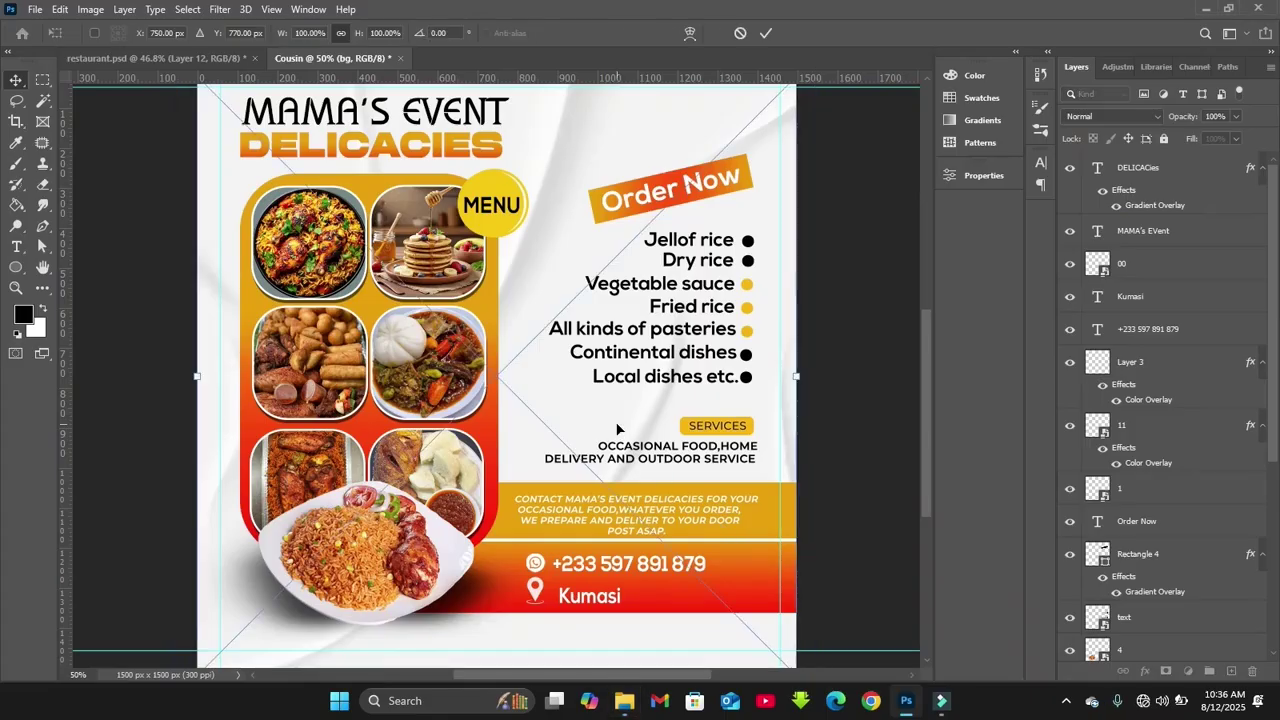
# Commit both placed garnish images, move layers 2 and 3 to the top, and hide layer 3
pyautogui.press('Return')
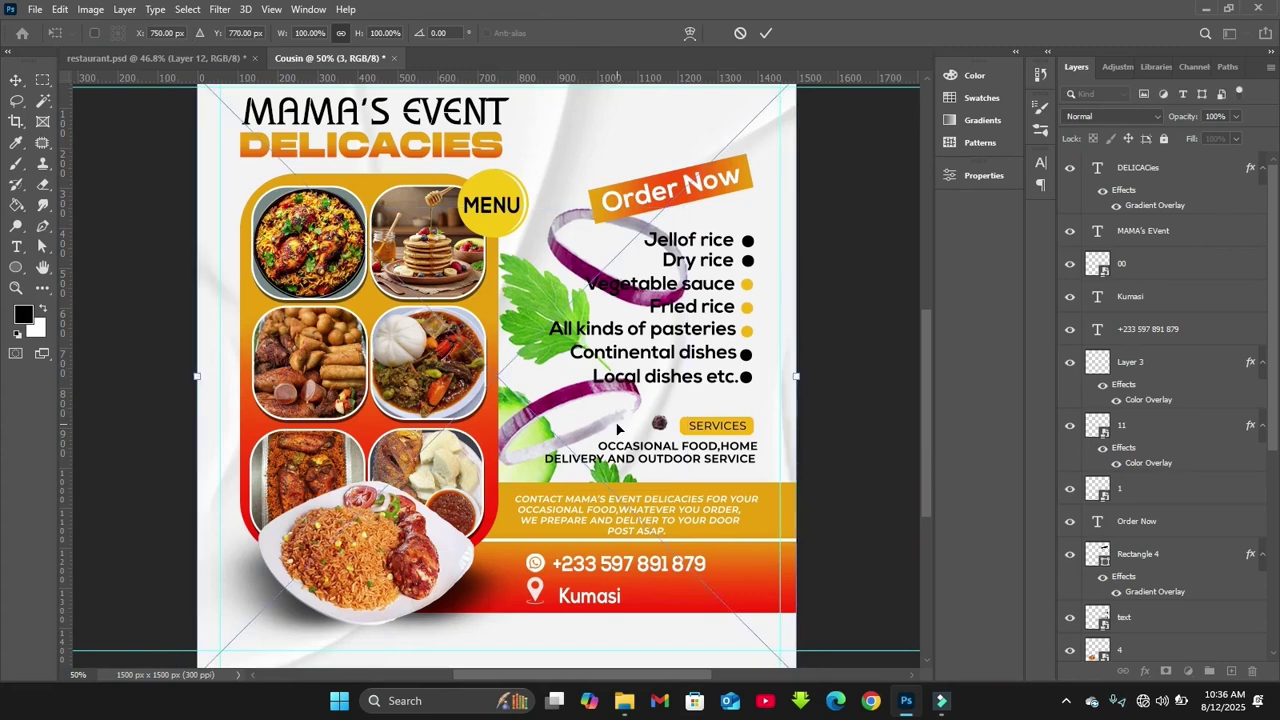
pyautogui.press('Return')
pyautogui.moveTo(1272, 285); pyautogui.dragTo(1128, 160)
pyautogui.keyDown('shift'); pyautogui.click(1200, 585); pyautogui.keyUp('shift')
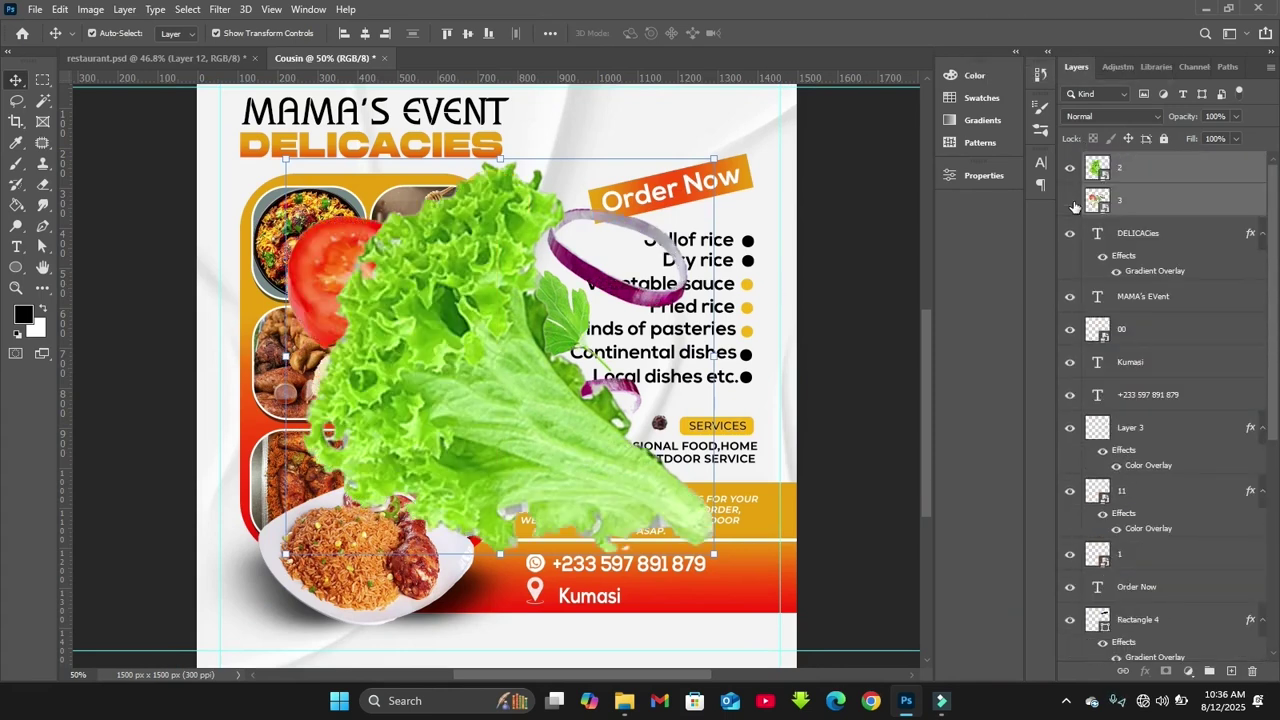
pyautogui.click(1070, 201)
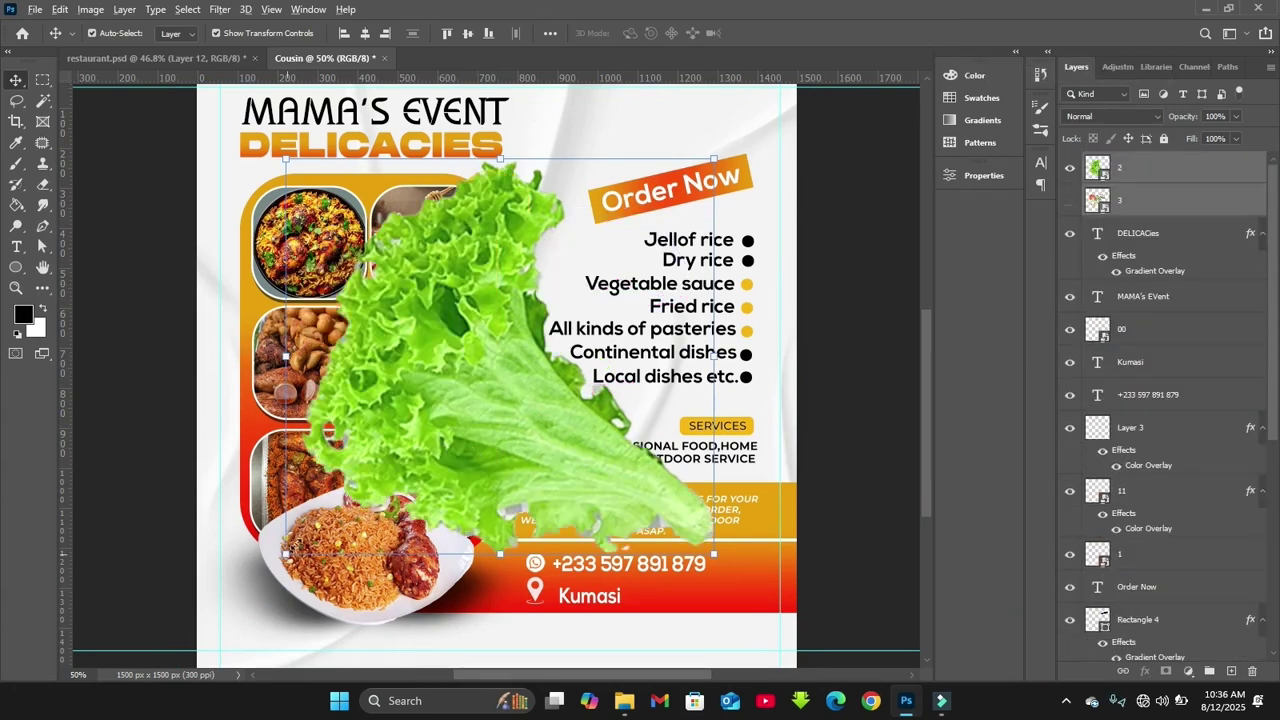
# Shrink the lettuce image and tuck it into the flyer's bottom-right corner
pyautogui.moveTo(713, 553); pyautogui.dragTo(530, 440)
pyautogui.press('Return')
pyautogui.moveTo(493, 355); pyautogui.dragTo(787, 620)
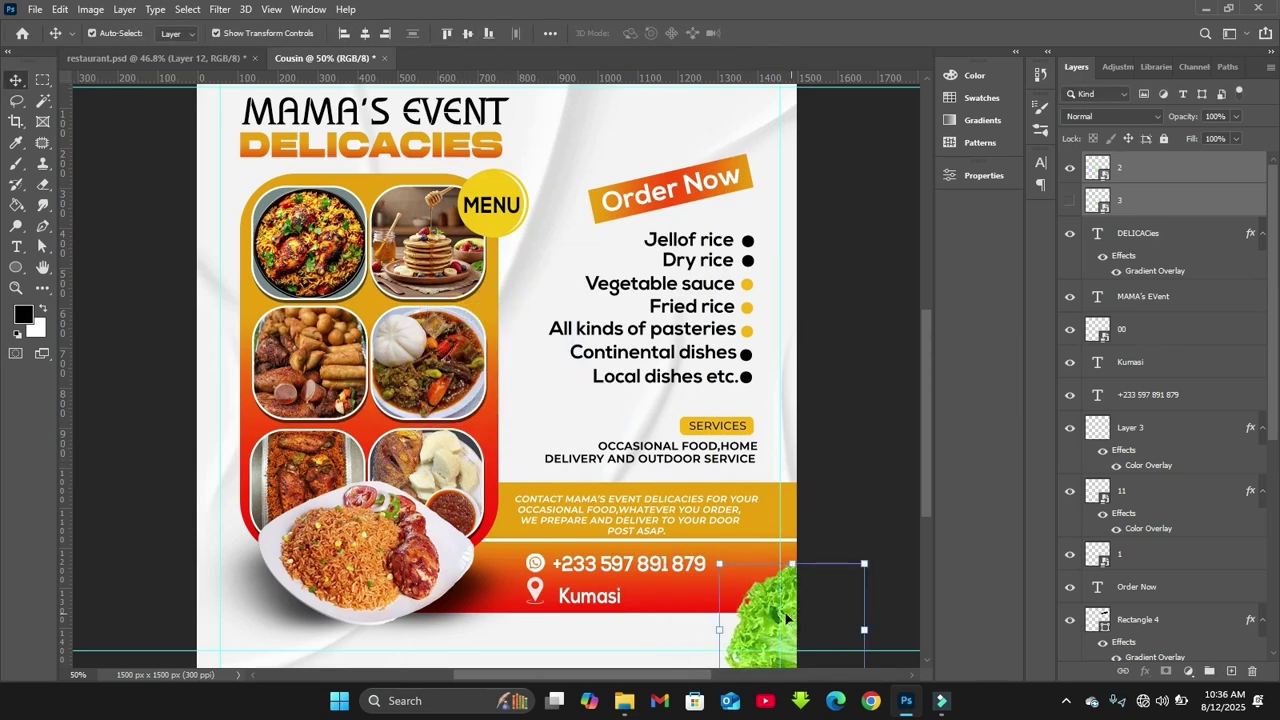
pyautogui.moveTo(719, 564); pyautogui.dragTo(728, 568)
pyautogui.moveTo(763, 616); pyautogui.dragTo(763, 625)
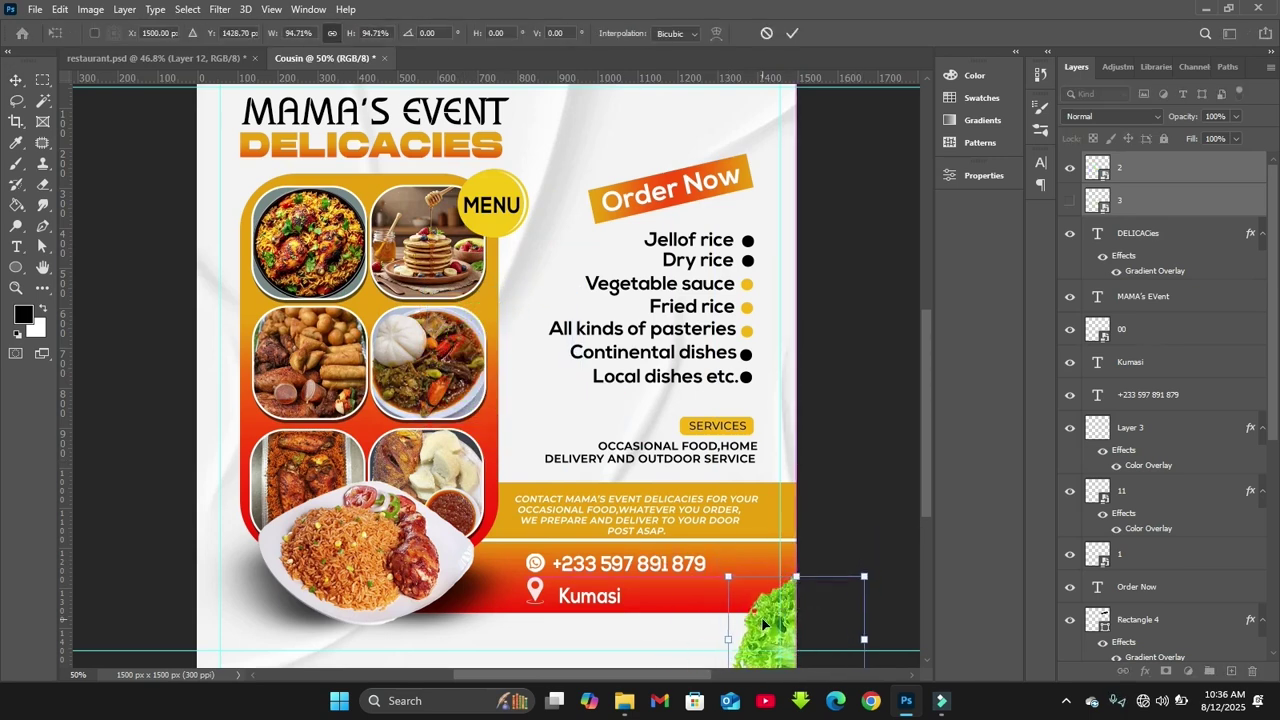
pyautogui.press('Return')
# Move the tomato-and-onion garnish into the middle of the flyer
pyautogui.scroll(-3, 777, 484)
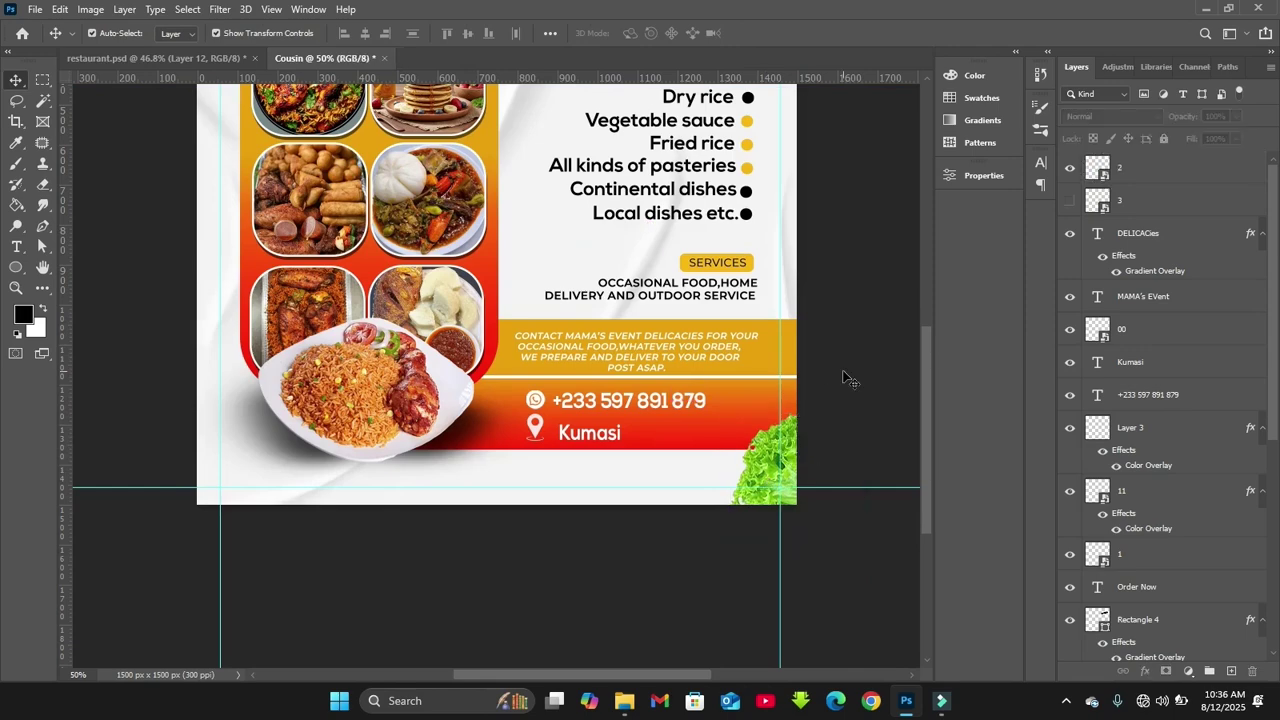
pyautogui.scroll(3, 846, 377)
pyautogui.moveTo(790, 650); pyautogui.dragTo(412, 336)
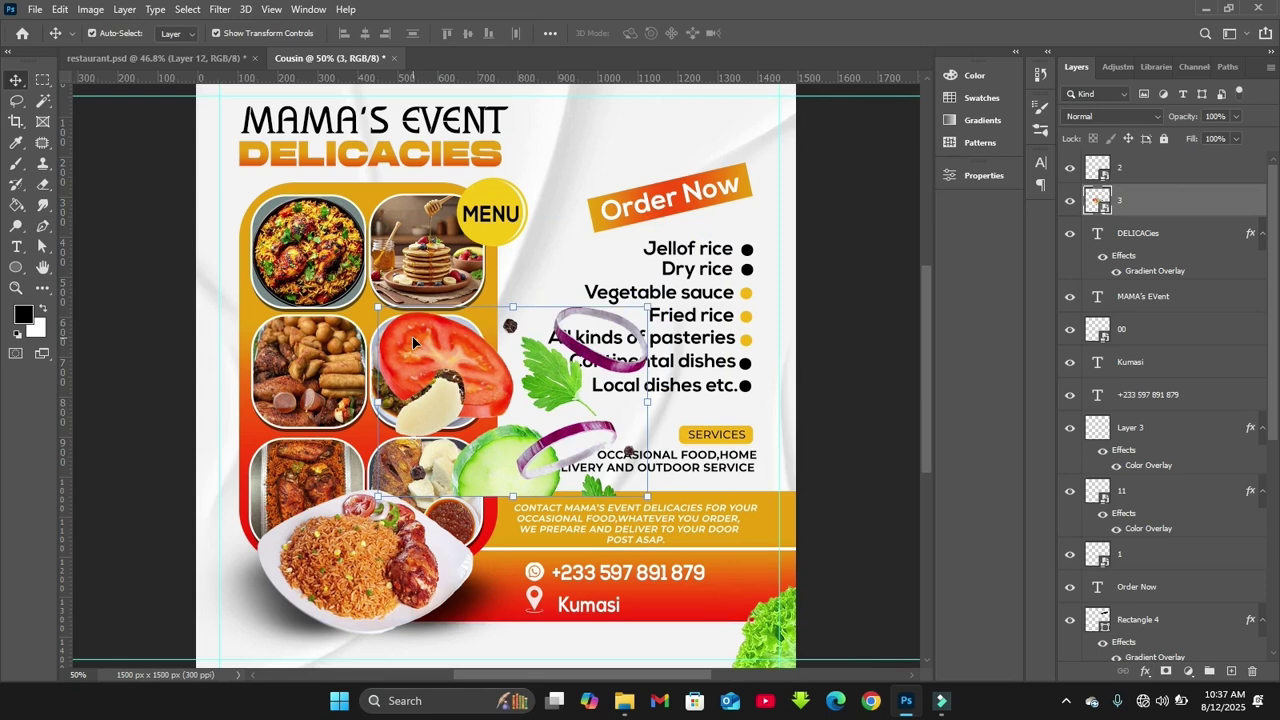
# Lasso the tomato slice and the upper onion ring in layer 3 and copy each onto its own layer
pyautogui.click(18, 102)
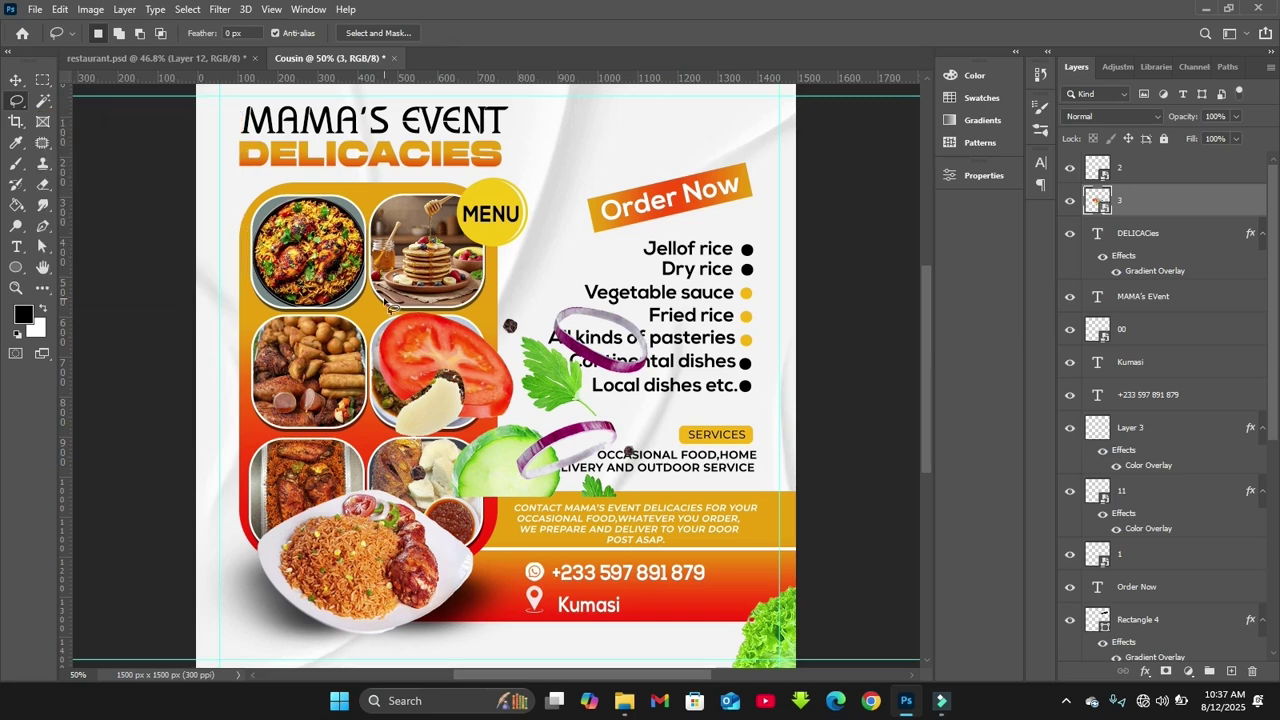
pyautogui.moveTo(382, 310)
pyautogui.mouseDown()
pyautogui.moveTo(522, 364)
pyautogui.moveTo(512, 405)
pyautogui.moveTo(436, 441)
pyautogui.moveTo(376, 343)
pyautogui.moveTo(375, 302)
pyautogui.mouseUp()
pyautogui.hotkey('ctrl', 'j')
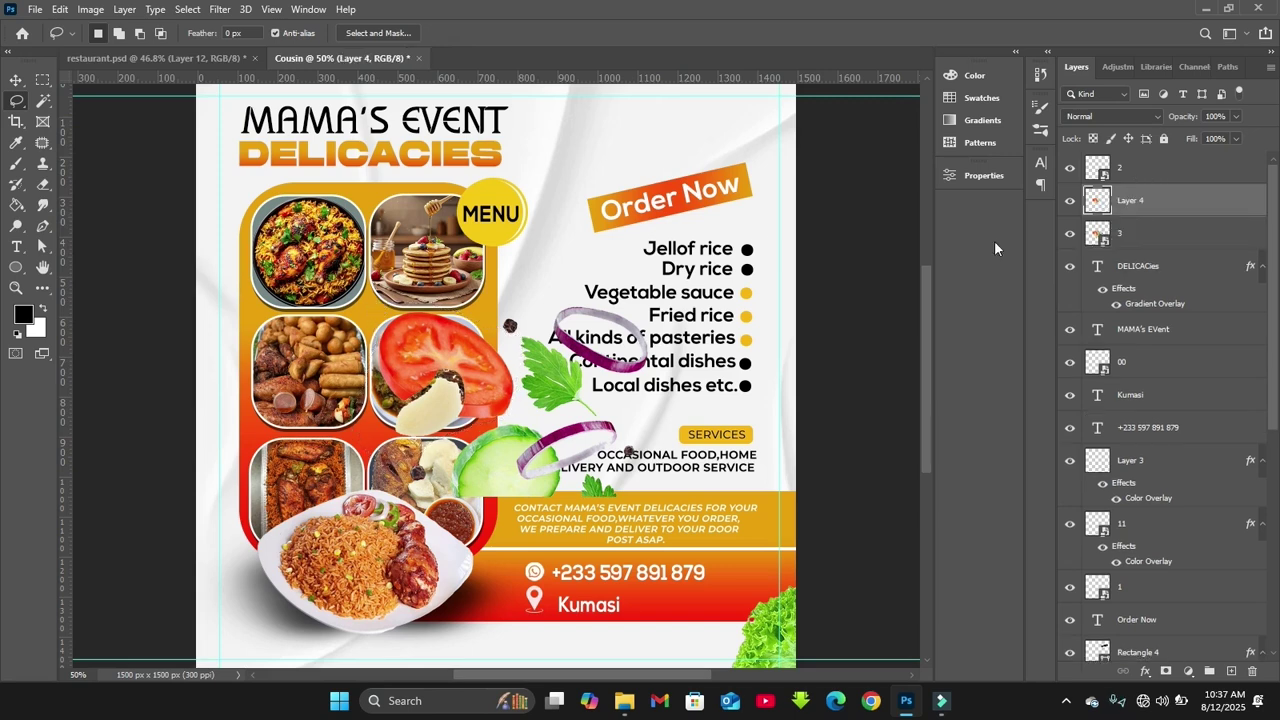
pyautogui.moveTo(570, 290)
pyautogui.mouseDown()
pyautogui.moveTo(547, 317)
pyautogui.moveTo(618, 387)
pyautogui.moveTo(669, 355)
pyautogui.moveTo(566, 289)
pyautogui.mouseUp()
pyautogui.click(1119, 233)
pyautogui.hotkey('ctrl', 'j')
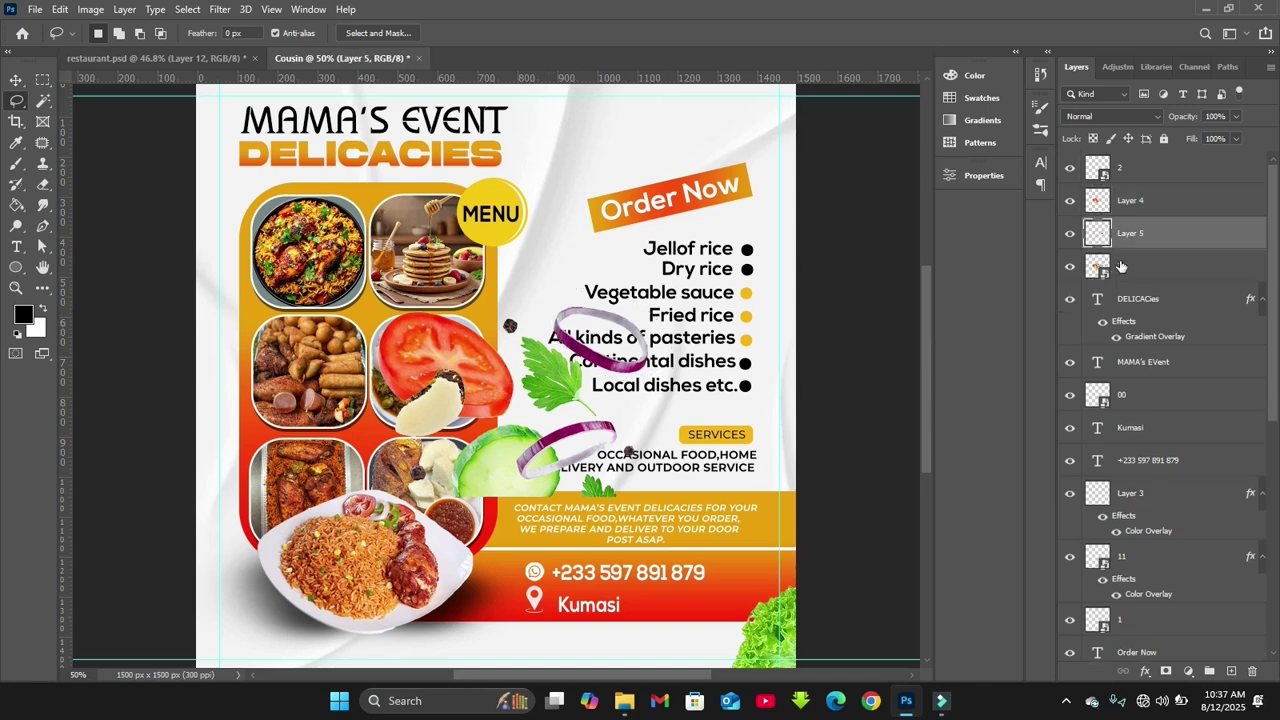
# Copy the parsley leaf from layer 3 onto its own layer, then hide layer 3
pyautogui.click(1117, 266)
pyautogui.moveTo(524, 338)
pyautogui.mouseDown()
pyautogui.moveTo(535, 400)
pyautogui.moveTo(524, 357)
pyautogui.moveTo(524, 403)
pyautogui.moveTo(587, 416)
pyautogui.moveTo(594, 380)
pyautogui.moveTo(528, 340)
pyautogui.mouseUp()
pyautogui.hotkey('ctrl', 'j')
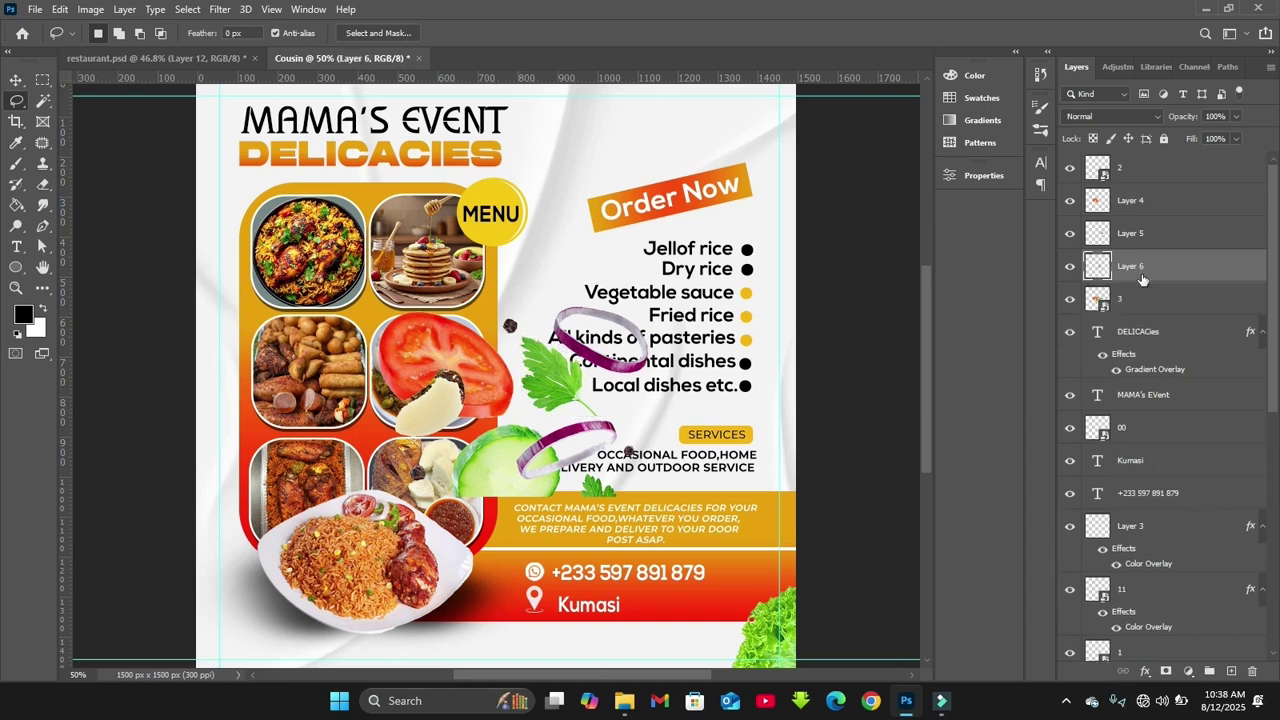
pyautogui.click(1069, 299)
# Move the tomato to the flyer's left edge, rotating it about 27 degrees and shrinking it slightly
pyautogui.press('v')
pyautogui.click(436, 399)
pyautogui.moveTo(436, 399); pyautogui.dragTo(203, 347)
pyautogui.moveTo(310, 240); pyautogui.dragTo(308, 296)
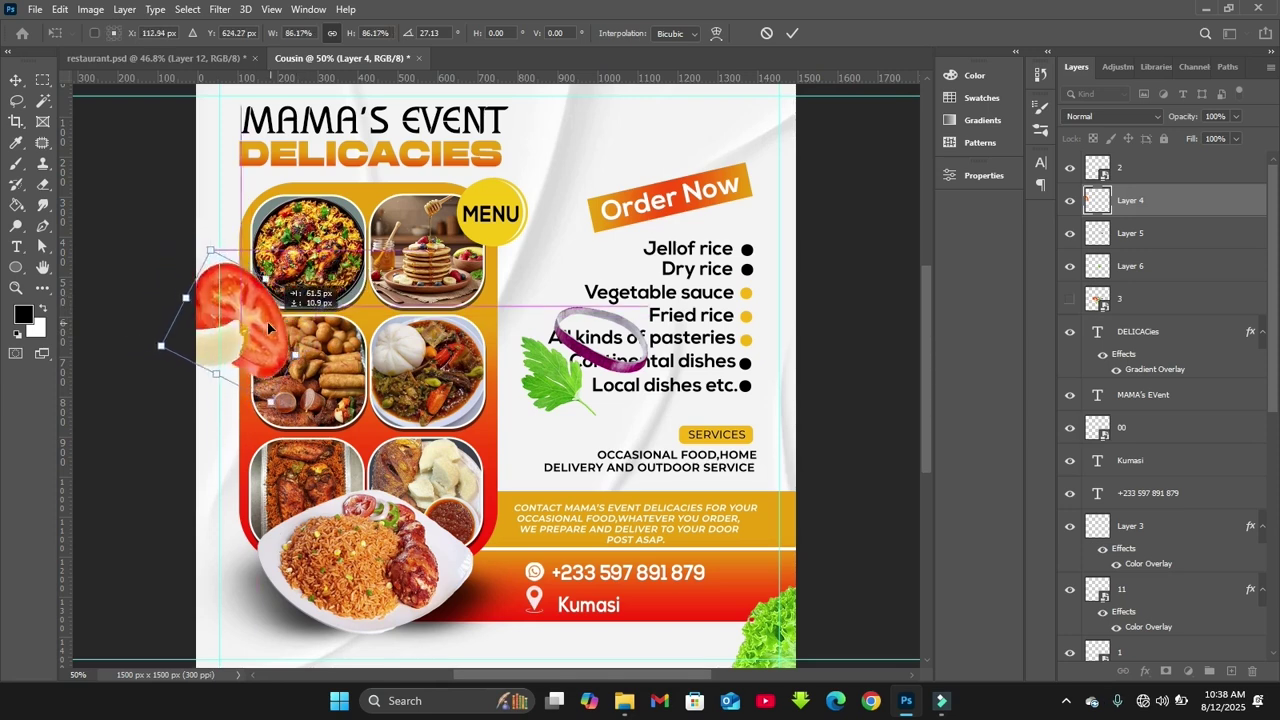
pyautogui.moveTo(181, 233); pyautogui.dragTo(194, 250)
pyautogui.press('Return')
# Move the parsley leaf toward the top-left and rotate and resize it
pyautogui.click(558, 393)
pyautogui.moveTo(558, 393); pyautogui.dragTo(247, 148)
pyautogui.hotkey('ctrl', 't')
pyautogui.scroll(3, 247, 148)
pyautogui.moveTo(230, 250); pyautogui.dragTo(209, 278)
pyautogui.press('Return')
# Shift the onion ring to the left and fit the whole flyer in view
pyautogui.moveTo(600, 495); pyautogui.dragTo(520, 508)
pyautogui.hotkey('ctrl', 't')
pyautogui.press('Return')
pyautogui.hotkey('ctrl', '0')
# Move the onion ring and tomato layers lower in the stack, behind the food panel
pyautogui.moveTo(1135, 235); pyautogui.dragTo(1135, 650)
pyautogui.scroll(5, 1135, 201)
pyautogui.moveTo(1135, 201); pyautogui.dragTo(1160, 615)
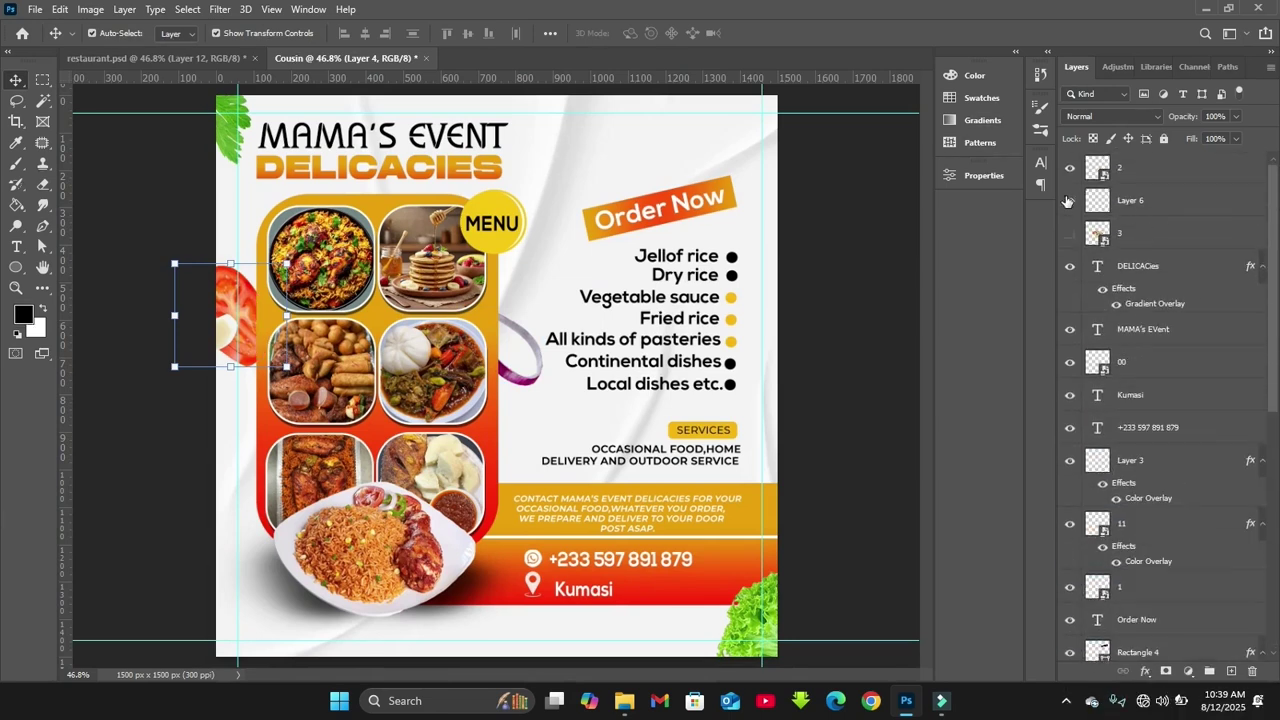
pyautogui.click(1140, 233)
pyautogui.click(254, 324)
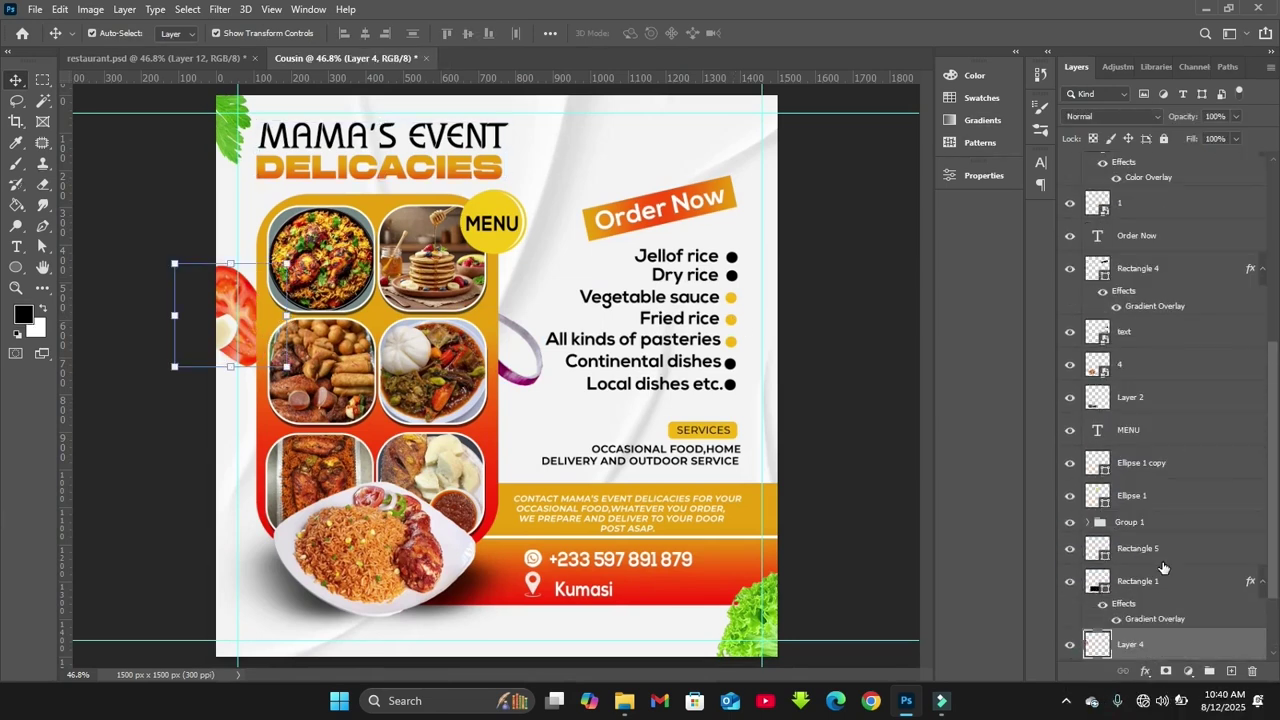
pyautogui.moveTo(1274, 548); pyautogui.dragTo(1256, 311)
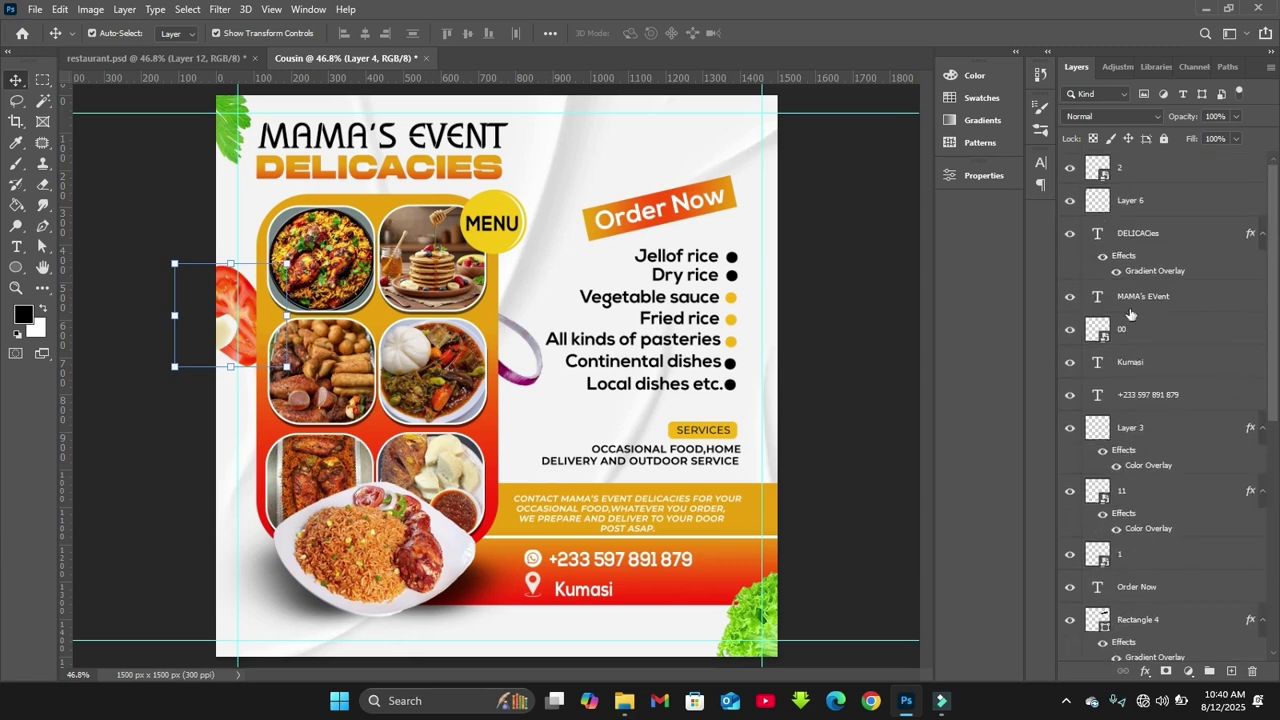
# Drag the red chili-and-flame image 9(5) from the image folder onto the flyer and commit it
pyautogui.moveTo(624, 700)
pyautogui.click(555, 624)
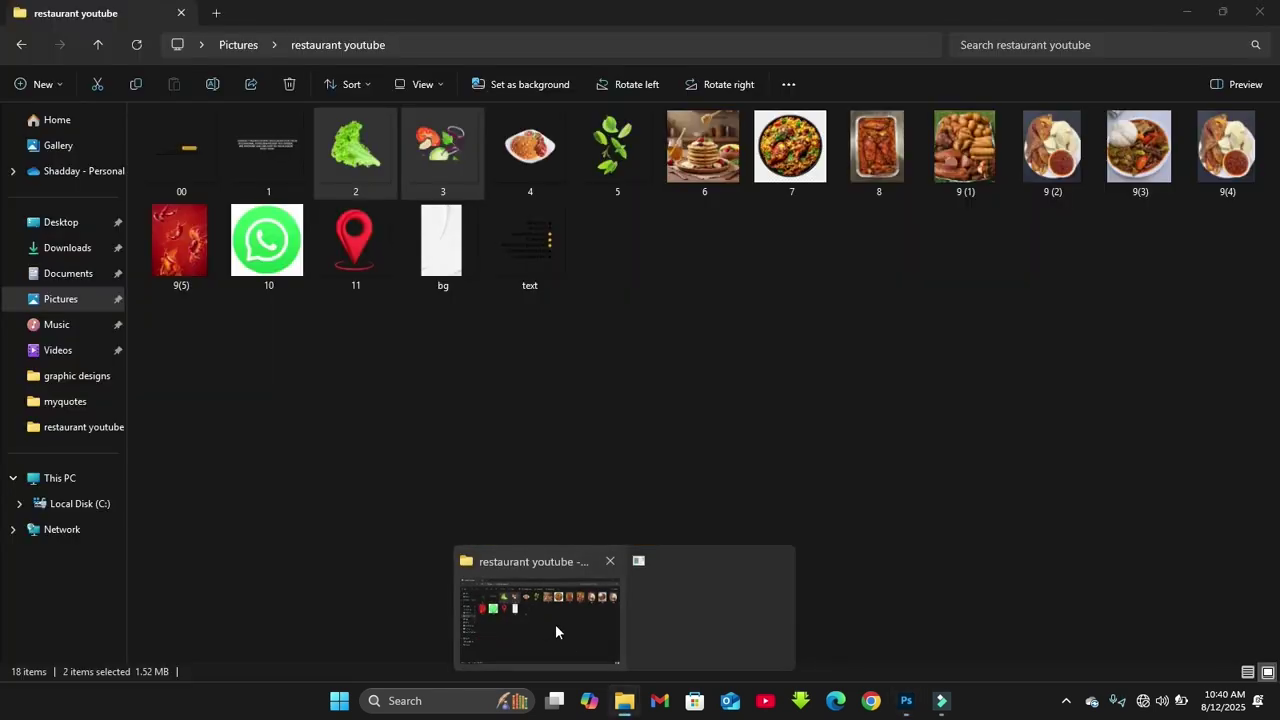
pyautogui.click(186, 255)
pyautogui.moveTo(186, 255); pyautogui.dragTo(661, 489)
pyautogui.moveTo(1098, 513); pyautogui.dragTo(1136, 166)
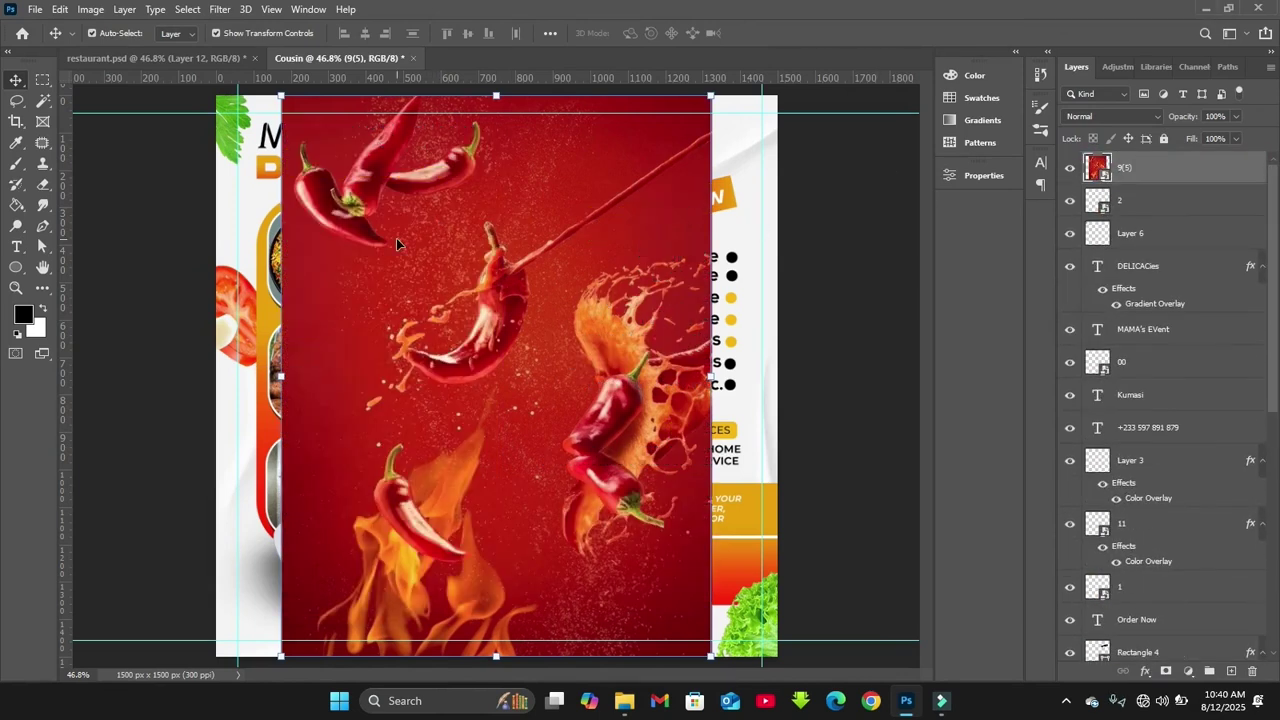
pyautogui.click(17, 102)
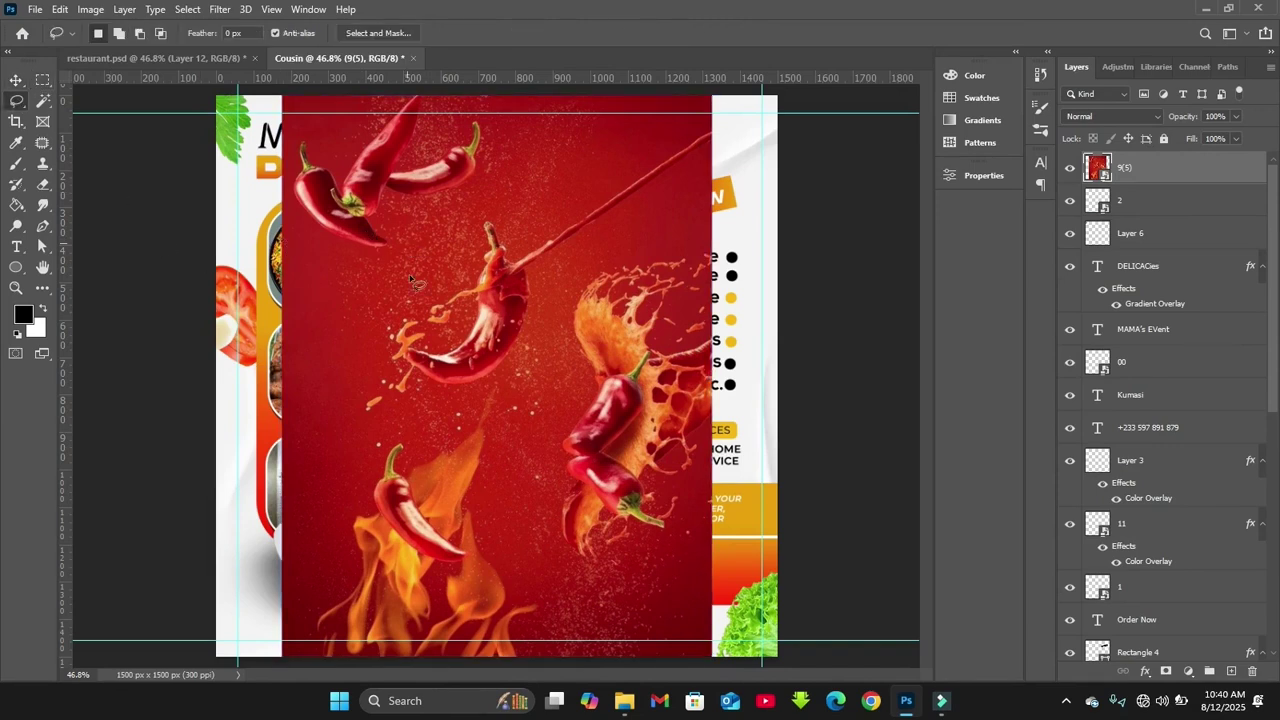
# Lasso the chili with its splash, copy it to its own layer, and hide image 9(5)
pyautogui.moveTo(381, 321)
pyautogui.mouseDown()
pyautogui.moveTo(466, 215)
pyautogui.moveTo(540, 237)
pyautogui.moveTo(519, 371)
pyautogui.moveTo(408, 388)
pyautogui.moveTo(381, 322)
pyautogui.mouseUp()
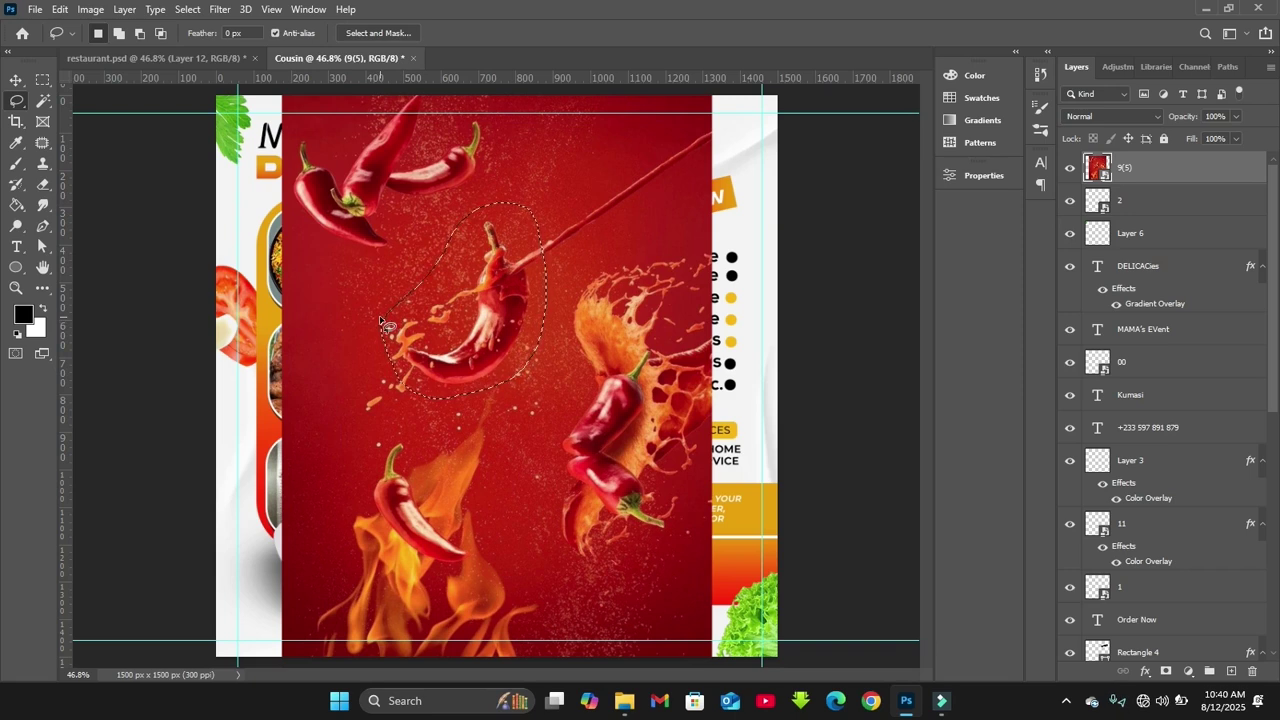
pyautogui.hotkey('ctrl', 'j')
pyautogui.click(1069, 203)
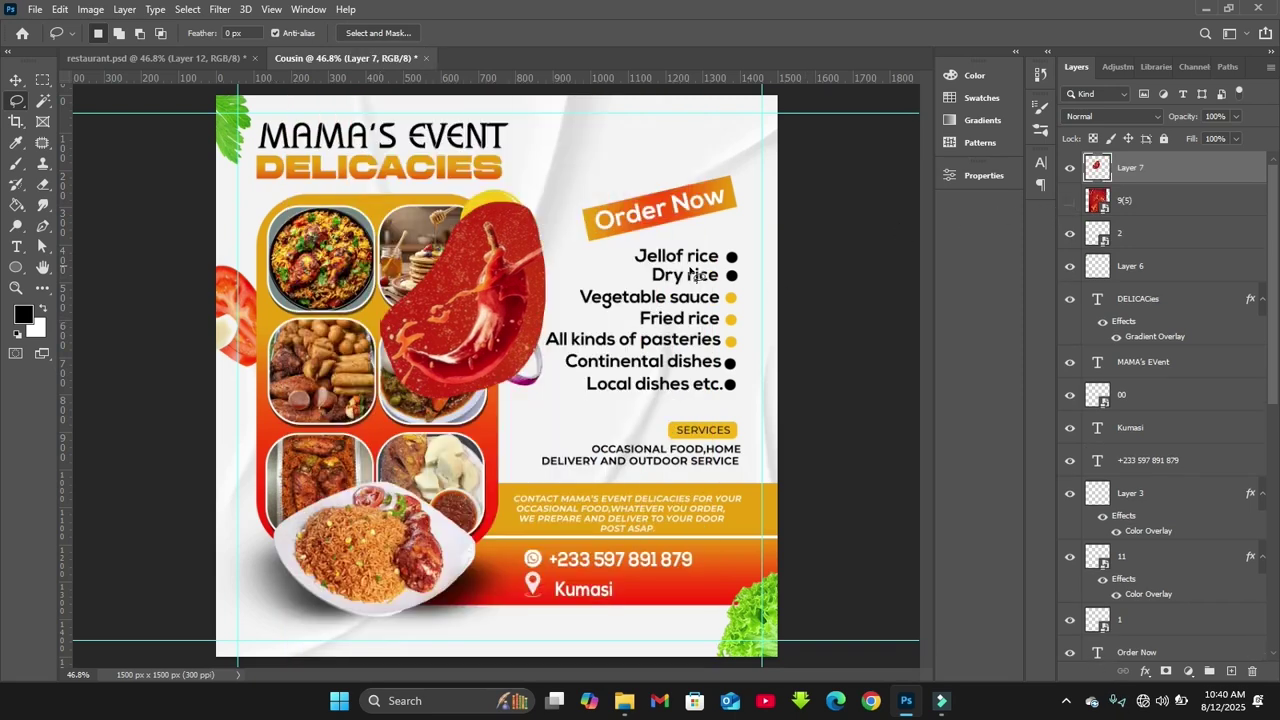
pyautogui.press('v')
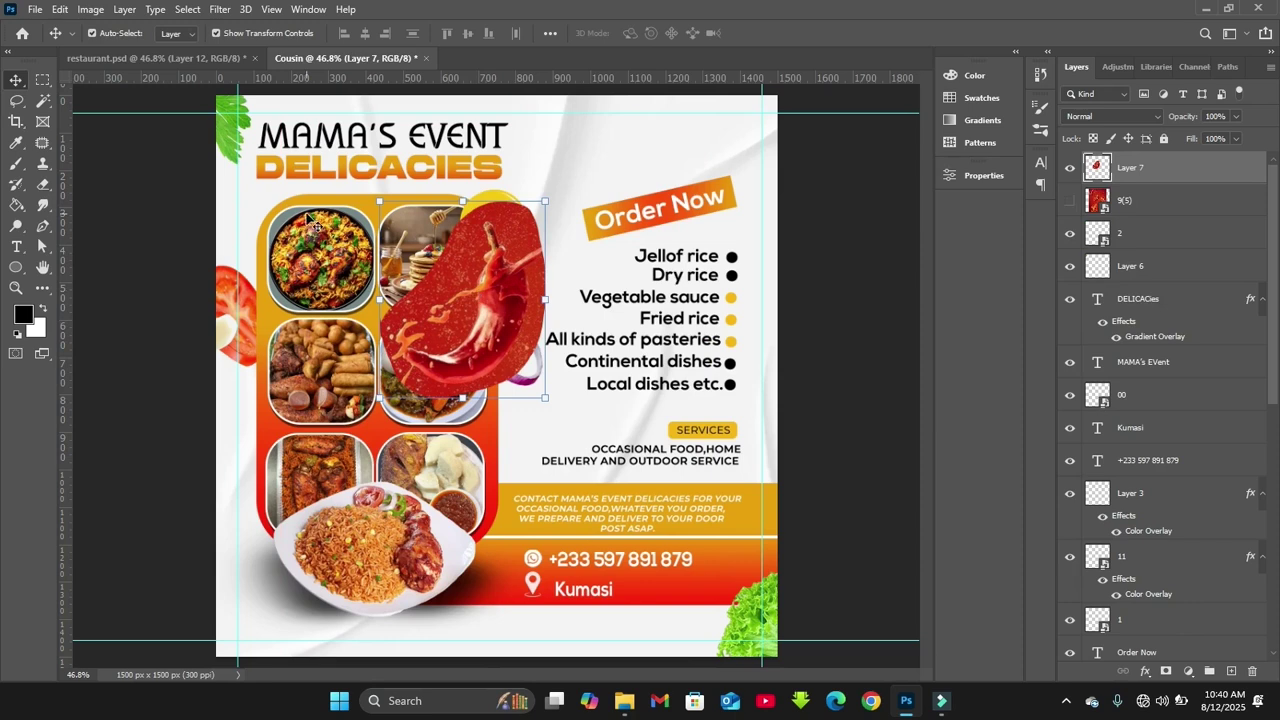
# Select the red background around the splash by colour and delete it
pyautogui.click(43, 104)
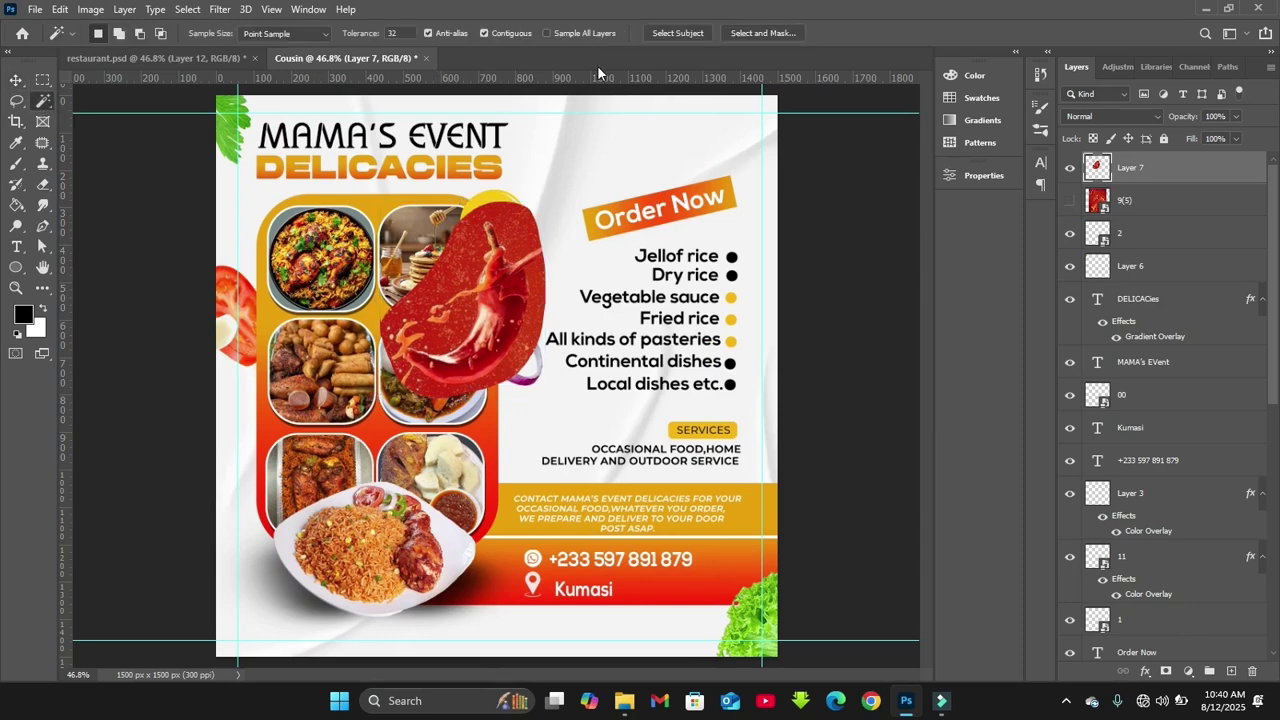
pyautogui.click(690, 35)
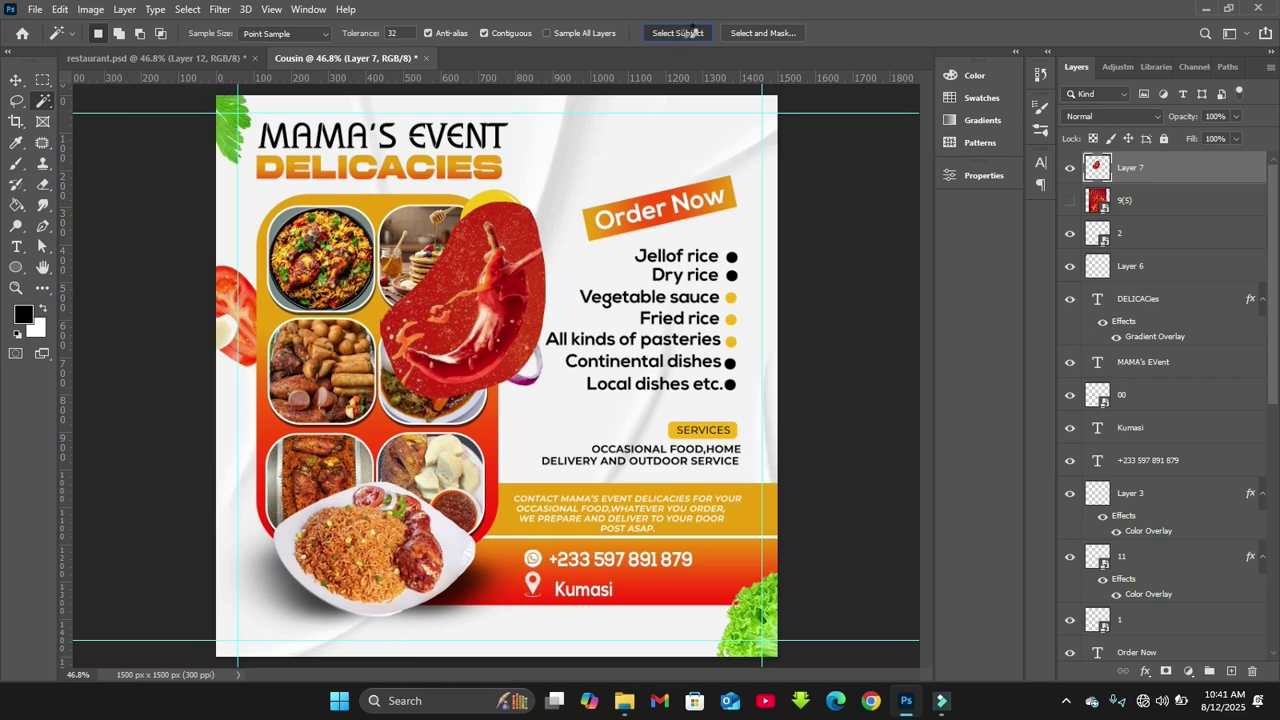
pyautogui.hotkey('ctrl', 'd')
pyautogui.click(465, 274)
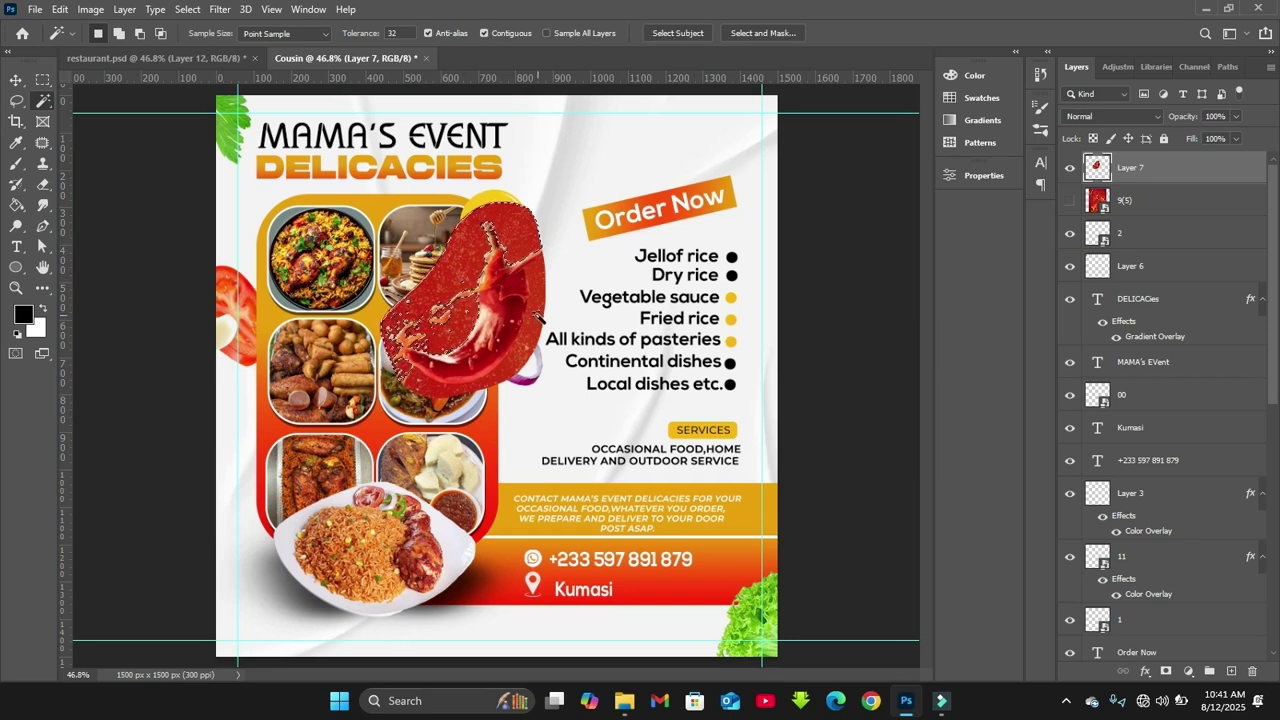
pyautogui.keyDown('shift'); pyautogui.click(540, 302); pyautogui.keyUp('shift')
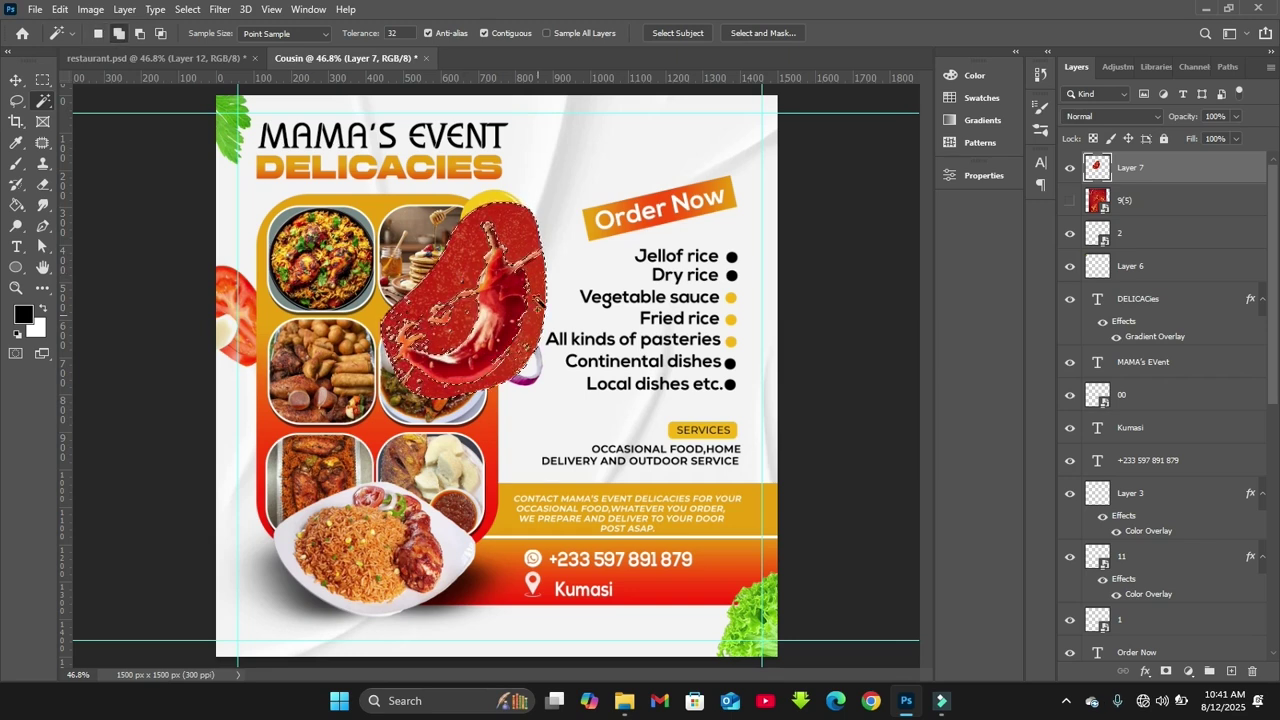
pyautogui.press('Delete')
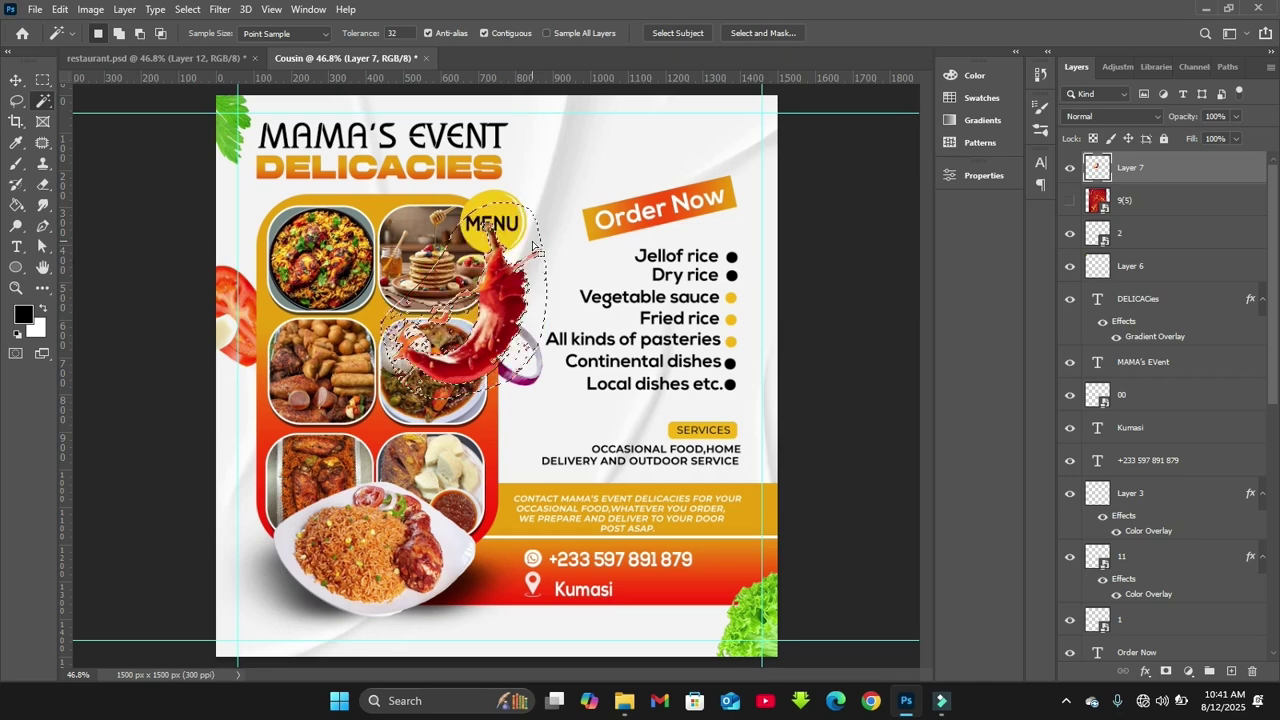
pyautogui.hotkey('ctrl', 'd')
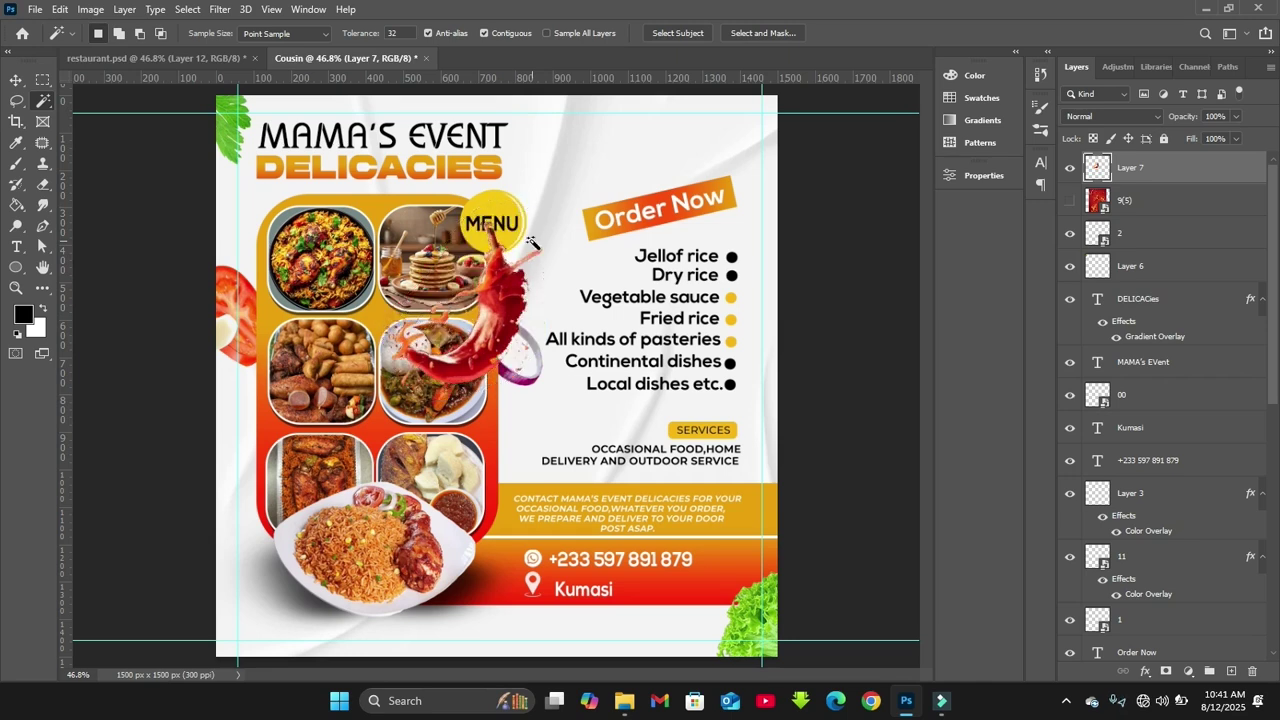
# Move the chili splash to the flyer's top-right corner and delete the unused 9(5) layer
pyautogui.press('v')
pyautogui.moveTo(533, 243); pyautogui.dragTo(750, 158)
pyautogui.click(1120, 200)
pyautogui.press('Delete')
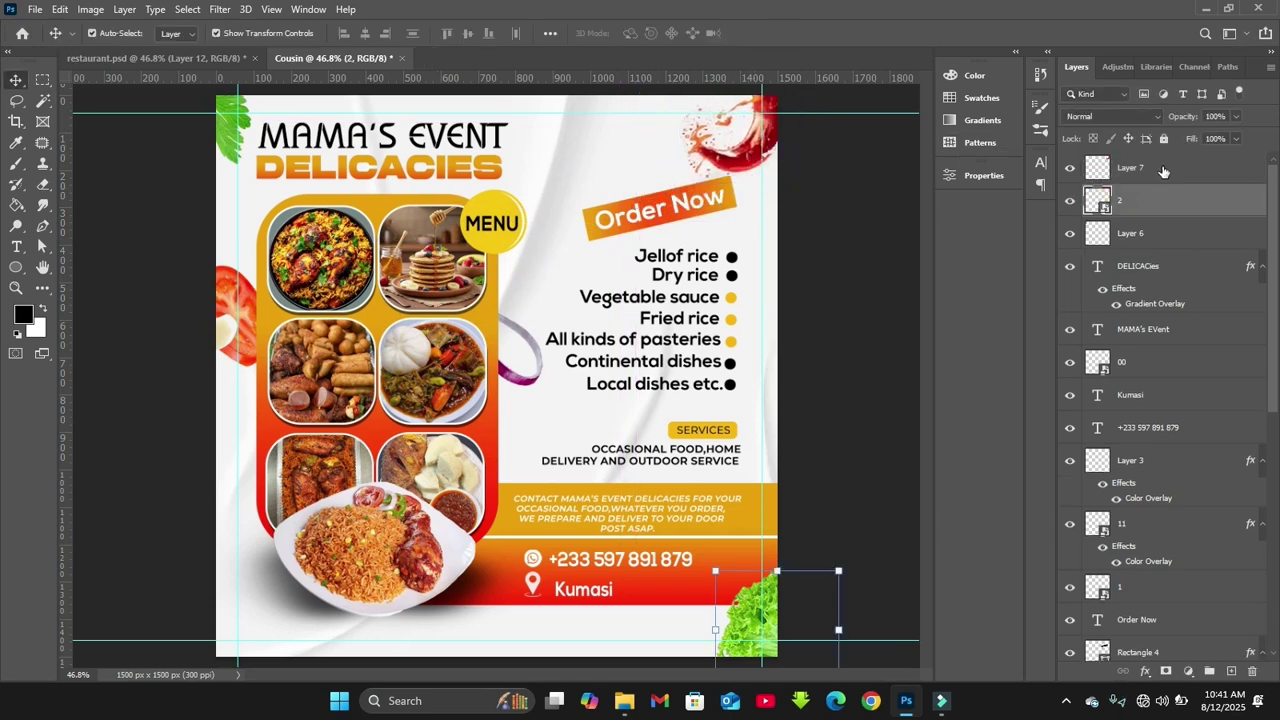
# Add a mask to the splash and paint out its lower-left with a soft black 90 px brush at 80% opacity
pyautogui.click(1163, 171)
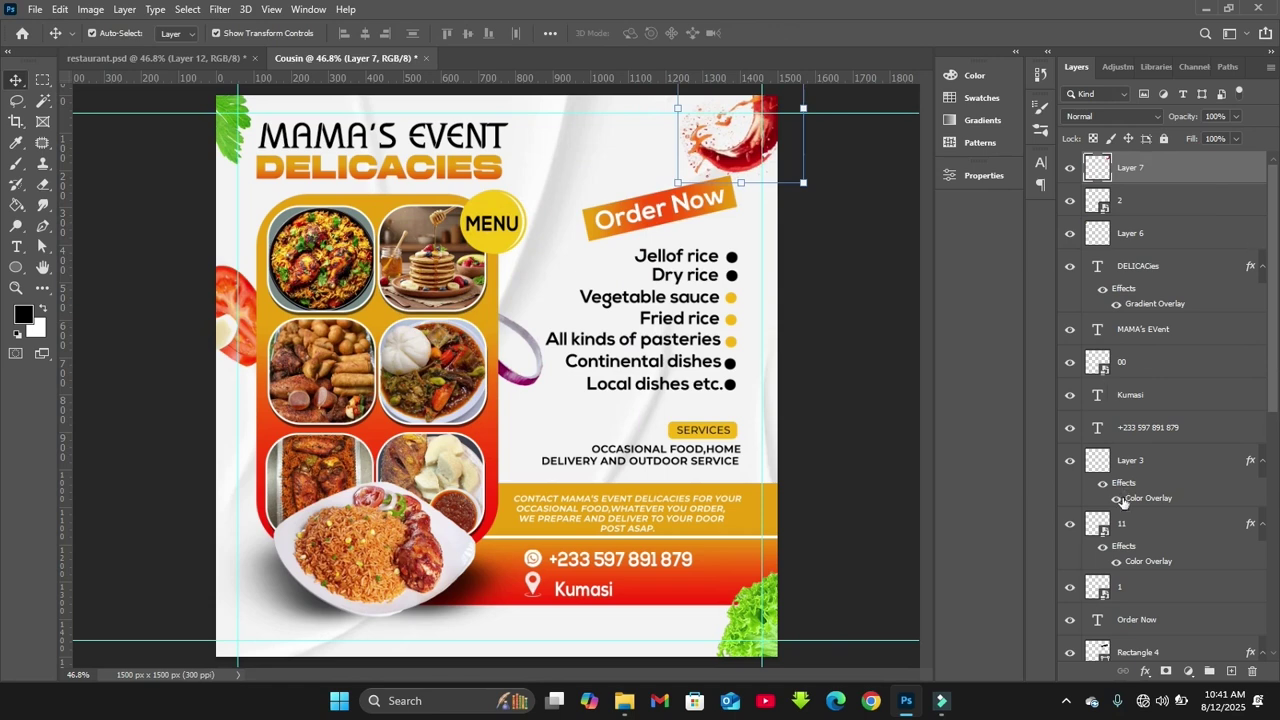
pyautogui.click(1164, 672)
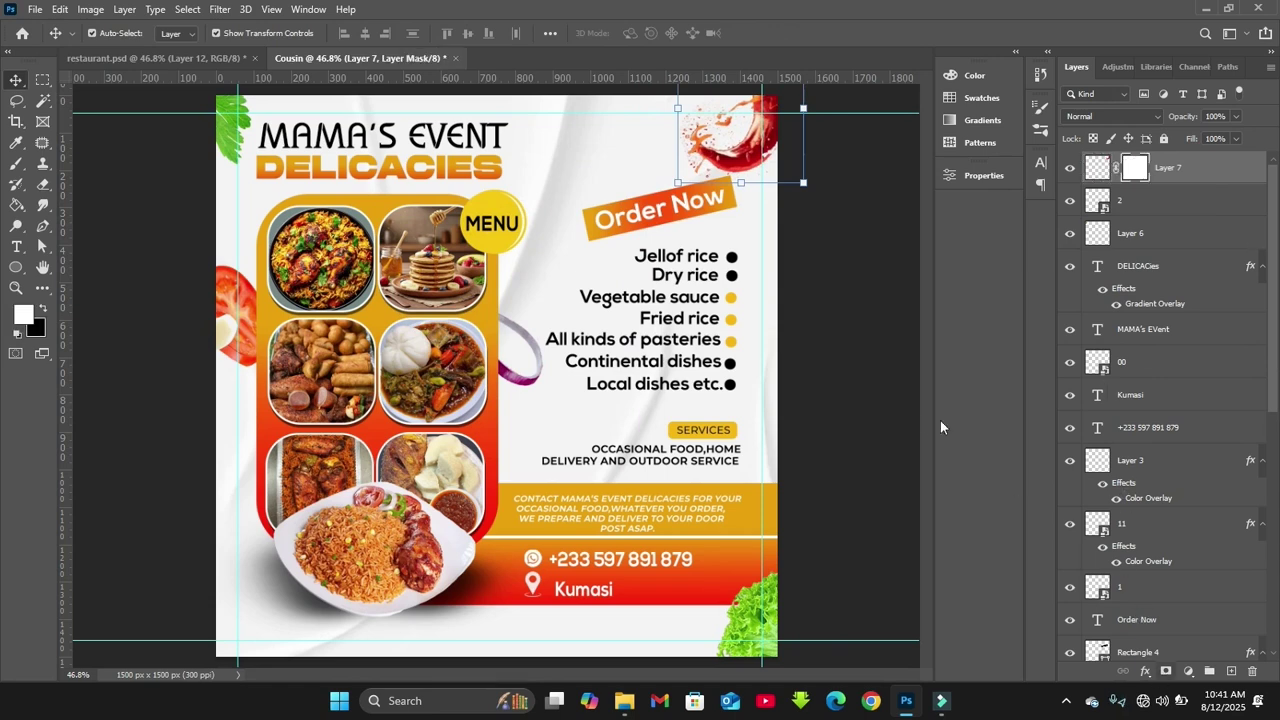
pyautogui.press('b')
pyautogui.rightClick(829, 408)
pyautogui.press('Escape')
pyautogui.rightClick(643, 359)
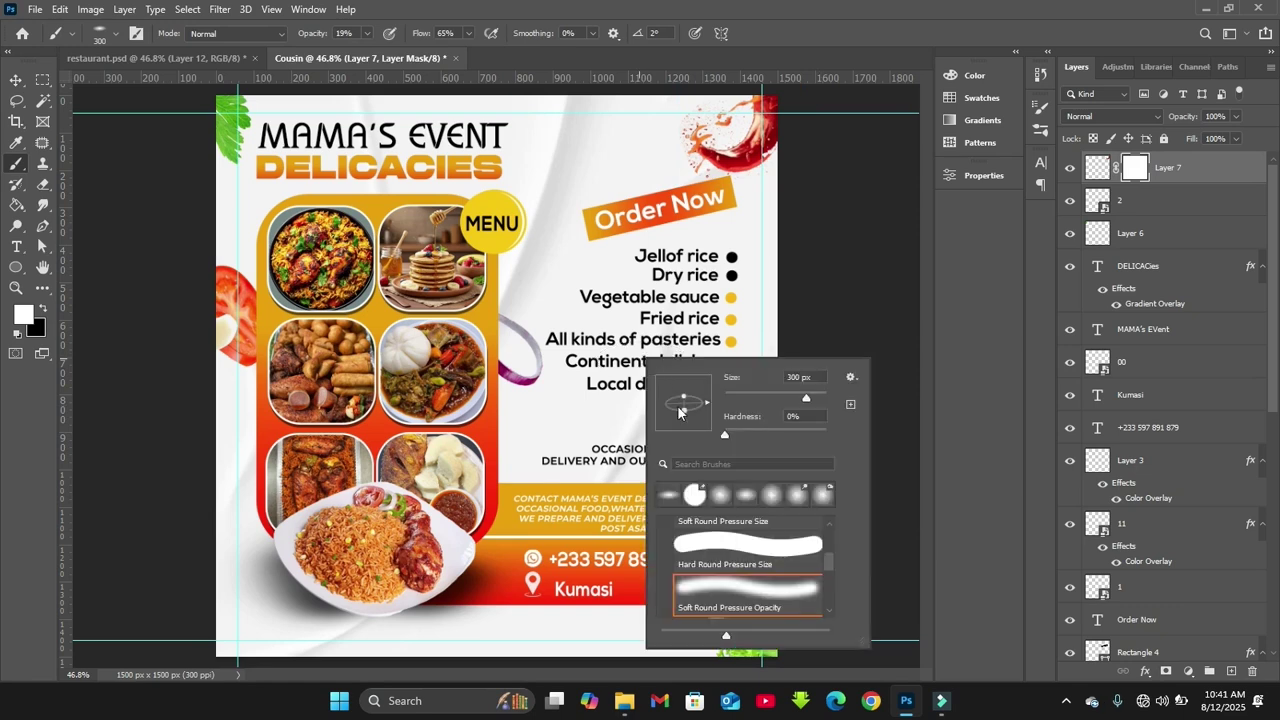
pyautogui.moveTo(684, 421); pyautogui.dragTo(686, 425)
pyautogui.press('Return')
pyautogui.press('[')
pyautogui.press('[')
pyautogui.press('[')
pyautogui.press('[')
pyautogui.press('[')
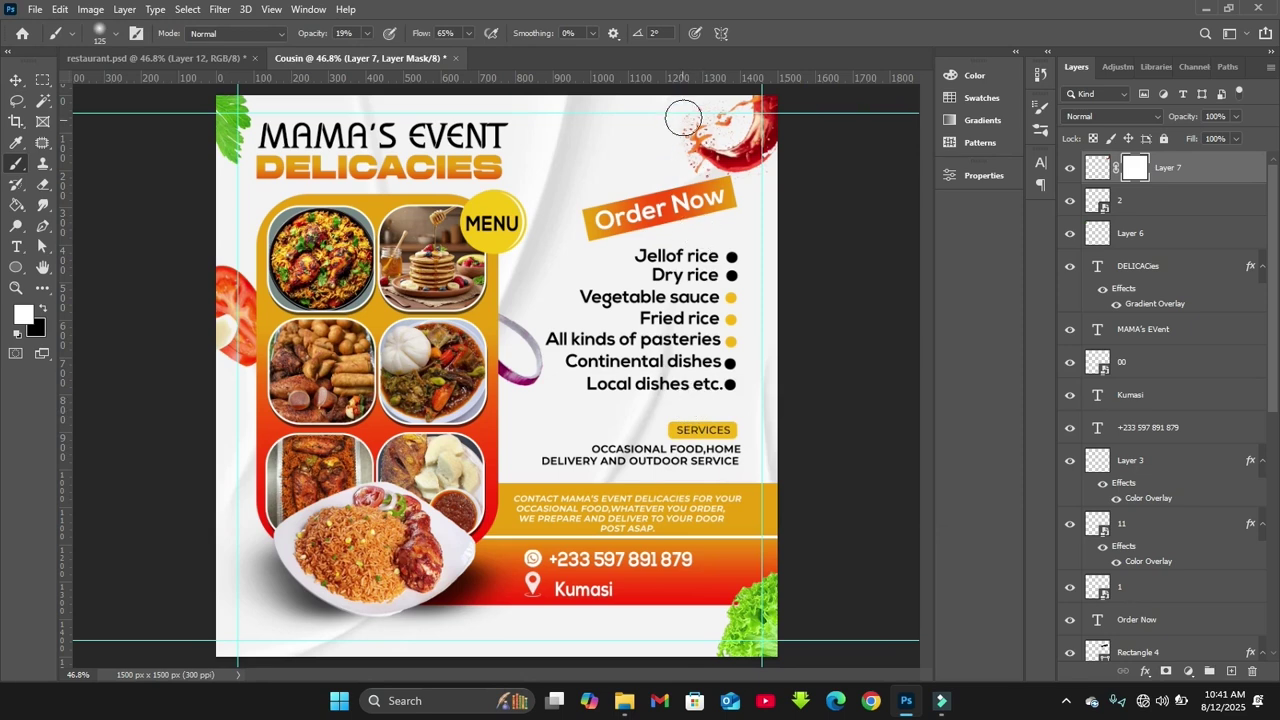
pyautogui.press('8')
pyautogui.press('[')
pyautogui.press('[')
pyautogui.press('x')
pyautogui.moveTo(687, 167)
pyautogui.mouseDown()
pyautogui.moveTo(709, 106)
pyautogui.moveTo(664, 147)
pyautogui.moveTo(698, 179)
pyautogui.moveTo(771, 168)
pyautogui.moveTo(759, 186)
pyautogui.moveTo(736, 114)
pyautogui.moveTo(712, 128)
pyautogui.moveTo(787, 190)
pyautogui.mouseUp()
# Rotate the chili splash slightly and deselect its layer
pyautogui.hotkey('ctrl', 't')
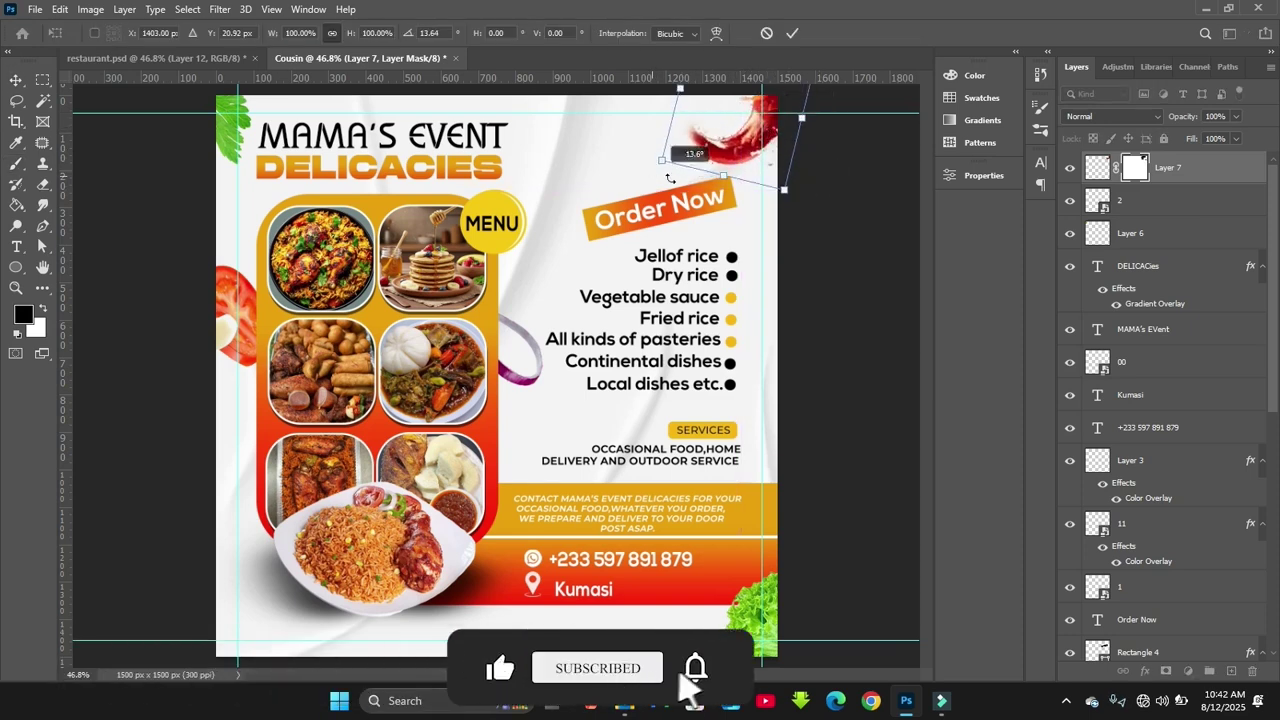
pyautogui.press('Escape')
pyautogui.hotkey('ctrl', 't')
pyautogui.moveTo(789, 114); pyautogui.dragTo(765, 148)
pyautogui.press('Return')
pyautogui.press('x')
pyautogui.press('b')
pyautogui.press('x')
pyautogui.press('x')
pyautogui.press('x')
pyautogui.press('v')
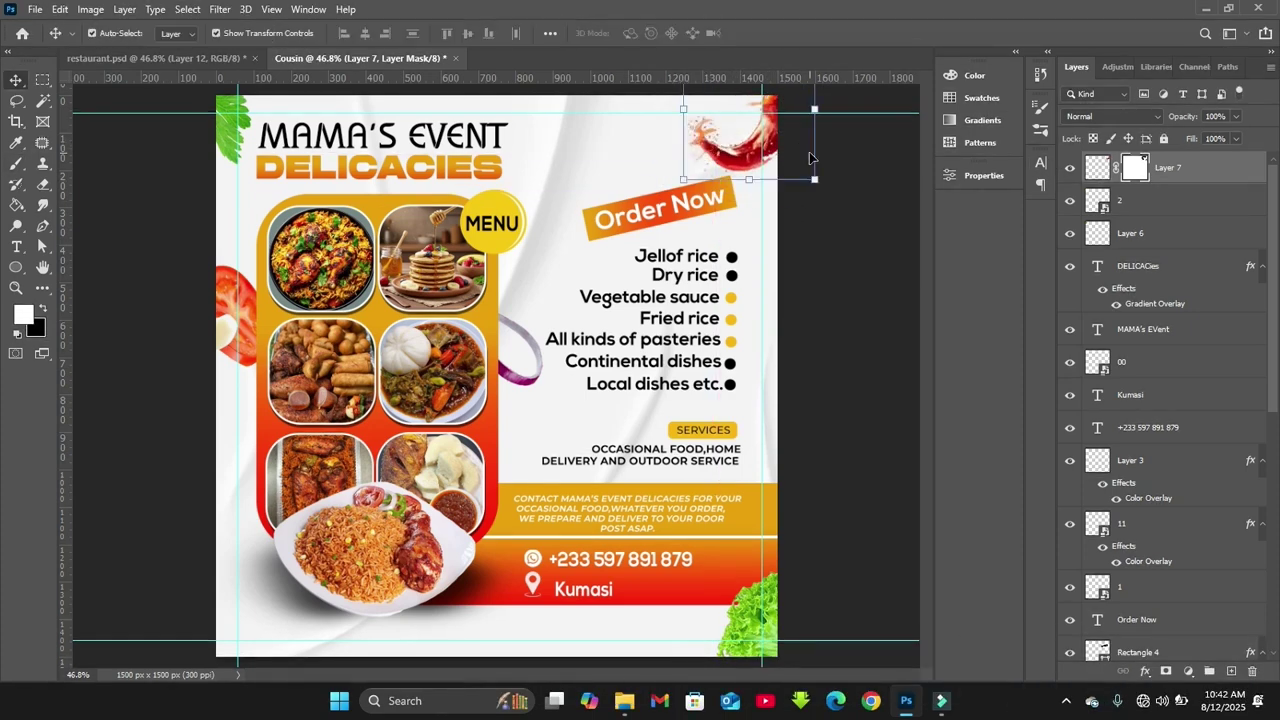
pyautogui.click(848, 200)
# Drag mint leaves image 5 from the image folder onto the flyer and place it
pyautogui.moveTo(622, 698)
pyautogui.click(586, 621)
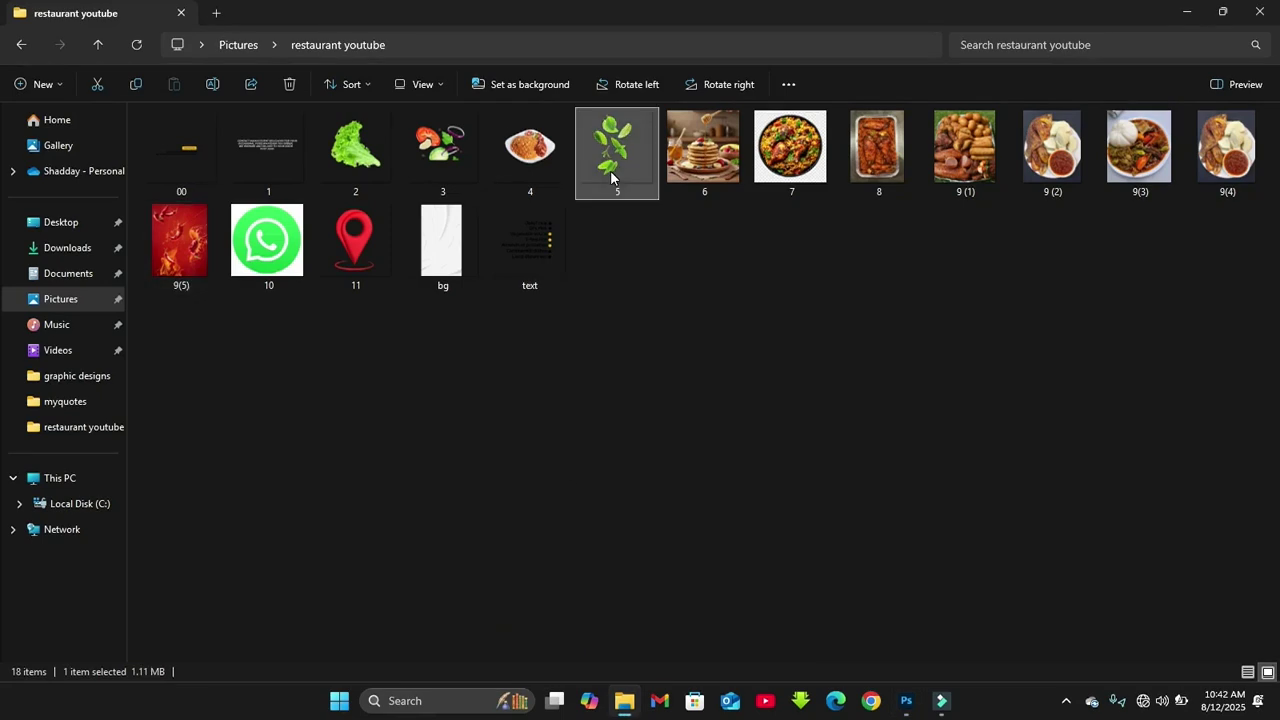
pyautogui.doubleClick(599, 172)
pyautogui.moveTo(623, 158); pyautogui.dragTo(650, 535)
pyautogui.press('Return')
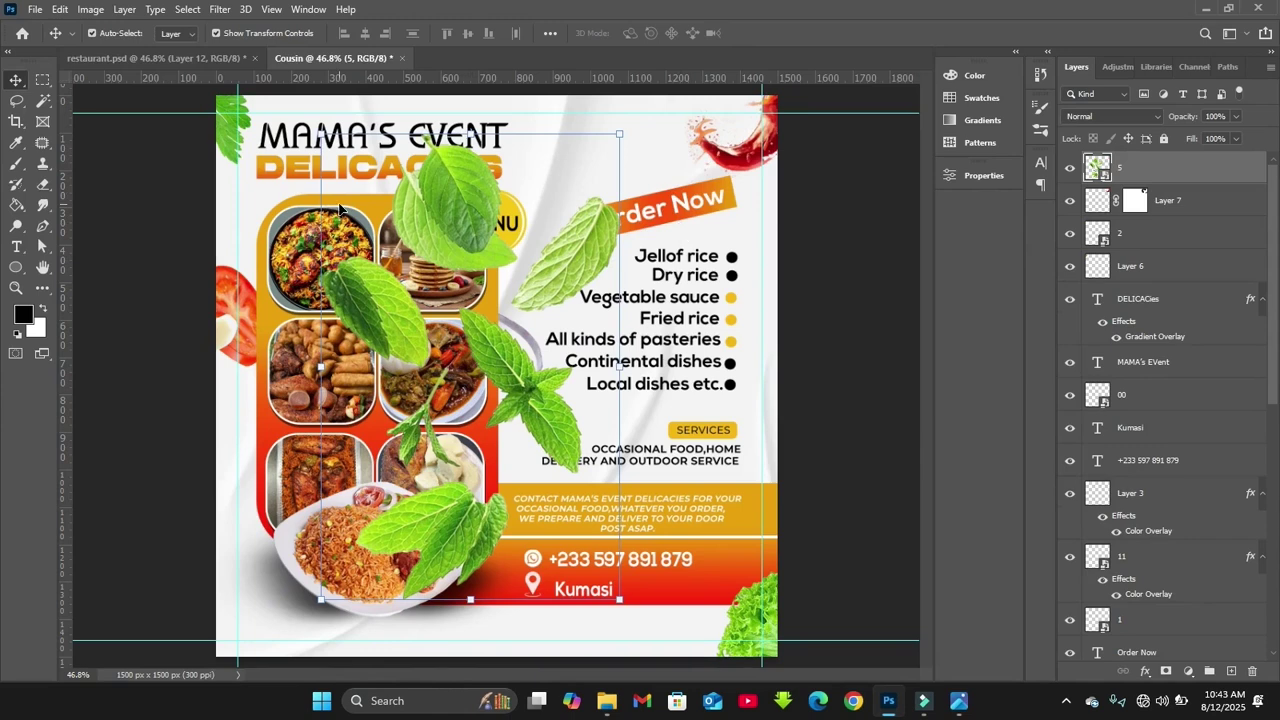
# Copy one mint leaf to a new layer, hide layer 5, and set it on the lower-left edge rotated about -87 degrees
pyautogui.press('l')
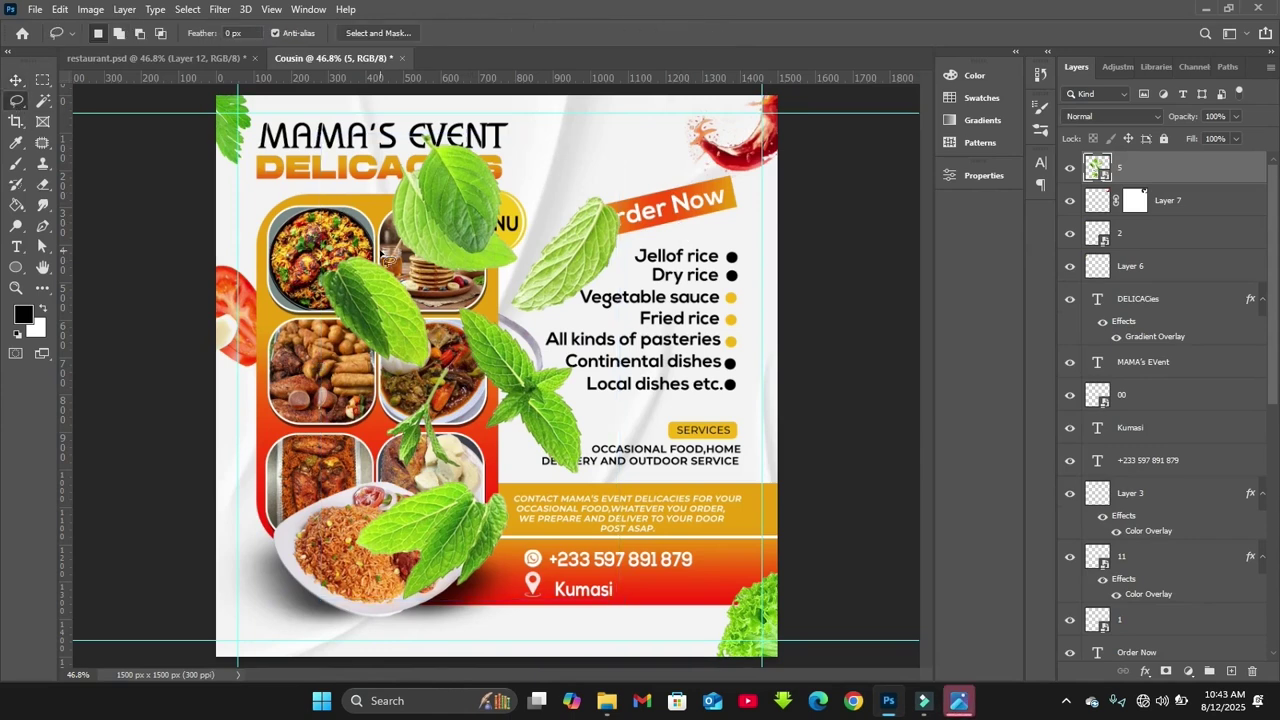
pyautogui.hotkey('ctrl', 'j')
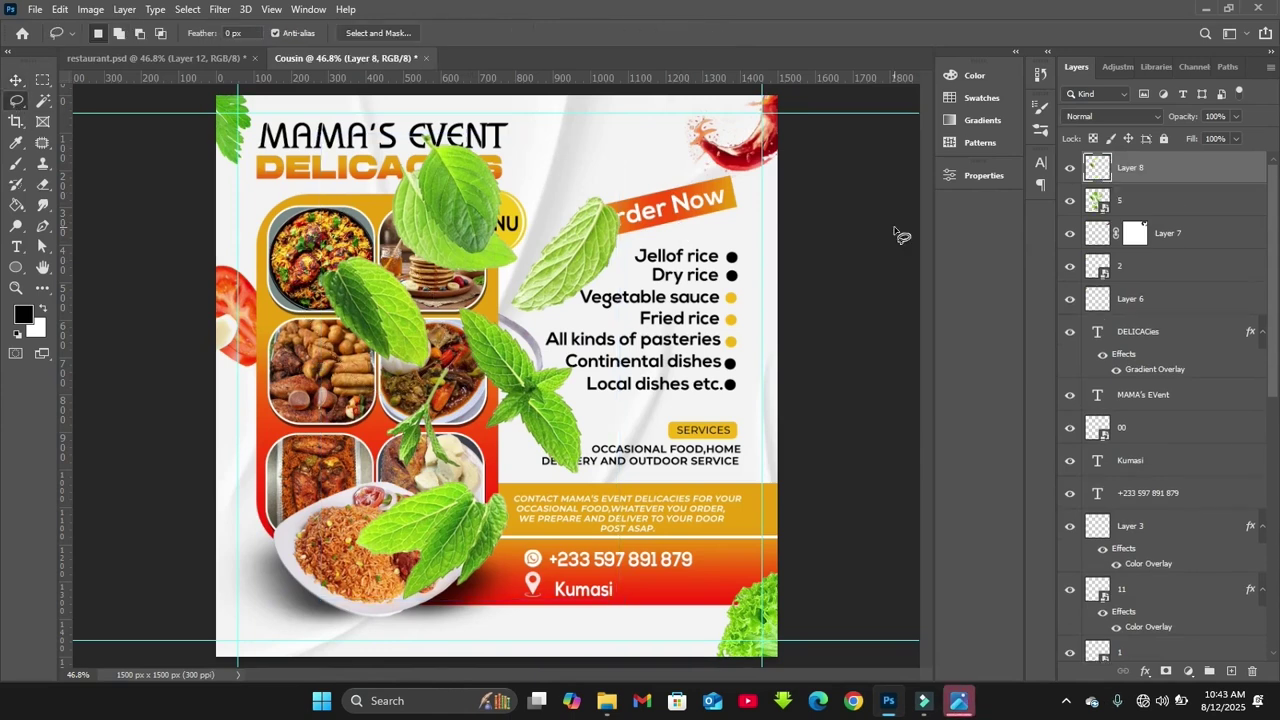
pyautogui.click(1069, 200)
pyautogui.press('v')
pyautogui.moveTo(401, 324); pyautogui.dragTo(268, 455)
pyautogui.moveTo(182, 512); pyautogui.dragTo(242, 602)
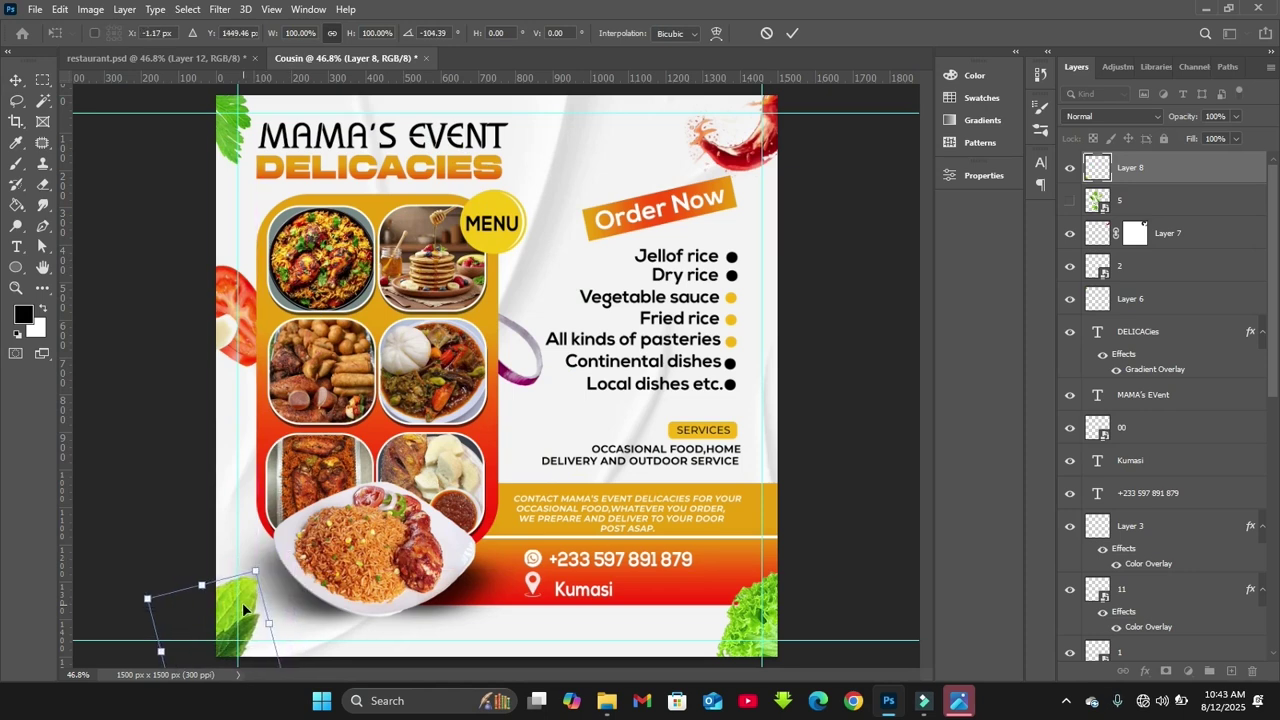
pyautogui.press('Return')
# Copy a second mint leaf from layer 5 onto its own layer and place it at the flyer's top-left edge
pyautogui.click(1069, 200)
pyautogui.click(15, 101)
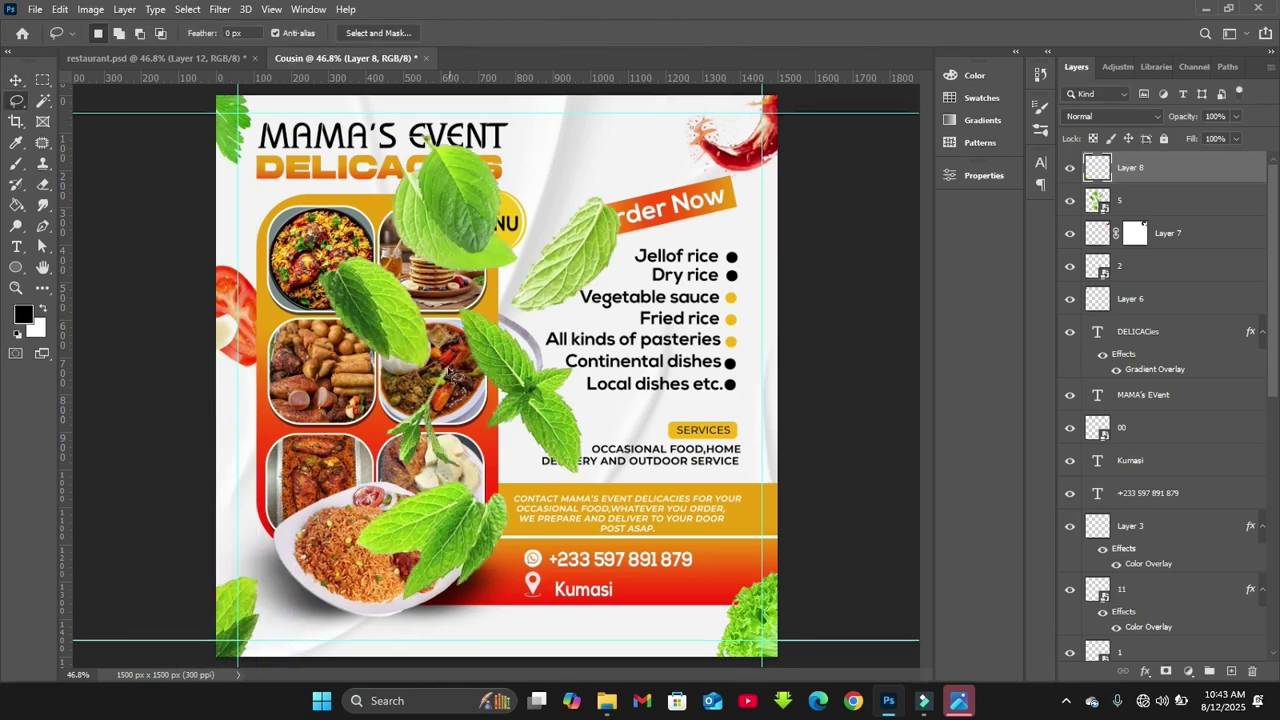
pyautogui.moveTo(460, 352)
pyautogui.mouseDown()
pyautogui.moveTo(395, 410)
pyautogui.moveTo(473, 398)
pyautogui.moveTo(462, 372)
pyautogui.moveTo(212, 178)
pyautogui.moveTo(232, 188)
pyautogui.moveTo(270, 128)
pyautogui.moveTo(235, 135)
pyautogui.mouseUp()
pyautogui.click(1130, 200)
pyautogui.hotkey('ctrl', 'j')
pyautogui.press('v')
pyautogui.click(1069, 233)
pyautogui.click(1150, 235)
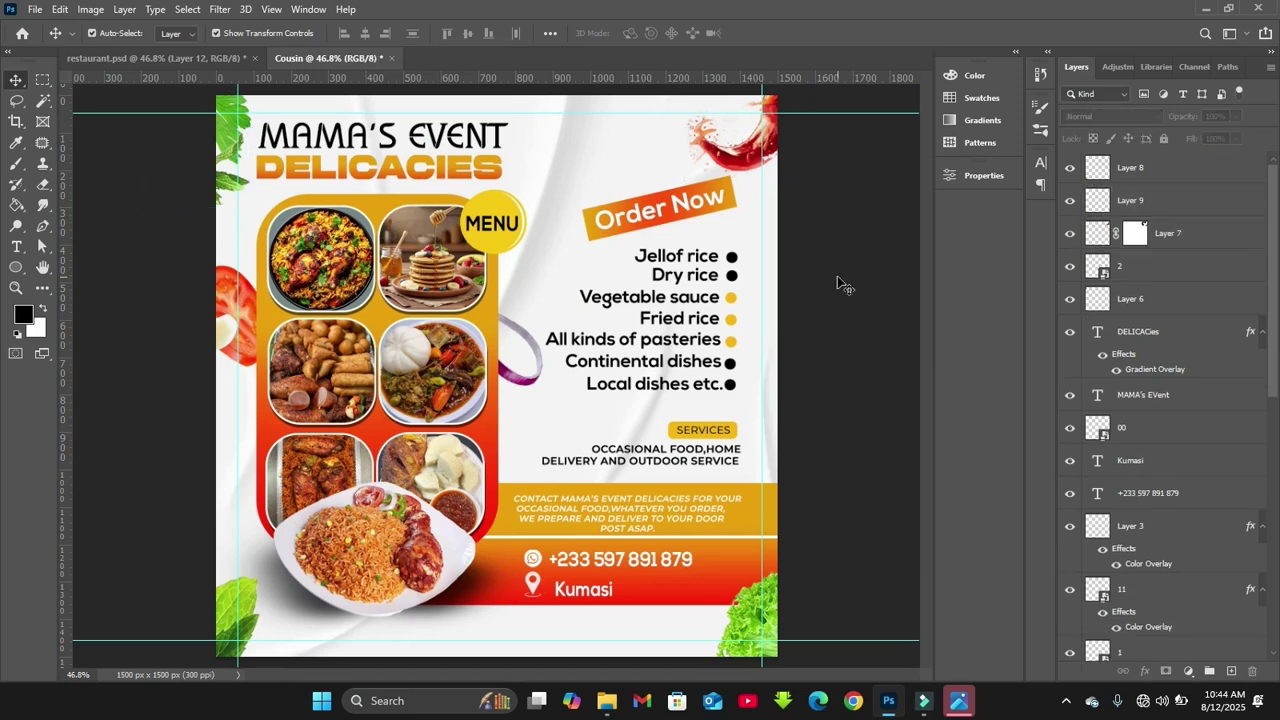
pyautogui.click(250, 322)
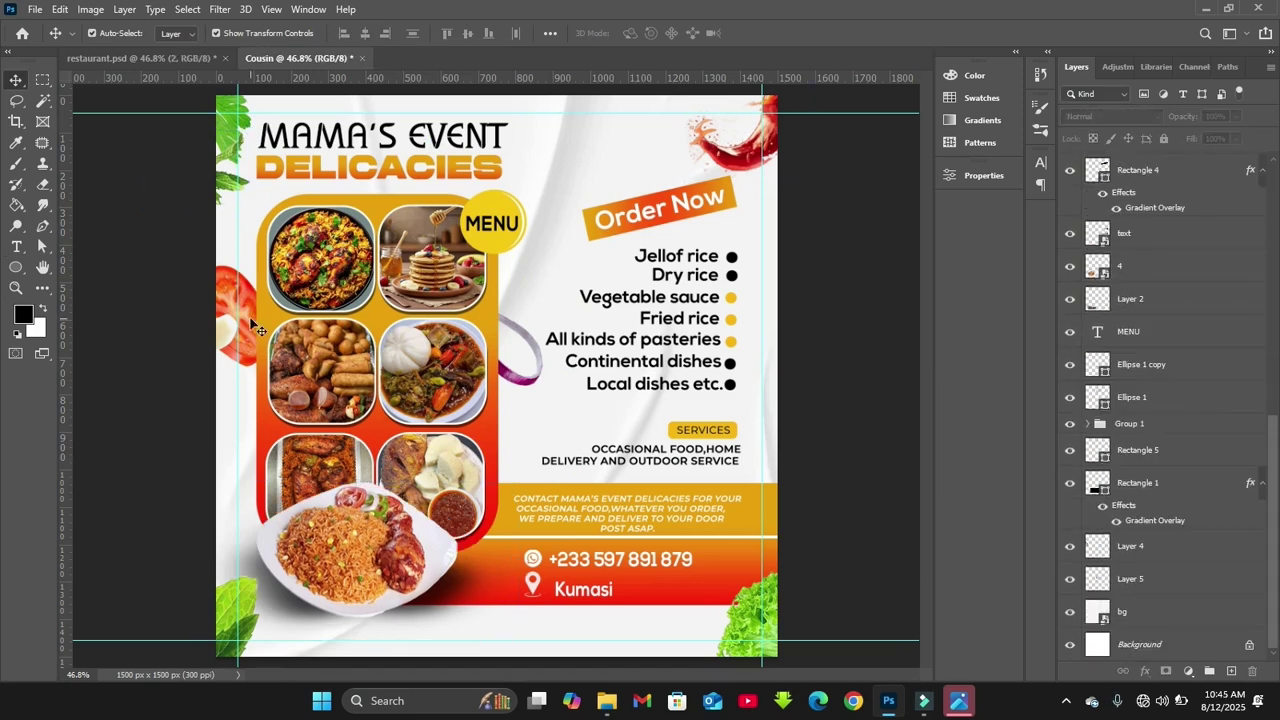
# Apply a Gaussian Blur of about 2.7 px to the tomato on the left edge
pyautogui.click(220, 9)
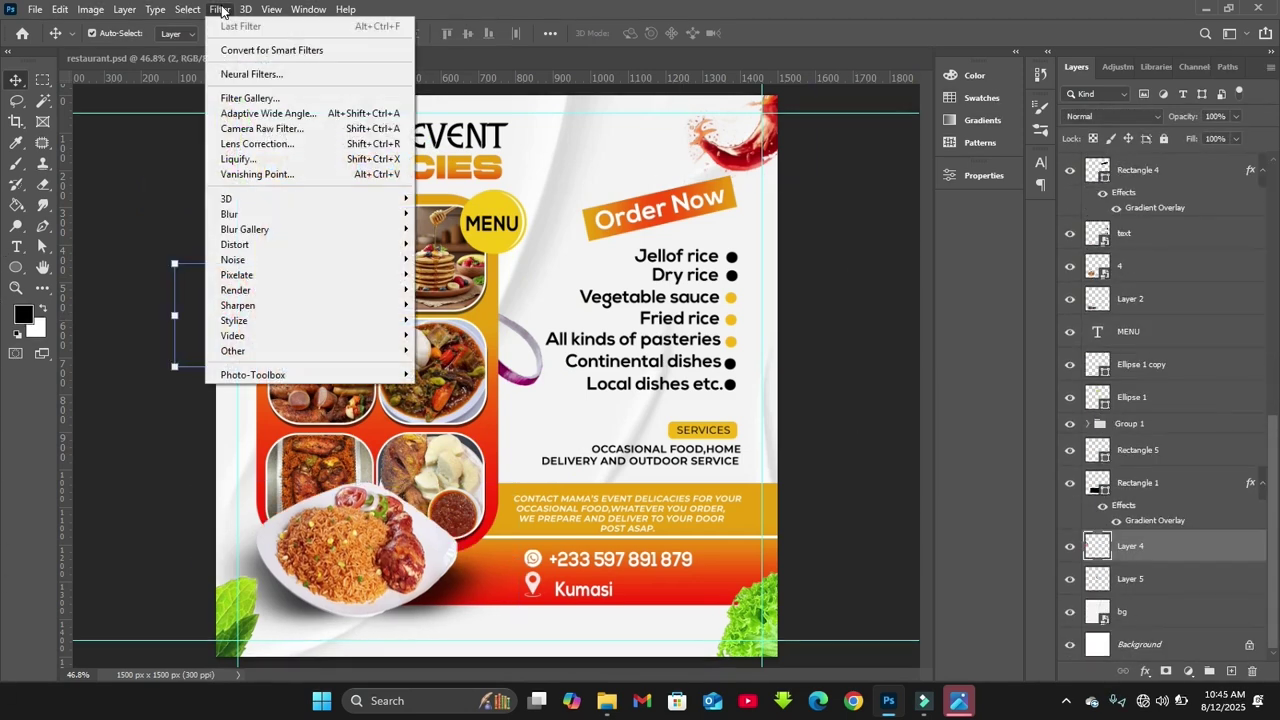
pyautogui.moveTo(266, 220)
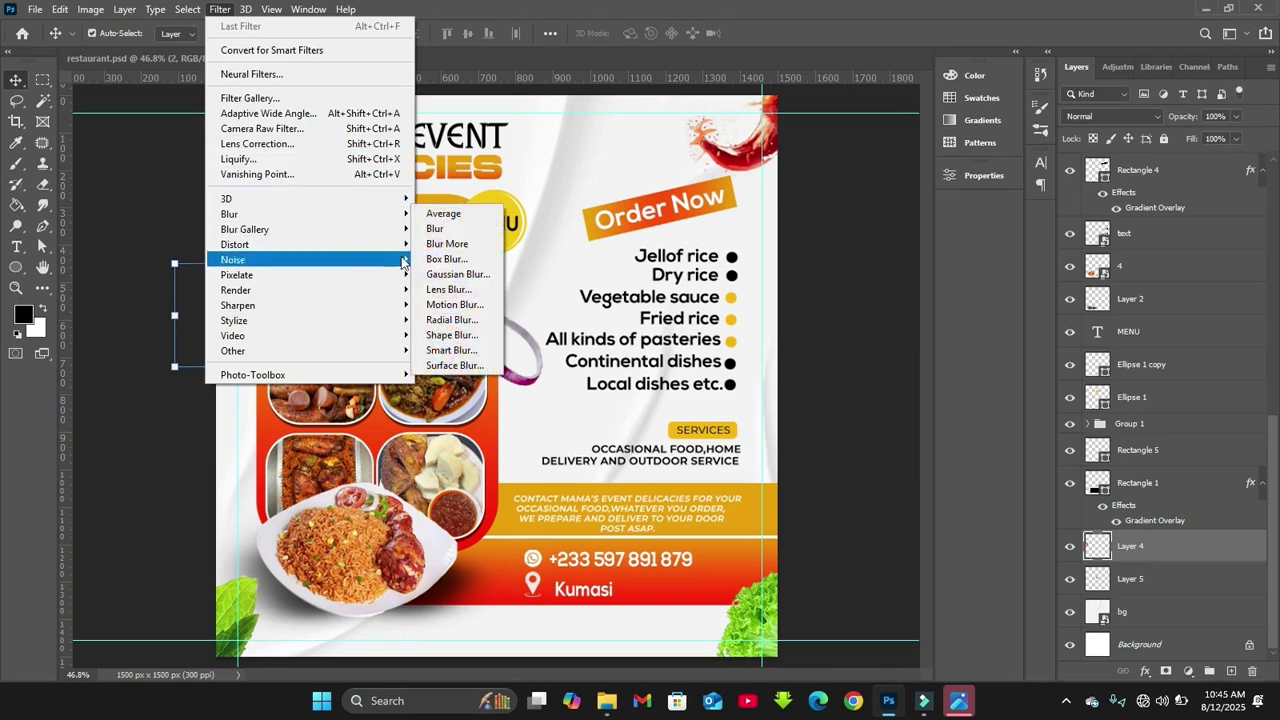
pyautogui.click(440, 276)
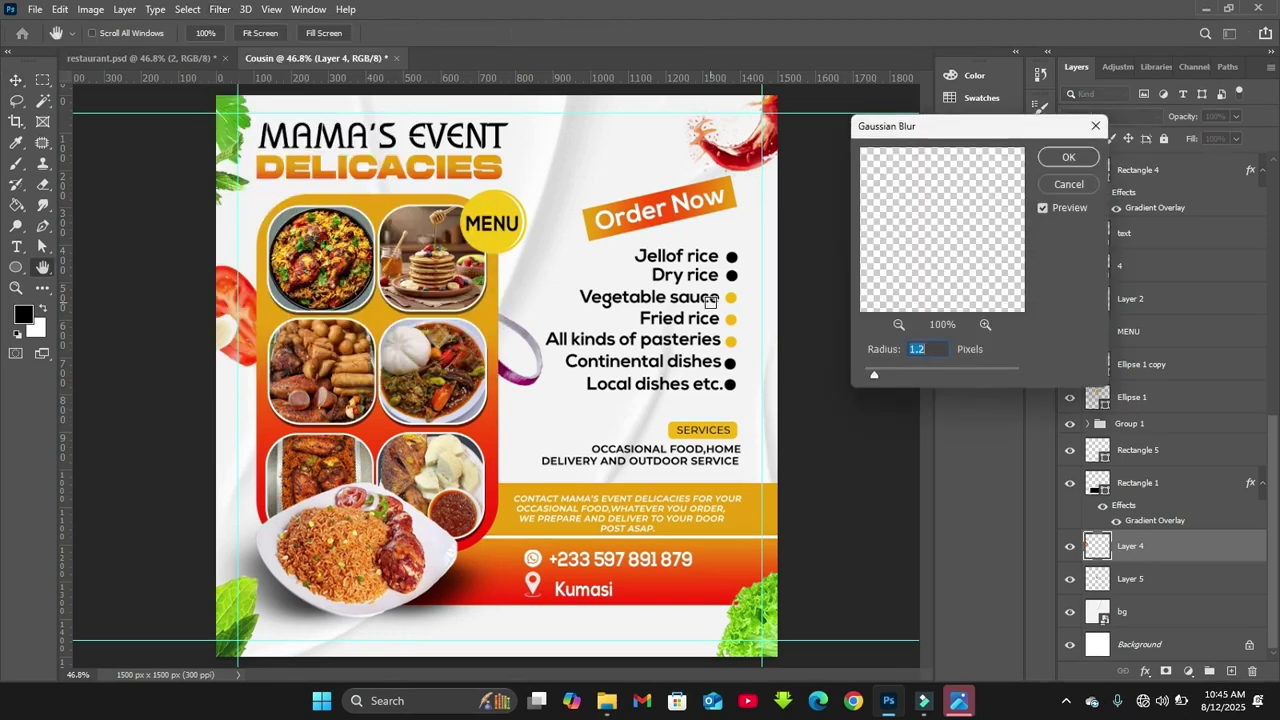
pyautogui.moveTo(876, 373); pyautogui.dragTo(887, 378)
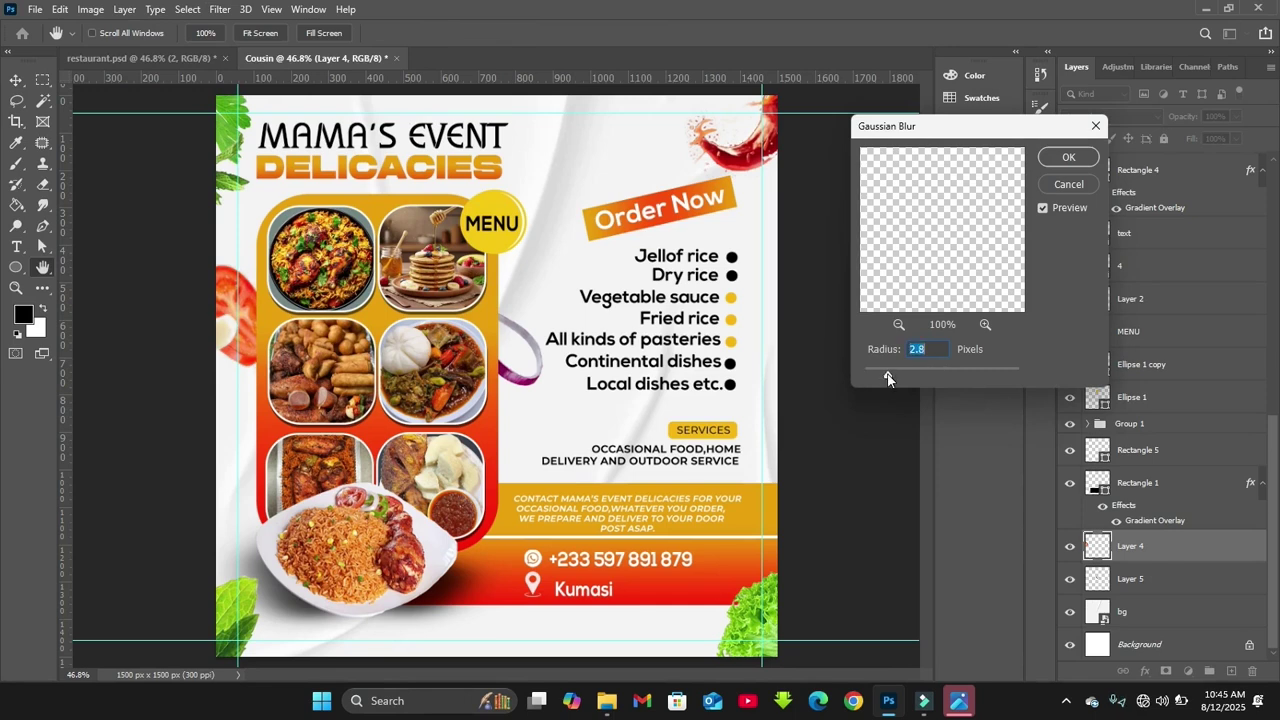
pyautogui.press('Return')
# Apply a Gaussian Blur of about 2.3 px to the red sauce splash at top-right
pyautogui.click(748, 157)
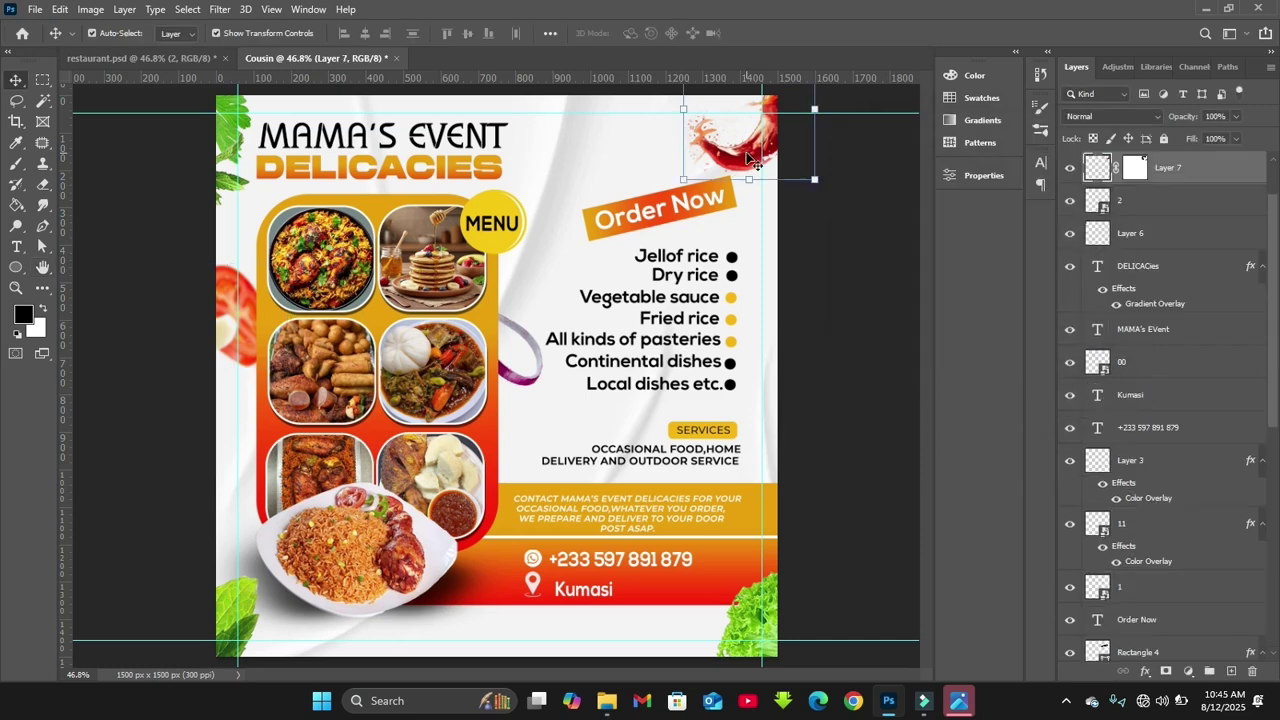
pyautogui.click(219, 9)
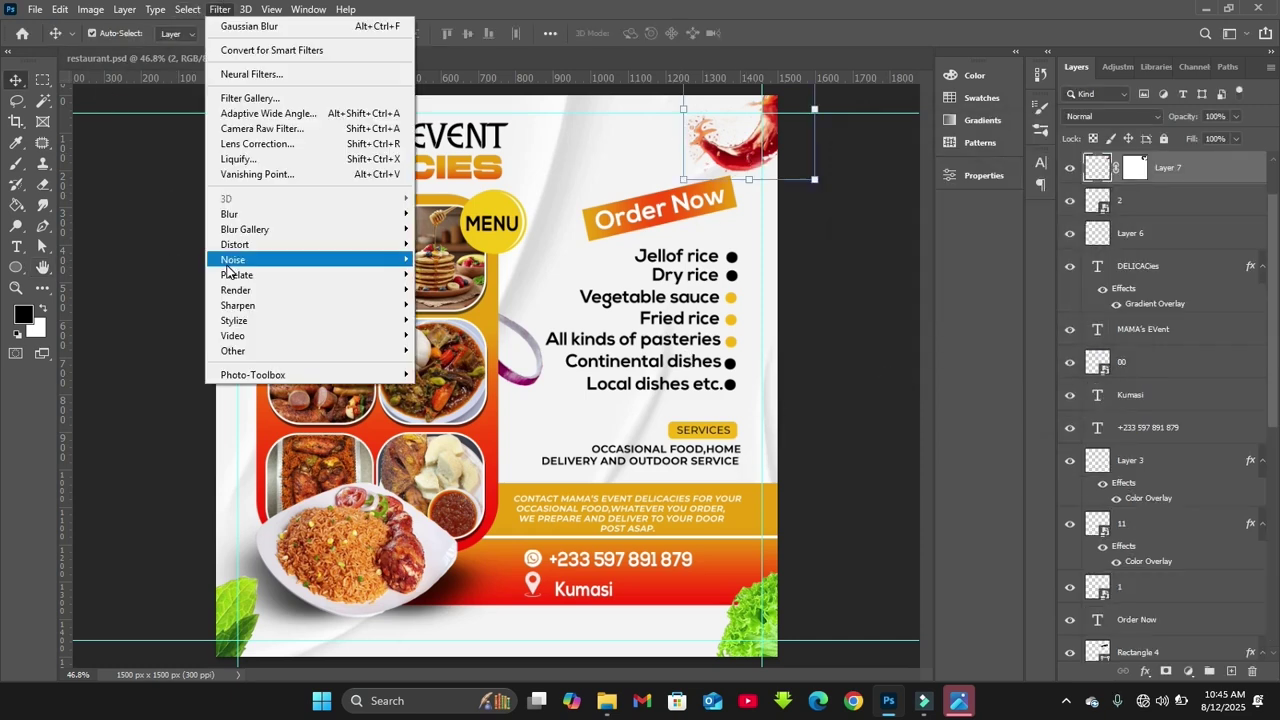
pyautogui.moveTo(240, 214)
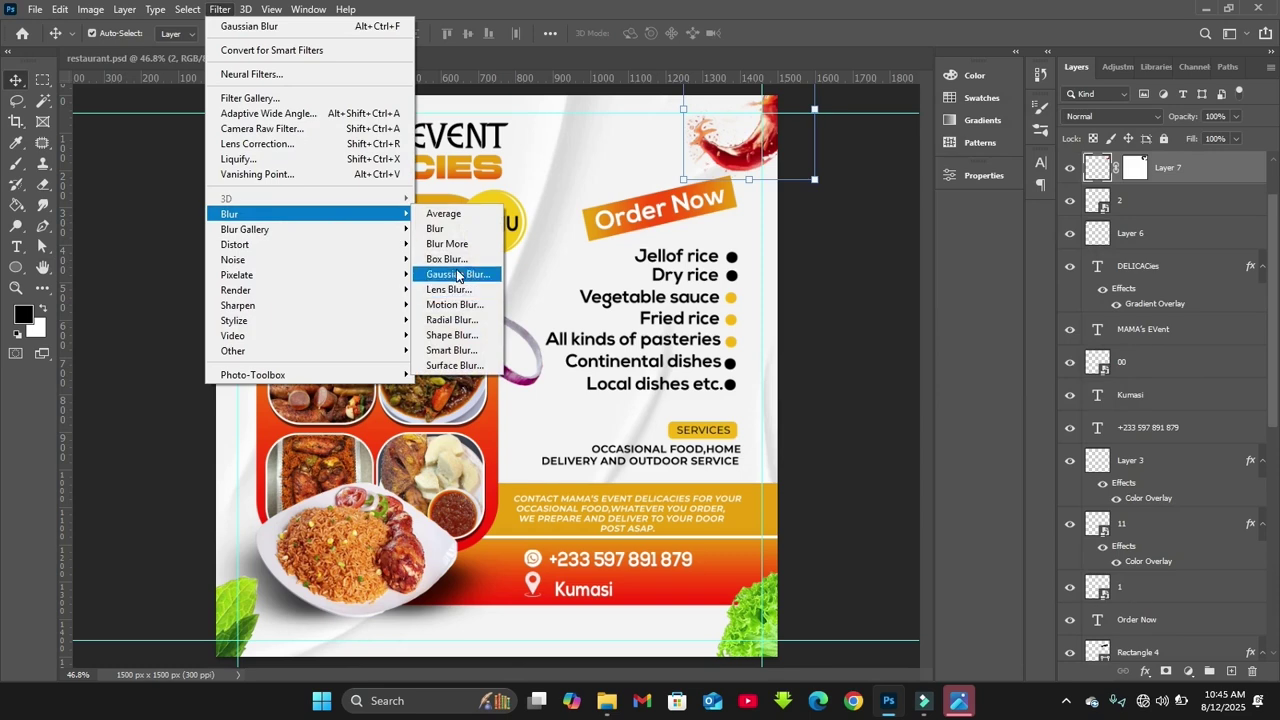
pyautogui.click(457, 274)
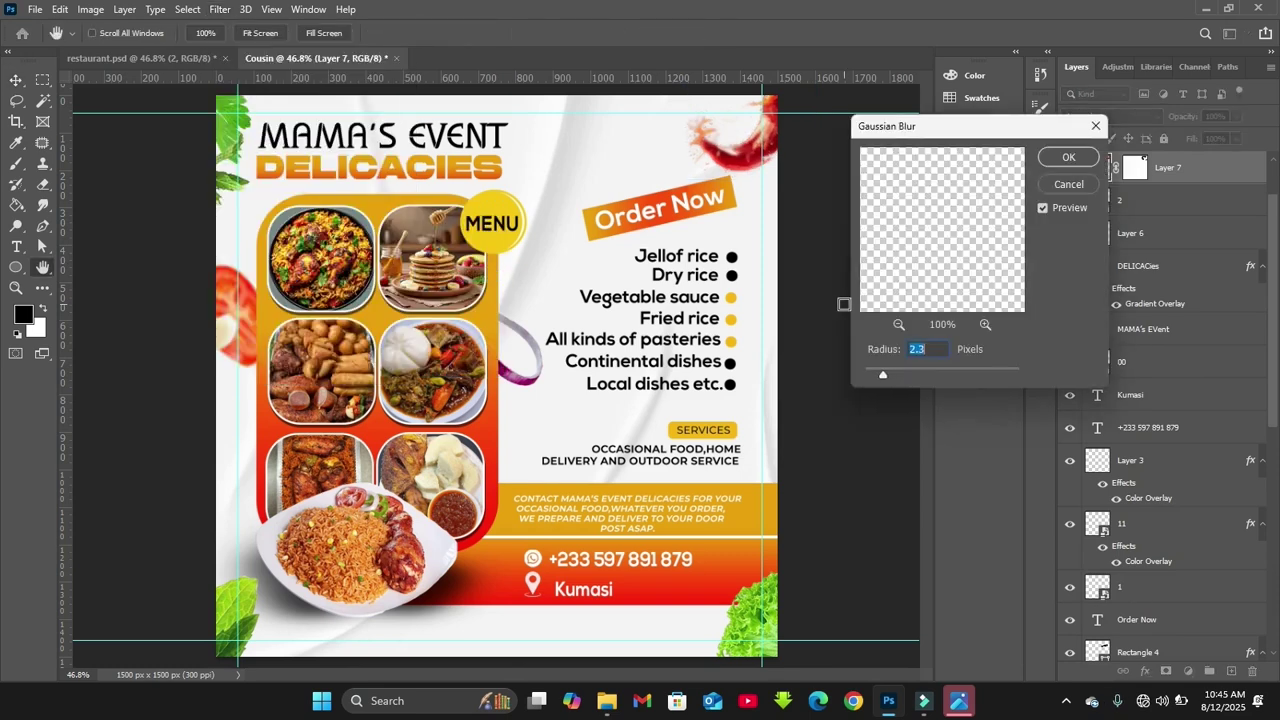
pyautogui.press('Return')
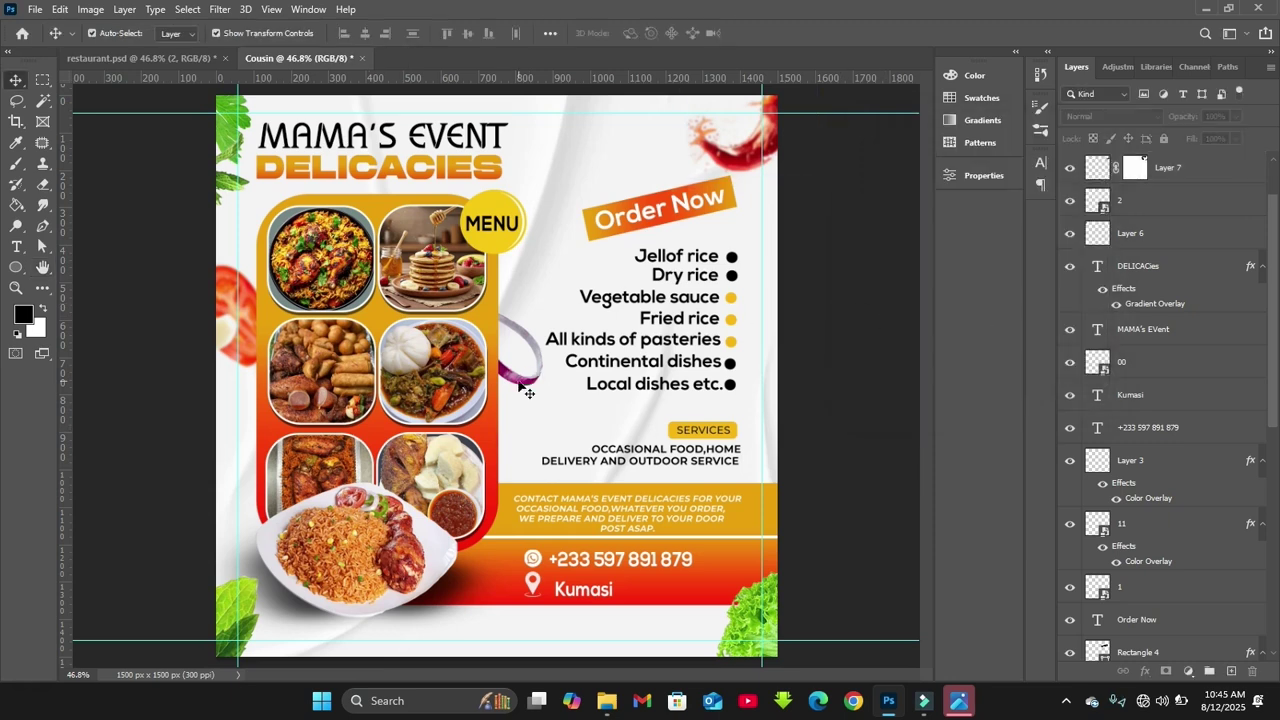
# Unlock the Background and stamp all layers into a merged Layer 10 with Shift+Ctrl+Alt+E
pyautogui.click(760, 520)
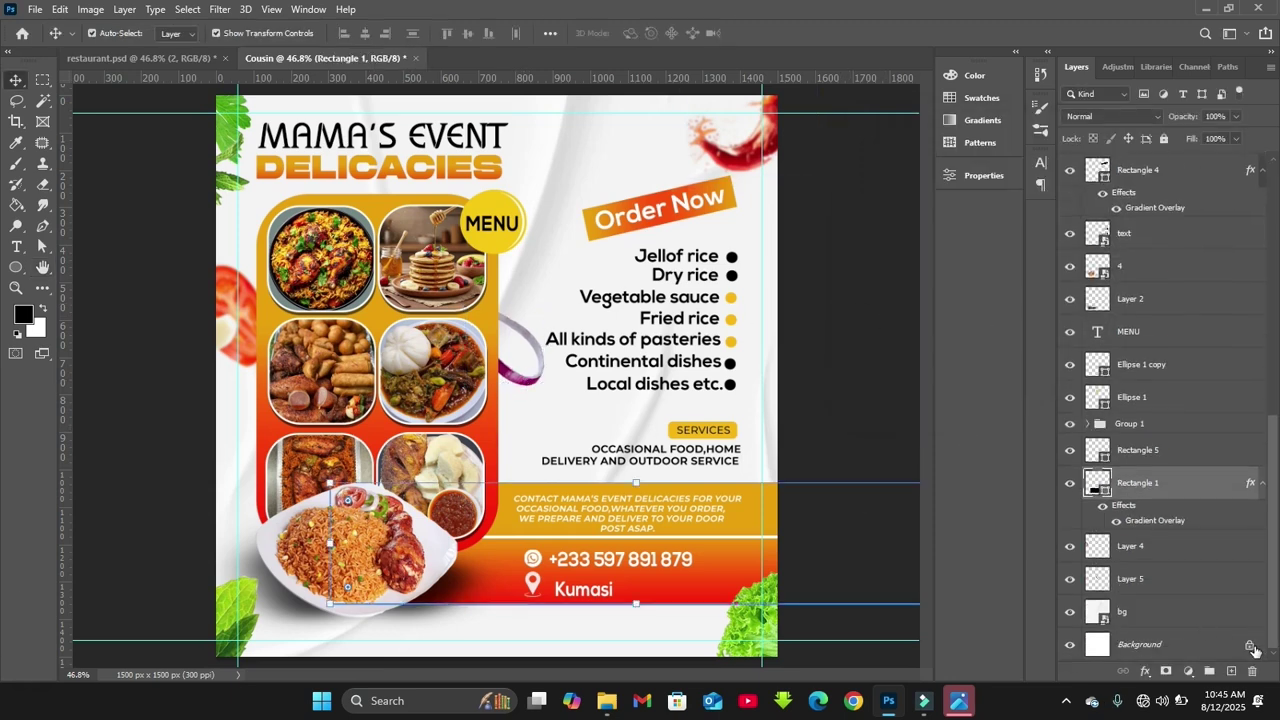
pyautogui.click(1250, 645)
pyautogui.scroll(10, 1236, 281)
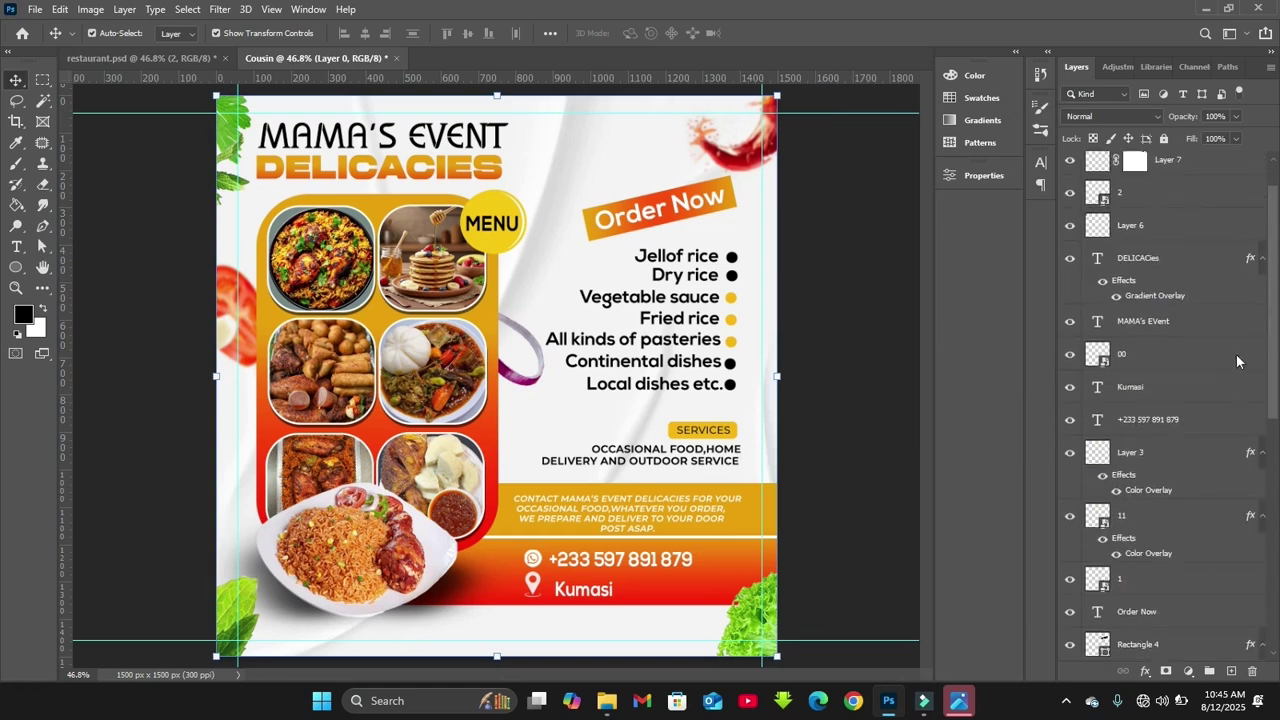
pyautogui.keyDown('shift'); pyautogui.click(1165, 175); pyautogui.keyUp('shift')
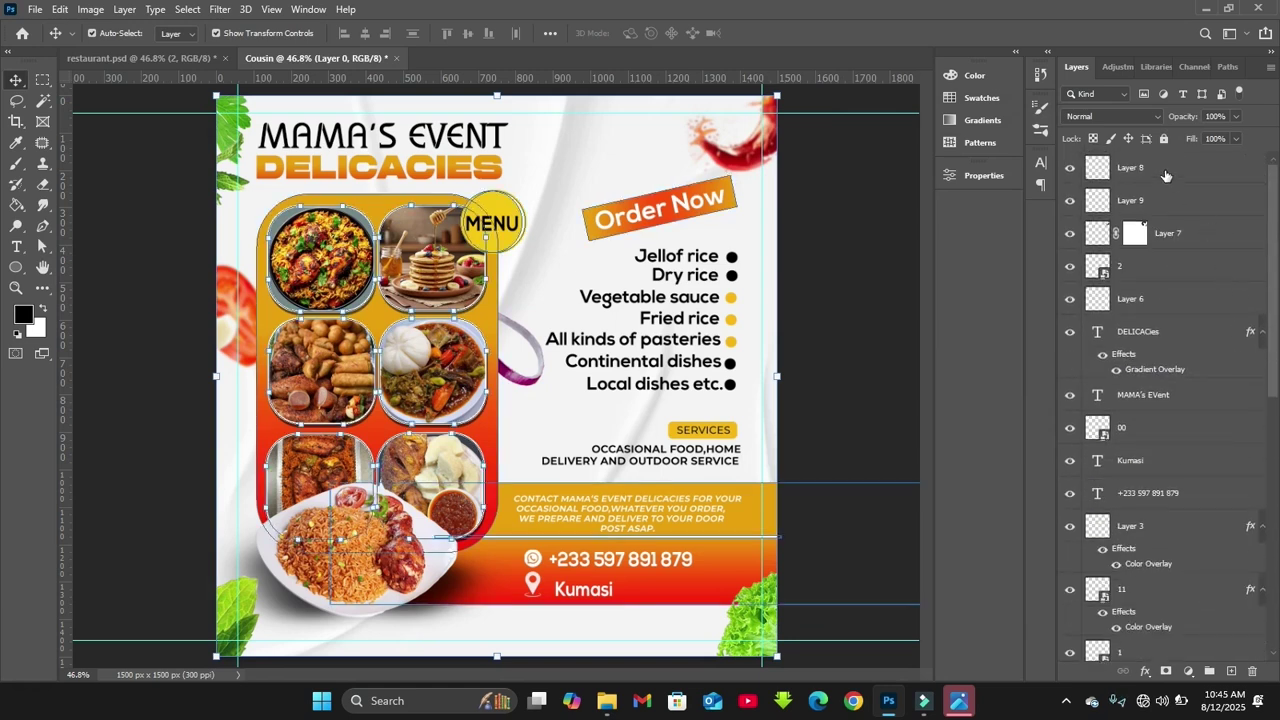
pyautogui.hotkey('shift', 'ctrl', 'alt', 'e')
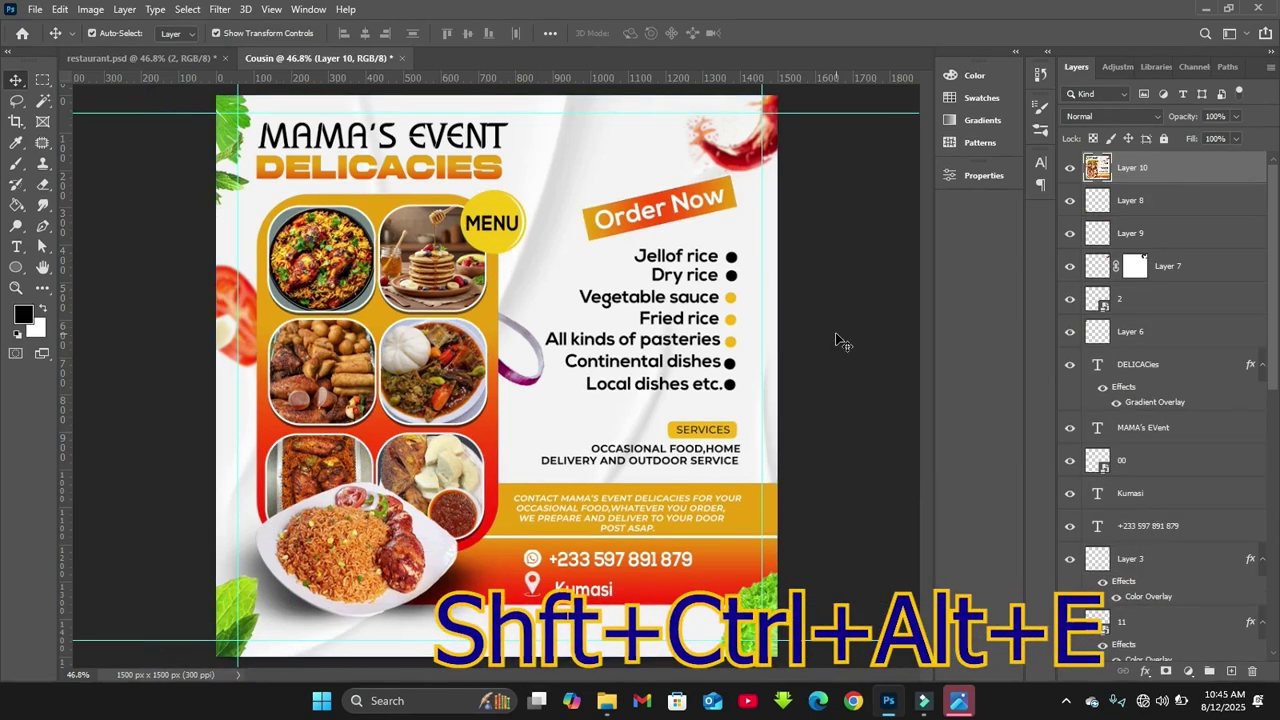
pyautogui.click(835, 332)
# Select merged Layer 10 and open the Camera Raw Filter on it
pyautogui.scroll(-6, 1240, 290)
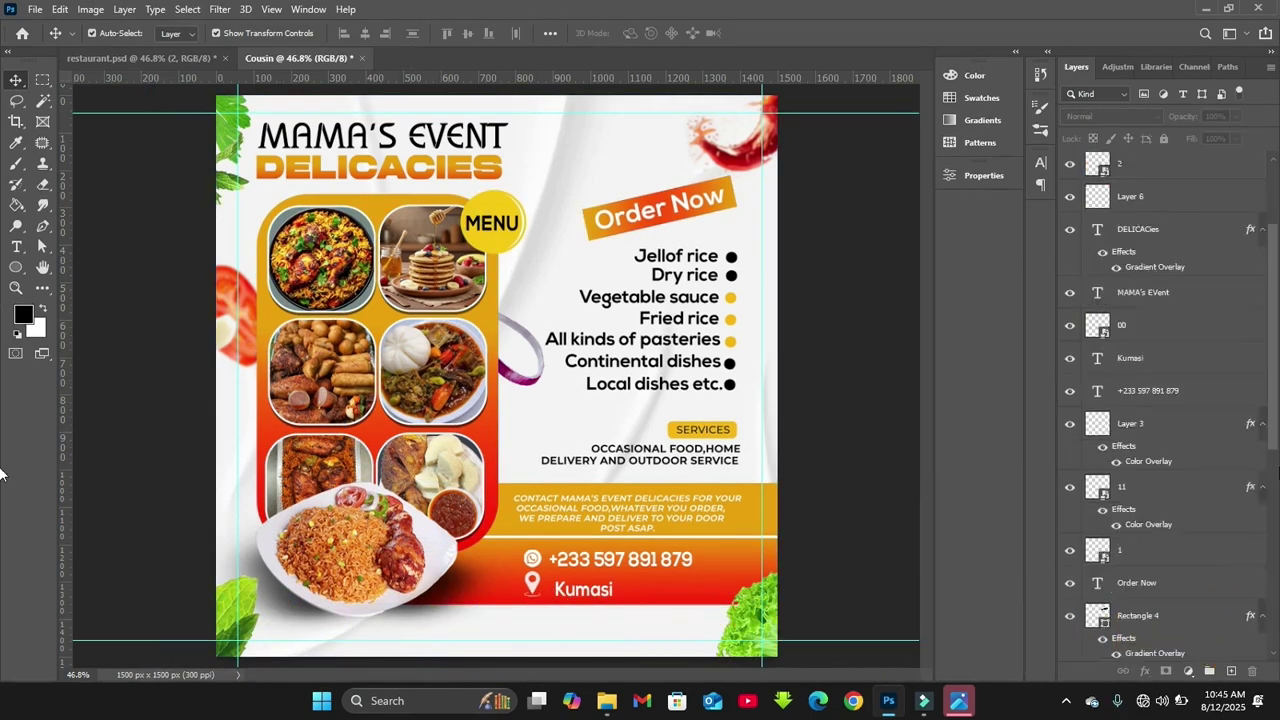
pyautogui.scroll(6, 1265, 173)
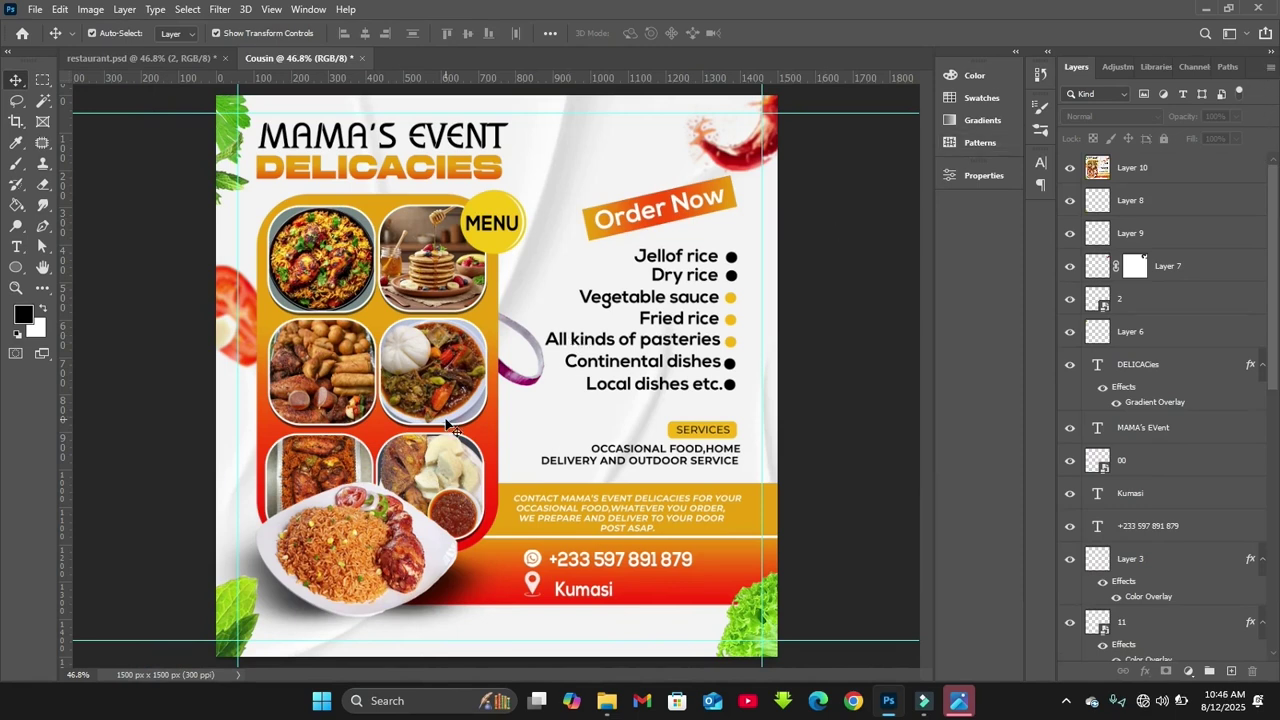
pyautogui.click(1147, 167)
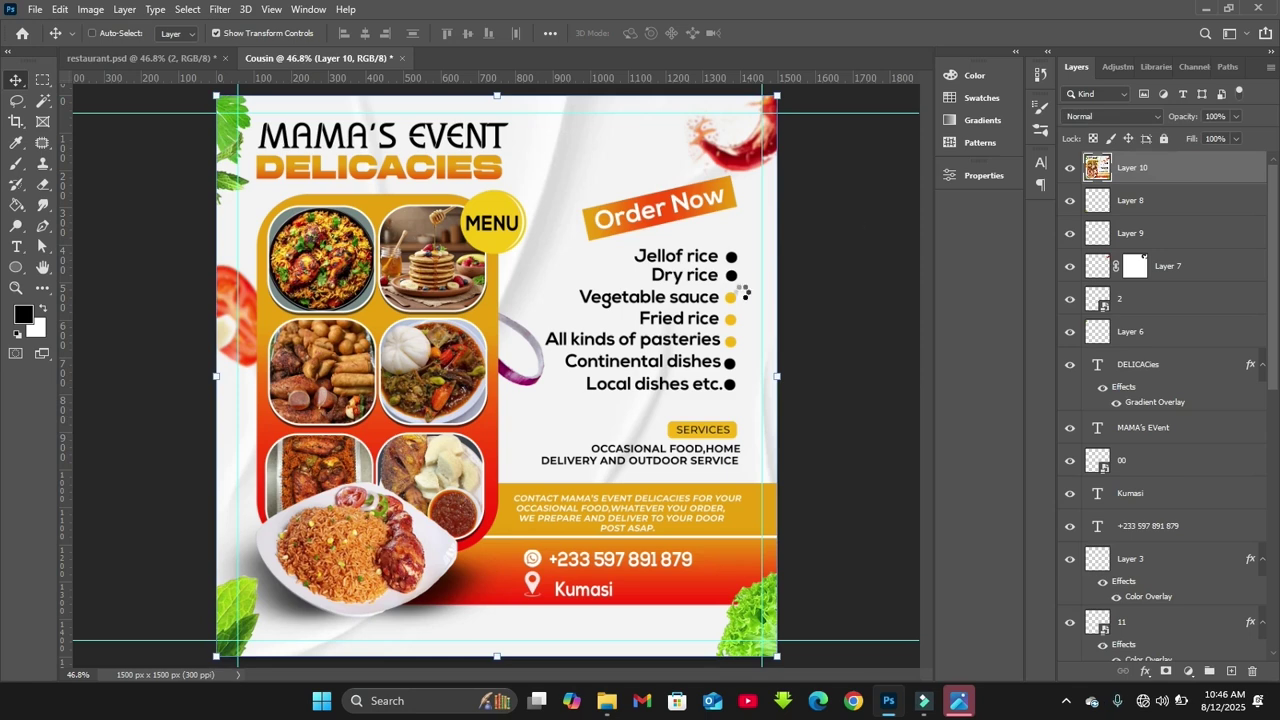
pyautogui.hotkey('shift', 'ctrl', 'a')
# Show before/after side by side, apply Auto tone, set exposure +0.05, and adjust highlights and blacks
pyautogui.click(859, 606)
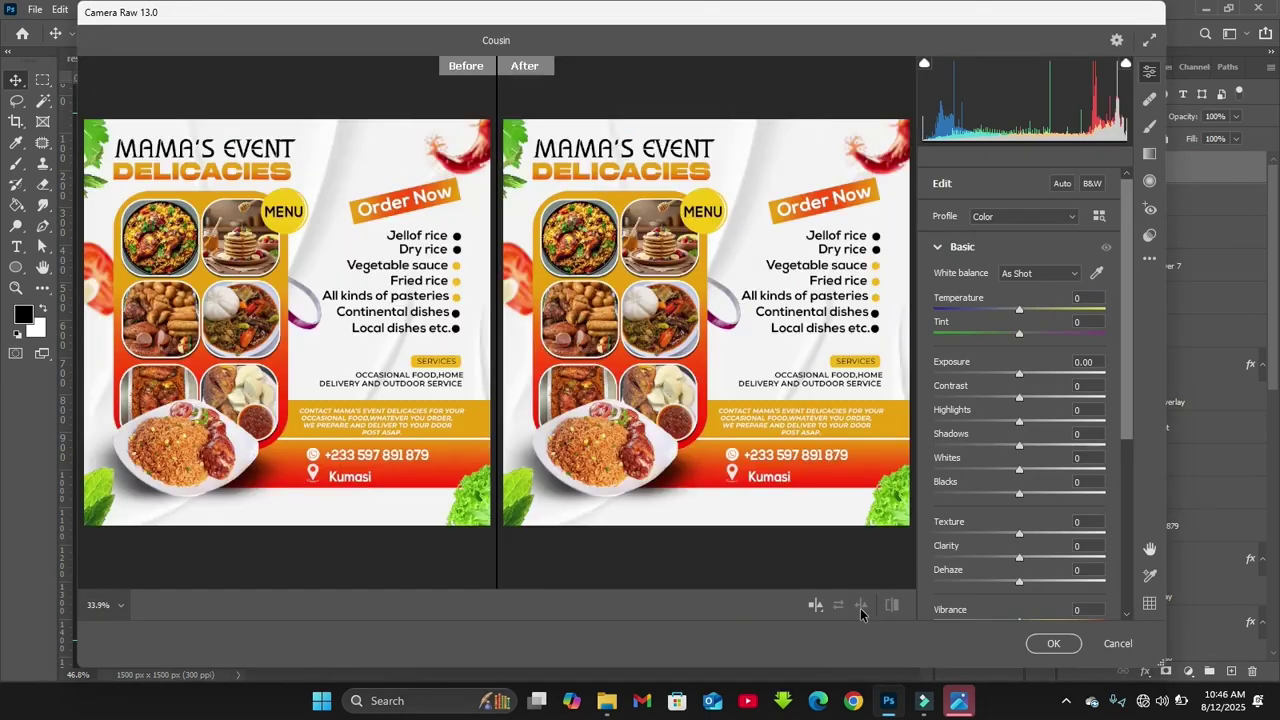
pyautogui.moveTo(1126, 425); pyautogui.dragTo(1126, 493)
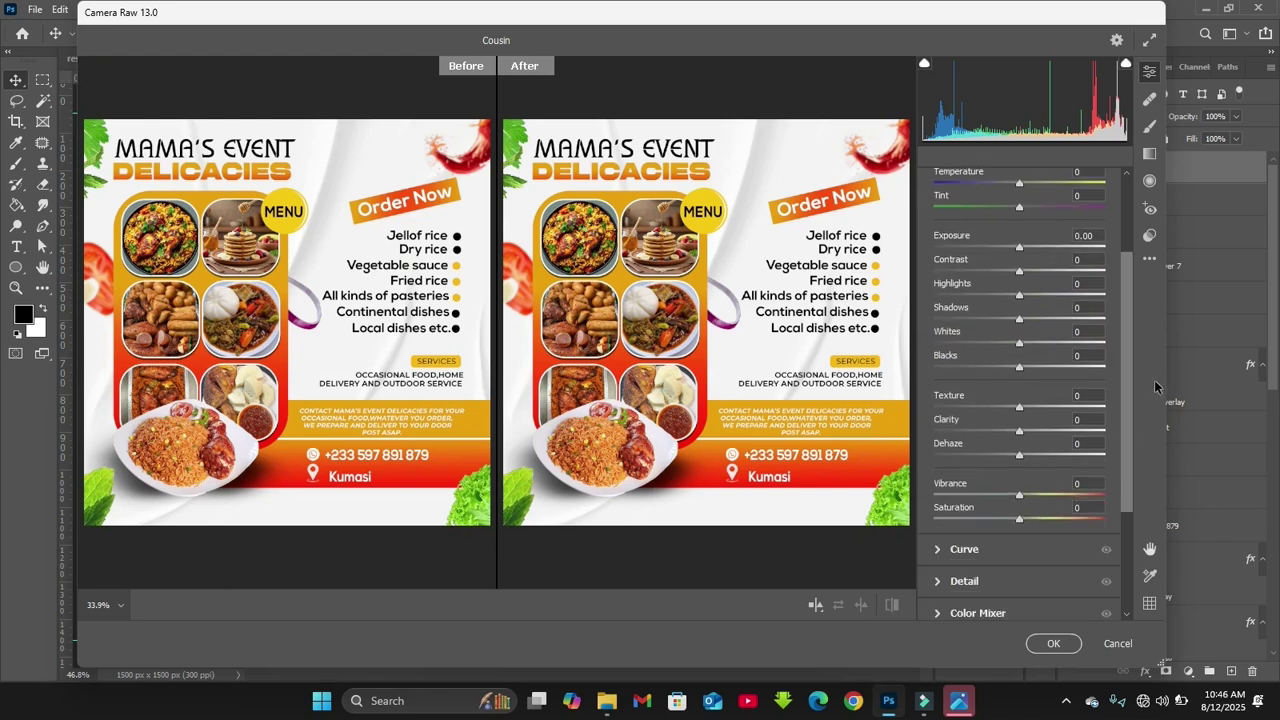
pyautogui.moveTo(1121, 423); pyautogui.dragTo(1108, 285)
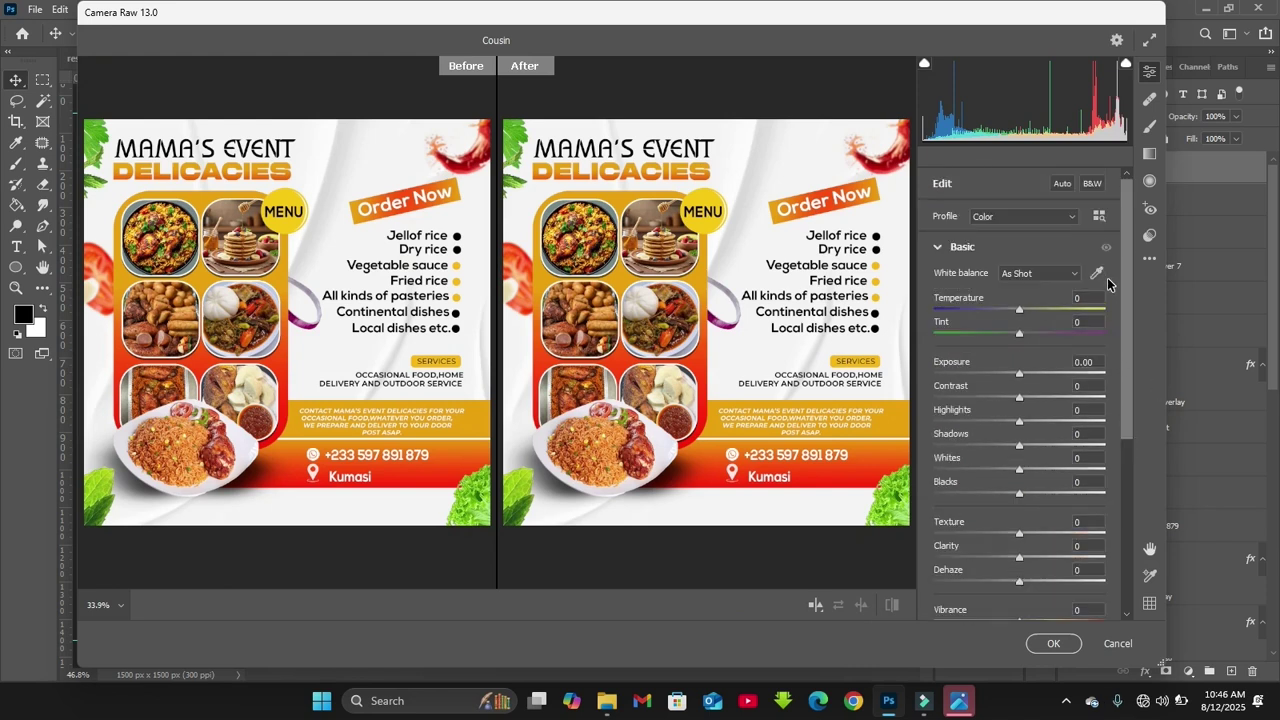
pyautogui.click(1061, 189)
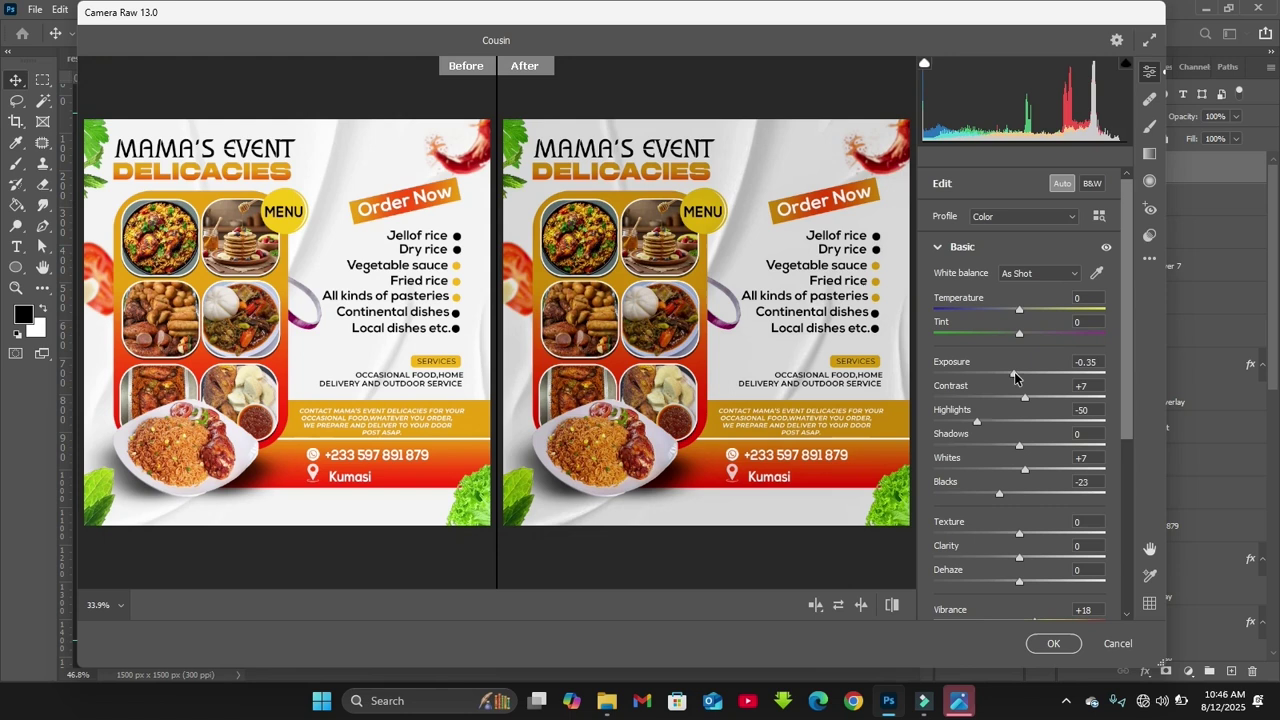
pyautogui.moveTo(1022, 377)
pyautogui.mouseDown()
pyautogui.moveTo(1040, 379)
pyautogui.moveTo(1022, 377)
pyautogui.mouseUp()
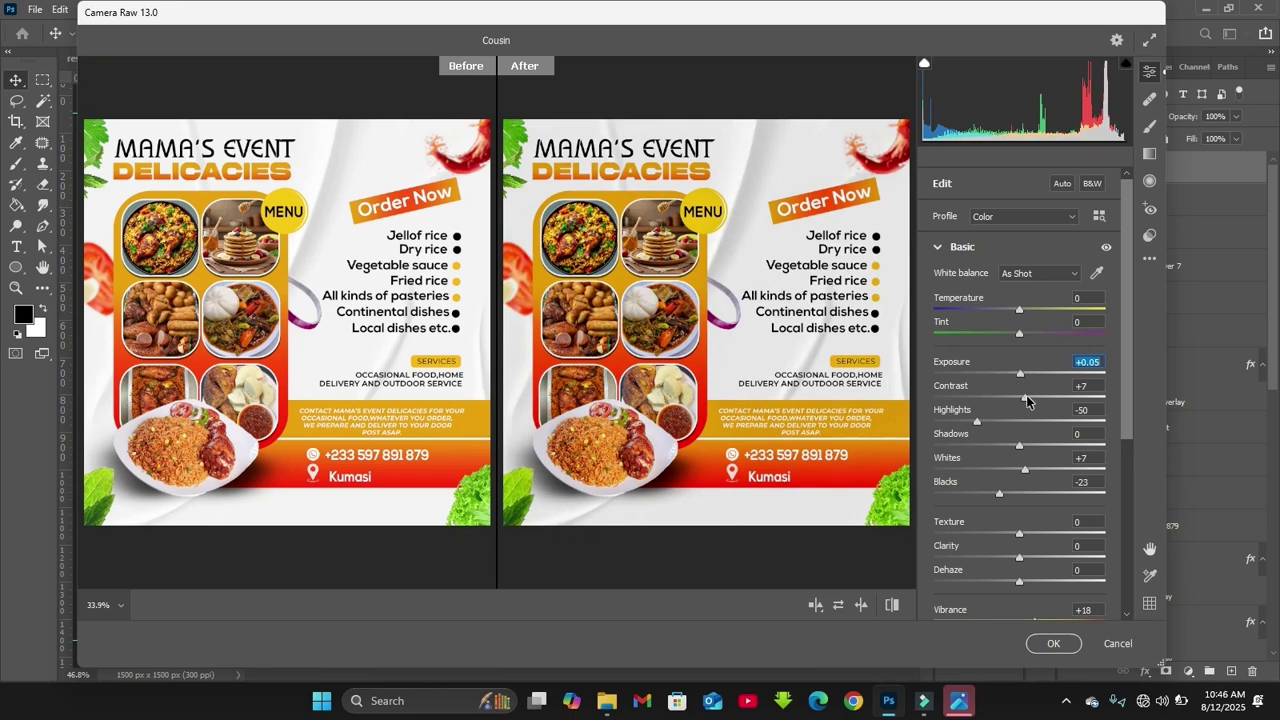
pyautogui.moveTo(978, 423); pyautogui.dragTo(1018, 425)
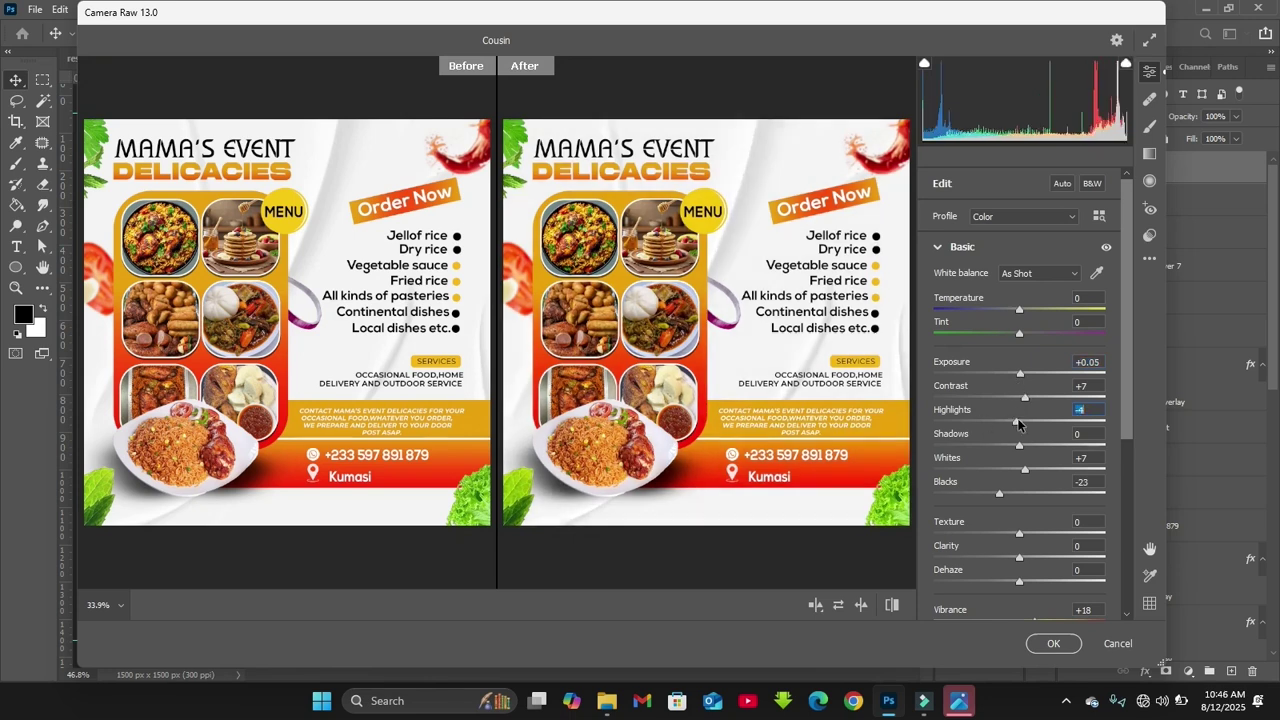
pyautogui.press('Up')
pyautogui.press('Up')
pyautogui.press('Up')
pyautogui.press('Up')
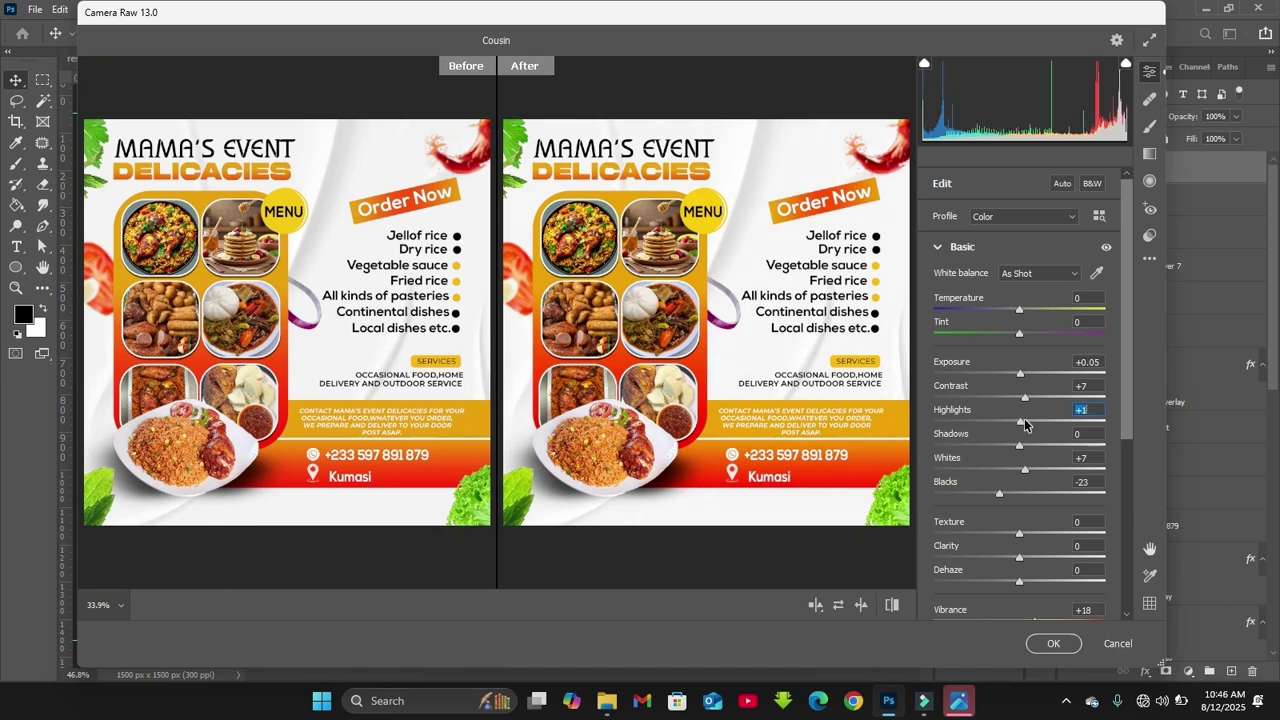
pyautogui.press('Down')
pyautogui.press('Down')
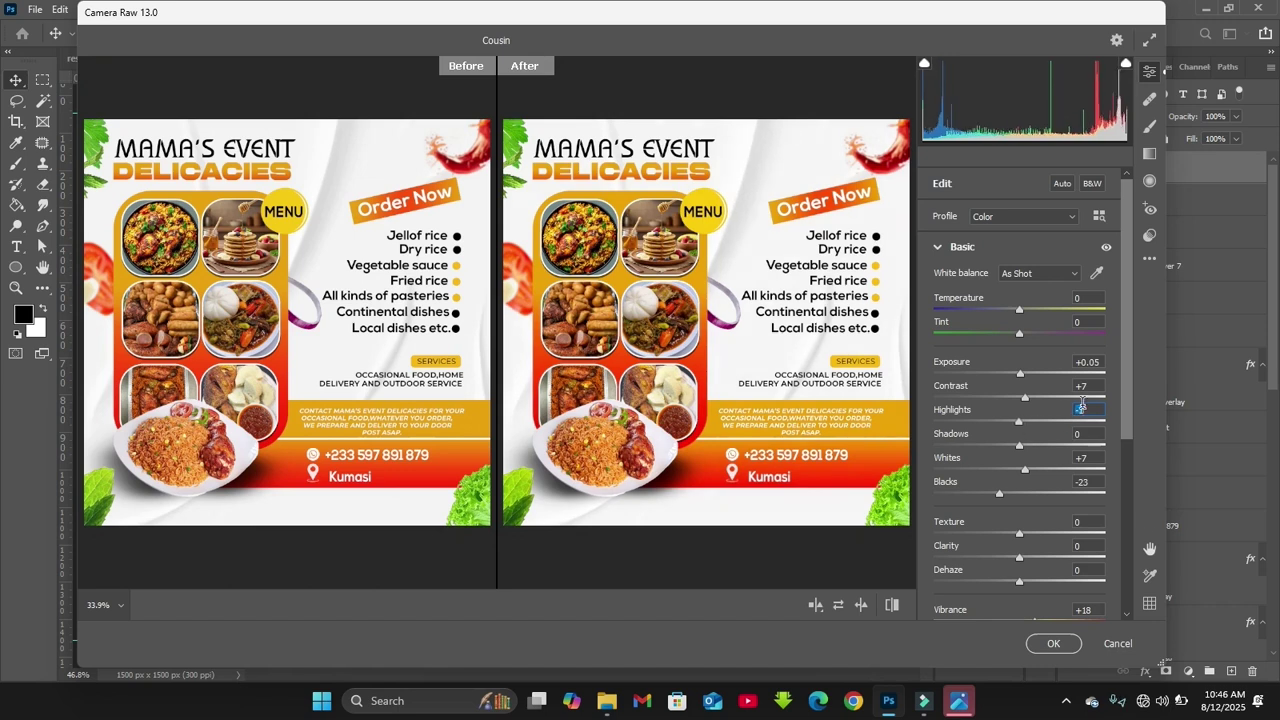
pyautogui.moveTo(999, 500); pyautogui.dragTo(1048, 460)
# Fine-tune saturation +1, contrast +8, whites +9 and blacks -13, then apply the Camera Raw correction
pyautogui.scroll(-3, 1125, 440)
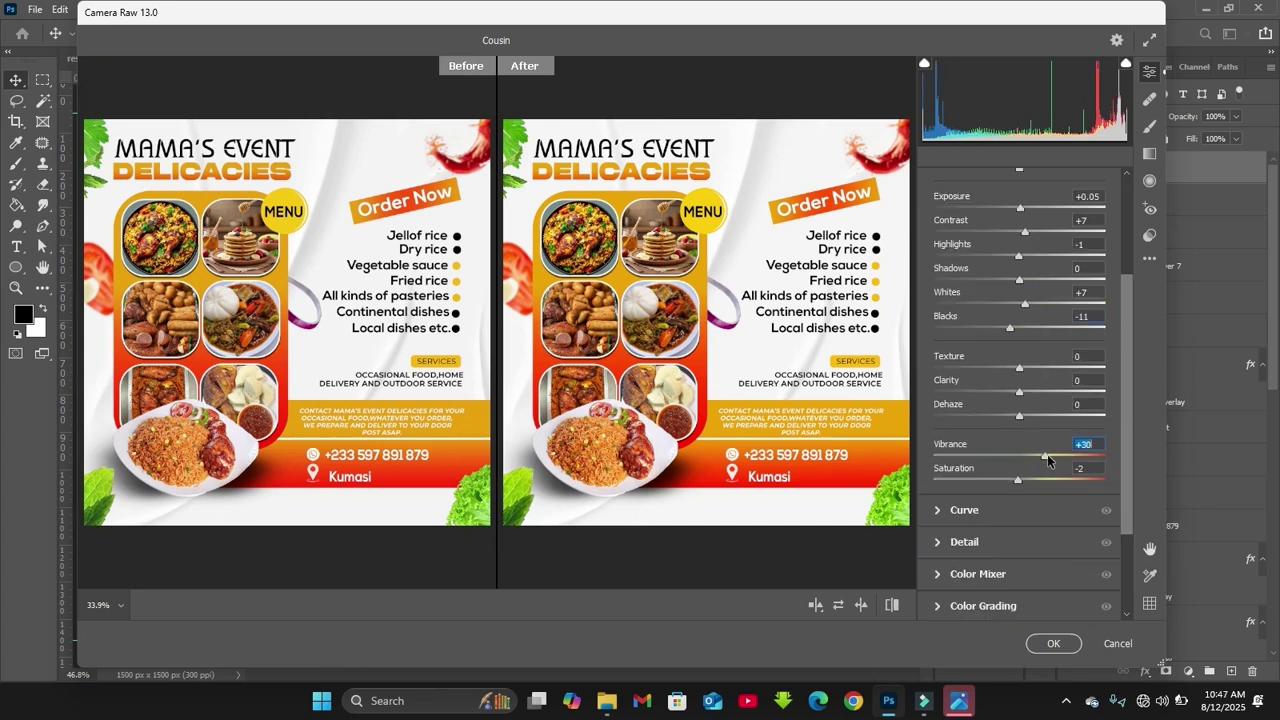
pyautogui.press('Up')
pyautogui.press('Up')
pyautogui.press('Up')
pyautogui.scroll(3, 1110, 500)
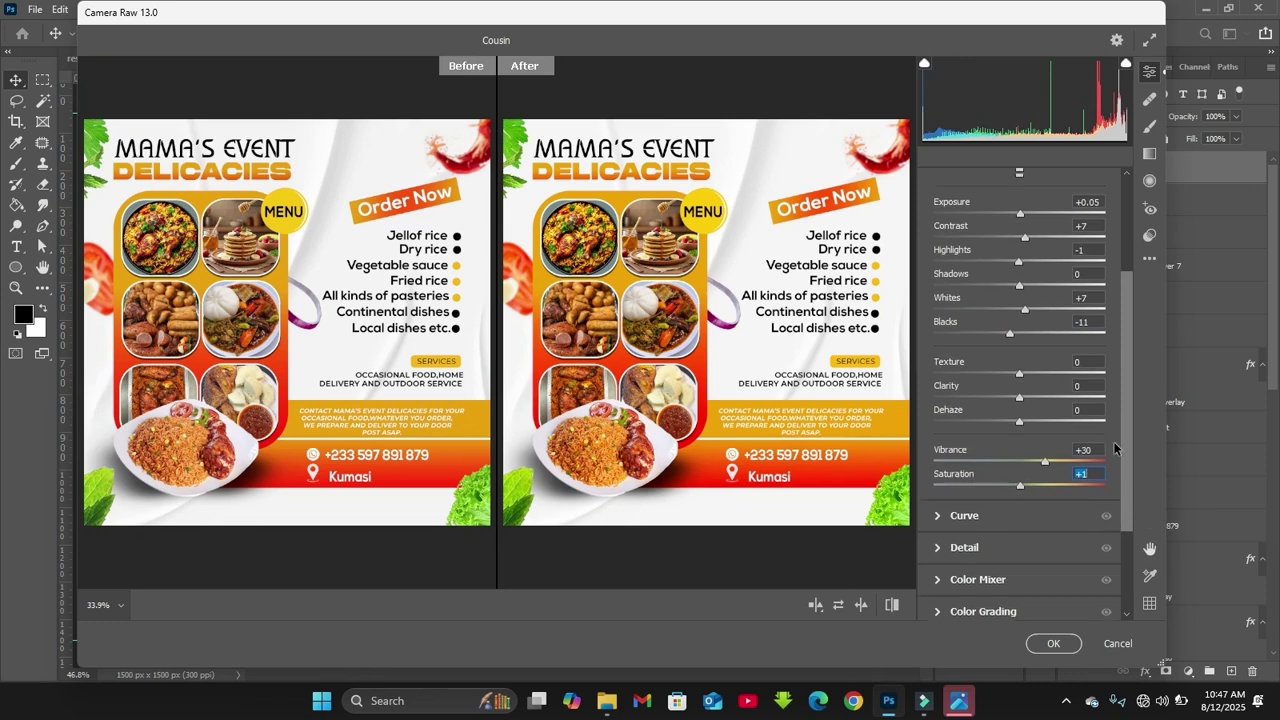
pyautogui.press('Up')
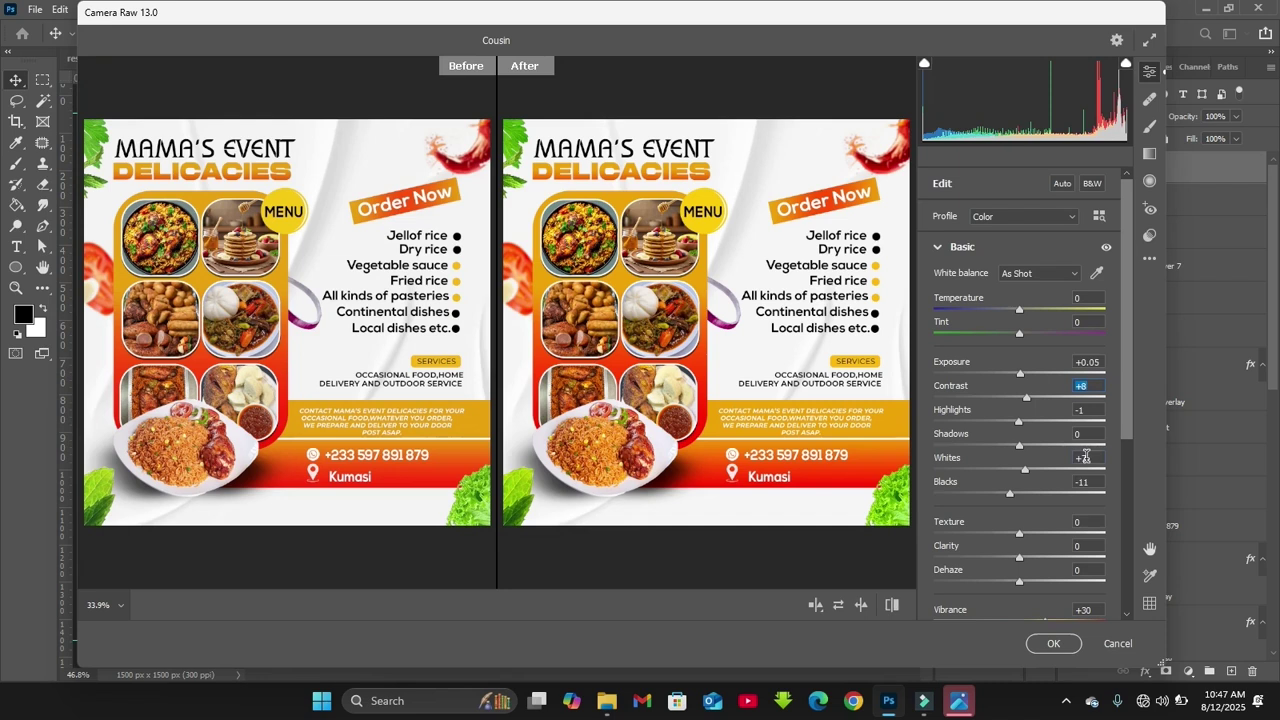
pyautogui.press('Up')
pyautogui.click(1086, 481)
pyautogui.press('Down')
pyautogui.press('Down')
pyautogui.click(1053, 643)
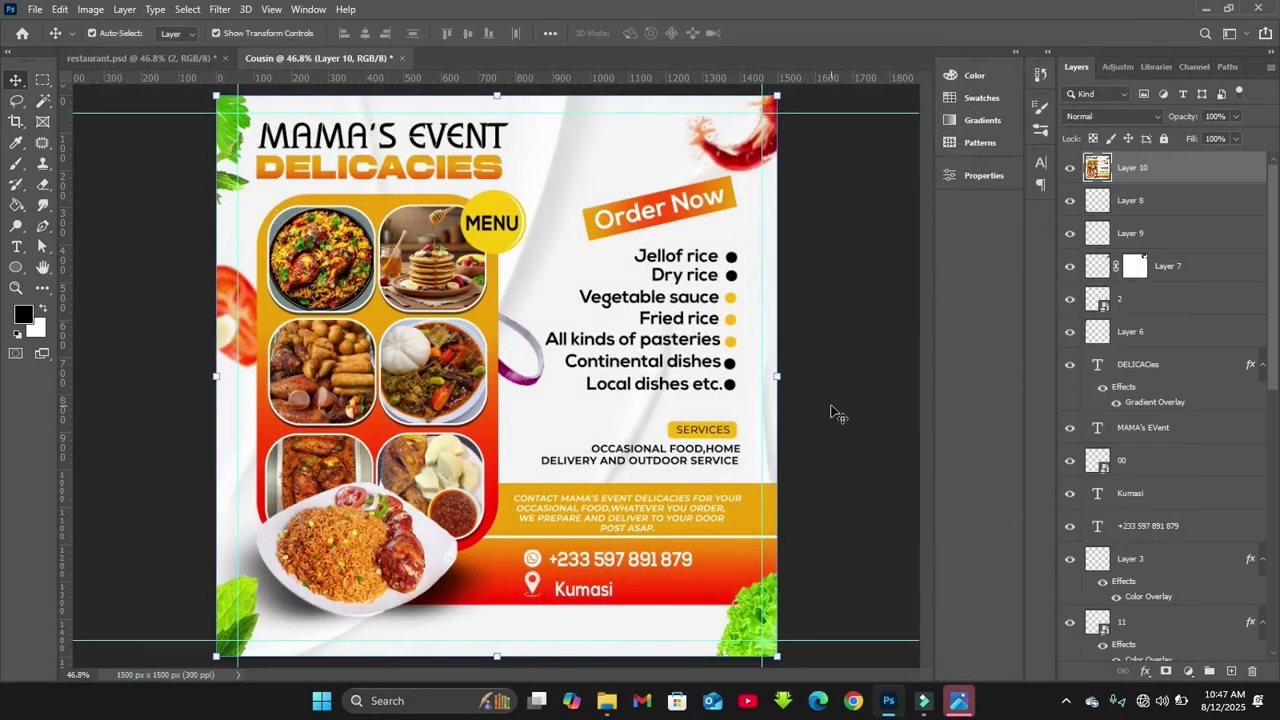
pyautogui.click(838, 414)
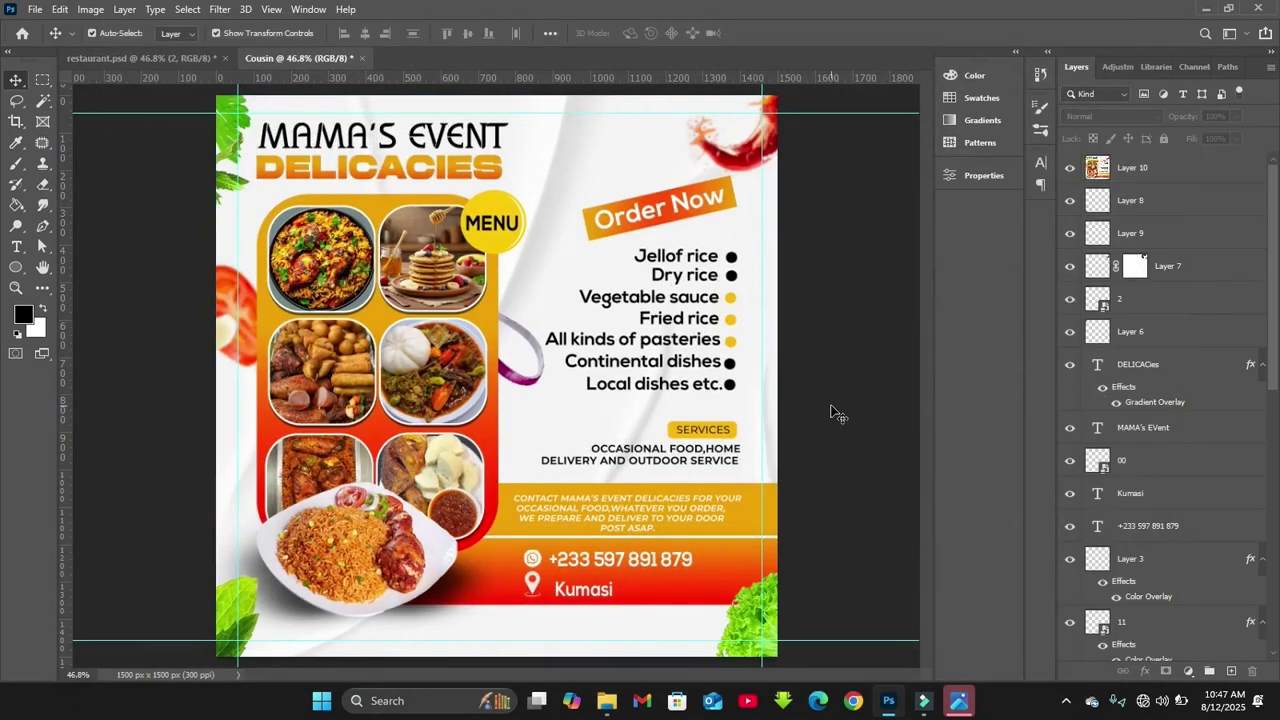